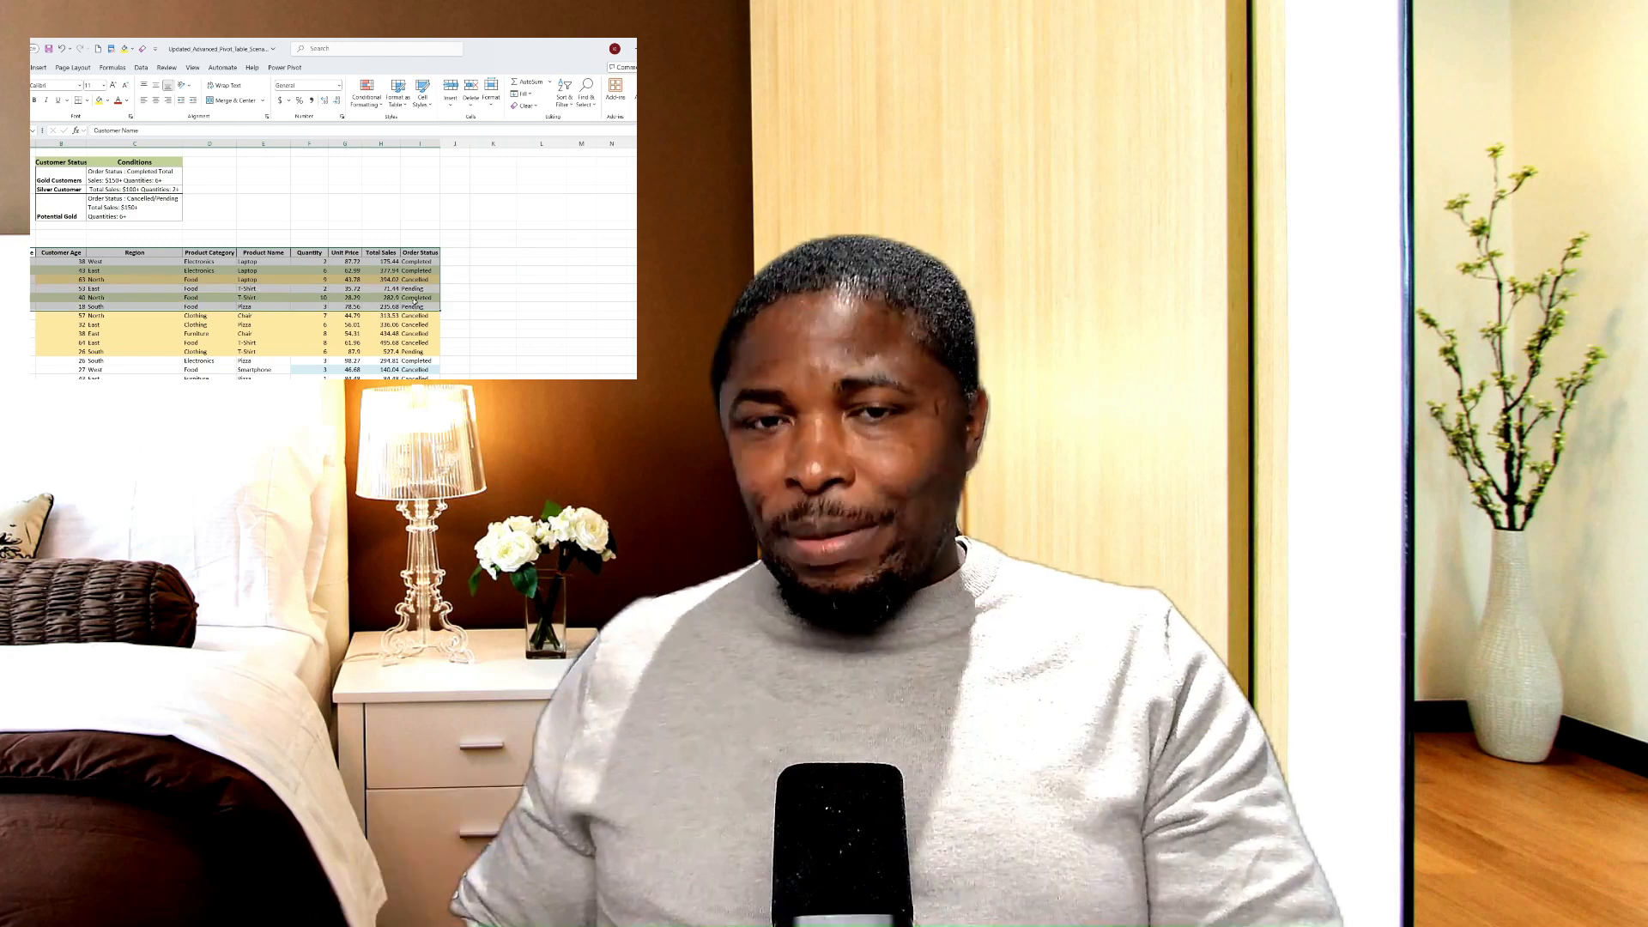
Select the whole customer sales table and add filters to its header row
key("ctrl+shift+Down")
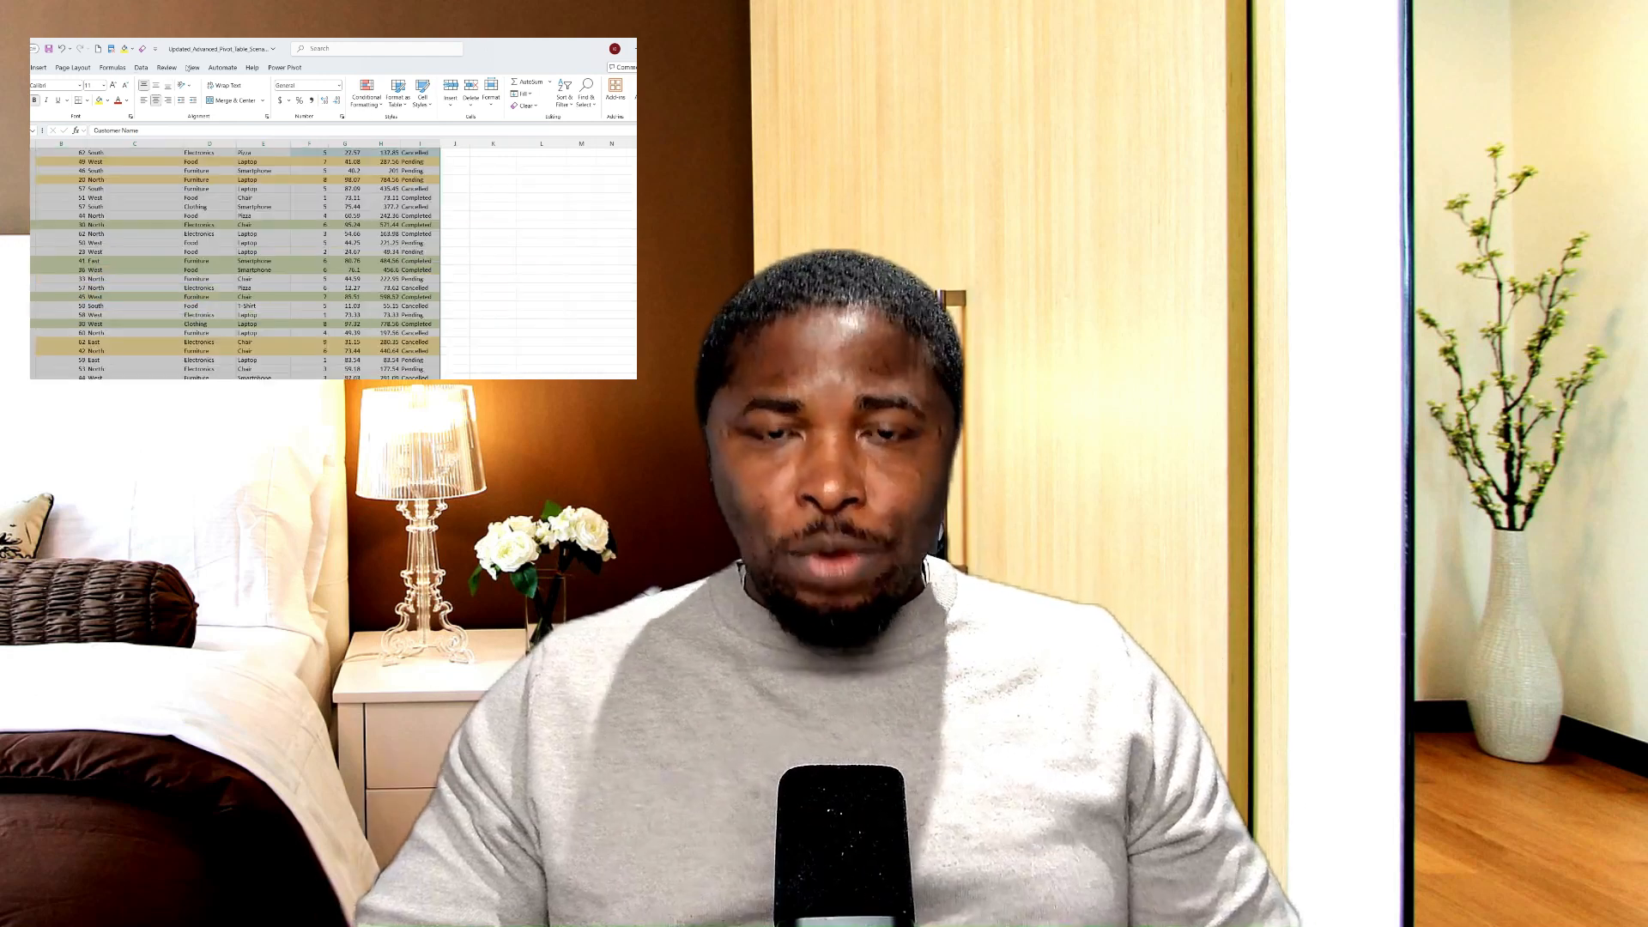
left_click(137, 70)
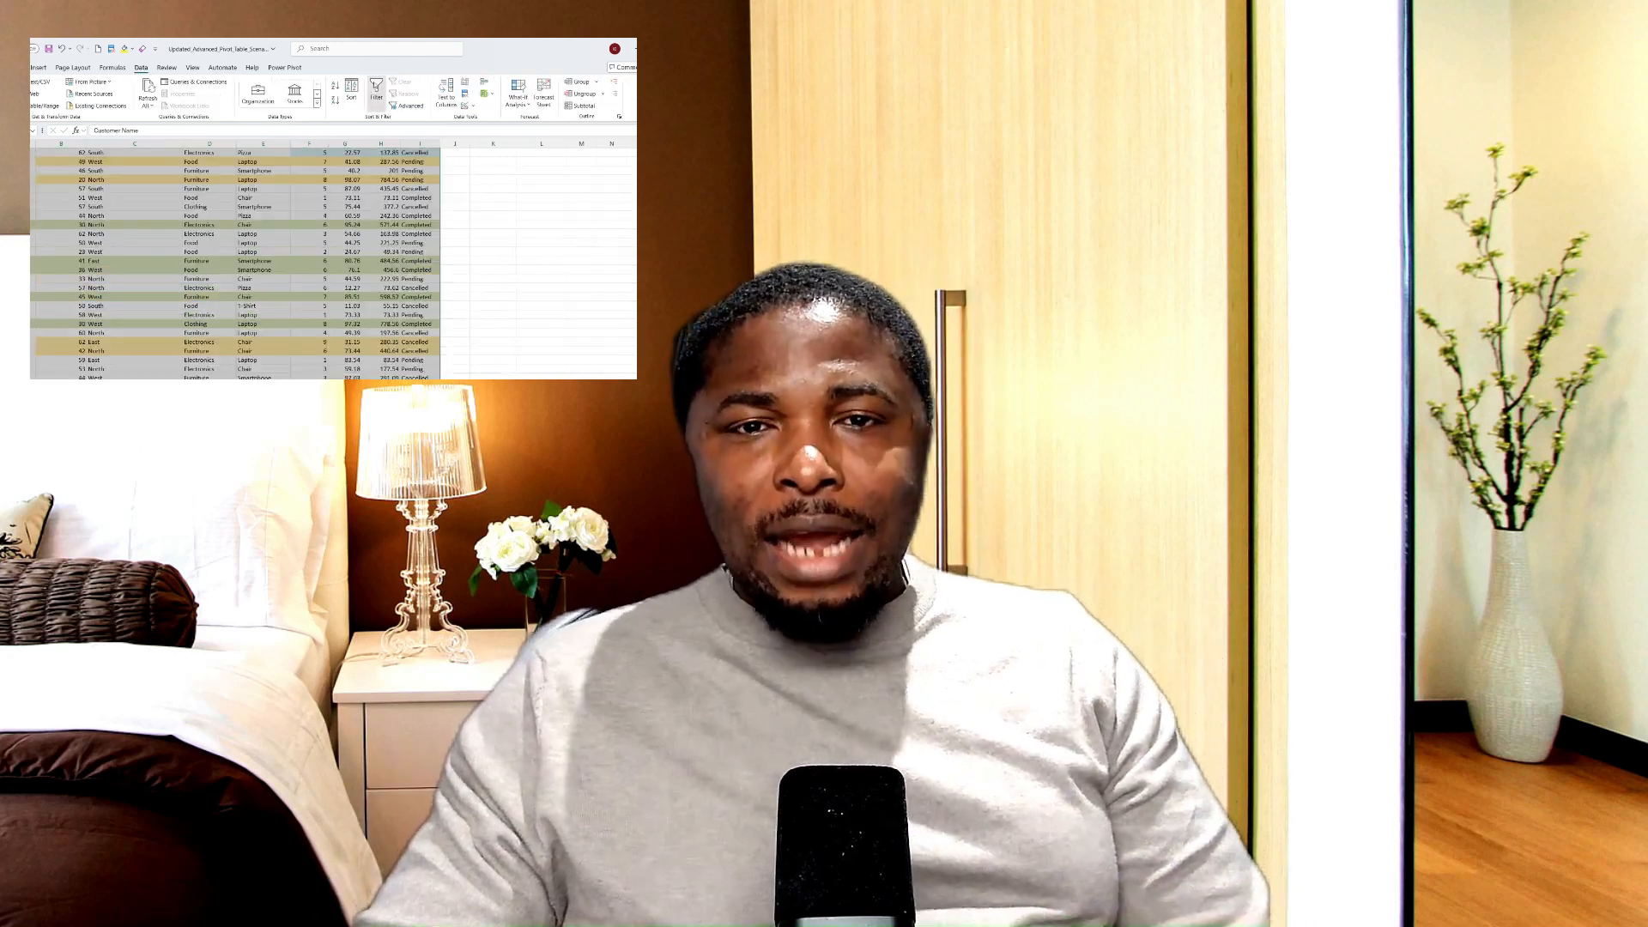
scroll(424, 178, "up", 8)
scroll(424, 177, "down", 10)
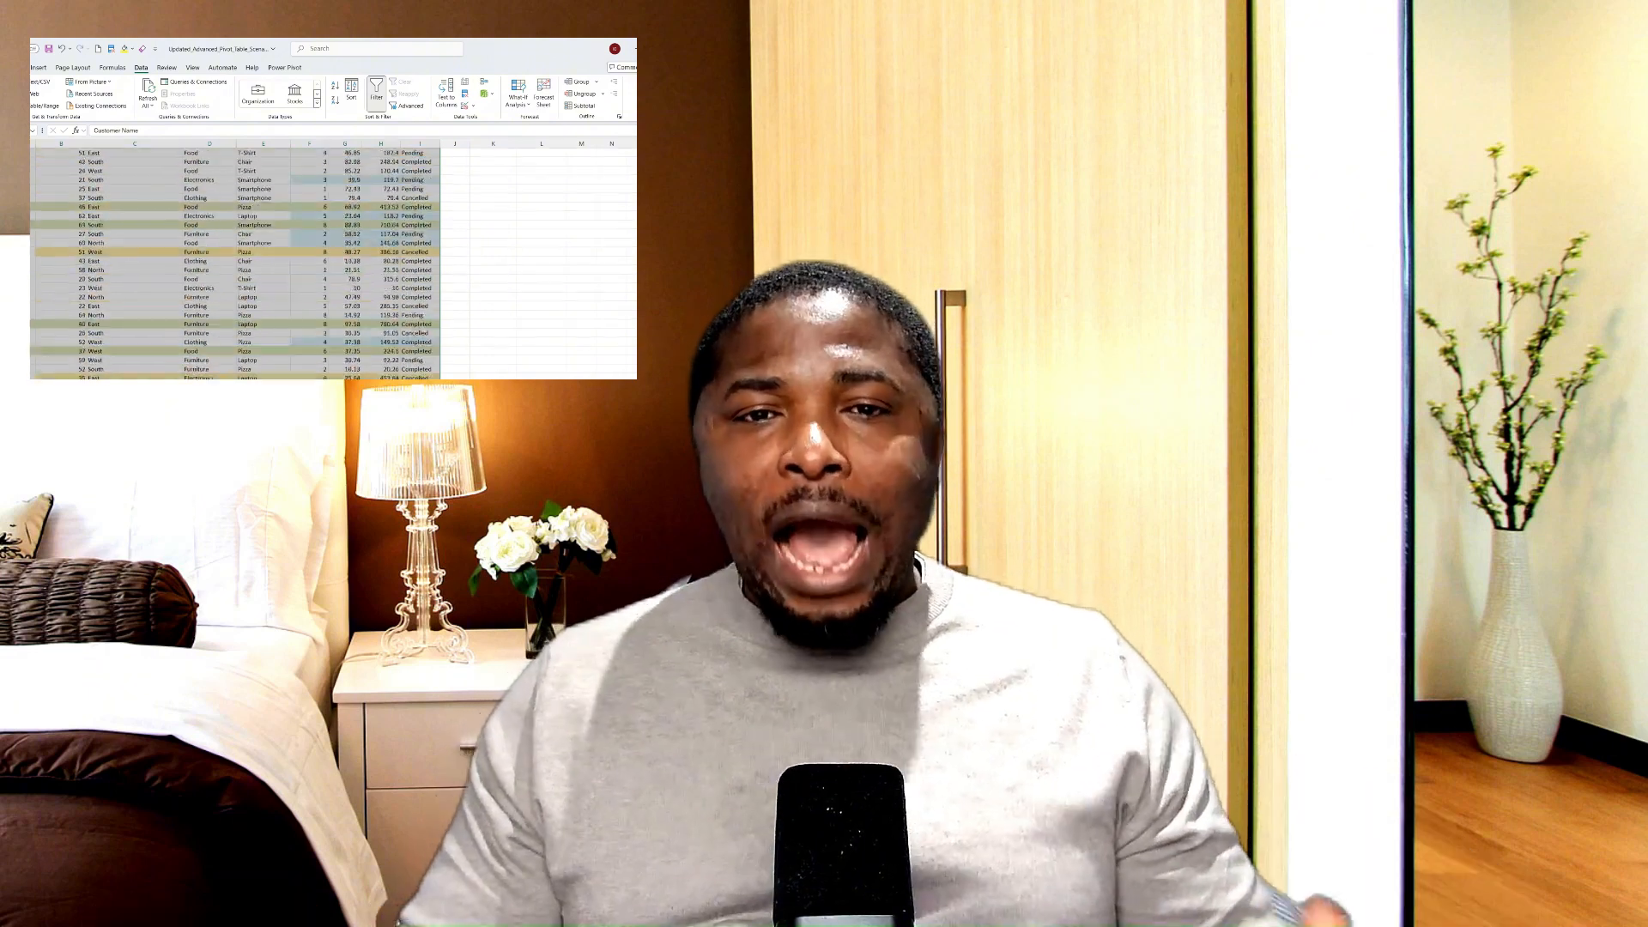
scroll(235, 257, "up", 15)
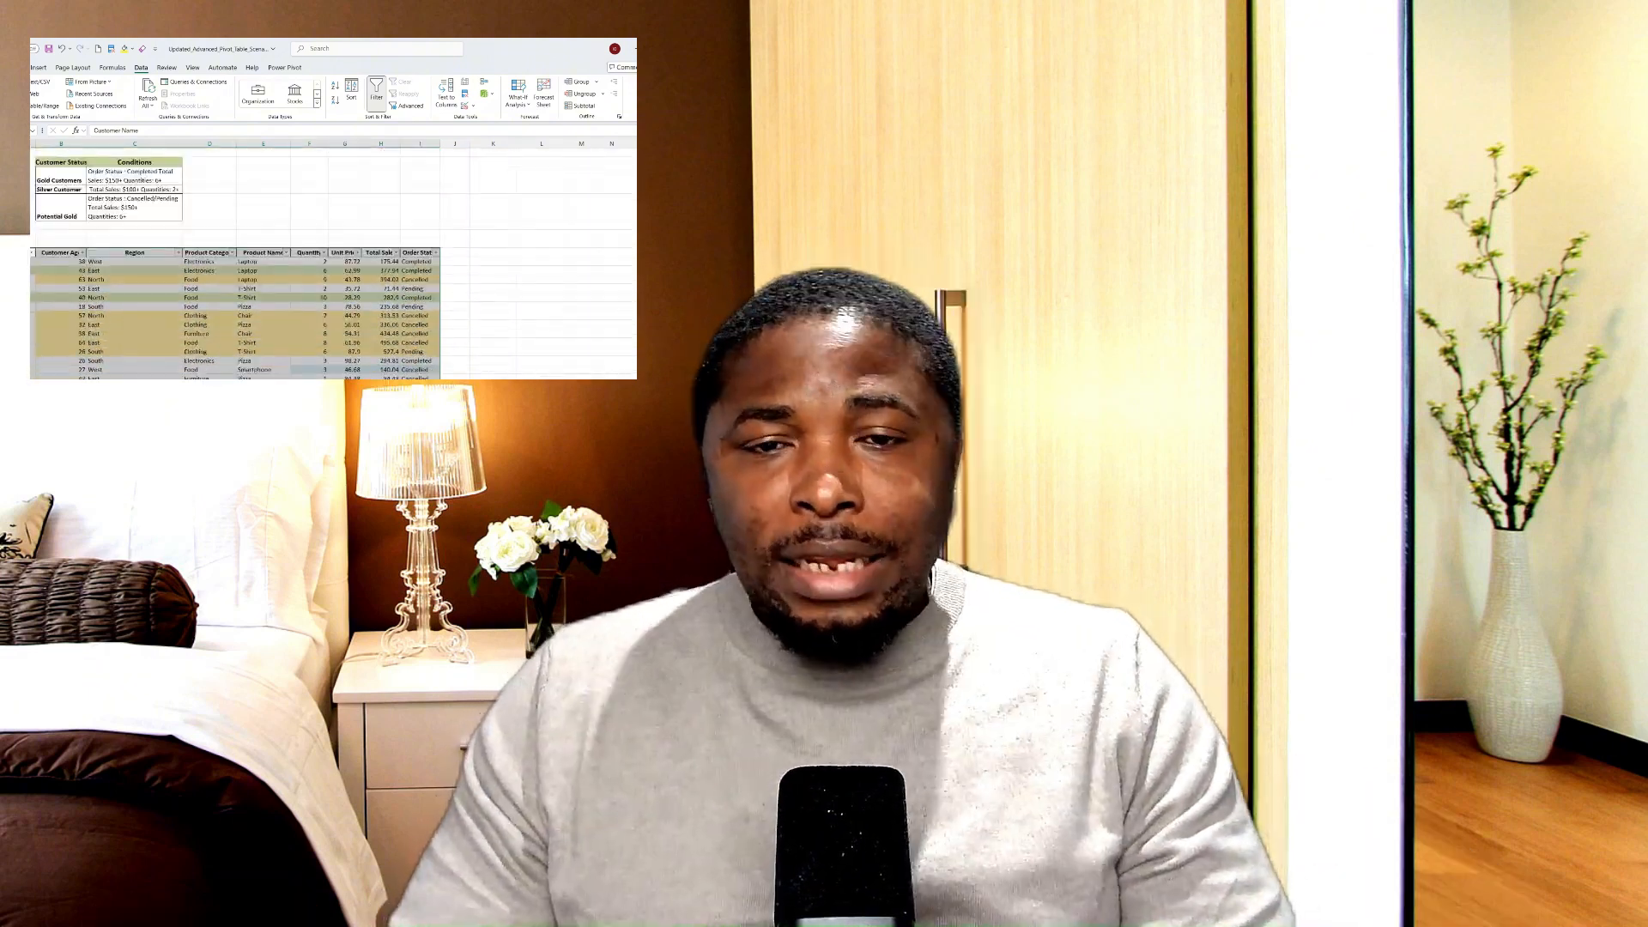
left_click(251, 280)
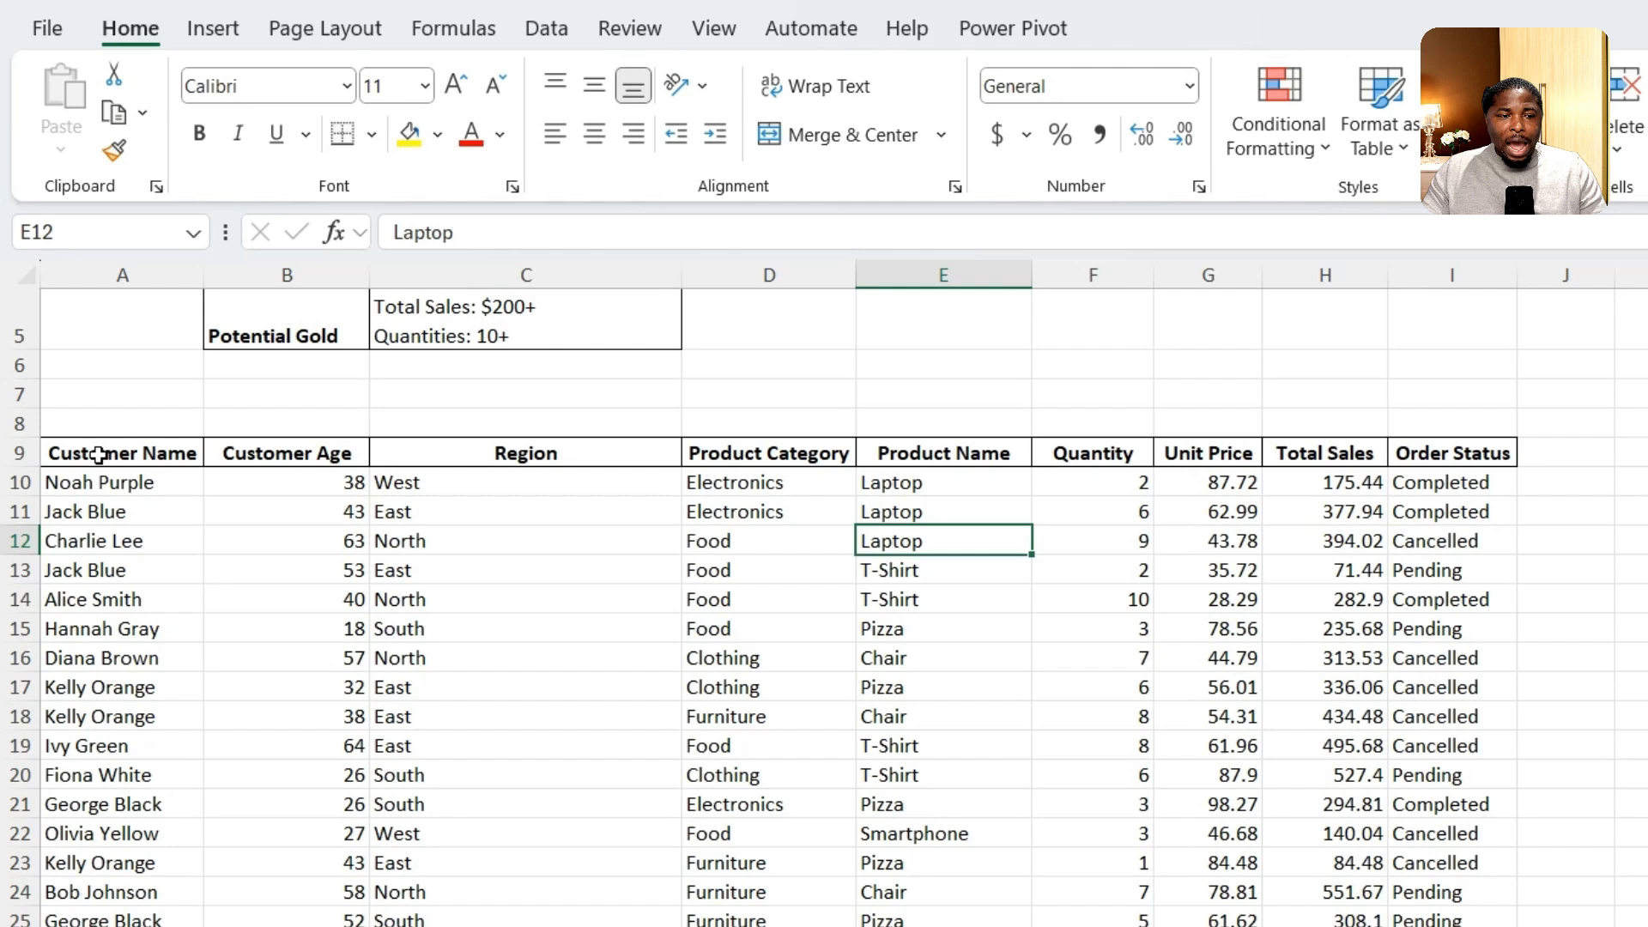
Review the sales table's customer, quantity, total sales and order status columns and the conditions for Gold, Silver and Potential Gold customers
left_click_drag(74, 367, 74, 404)
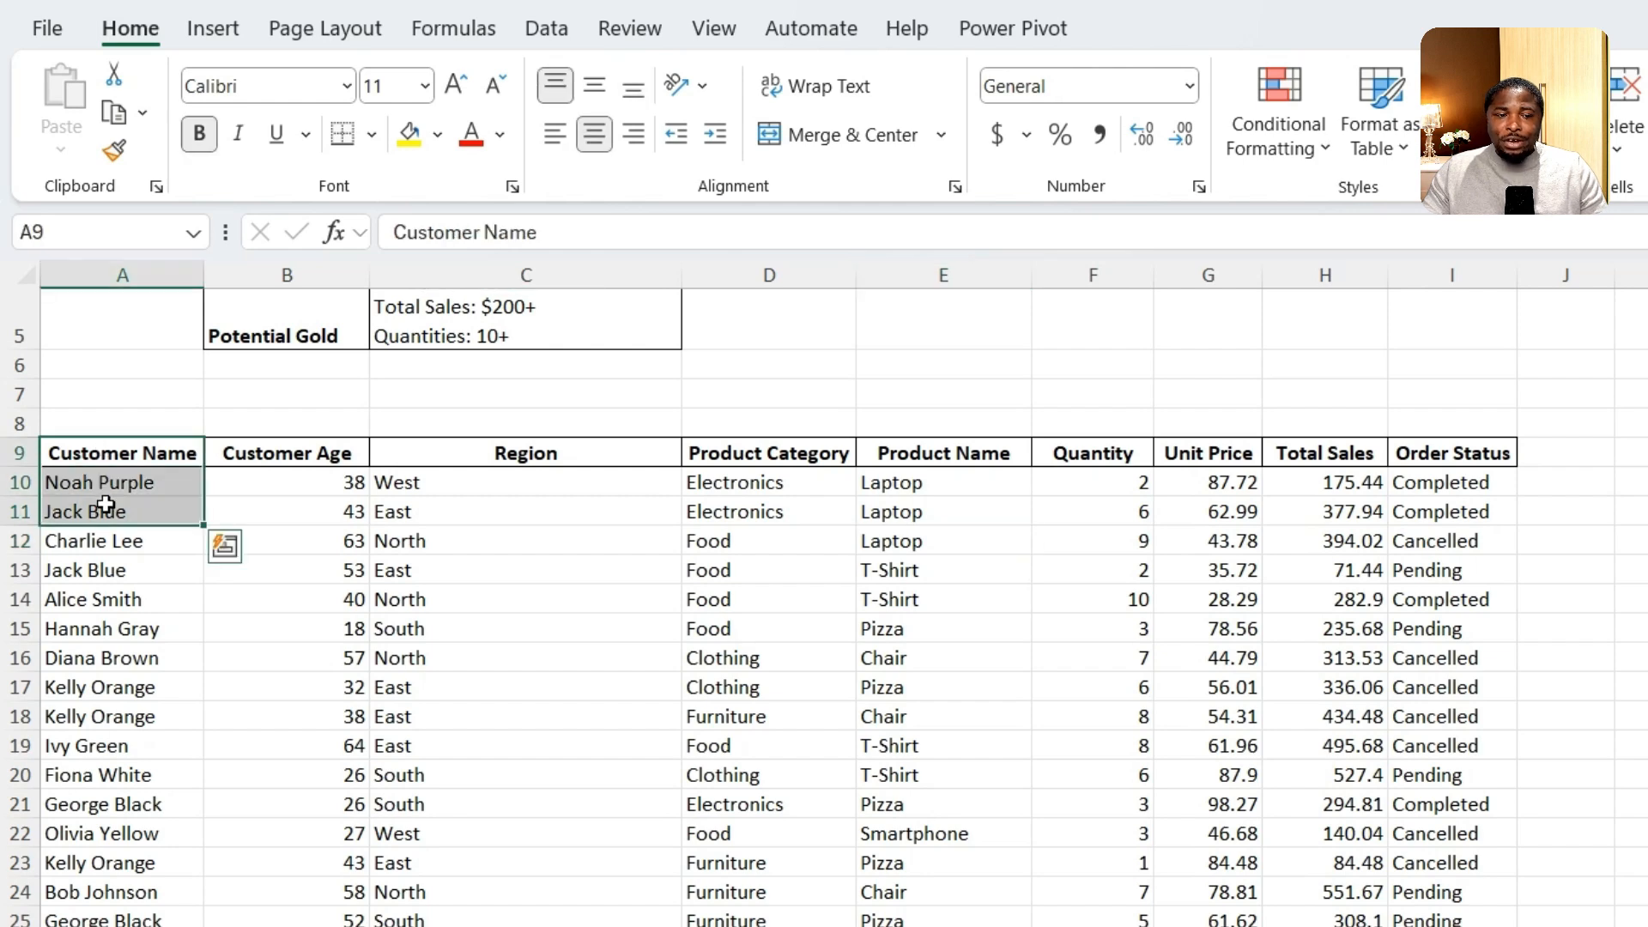
left_click(281, 452)
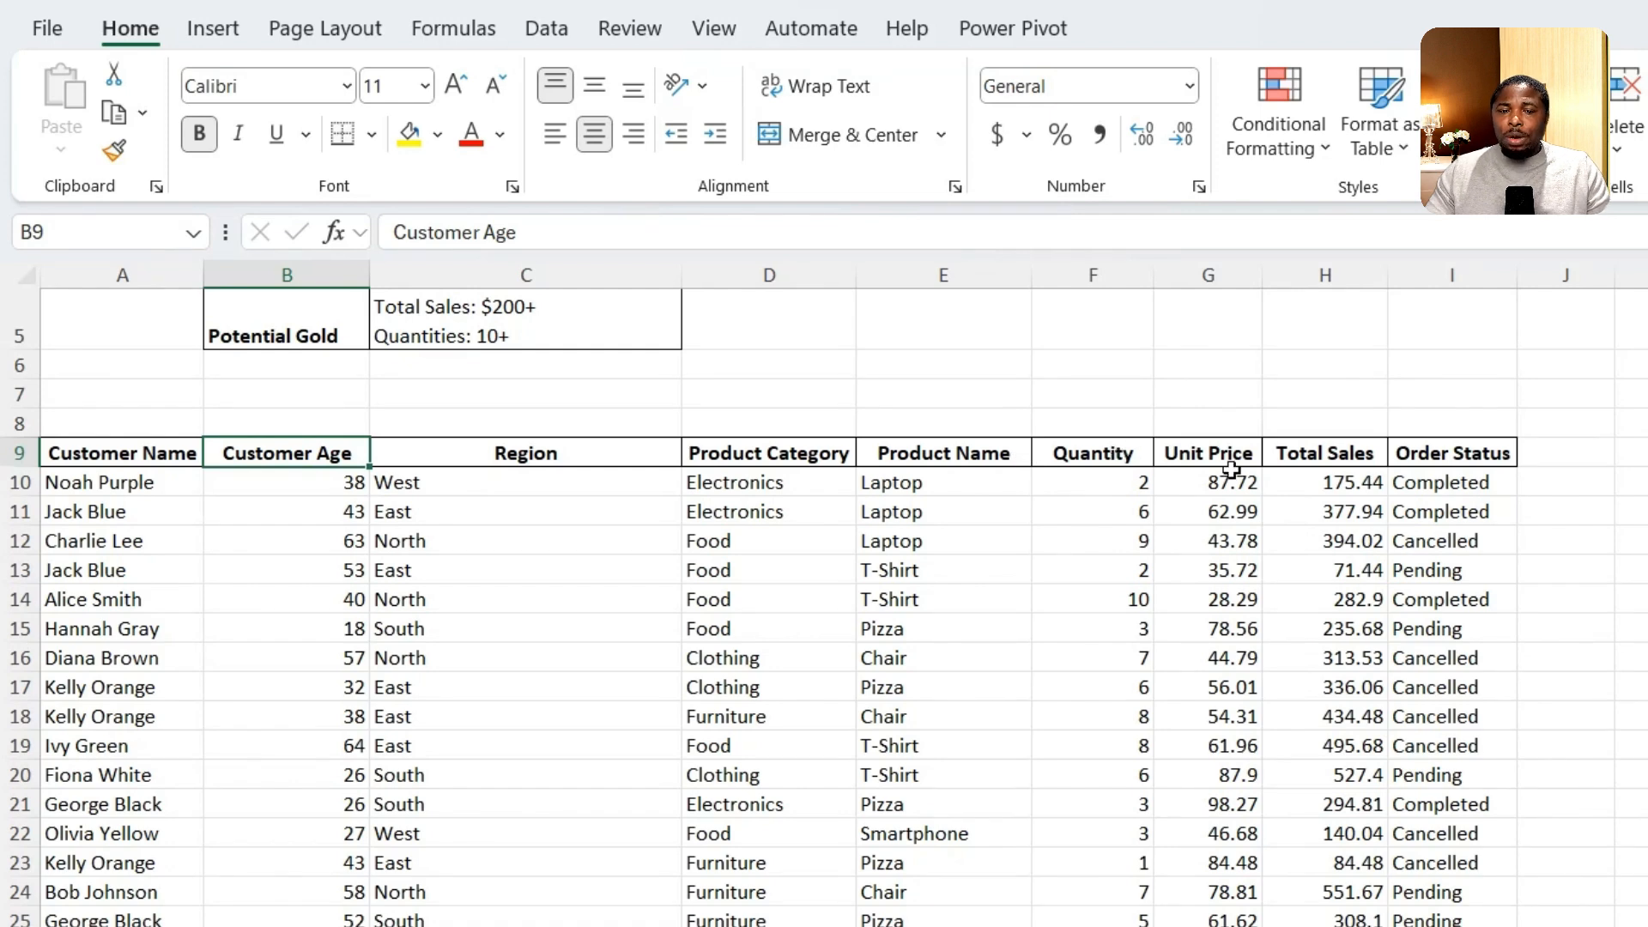
left_click(1457, 455)
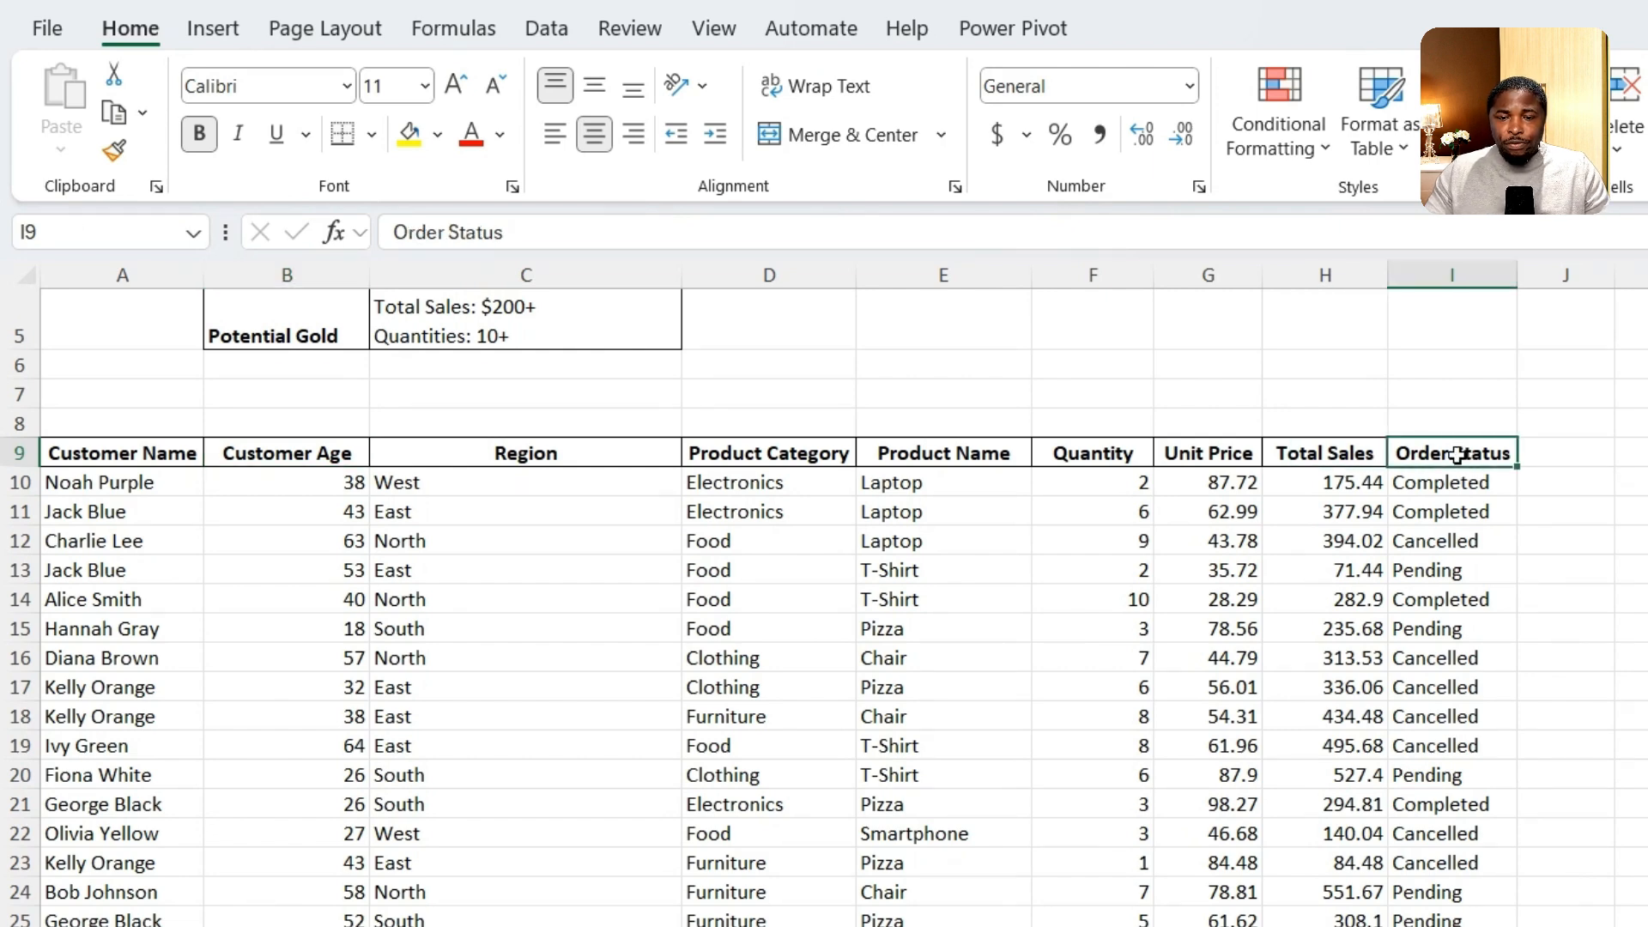
left_click_drag(1457, 455, 1464, 644)
left_click_drag(1284, 456, 1322, 609)
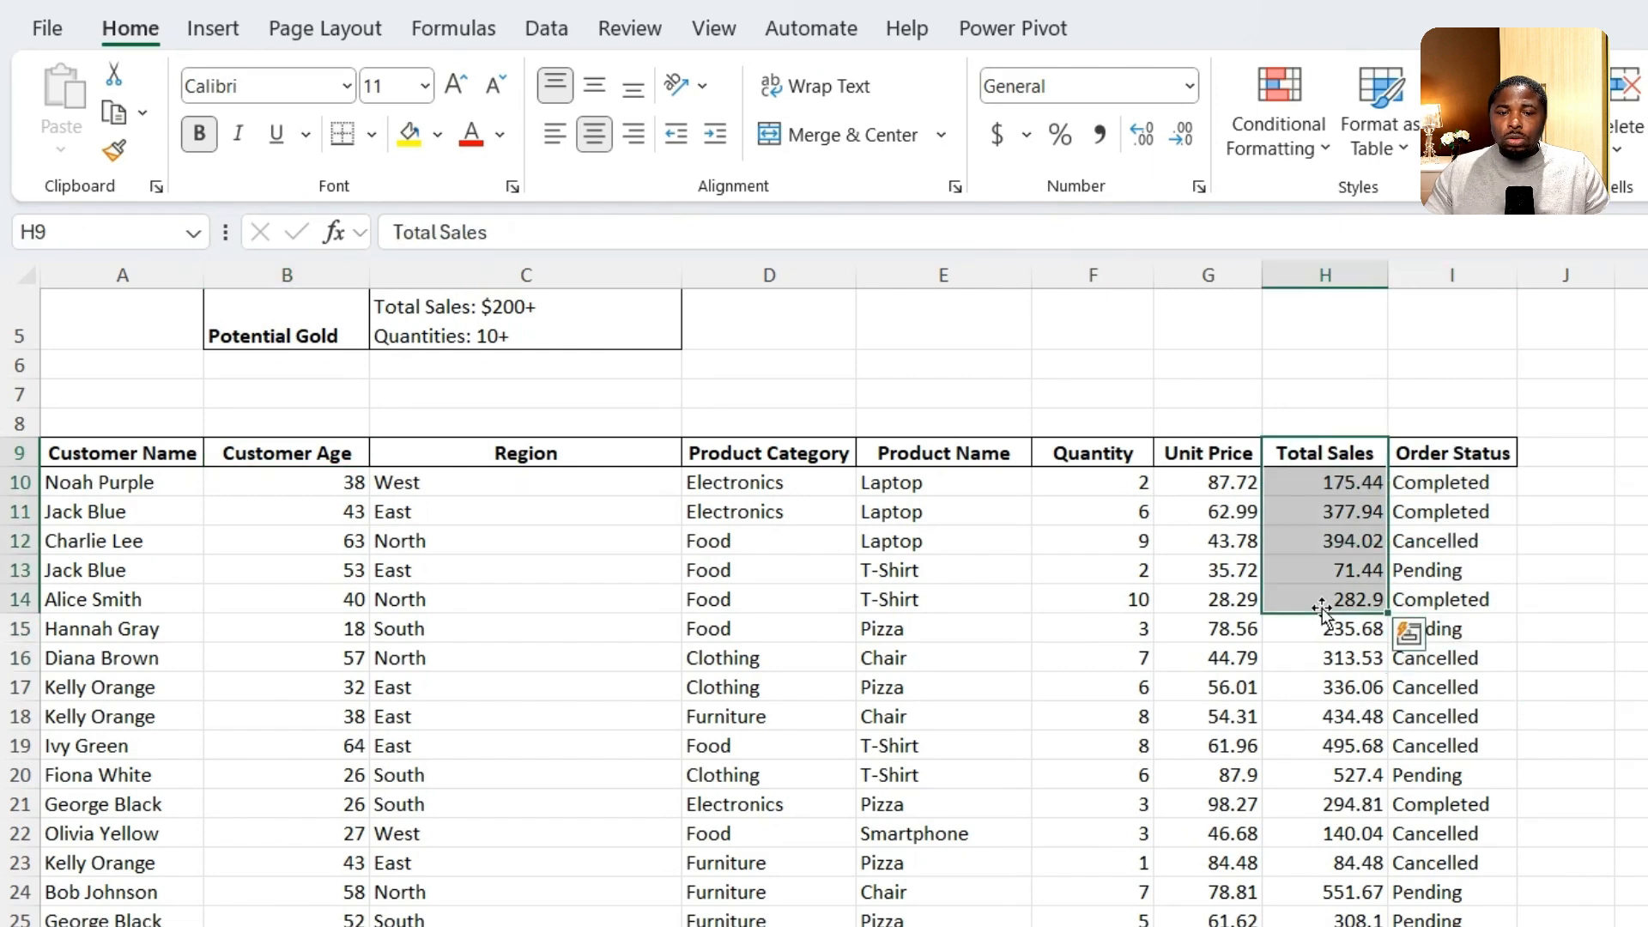
left_click_drag(1093, 455, 1093, 662)
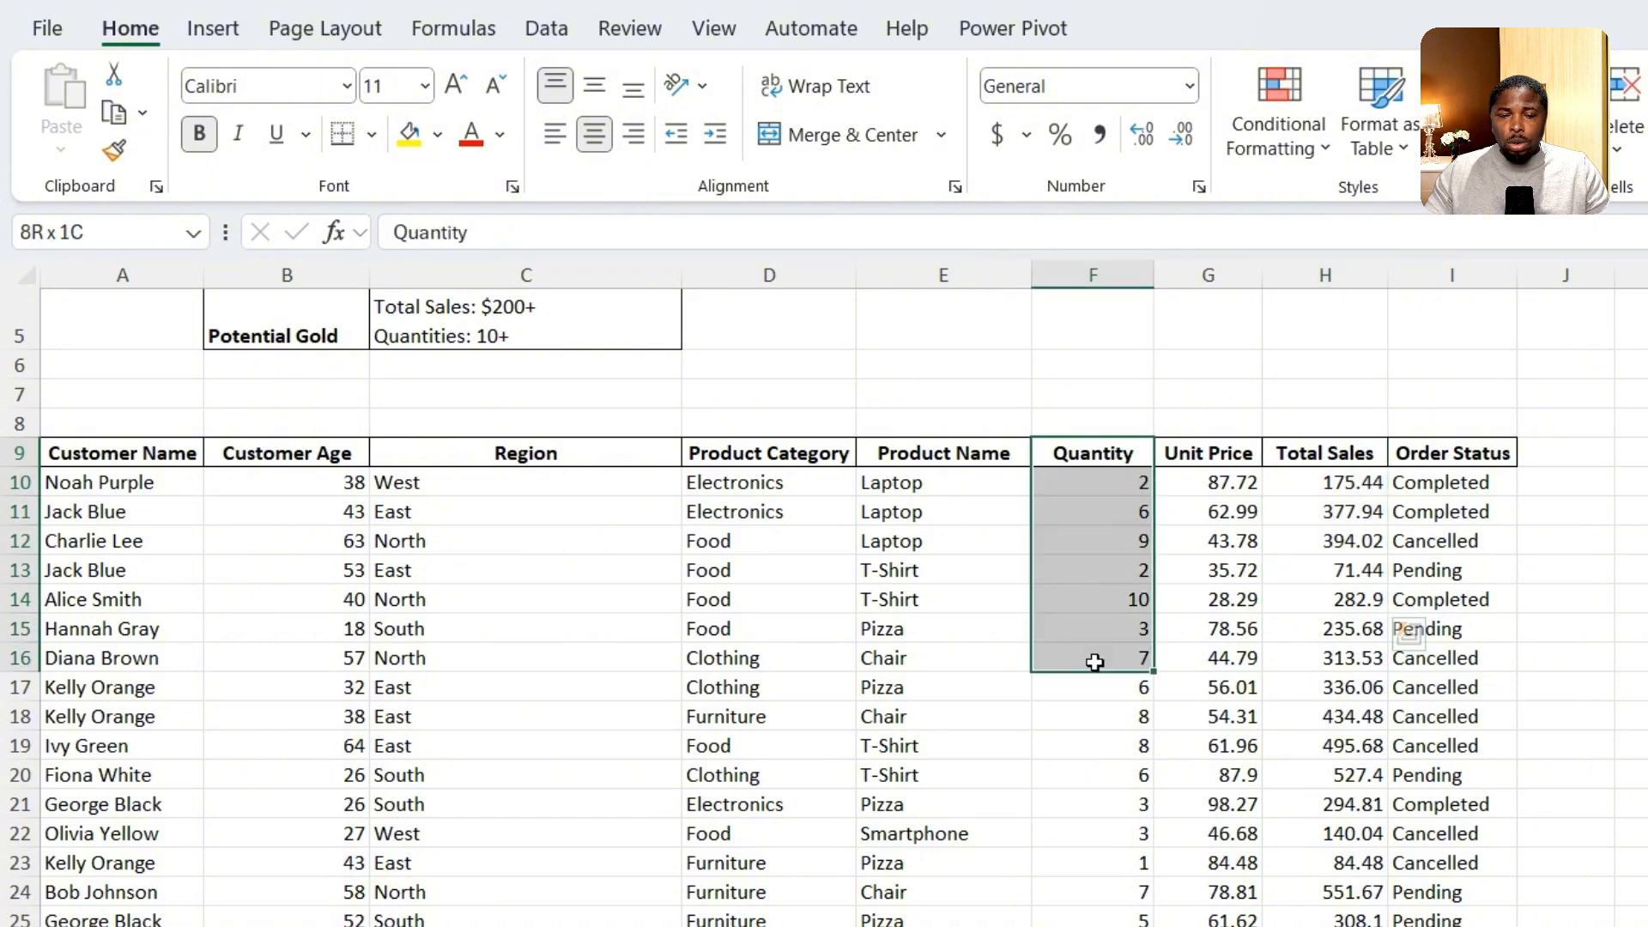
left_click(1300, 605)
scroll(1300, 605, "up", 2)
left_click_drag(234, 333, 382, 485)
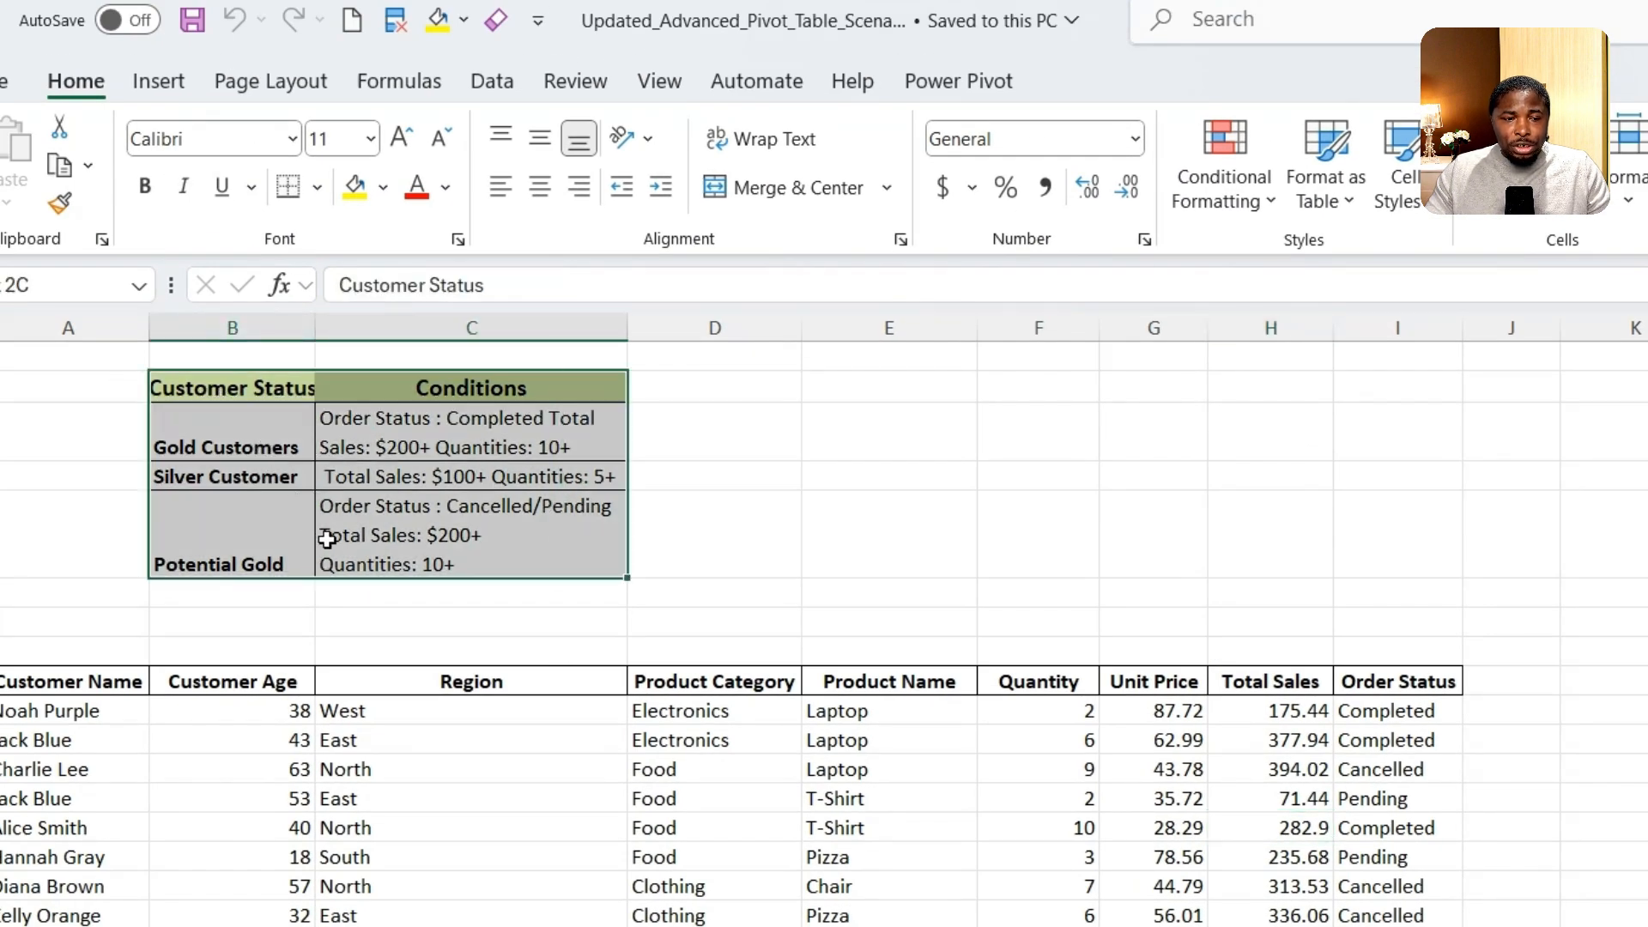
left_click_drag(327, 540, 453, 552)
left_click(679, 571)
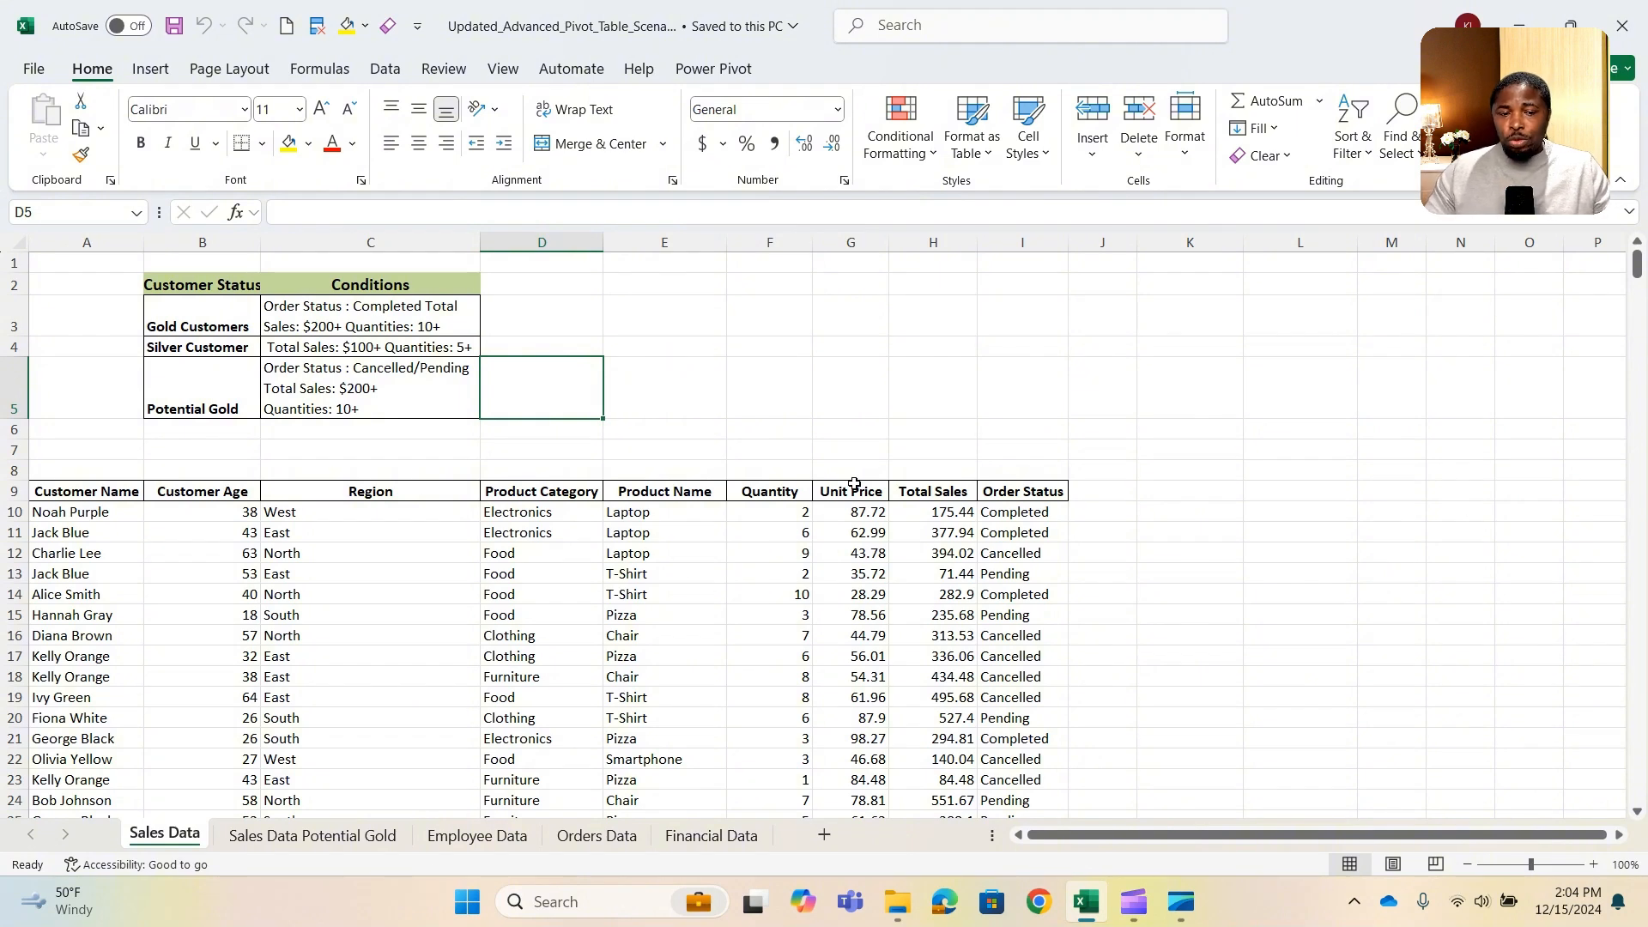
Highlight all Product Category values equal to Food with Light Red Fill with Dark Red Text, using a conditional formatting rule
left_click(520, 492)
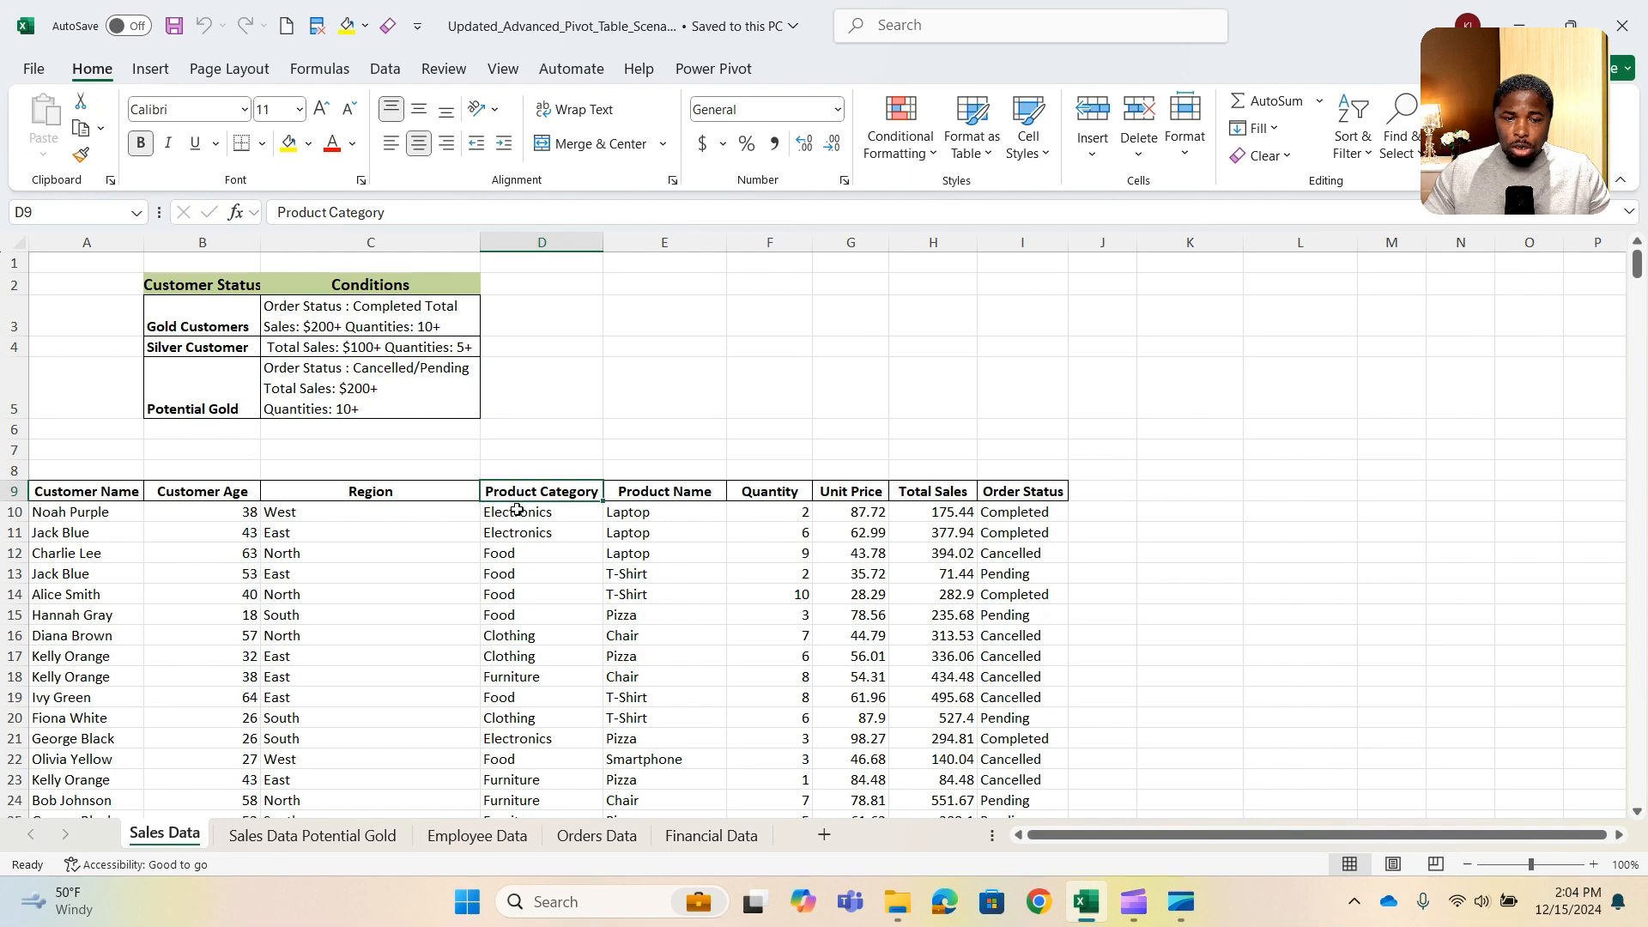
left_click(519, 515)
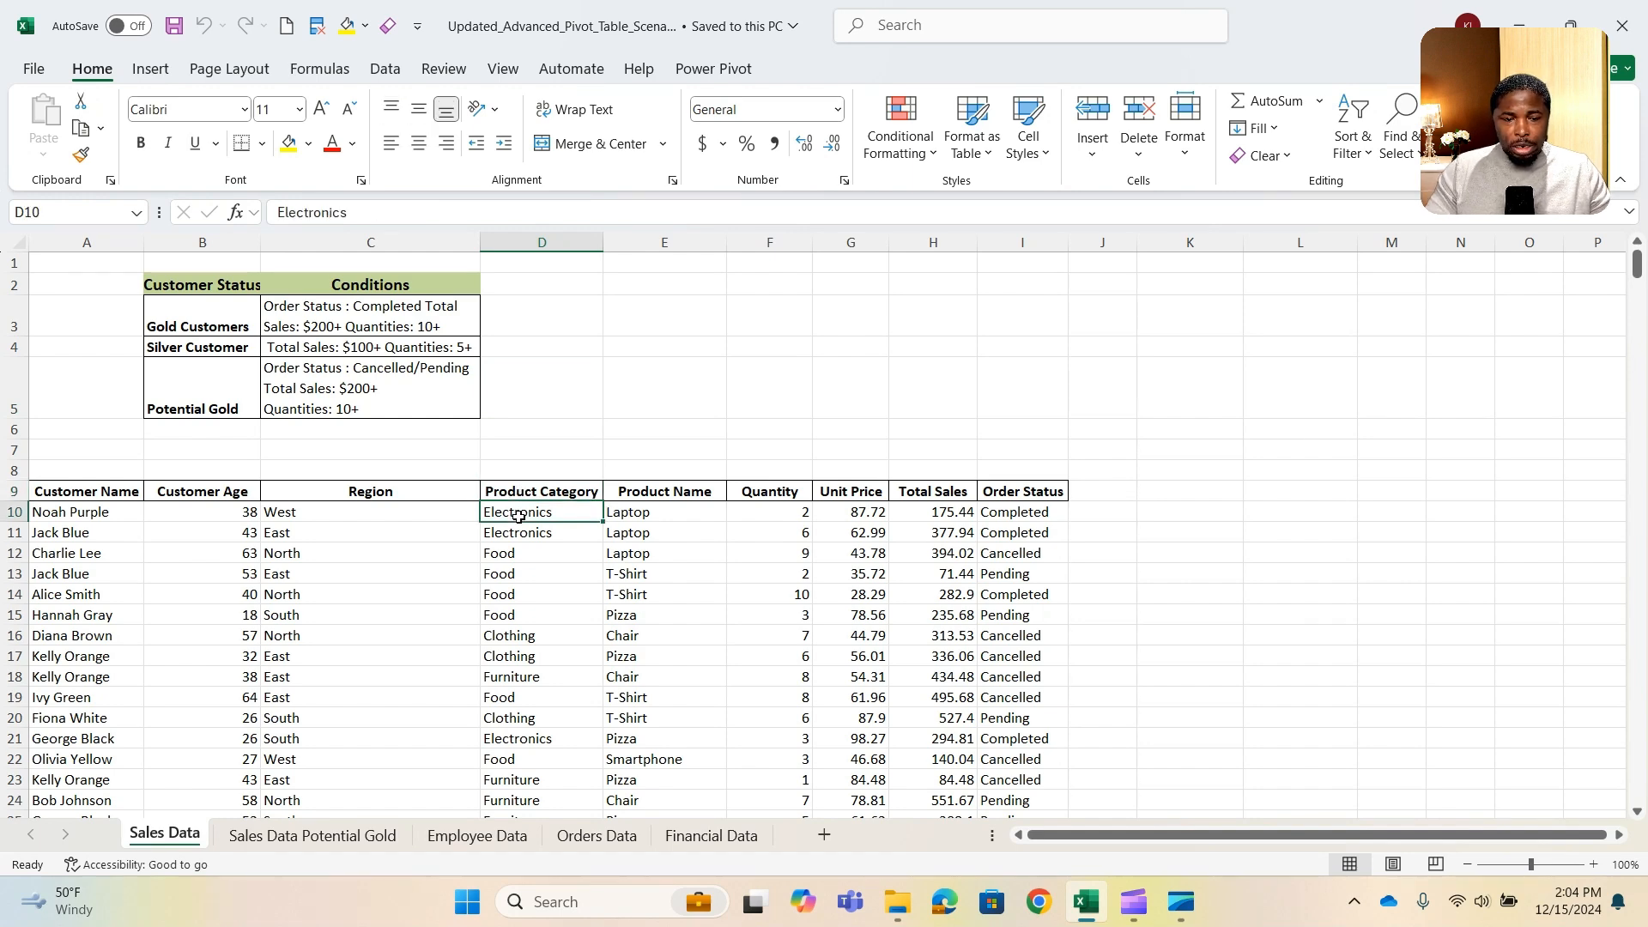
key("ctrl+shift+Down")
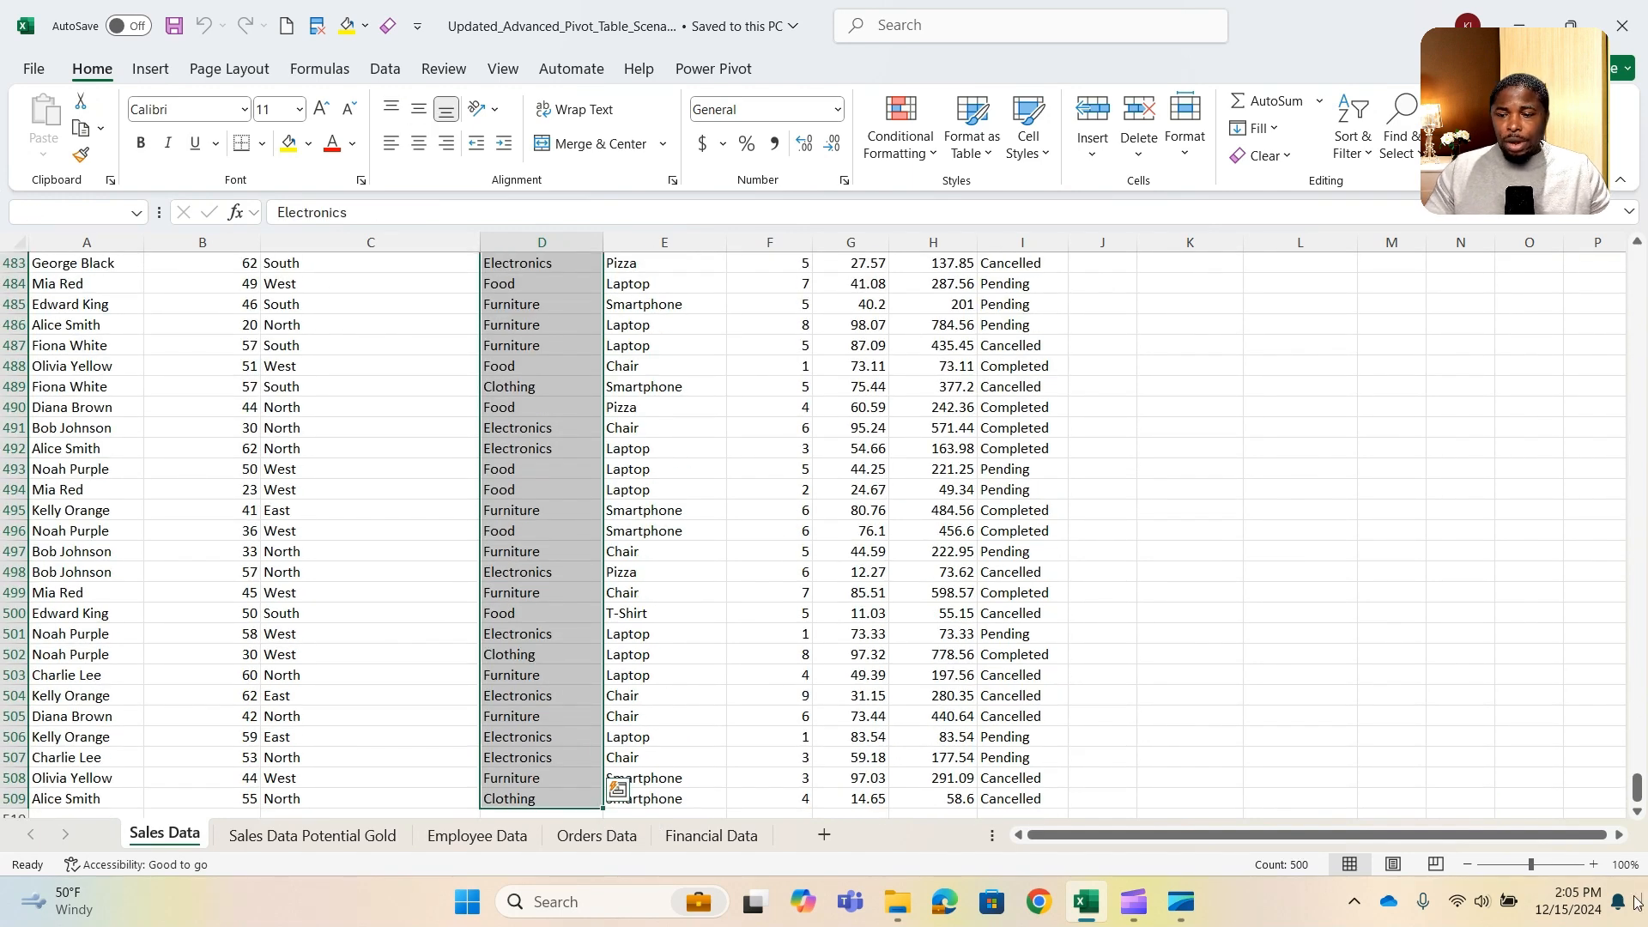
left_click(901, 142)
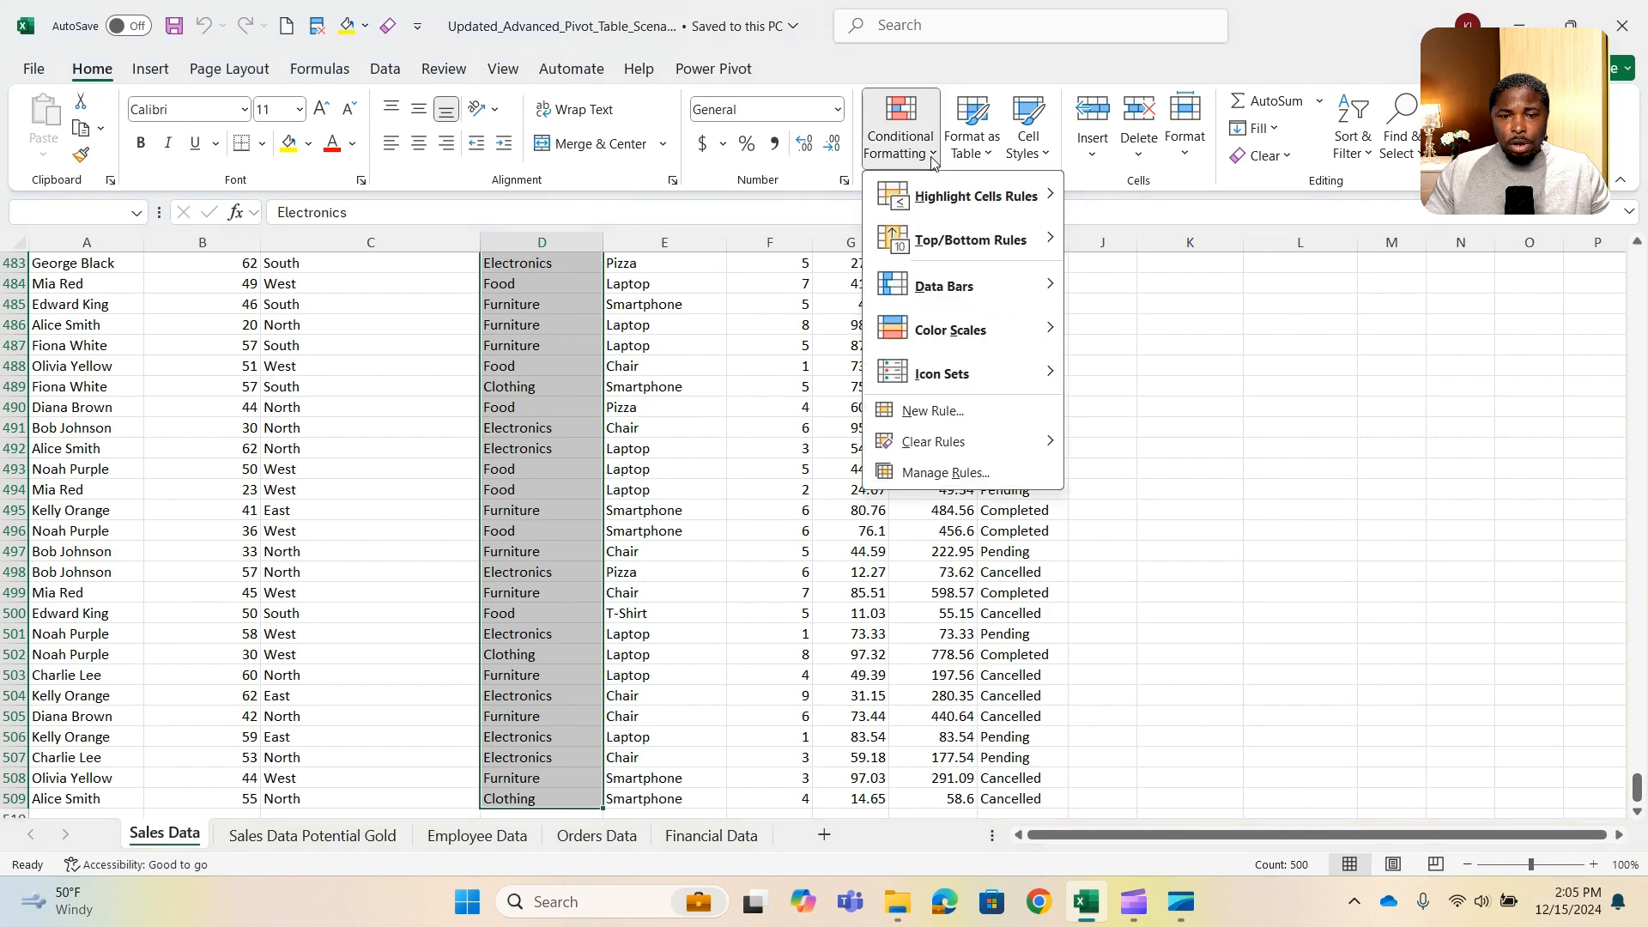
mouse_move(1040, 202)
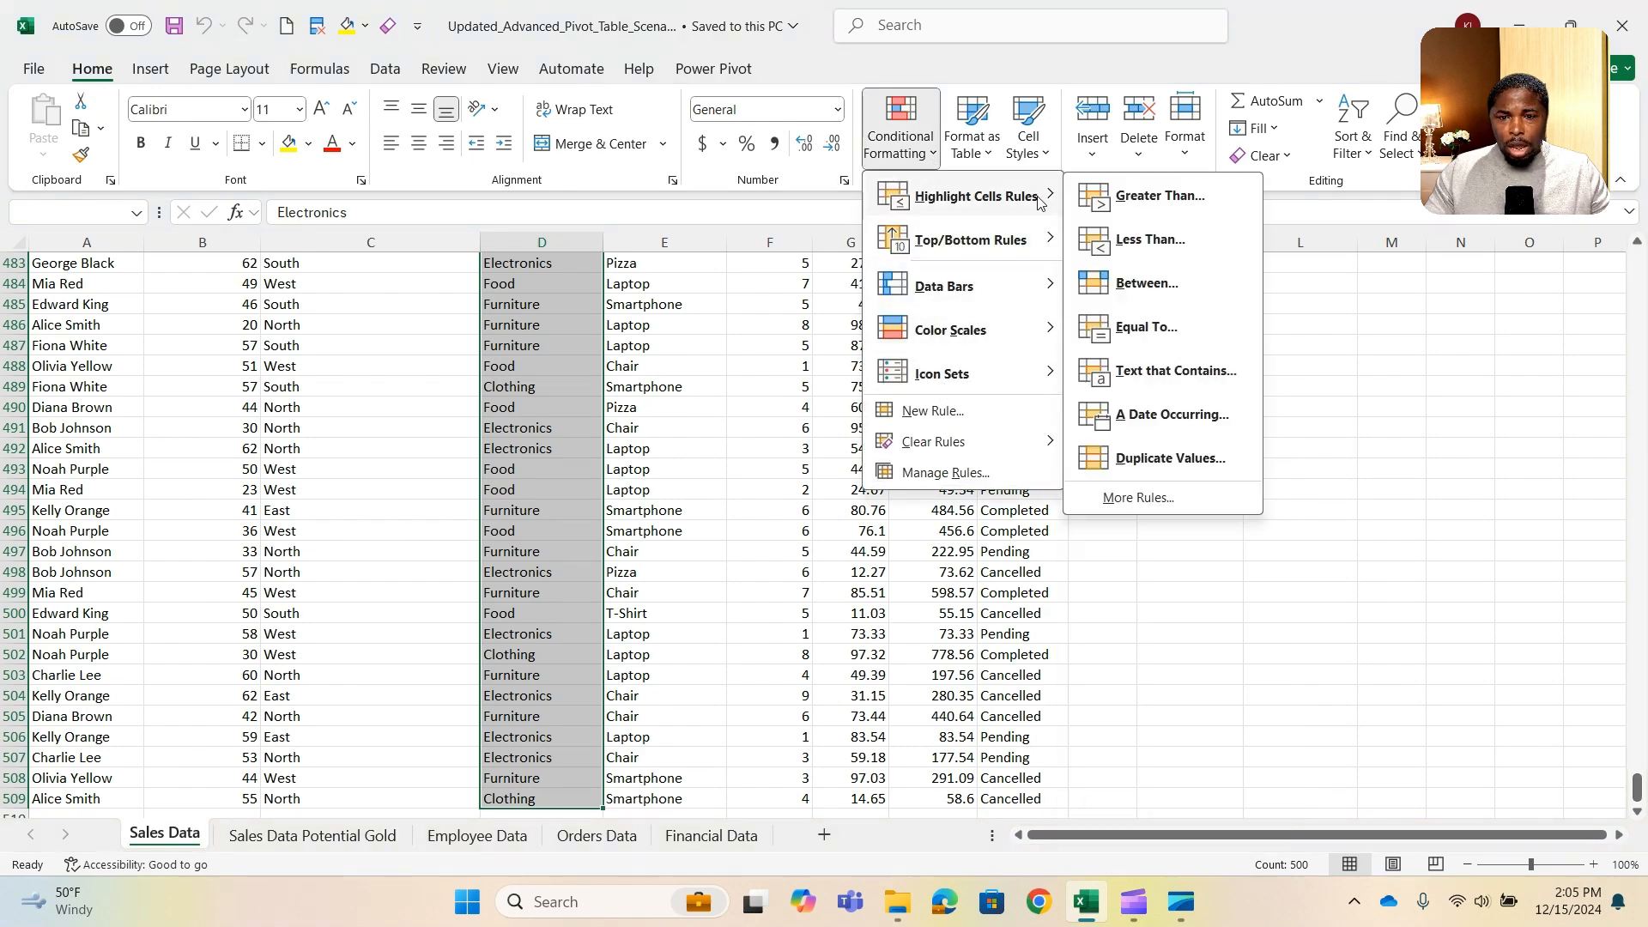
left_click(1180, 326)
type("F")
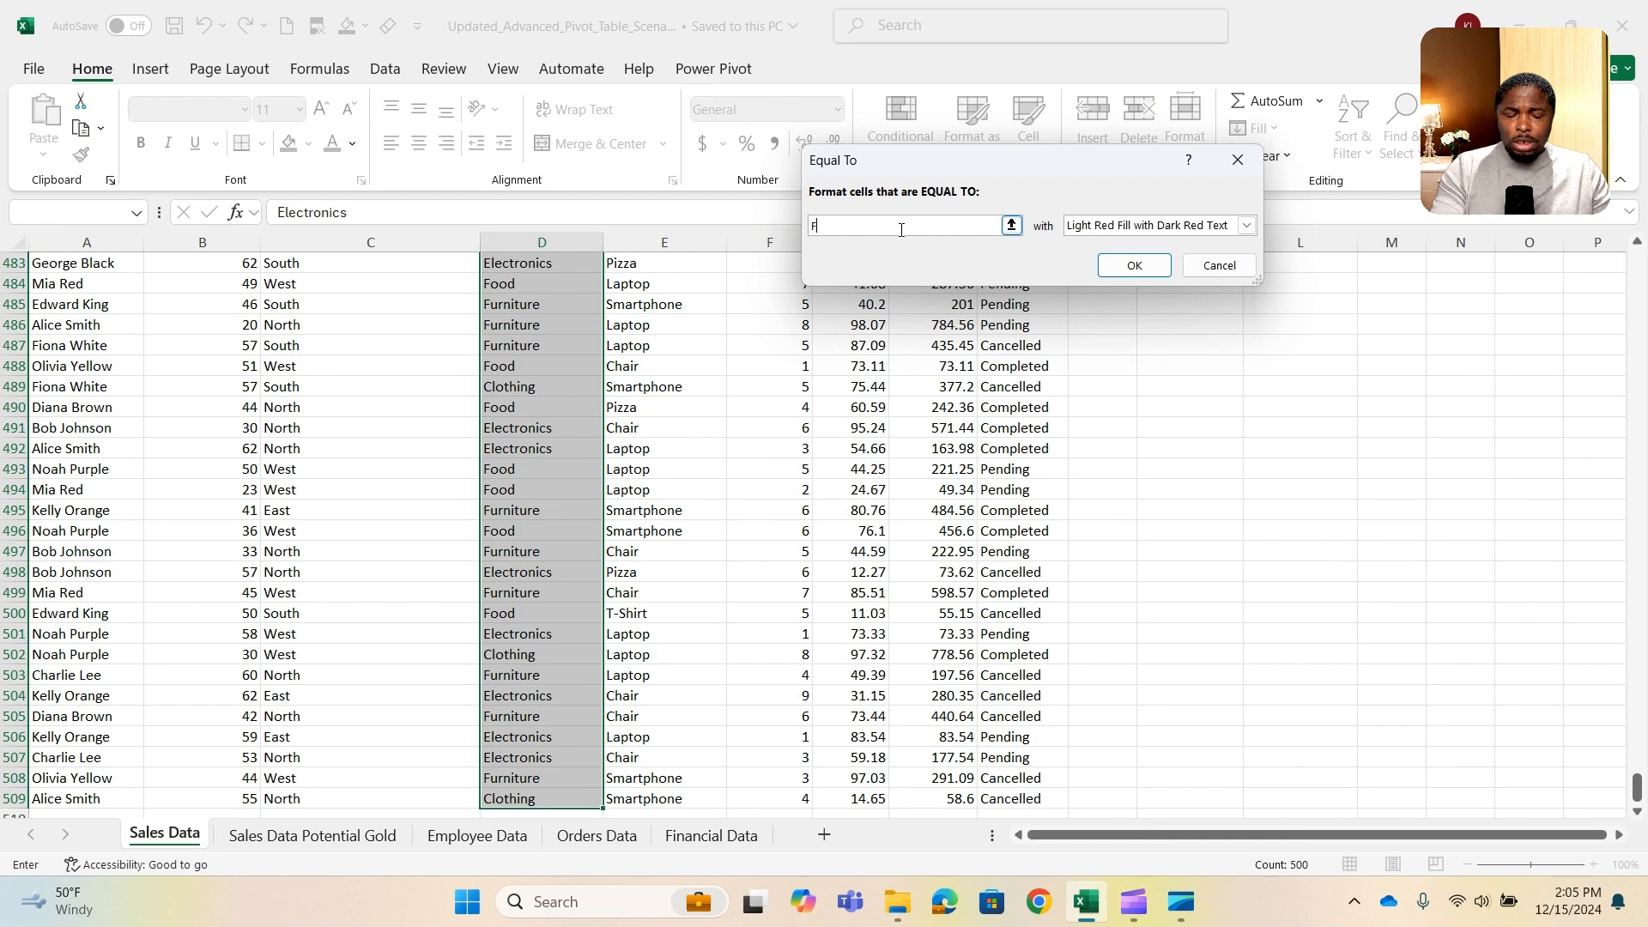
type("ood")
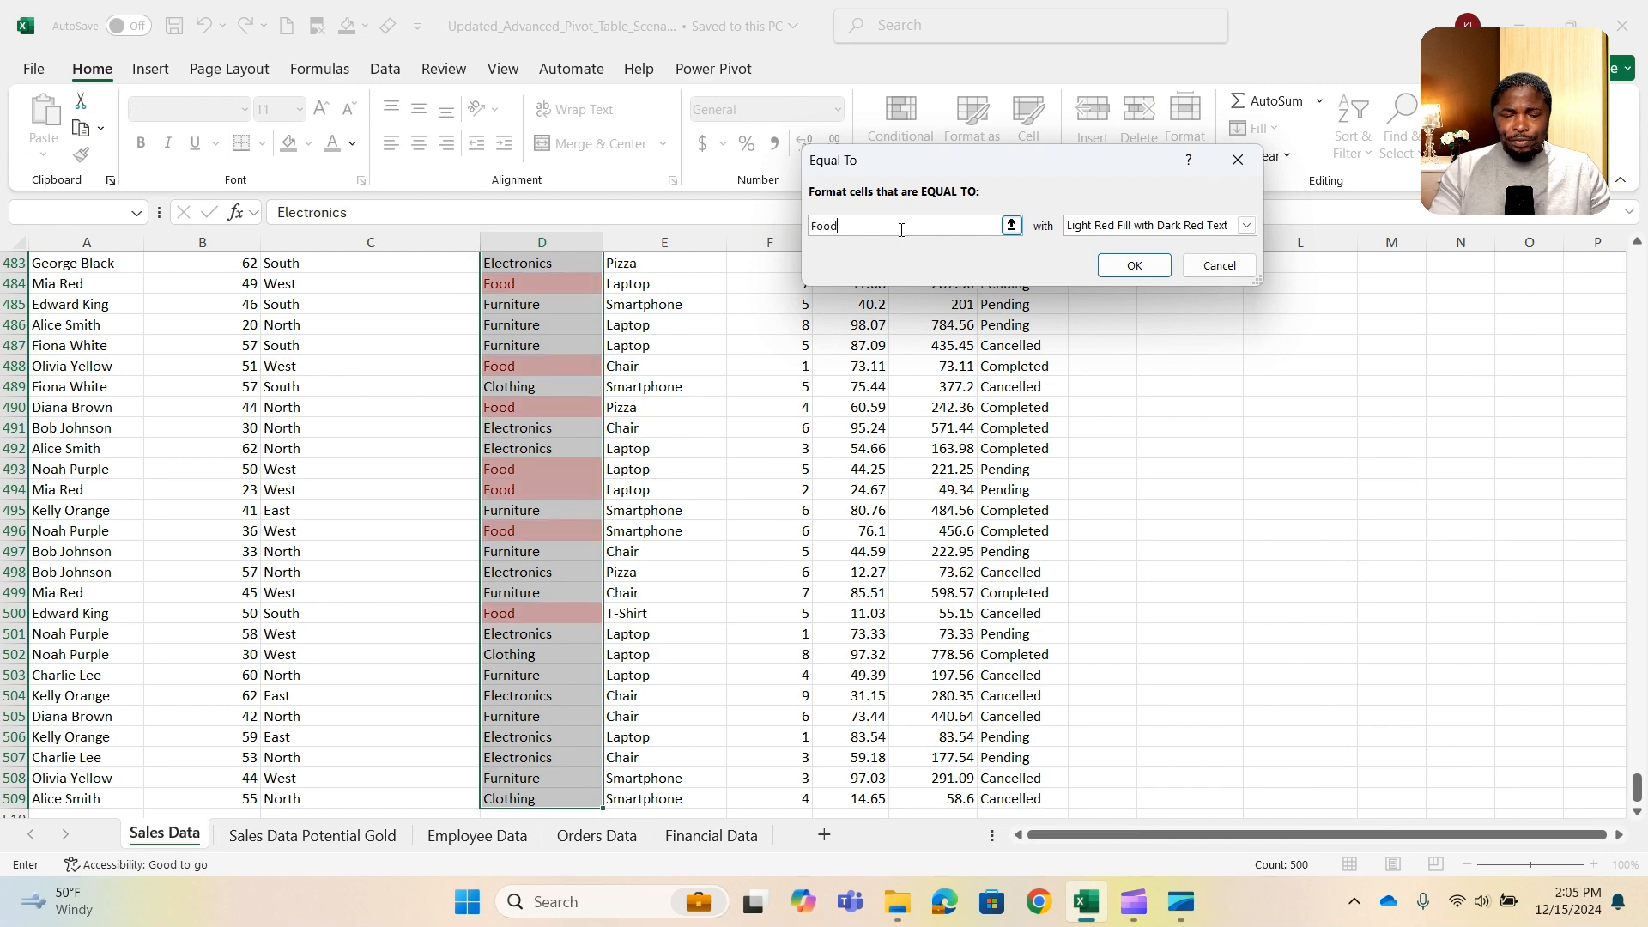
left_click(1138, 271)
scroll(558, 442, "up", 5)
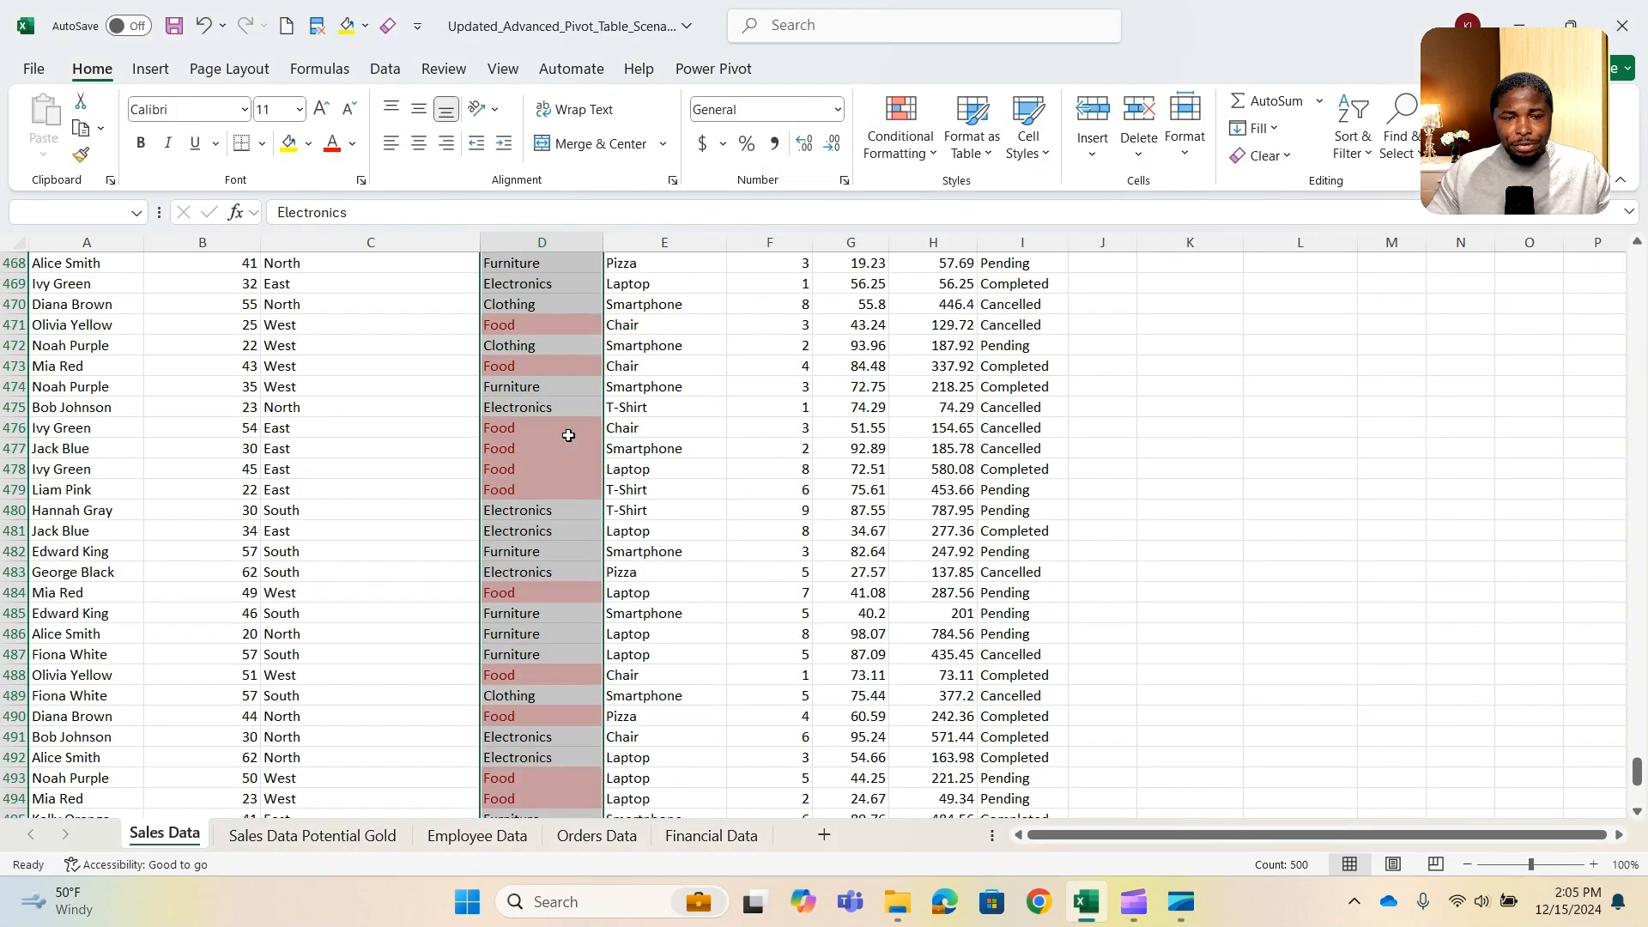
left_click_drag(1638, 775, 1639, 263)
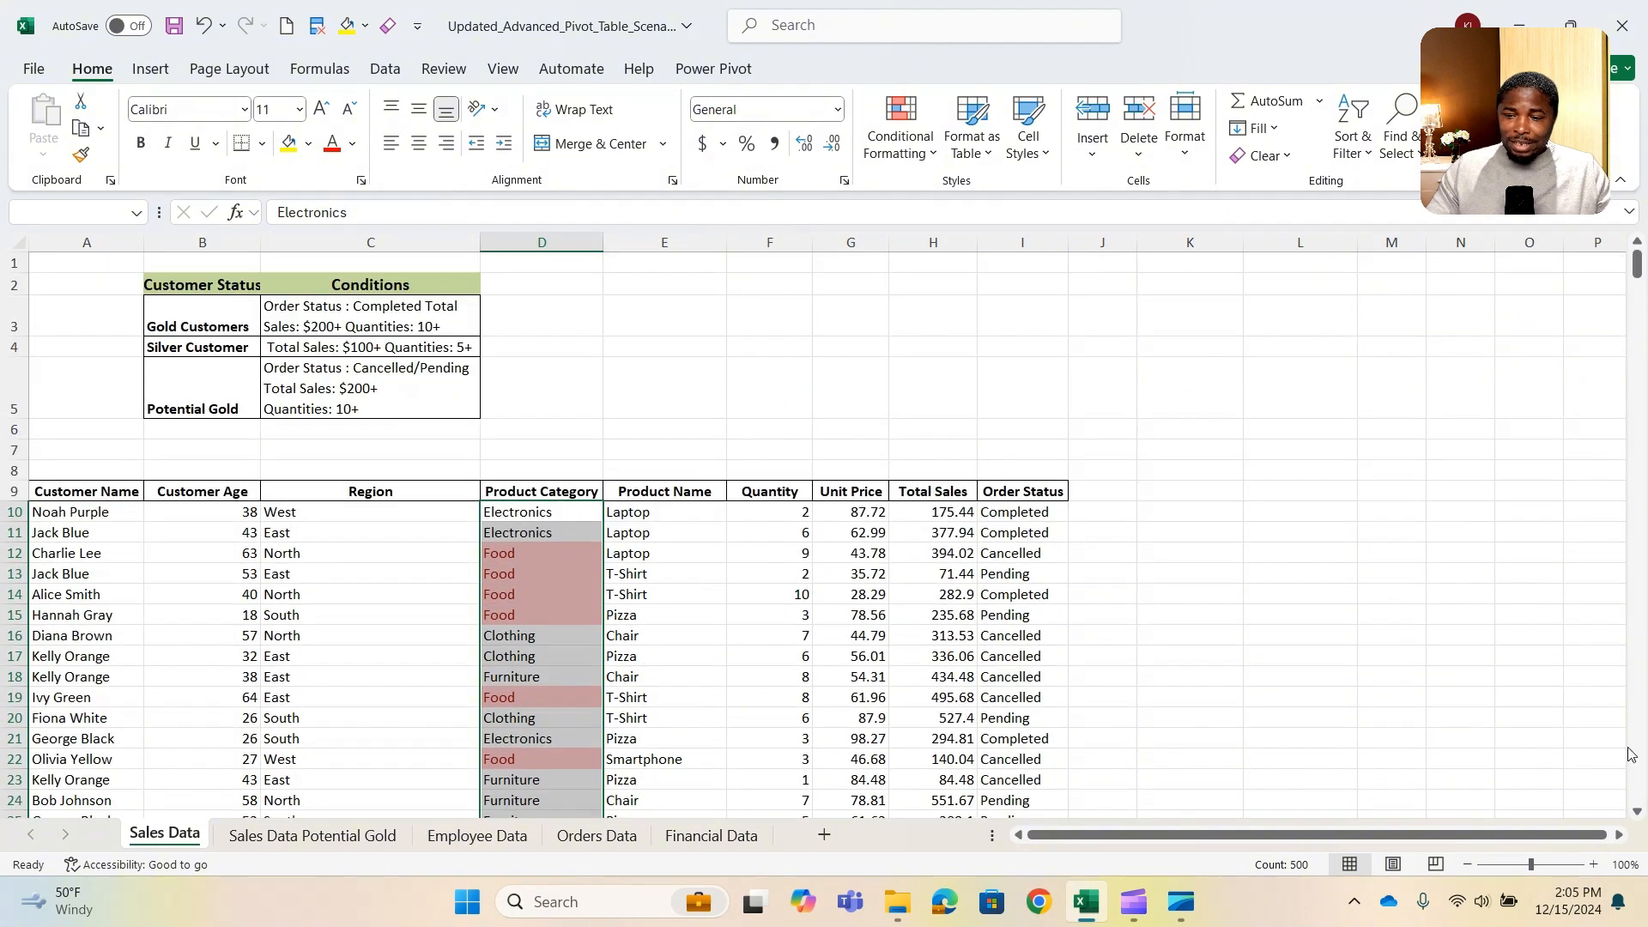
left_click(577, 552)
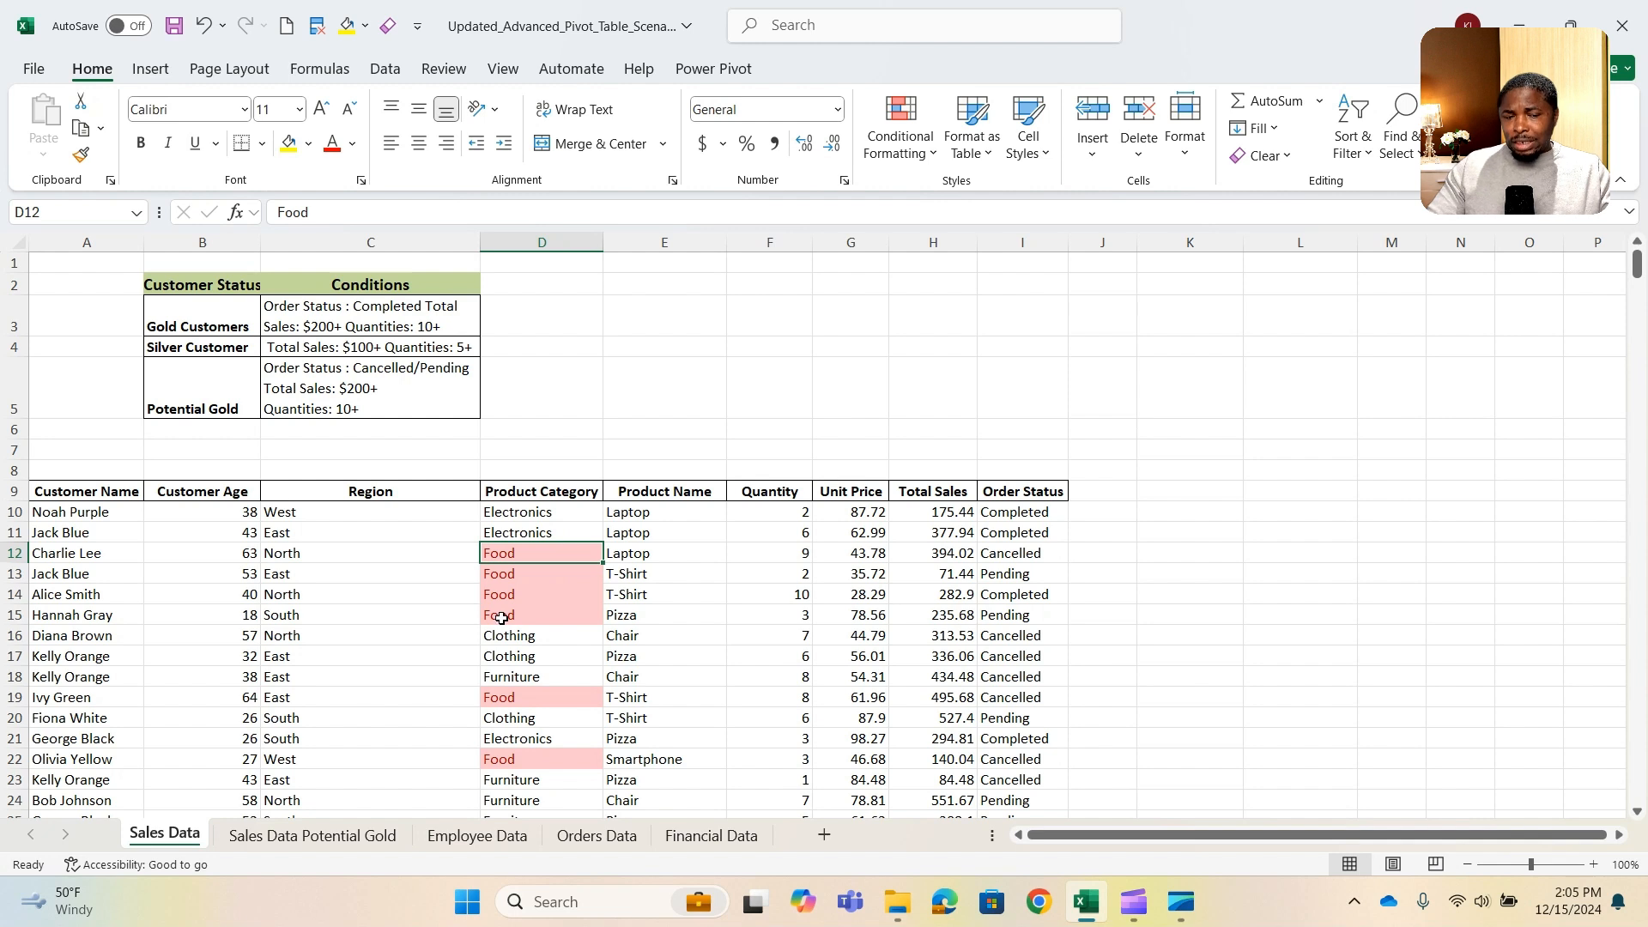
left_click(515, 577)
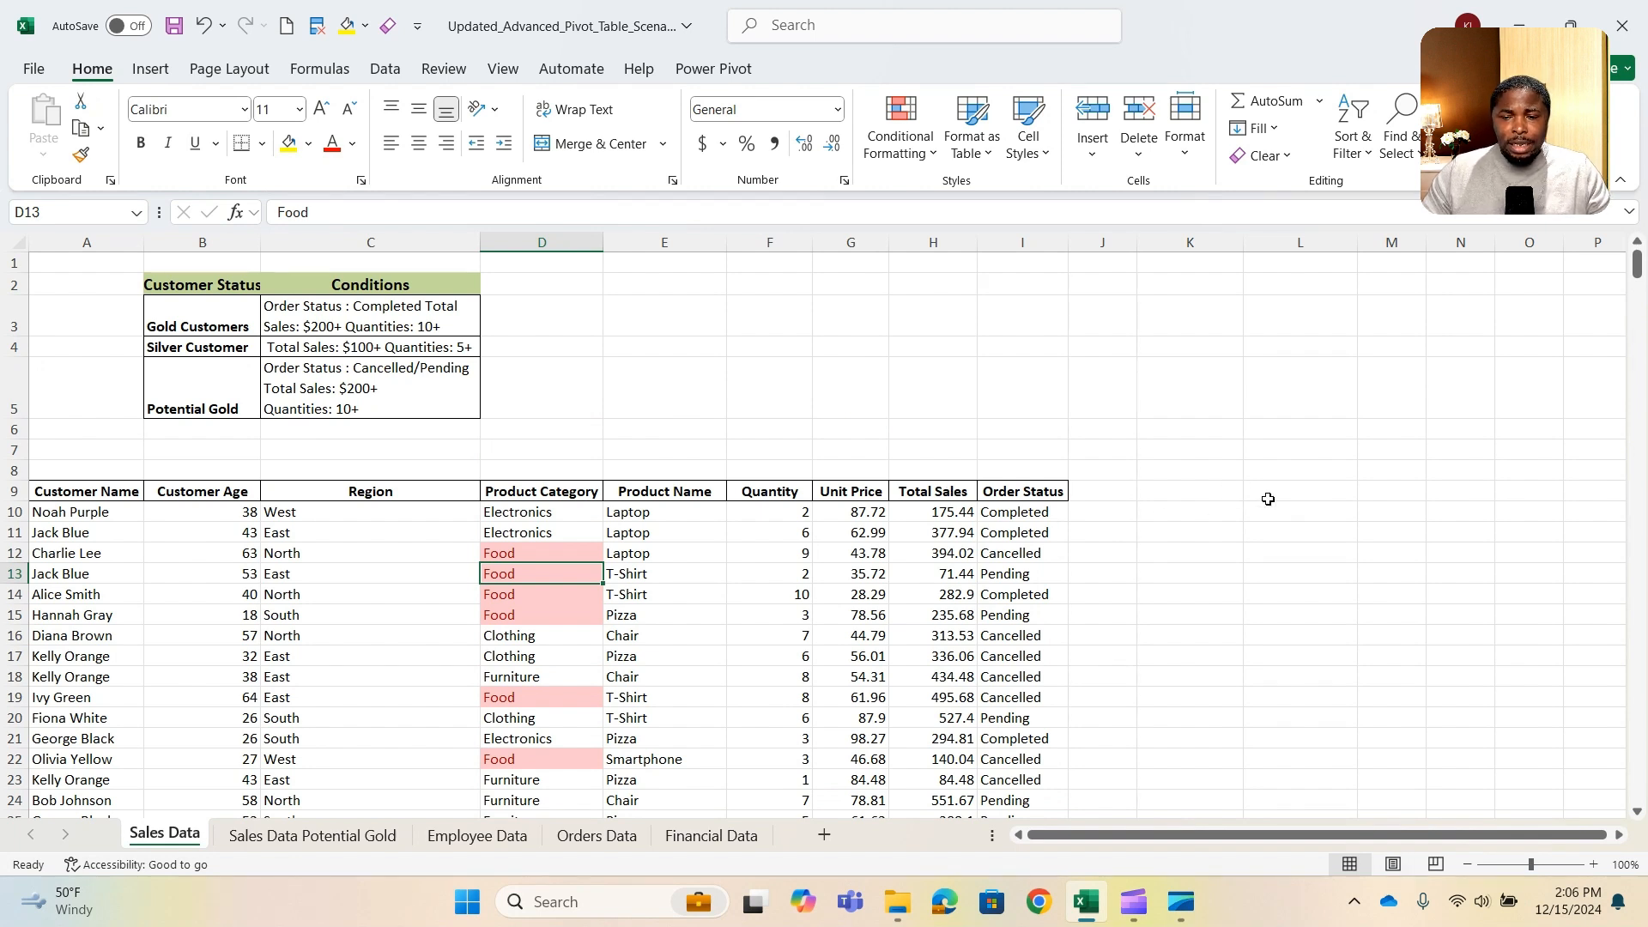
Remove the Food highlighting from all Product Category values
left_click(549, 513)
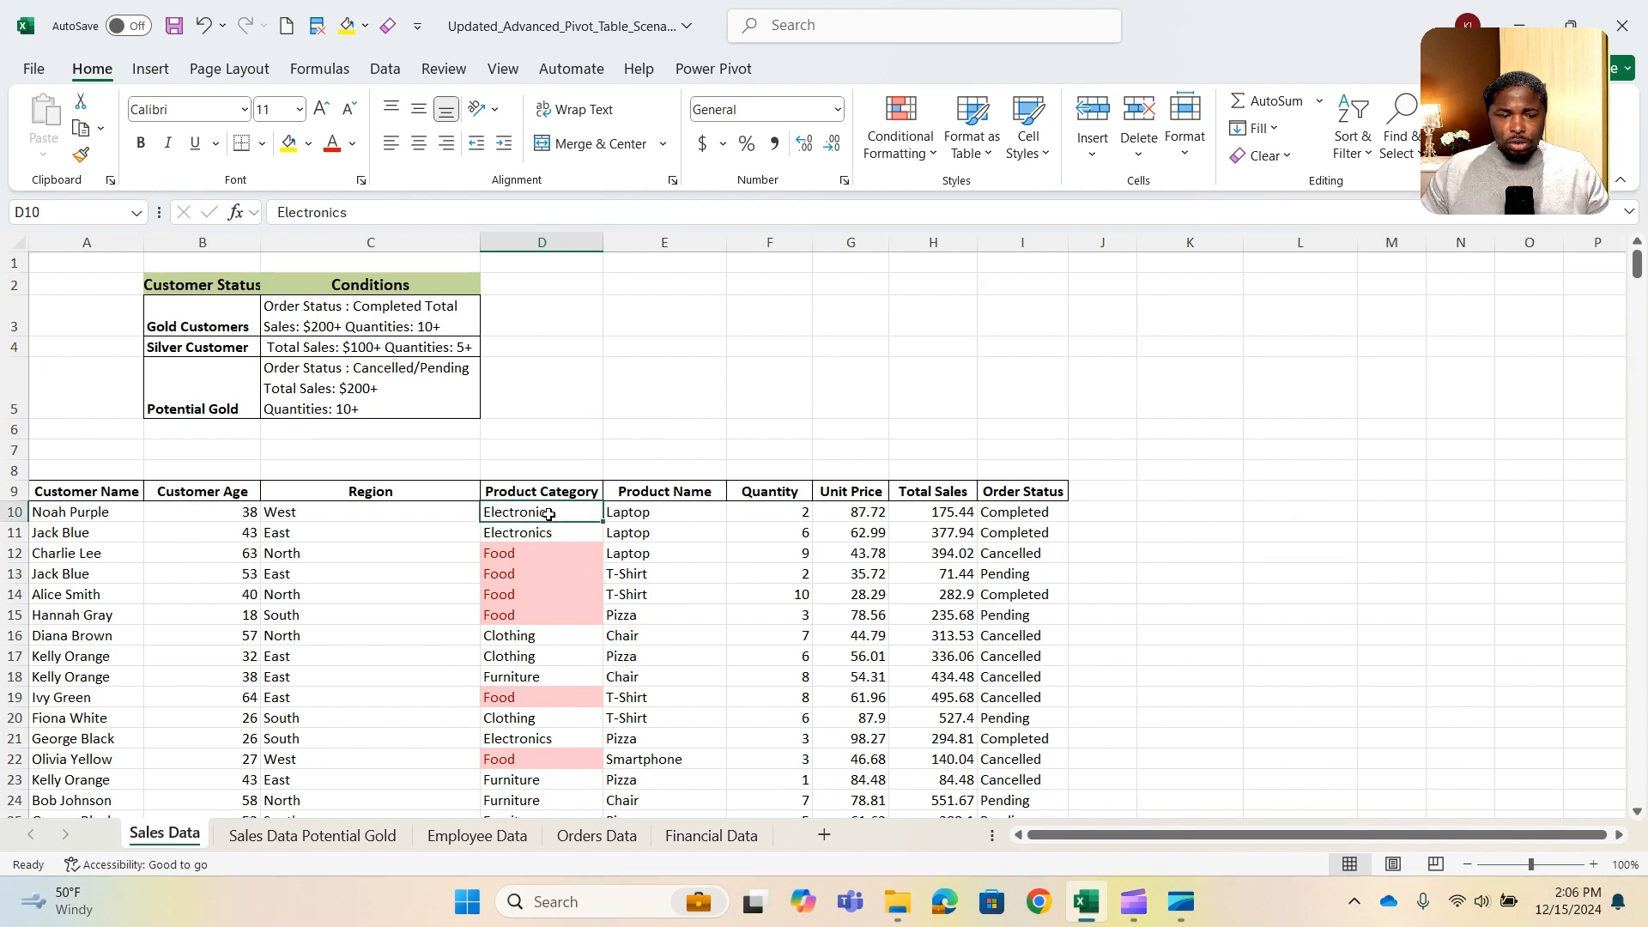
key("ctrl+shift+Down")
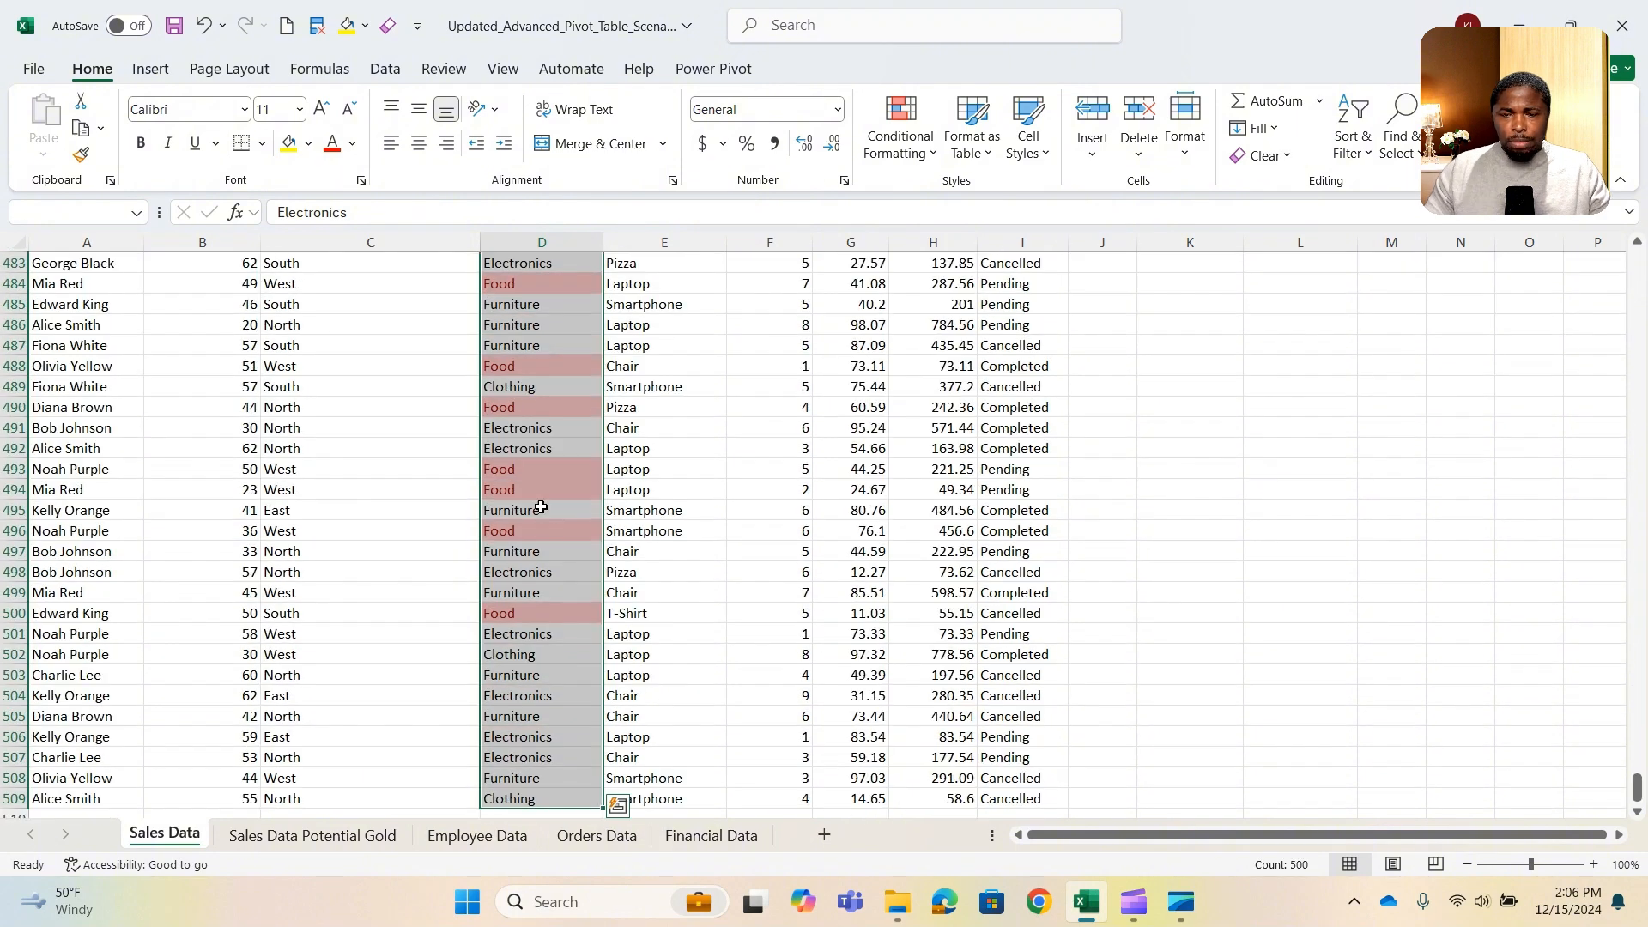
key("ctrl+BackSpace")
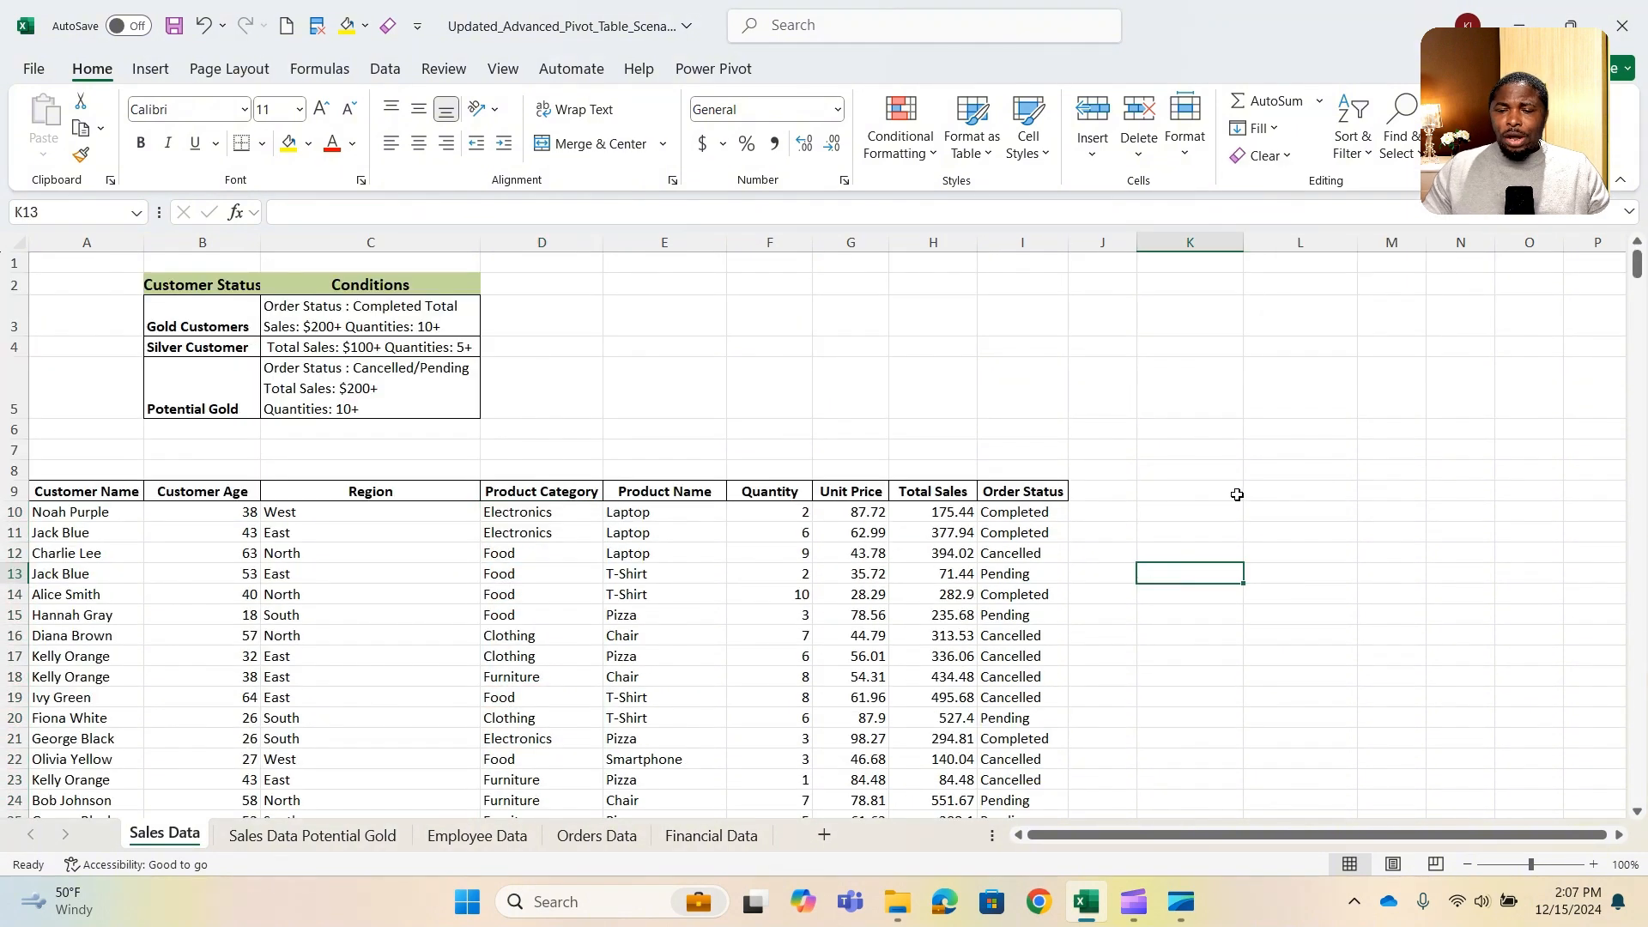
Enter the logical test =D10="Food" in cell K10 to check the first row's product category
left_click(1232, 517)
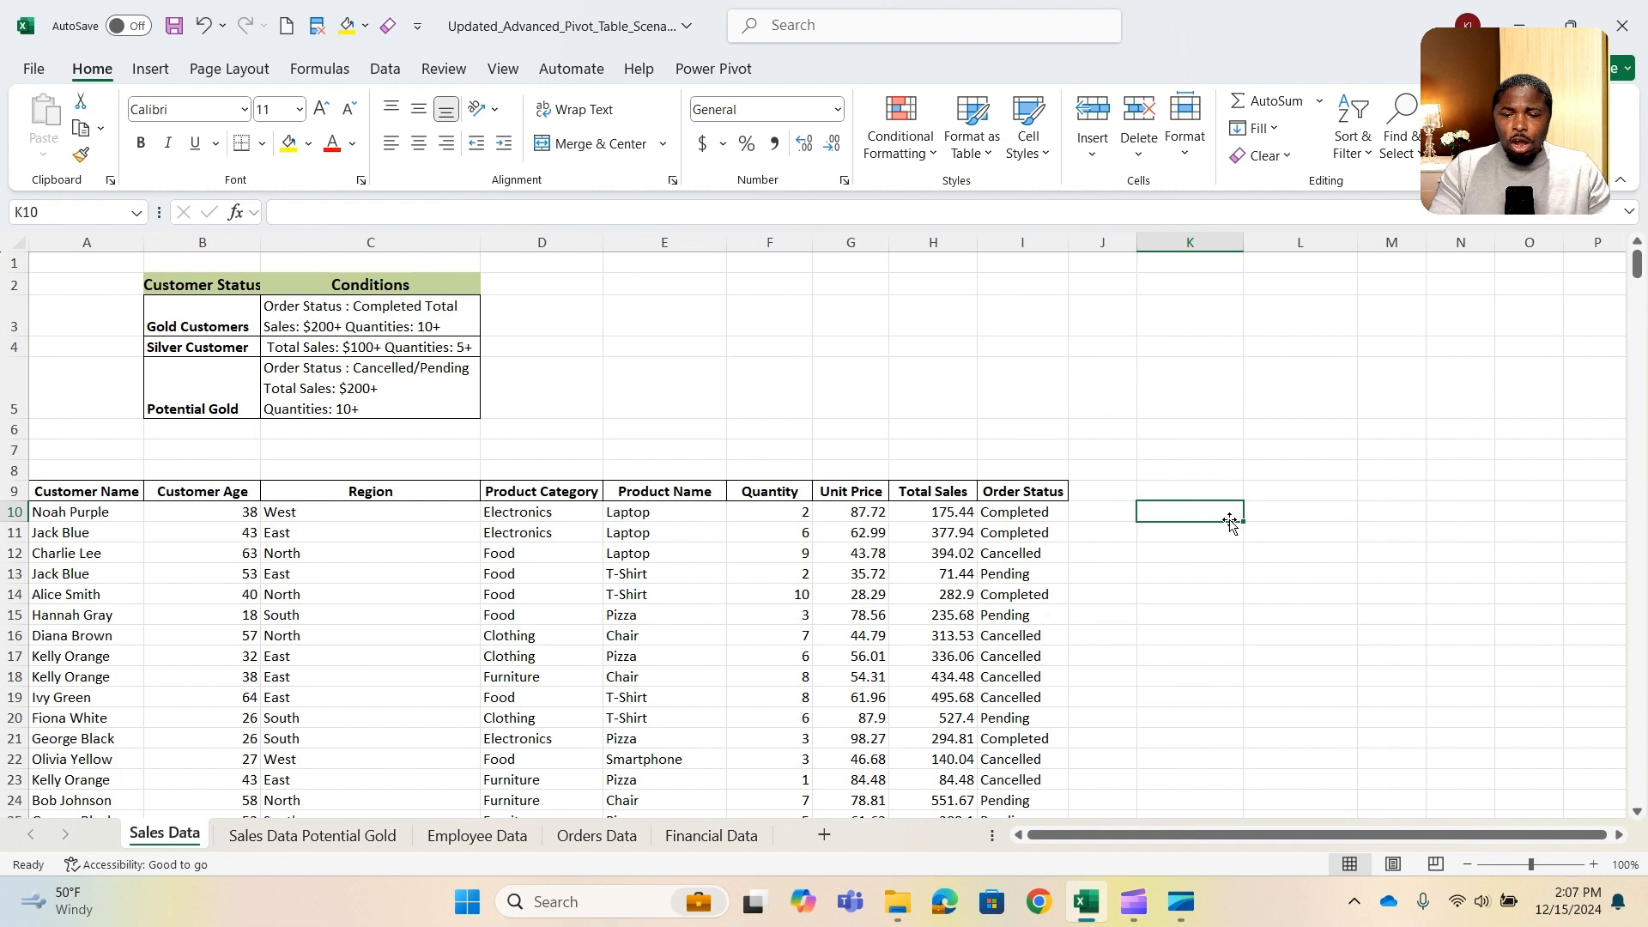
type("=")
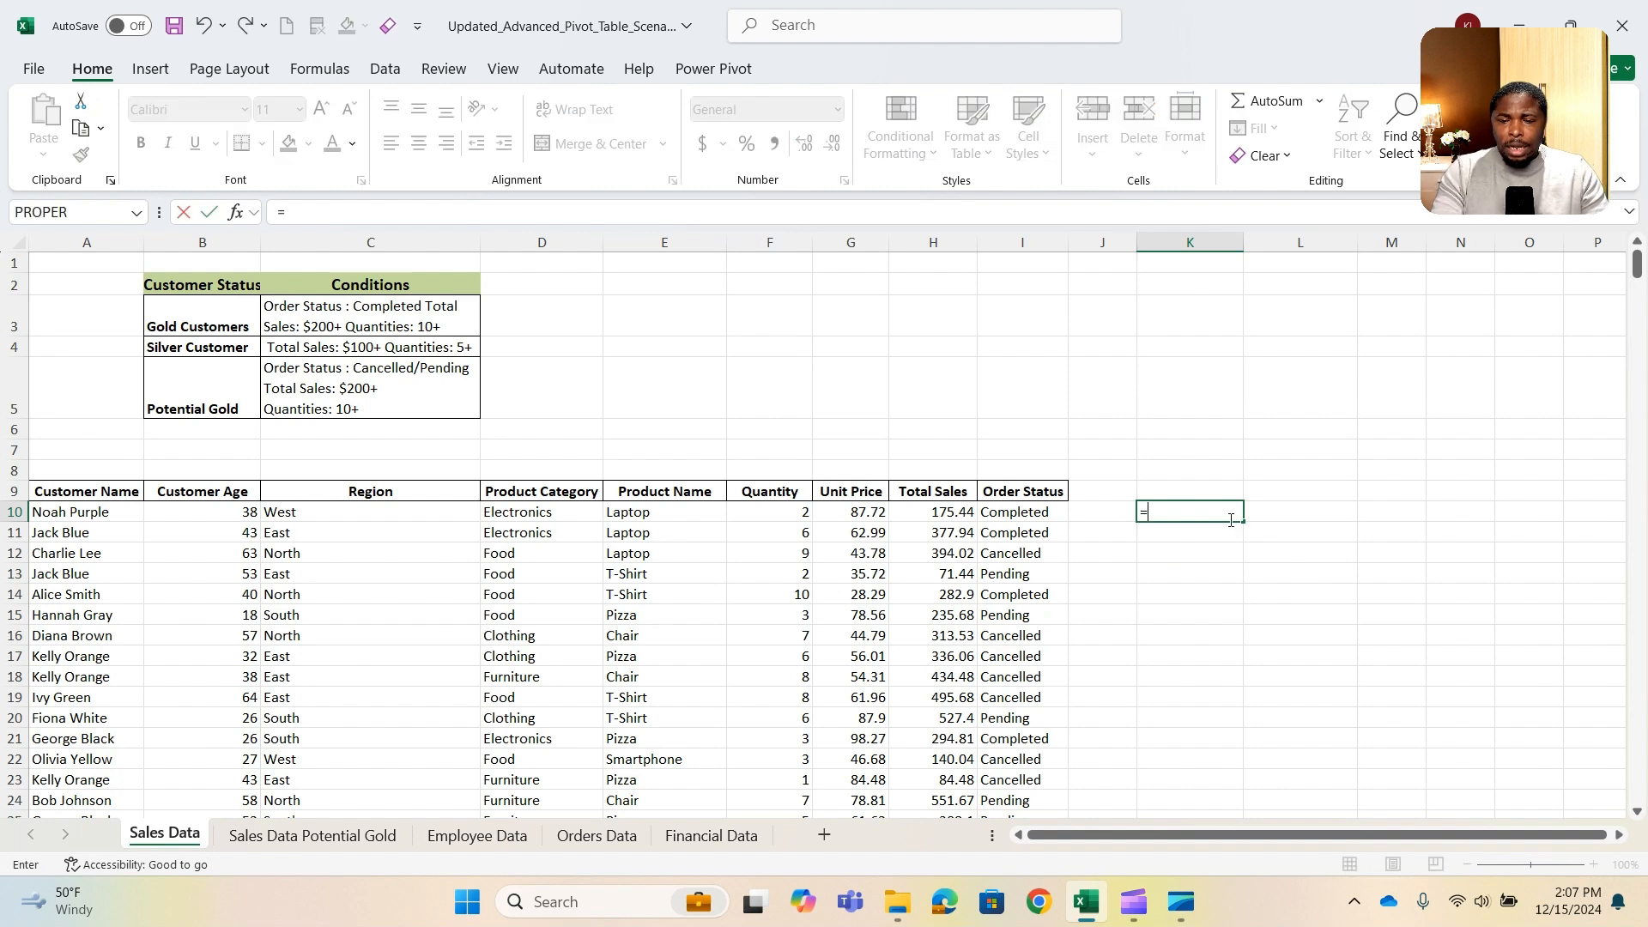
left_click(524, 512)
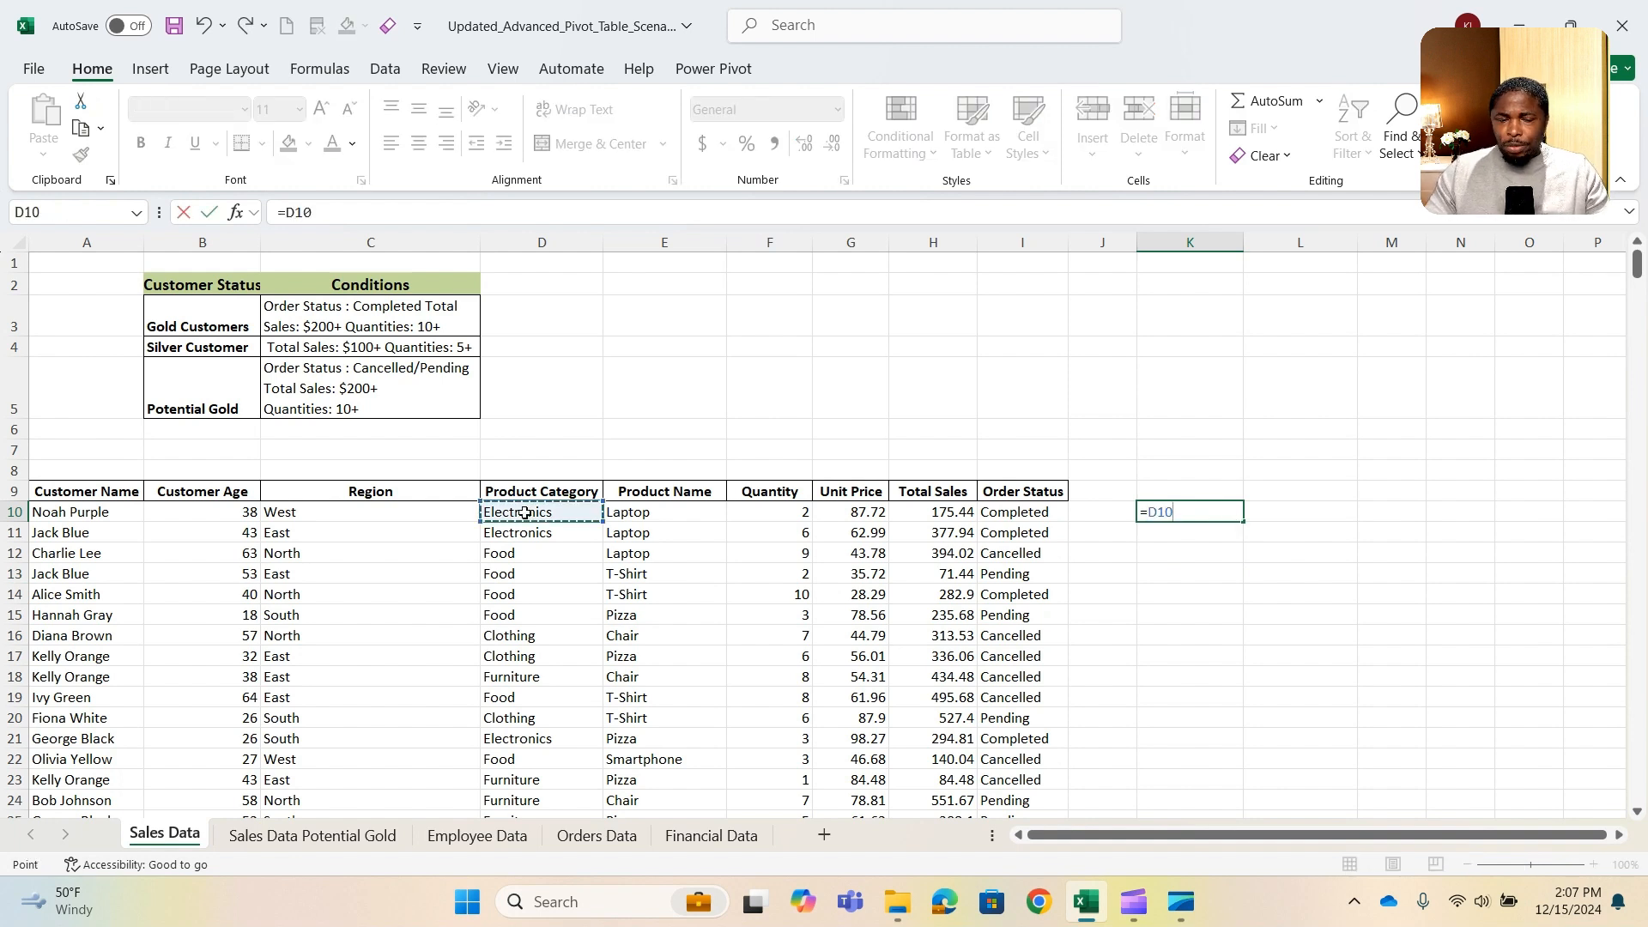
type("=")
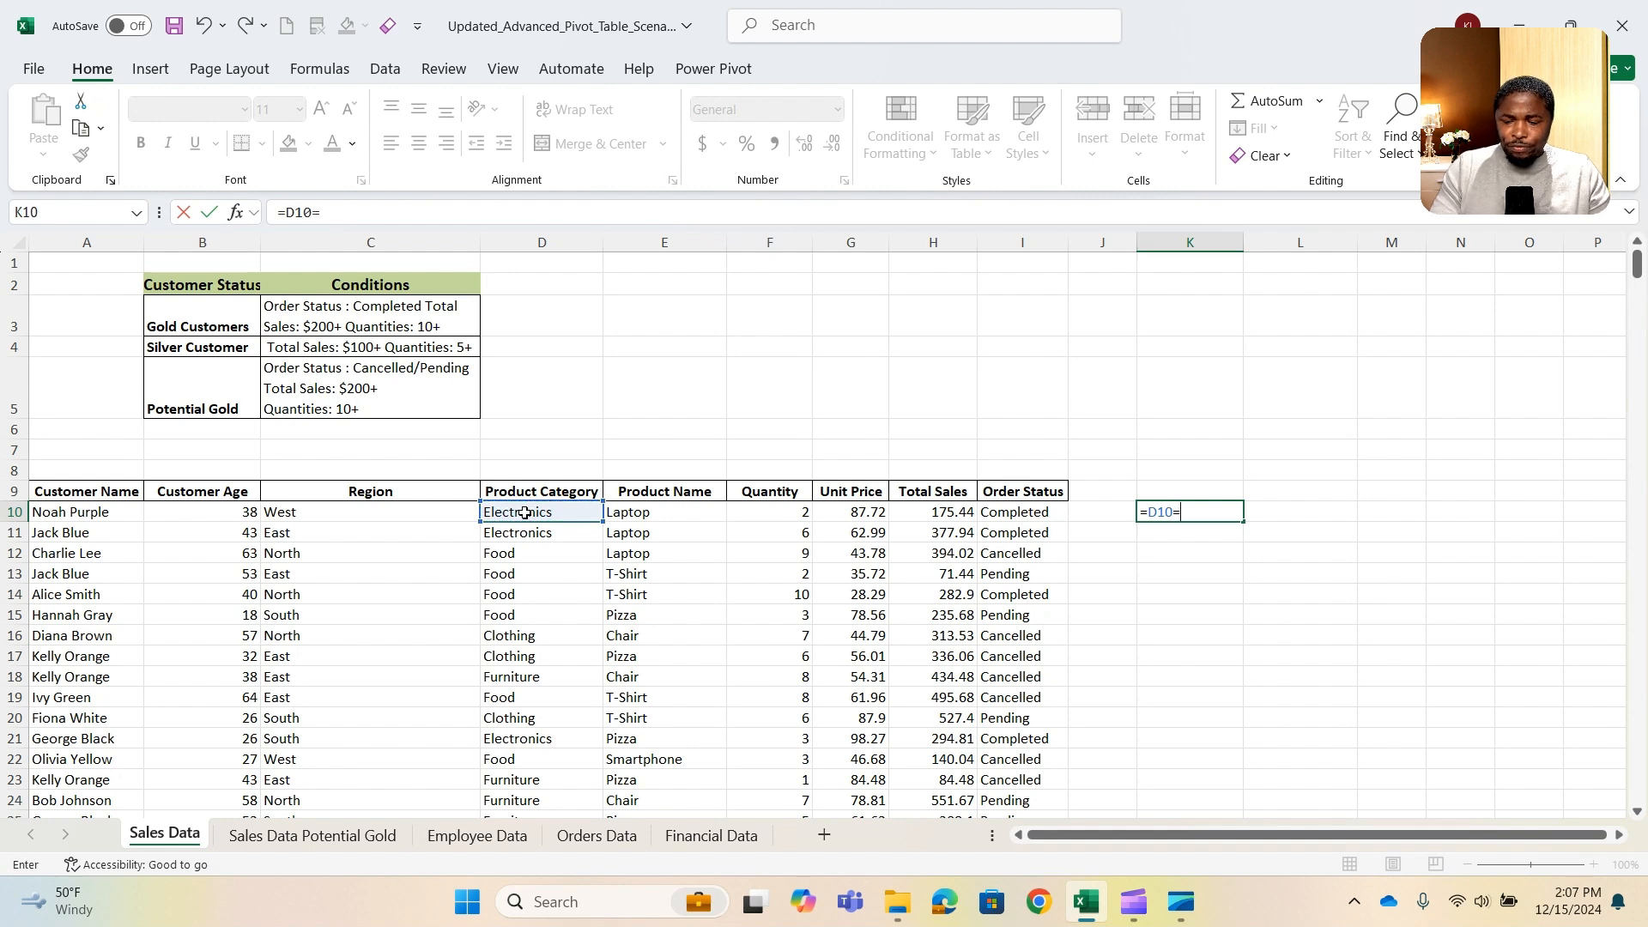
type("\"Food")
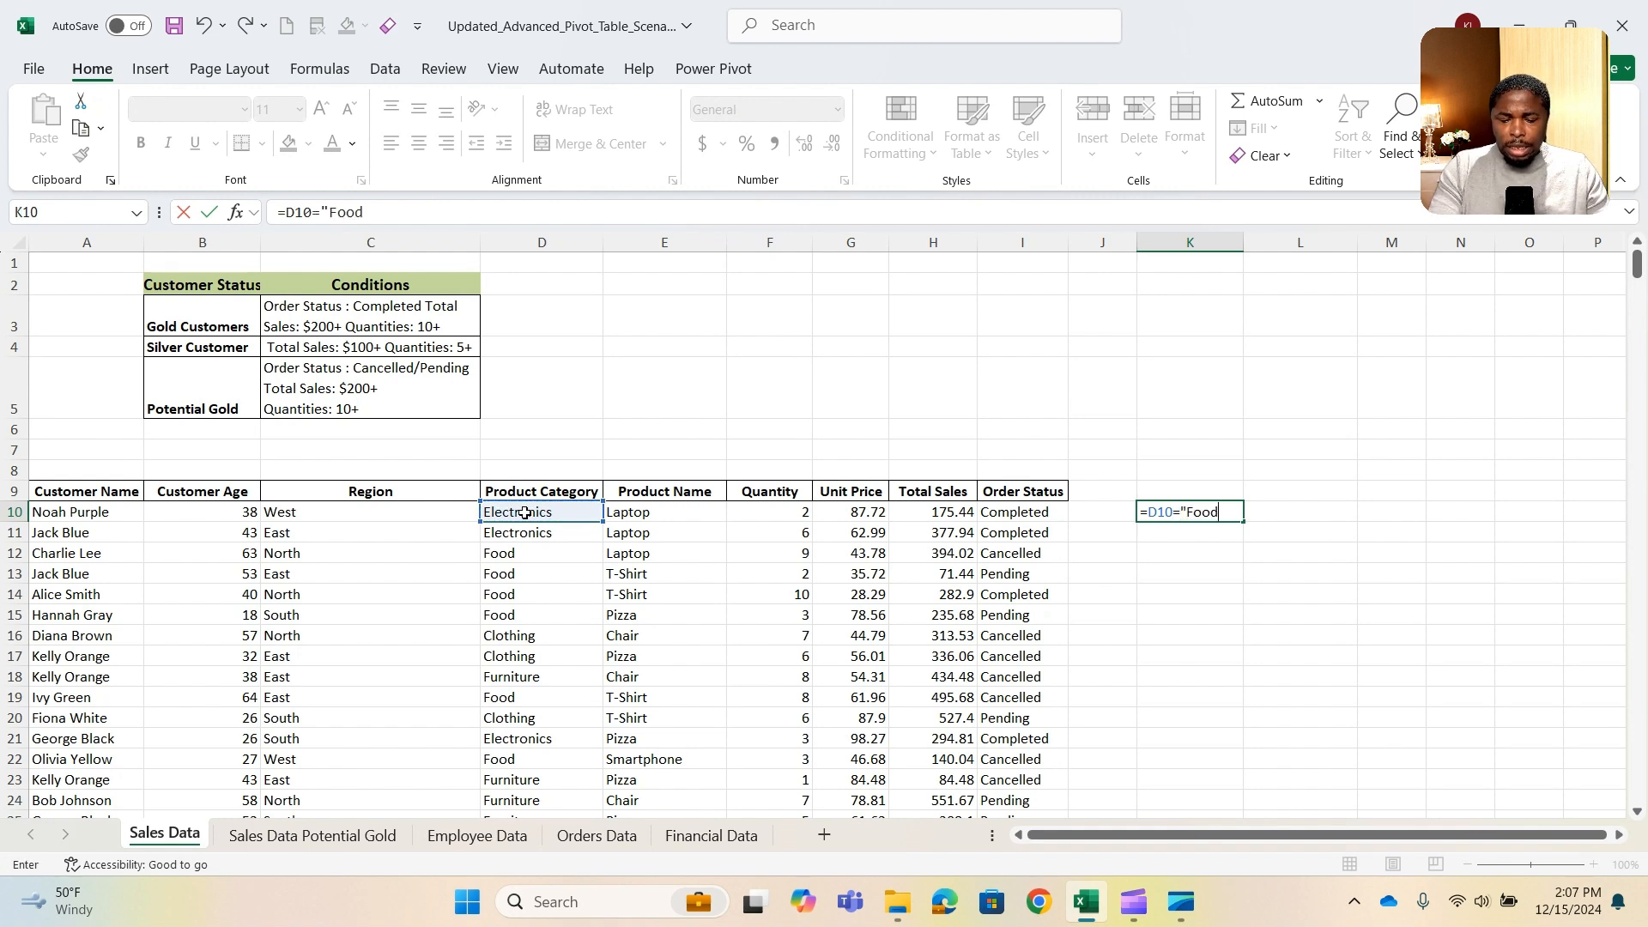
type("\"")
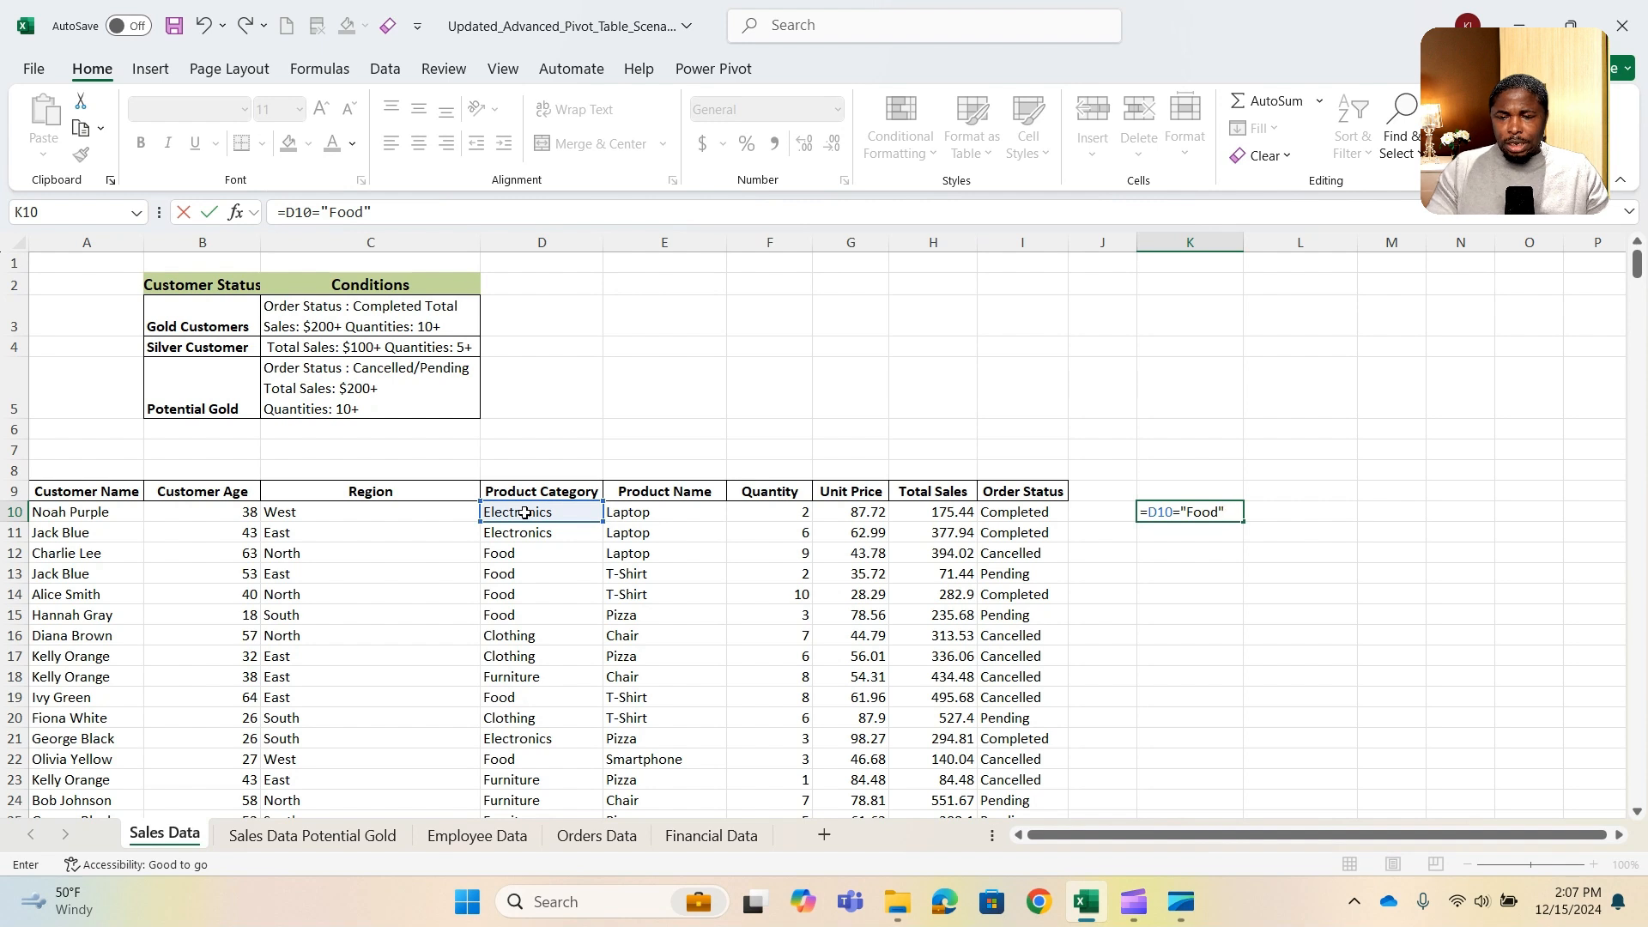
key("Return")
left_click(1207, 510)
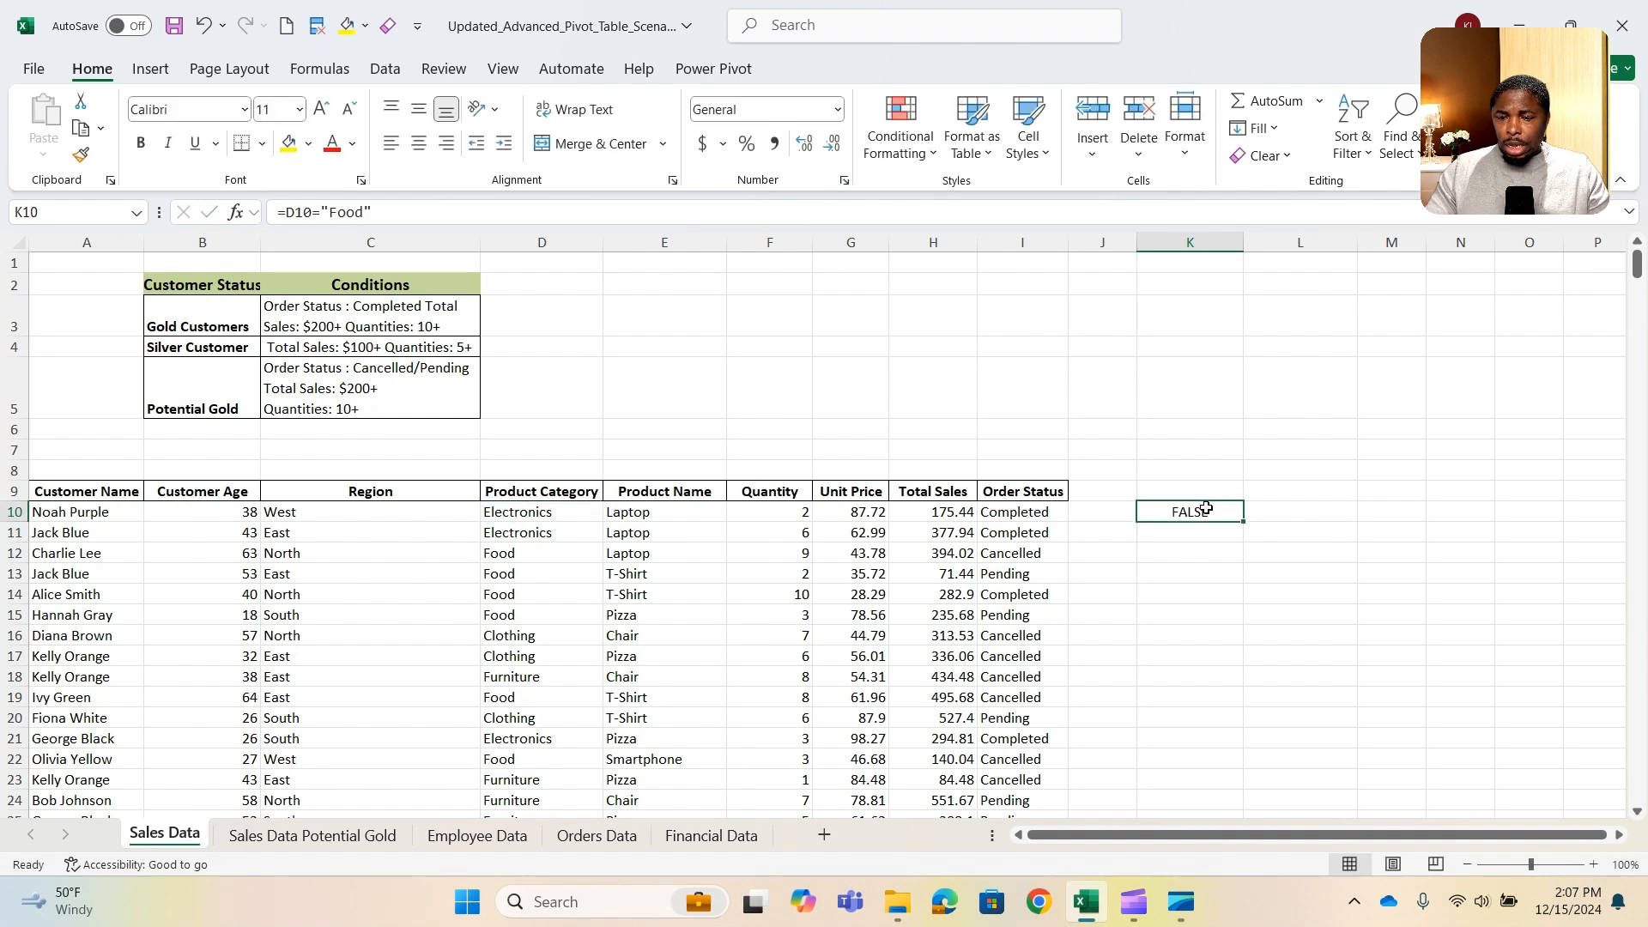
Fill the Food test formula from K10 down to K24
left_click(552, 516)
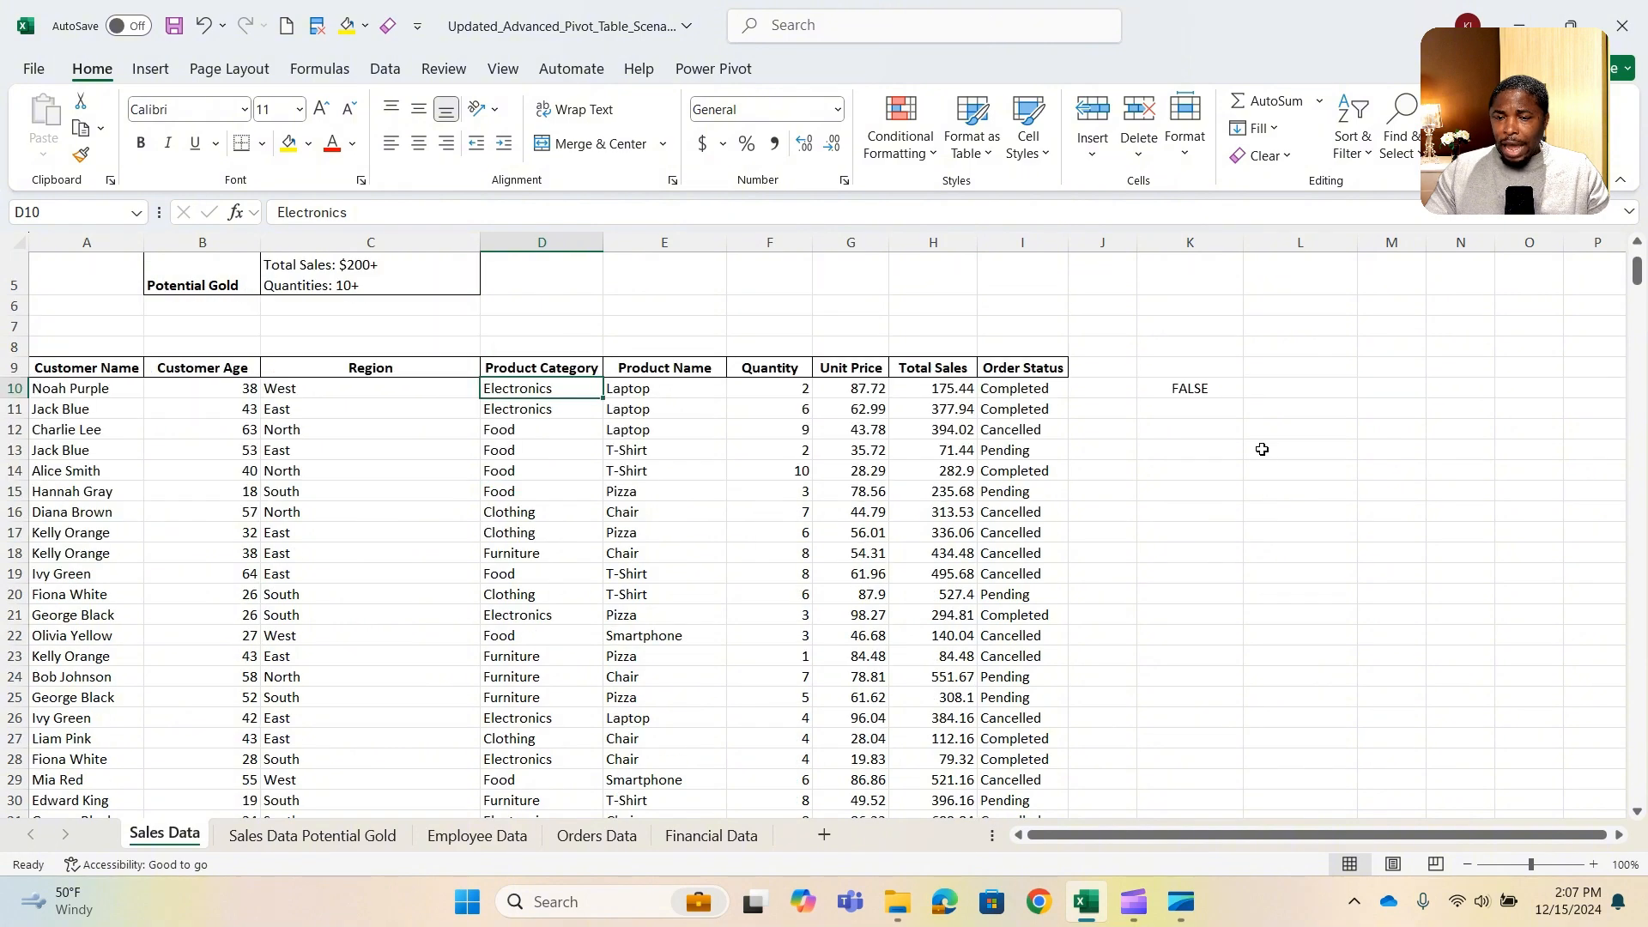
scroll(1266, 464, "down", 2)
left_click(1224, 396)
left_click_drag(1245, 397, 1254, 698)
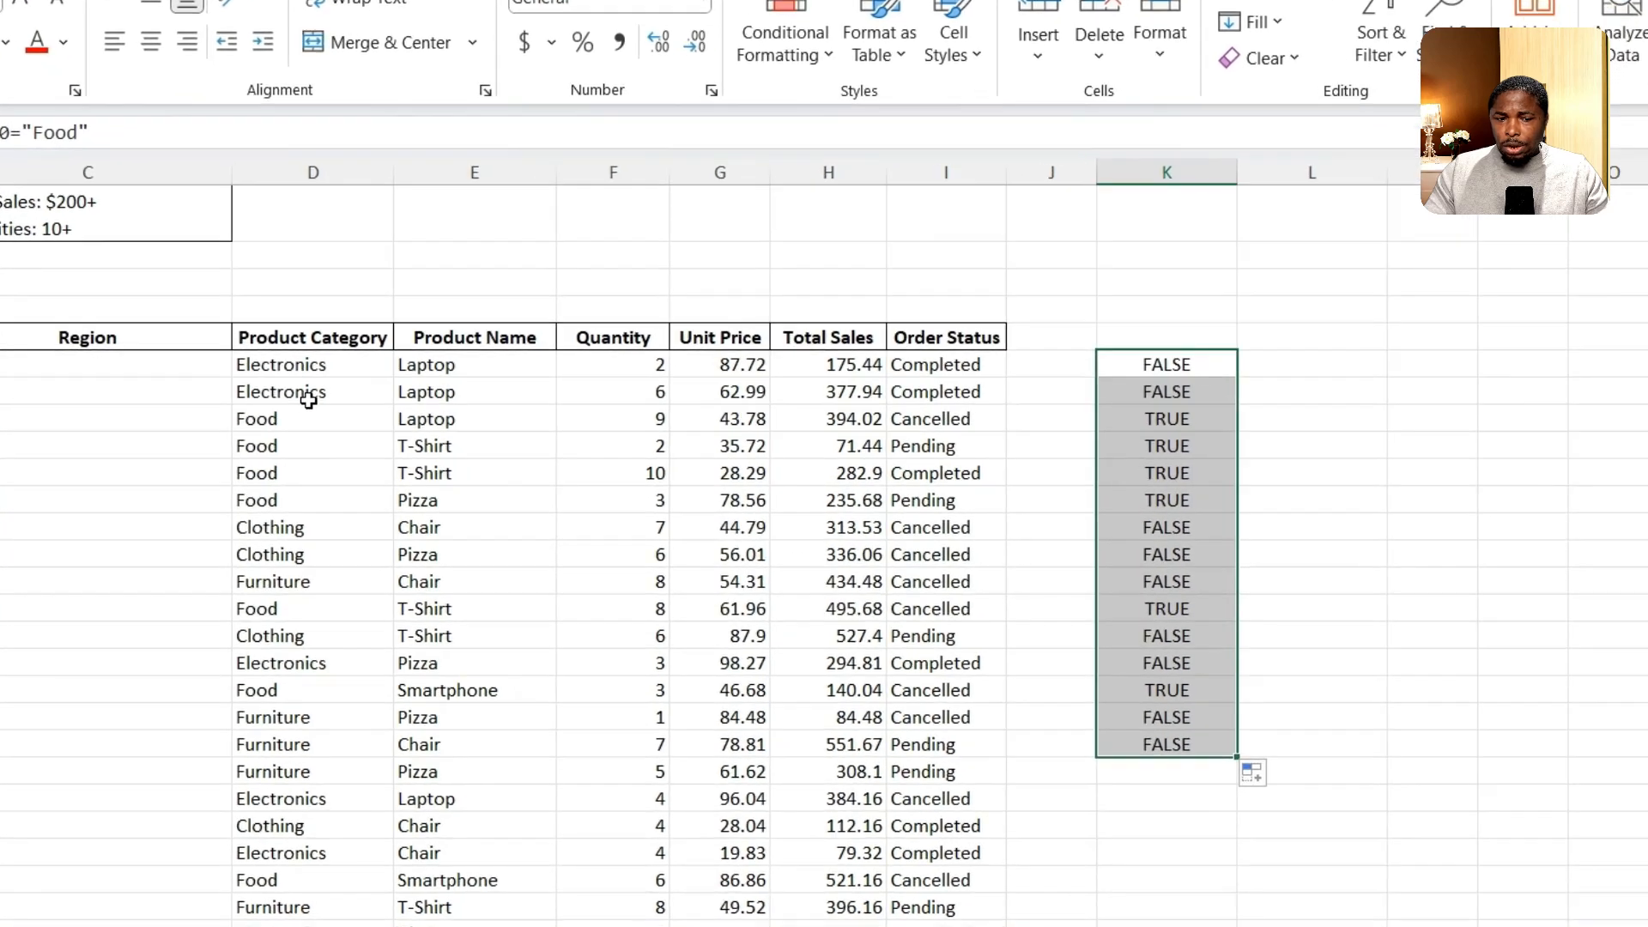
Compare the Food test results in K10:K12 with the matching Product Category values and inspect their formulas
left_click(1180, 419)
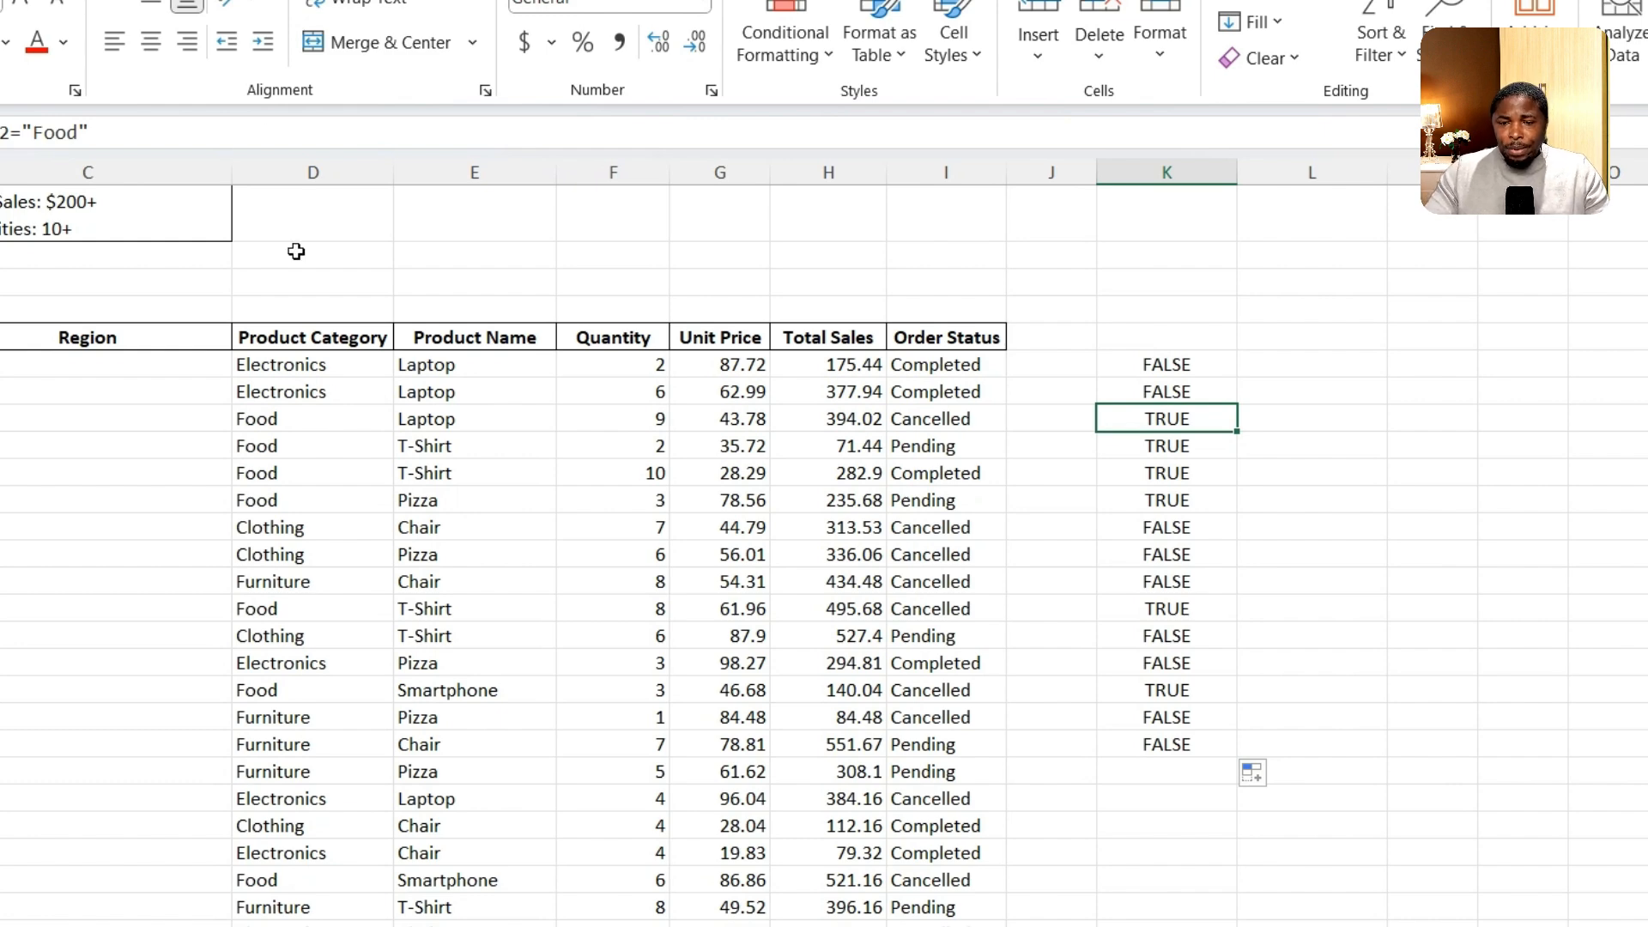
left_click(1198, 369)
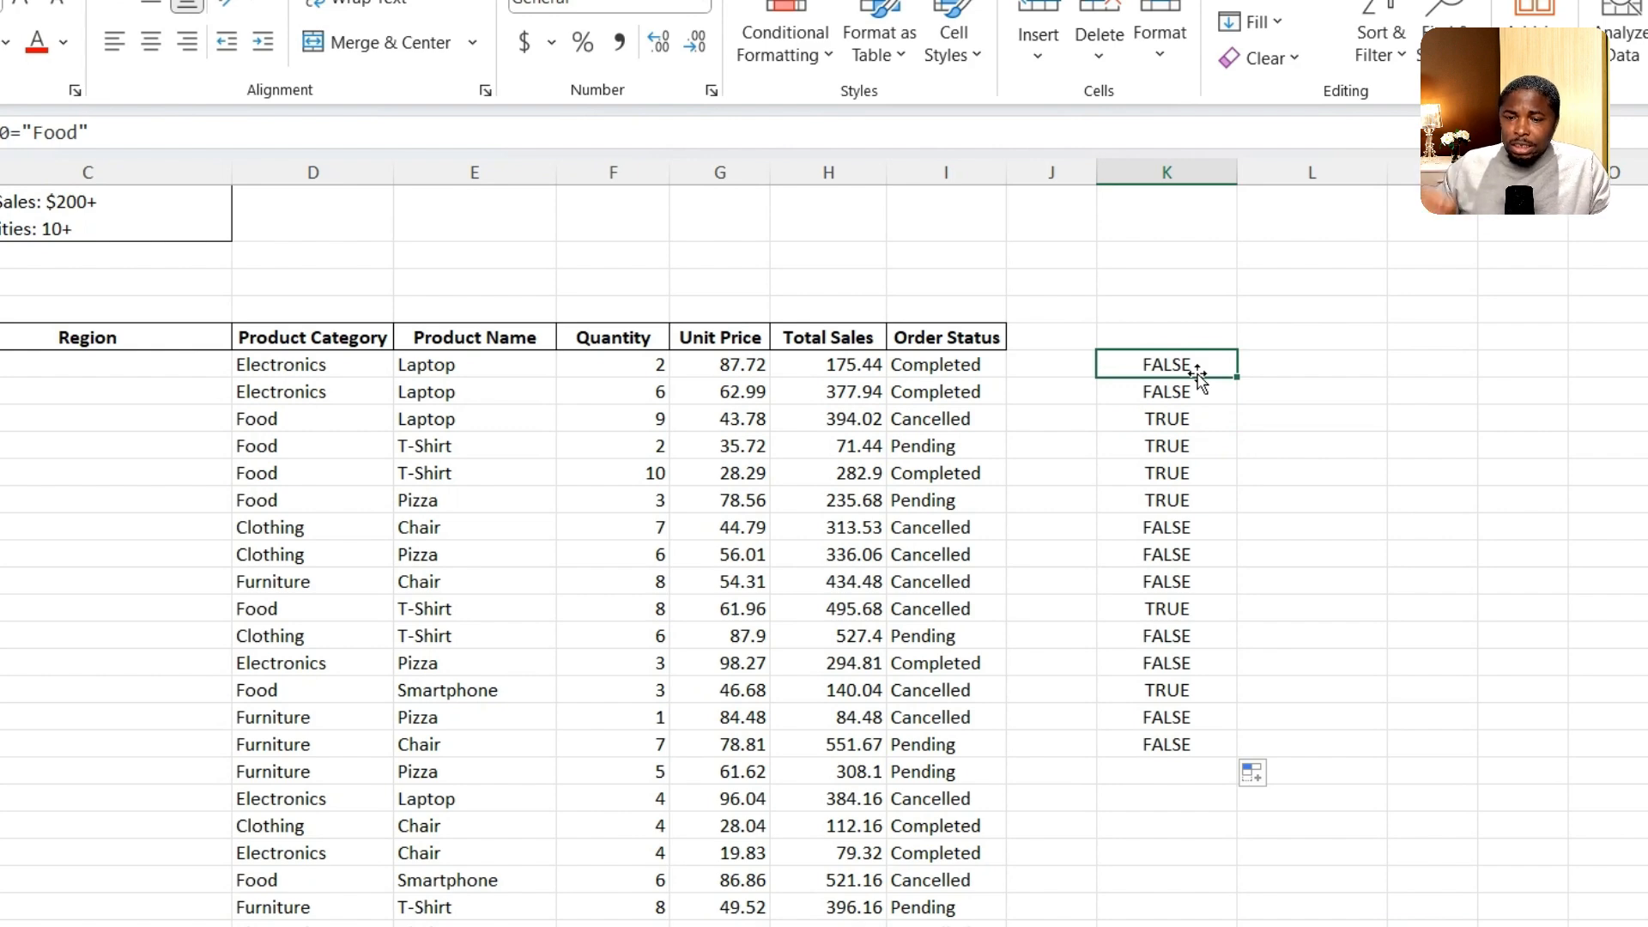
left_click(285, 395)
left_click(290, 429)
left_click(1198, 393)
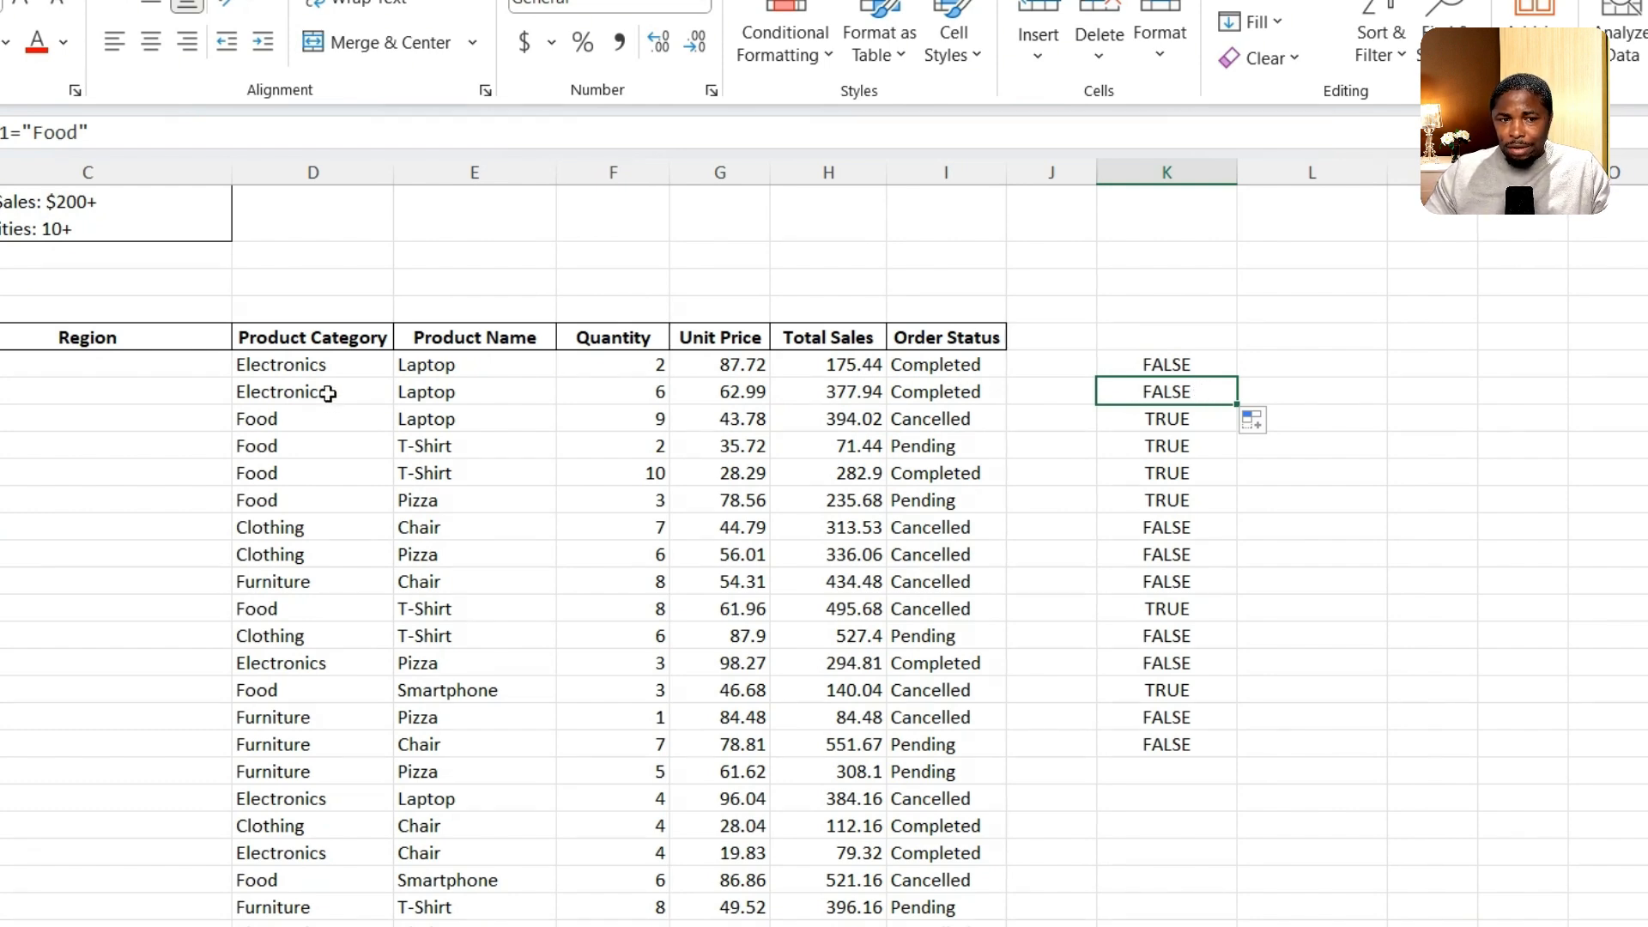
left_click(1198, 419)
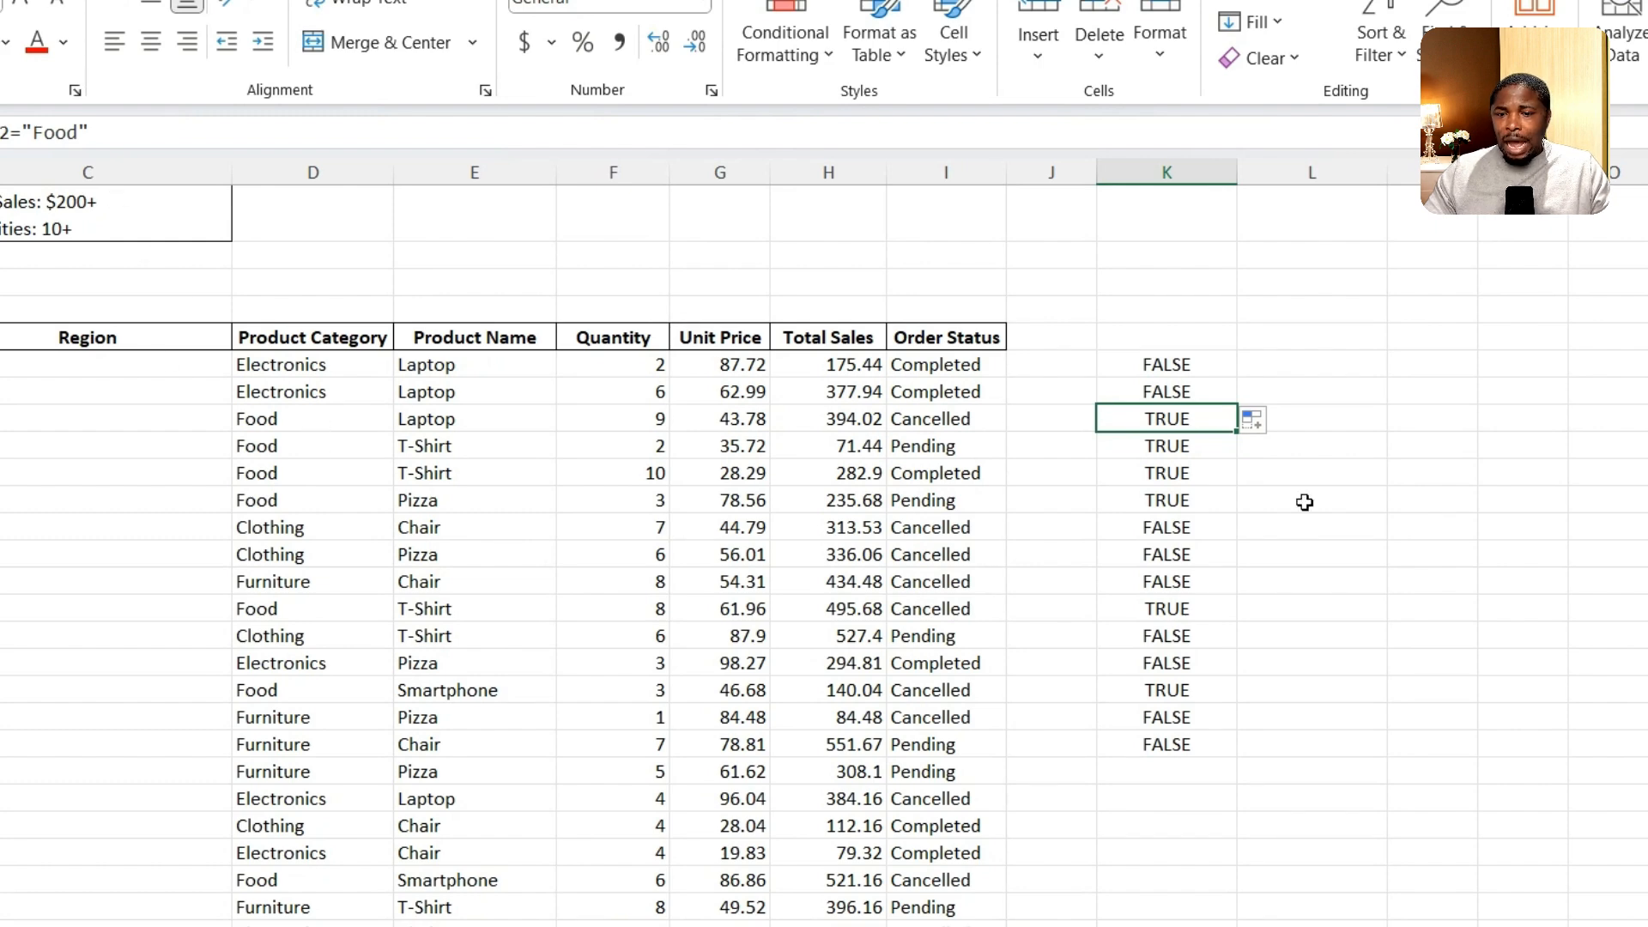
left_click(1169, 367)
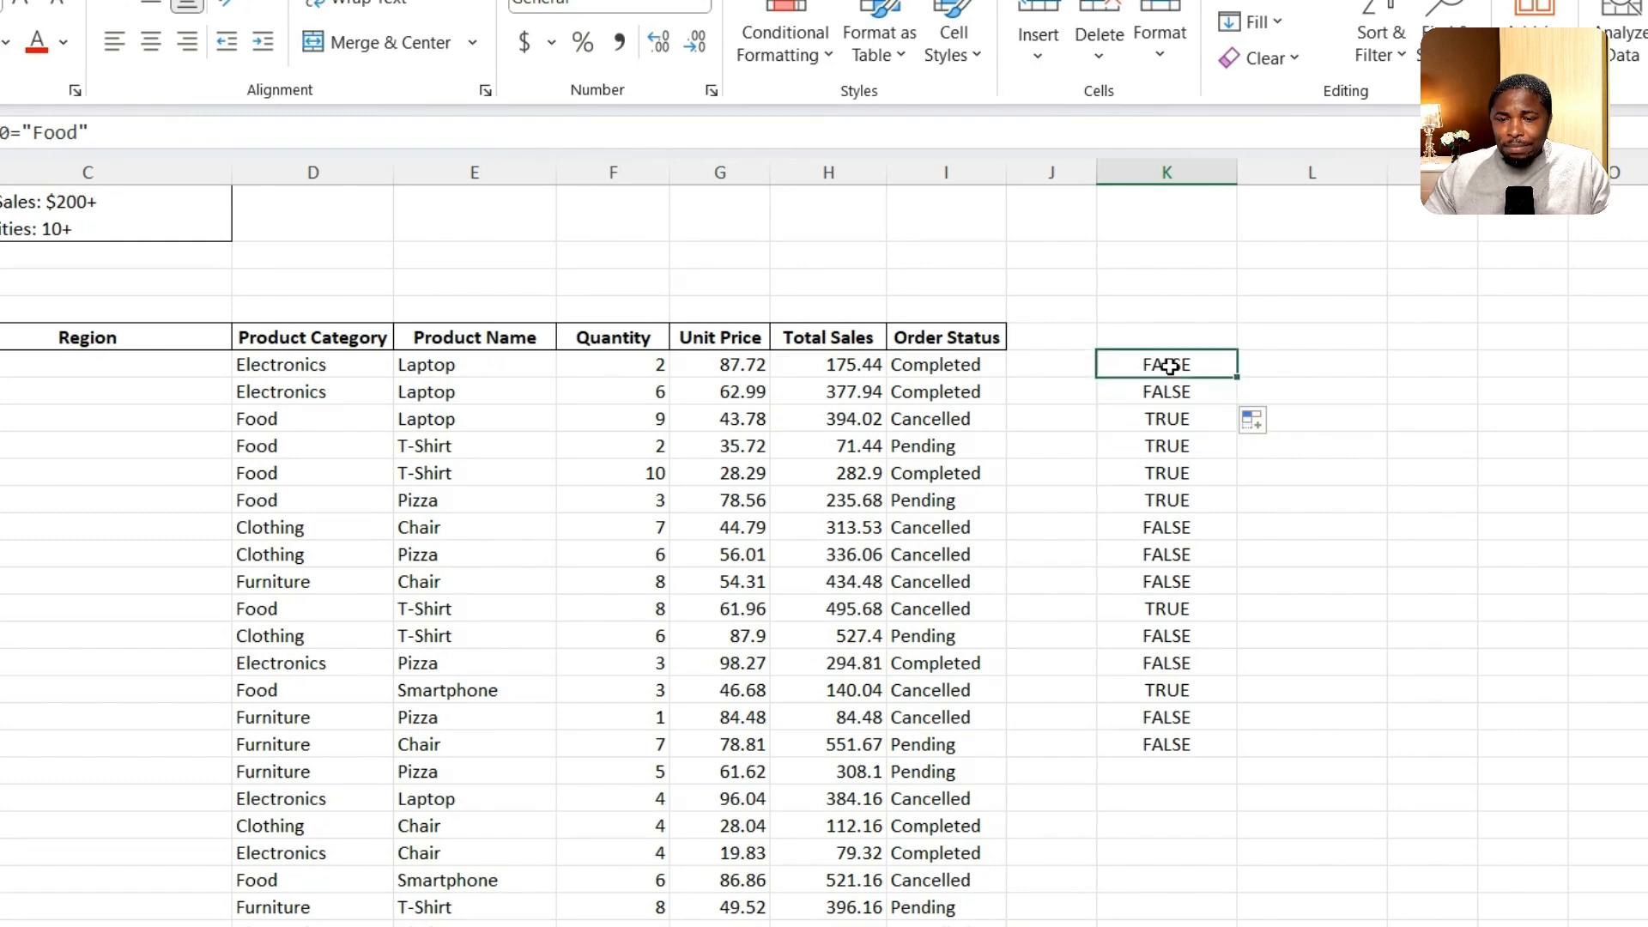
Try filling the Food test formulas from K10:K24 across into column L, and undo the fill
left_click_drag(1169, 367, 1164, 720)
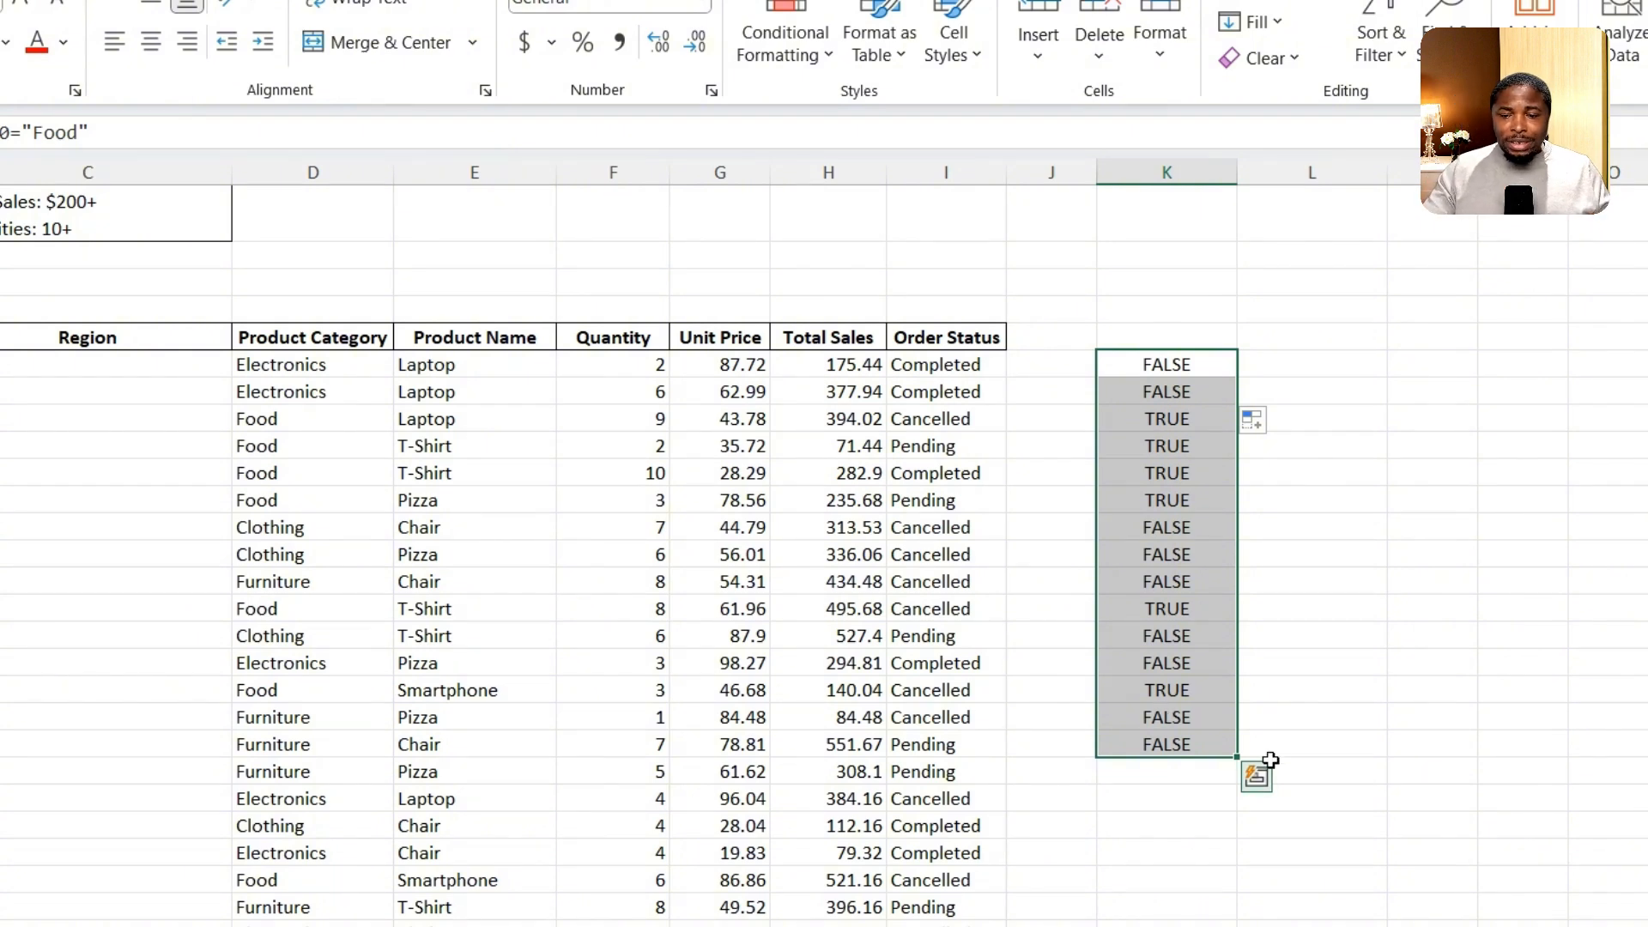
left_click_drag(1273, 754, 1389, 764)
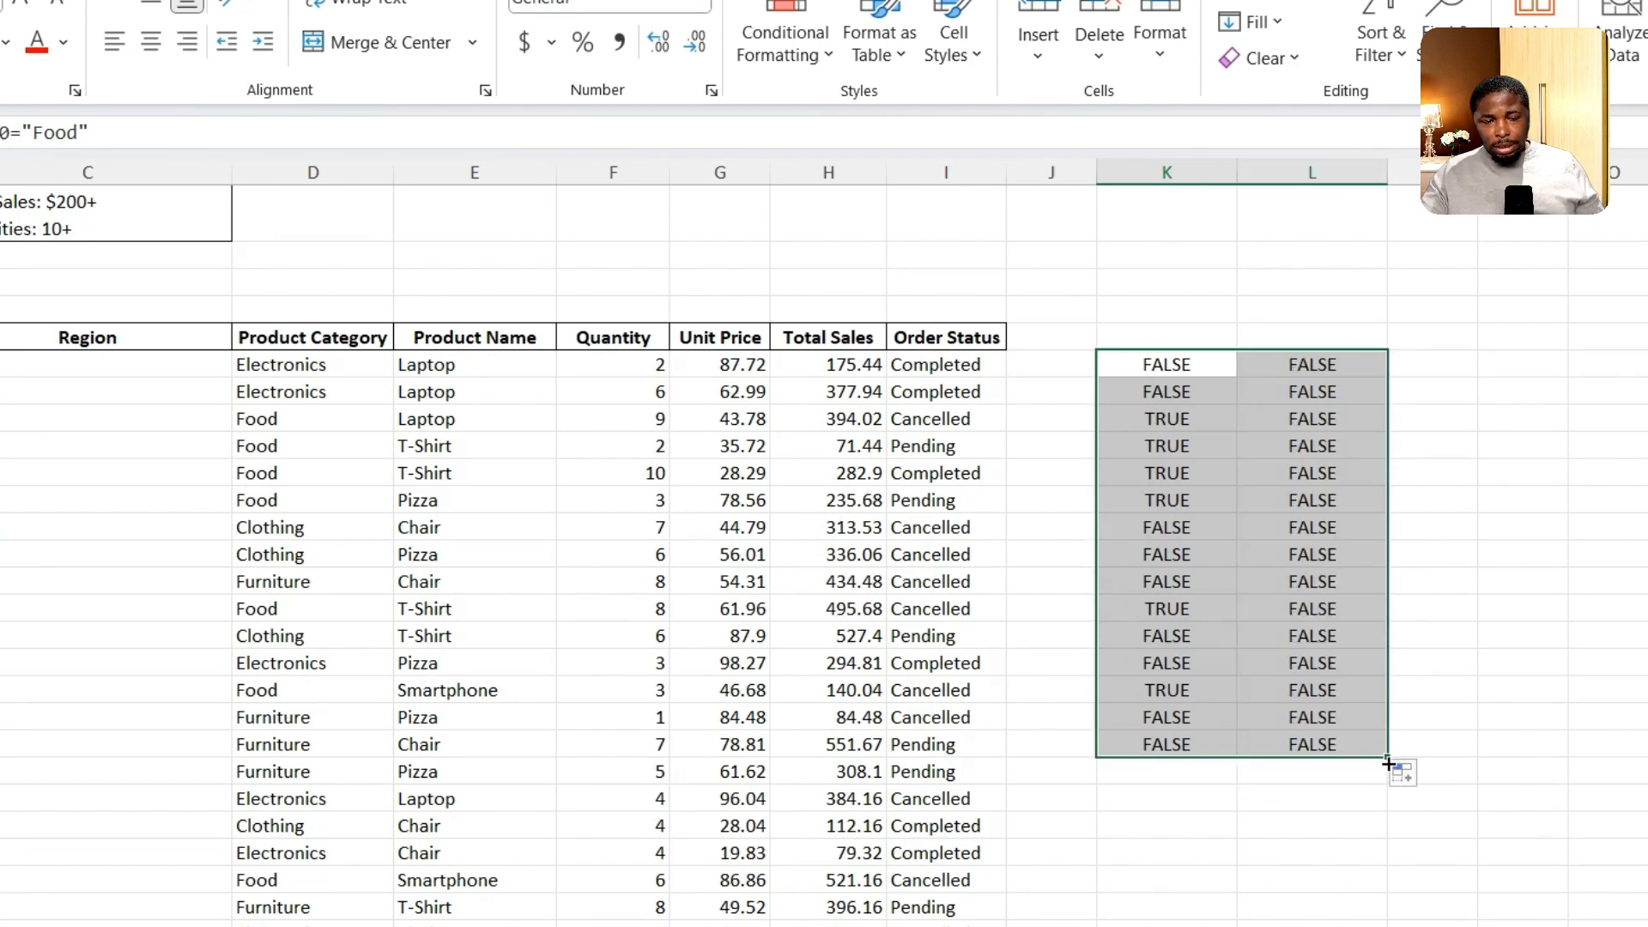
left_click(1333, 448)
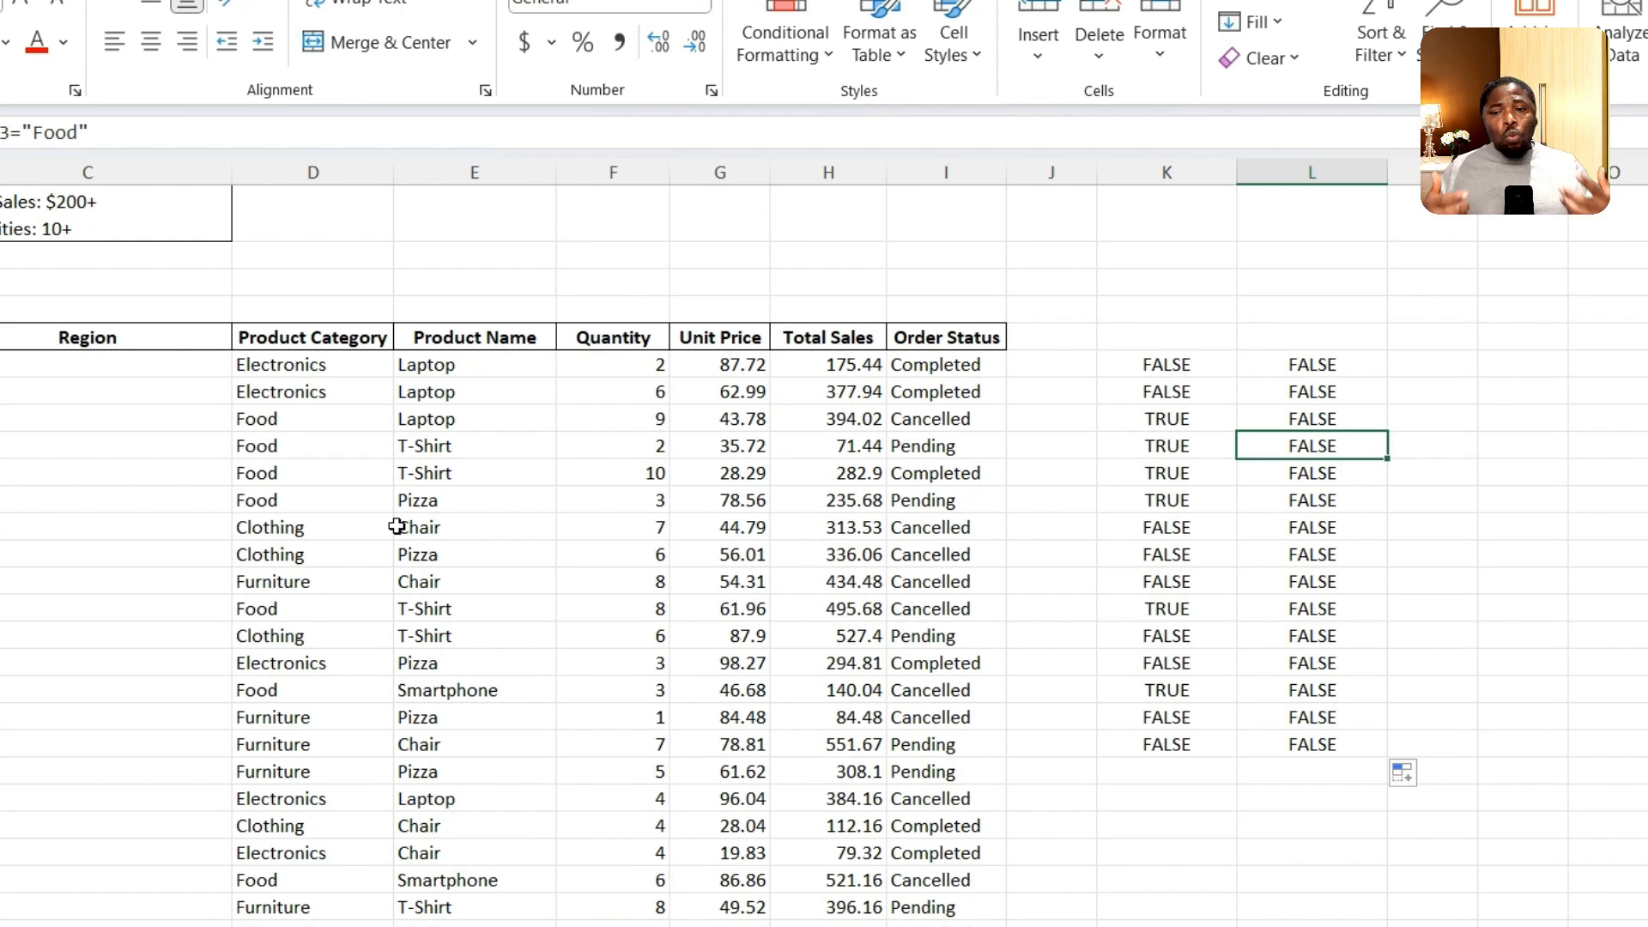
key("ctrl+z")
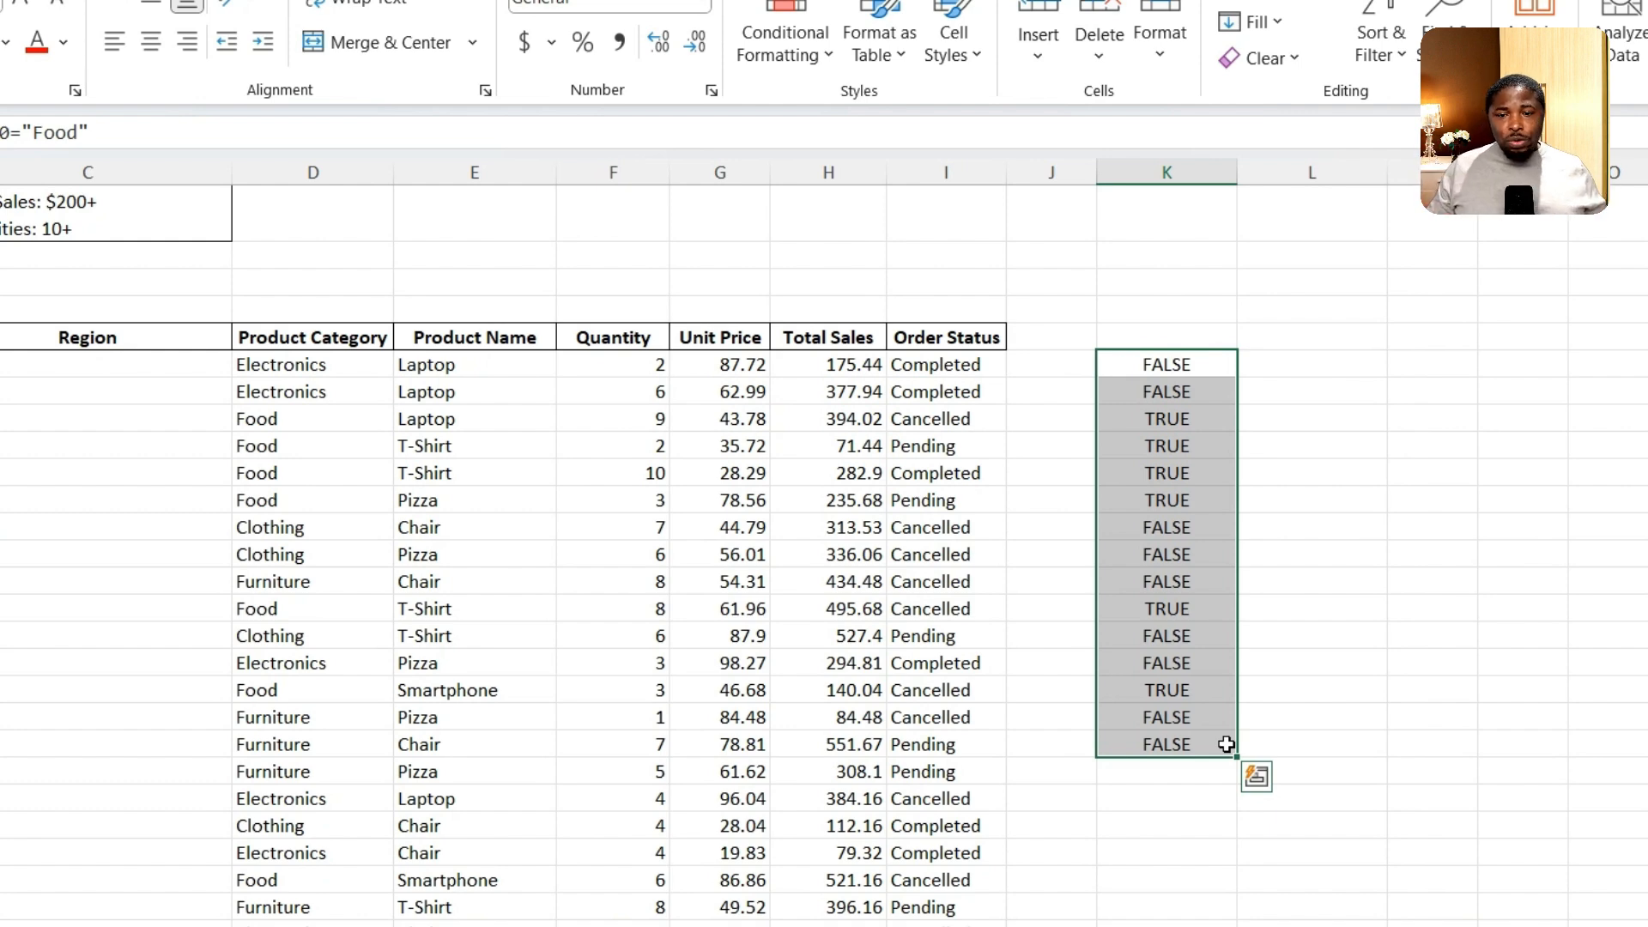
Lock the column reference in K10 by changing its formula to =$D10="Food"
left_click(1165, 367)
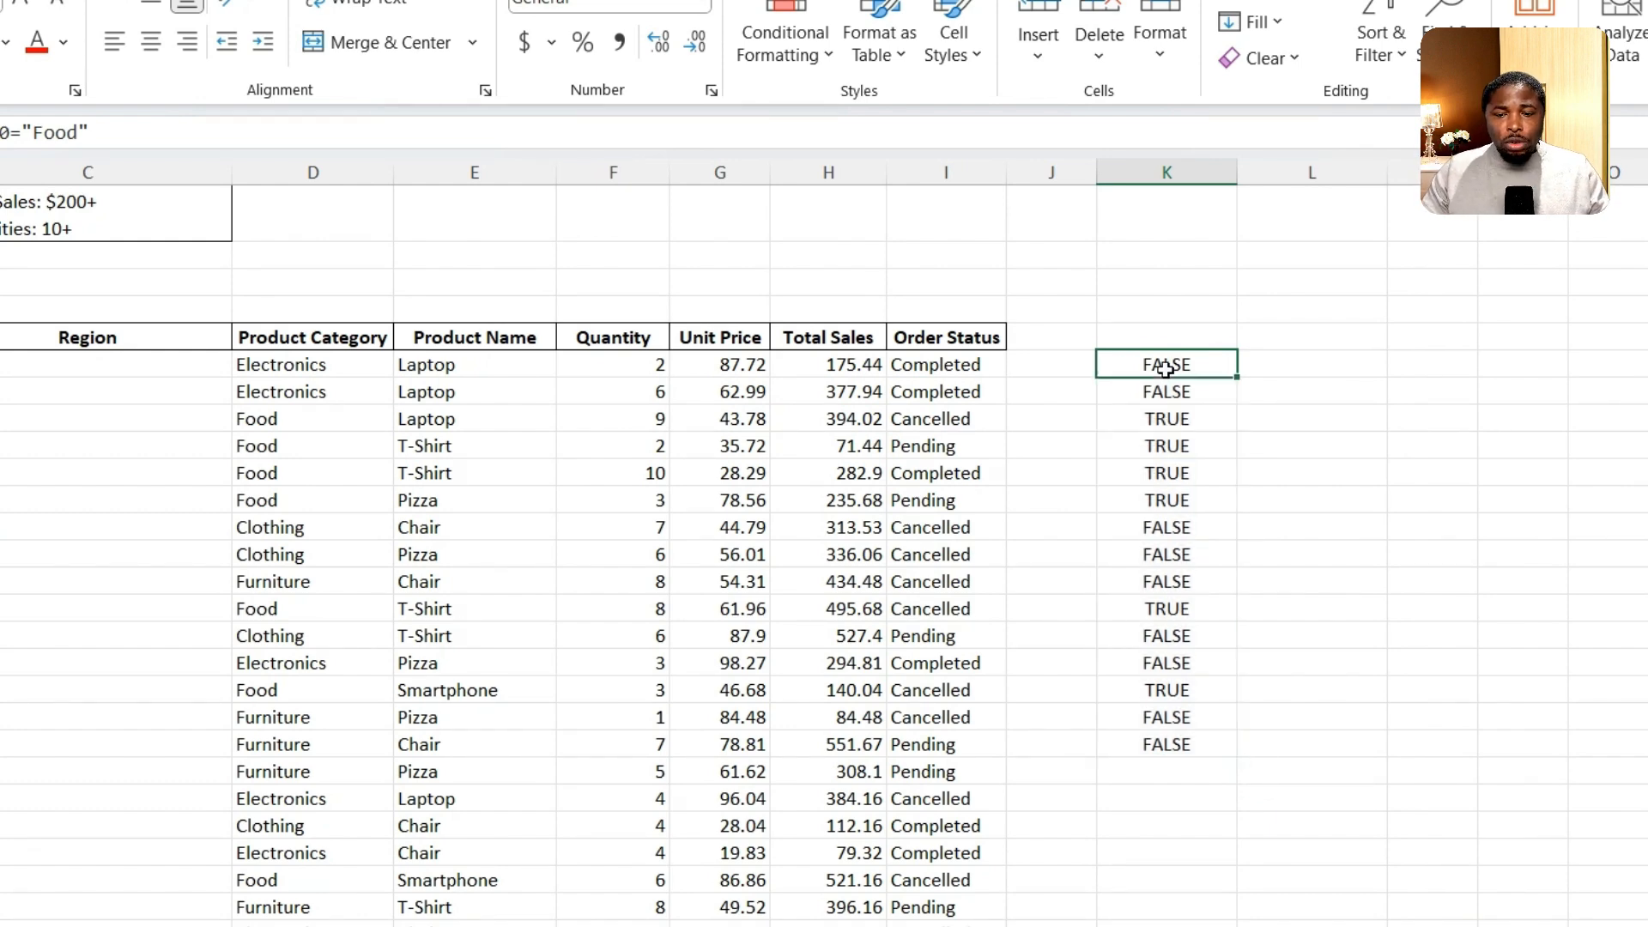
double_click(1204, 367)
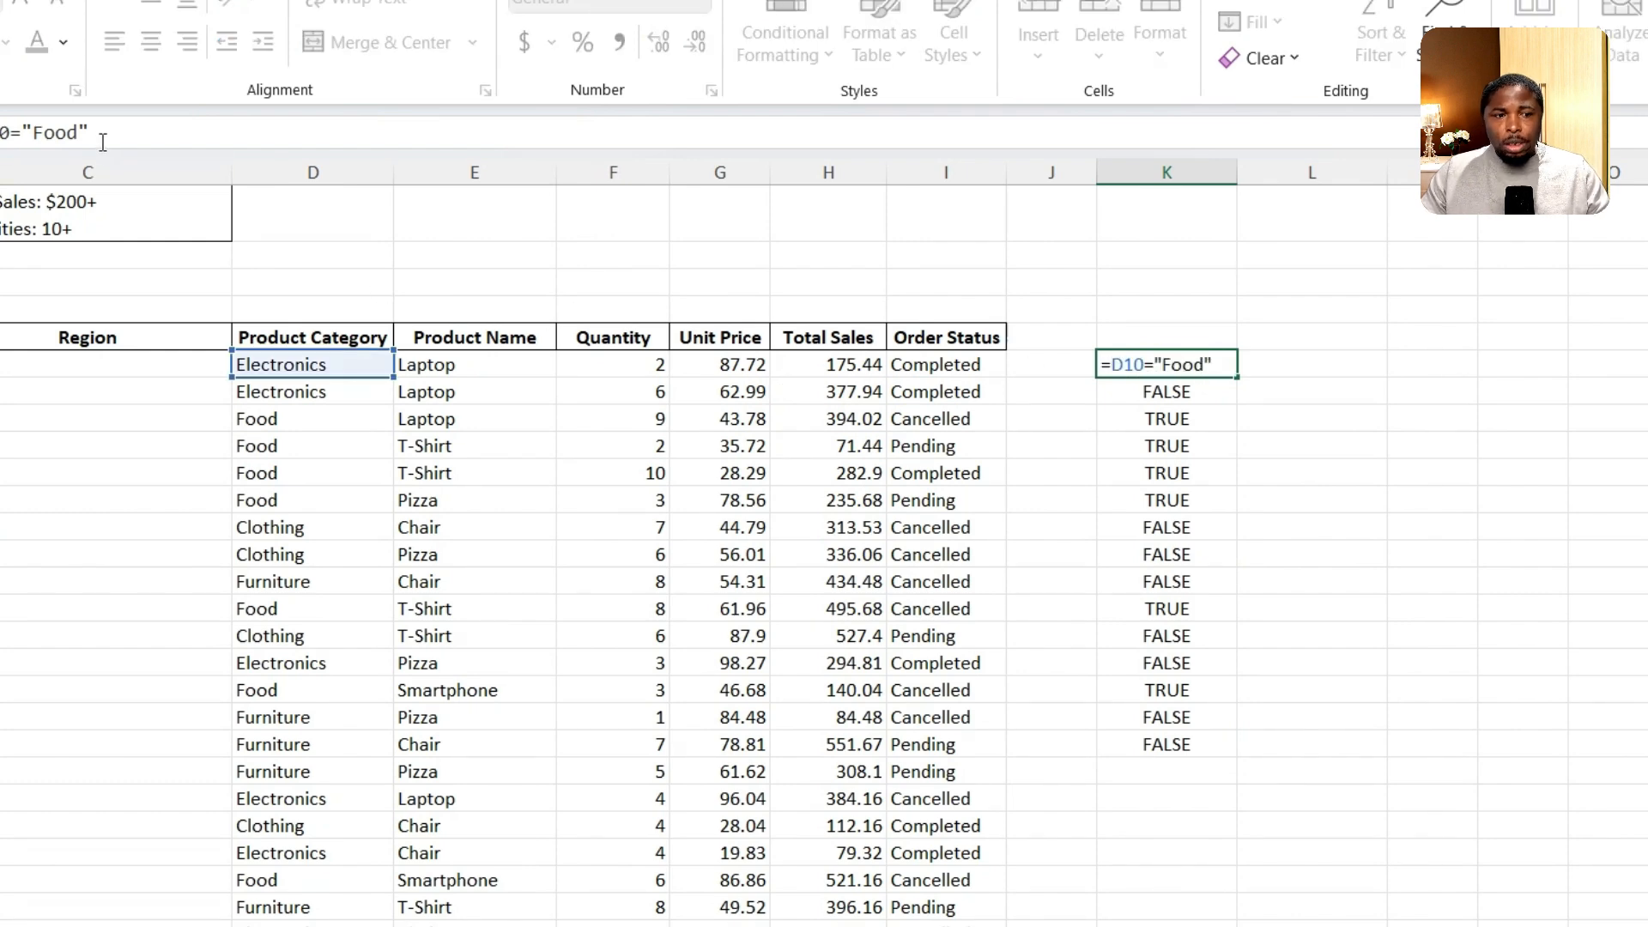
left_click(1118, 364)
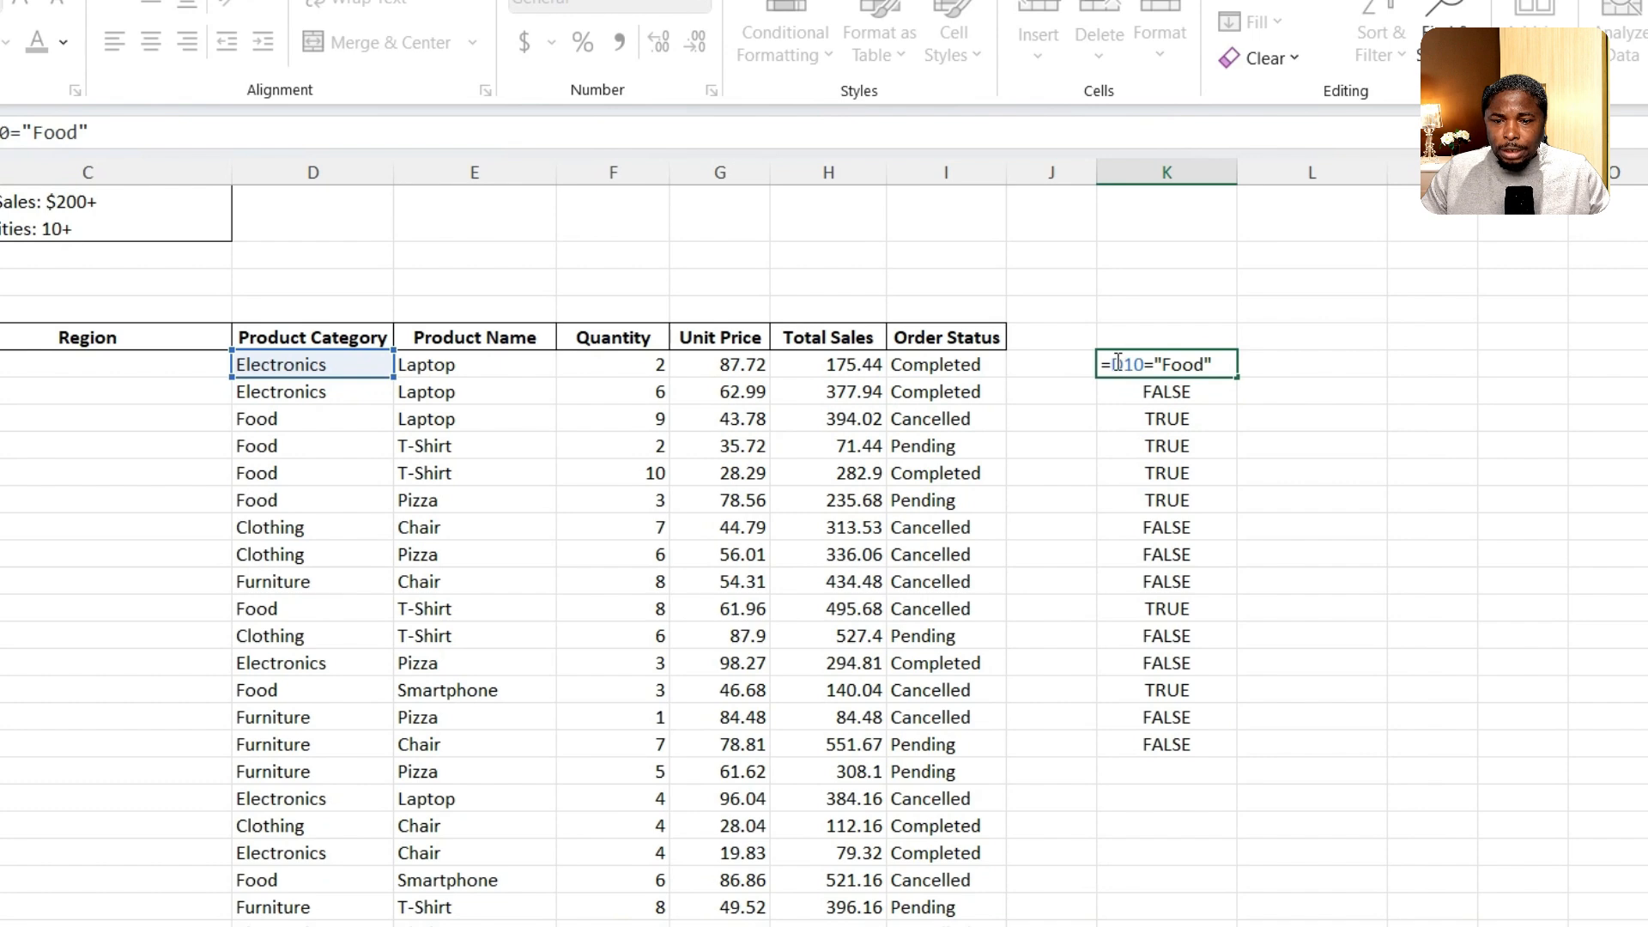
type("$")
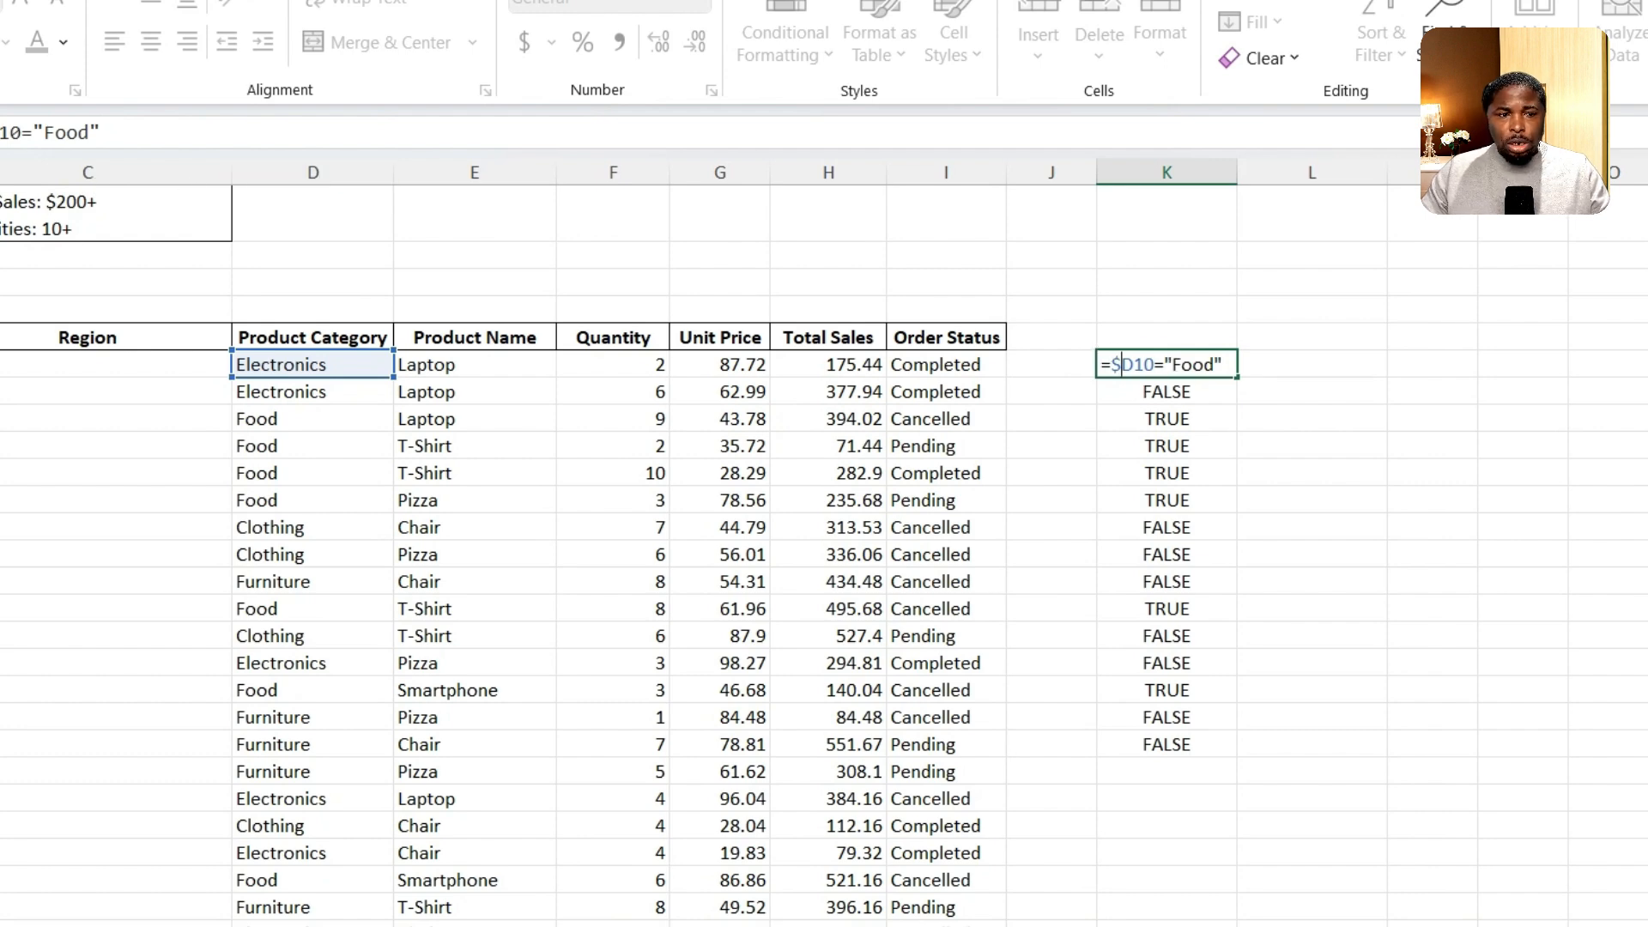
key("Escape")
Fill the column-locked formula from K10 through M24 and check the row 12 formulas in all three columns
mouse_move(1234, 373)
left_mouse_down()
mouse_move(1209, 748)
mouse_move(1251, 765)
mouse_move(1446, 761)
left_mouse_up()
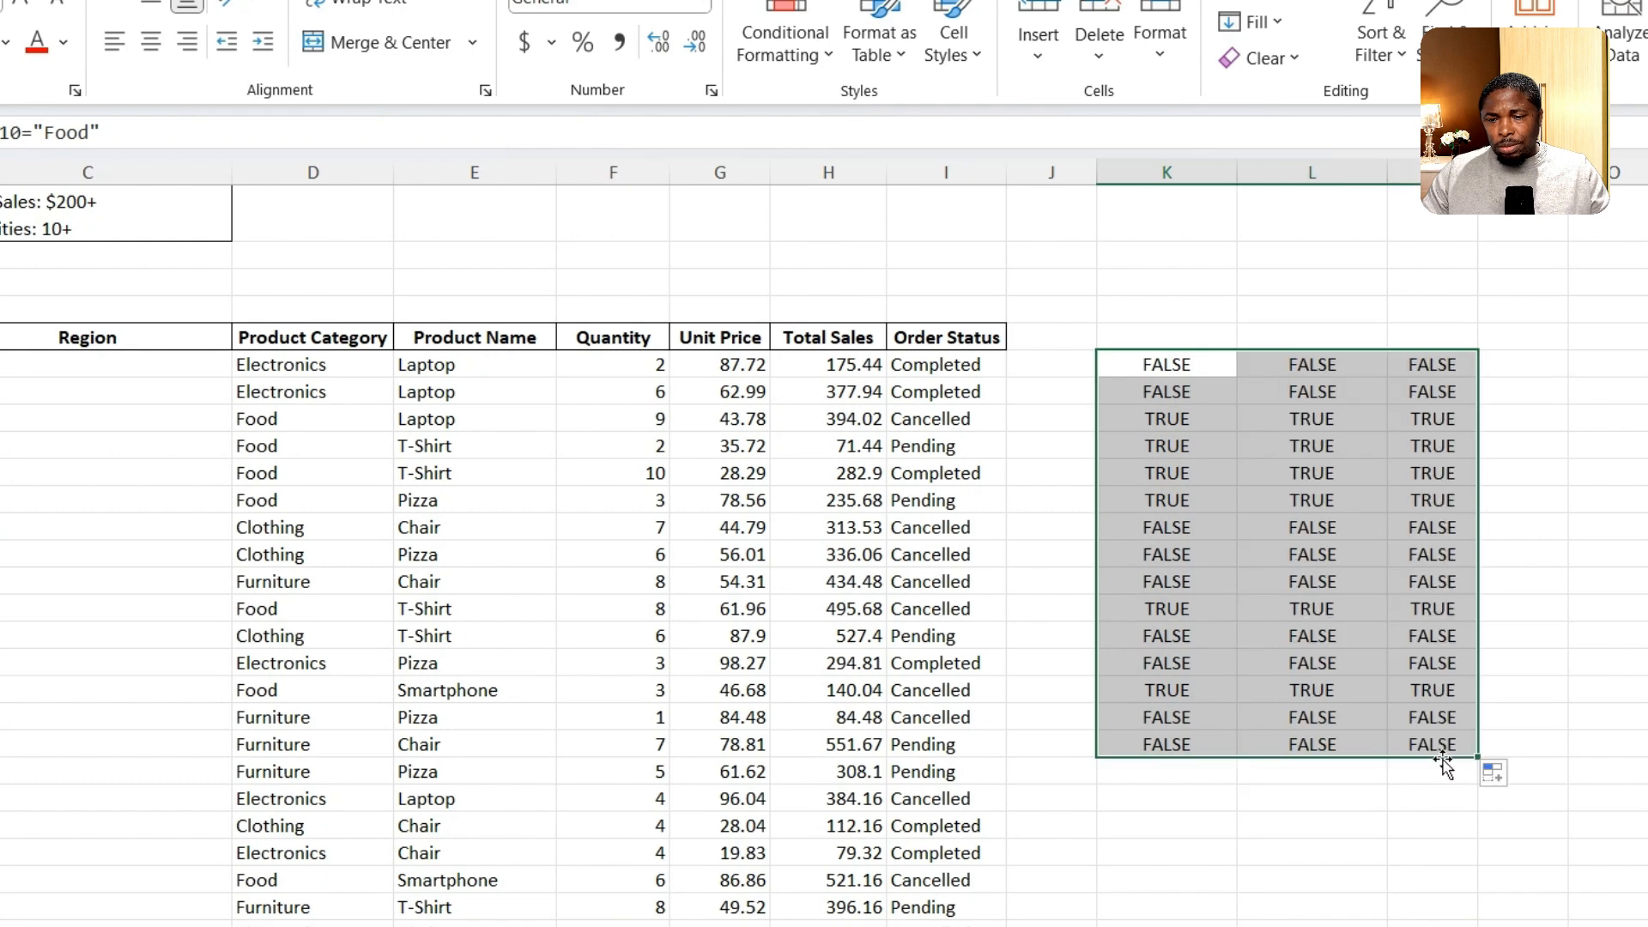
left_click(1197, 421)
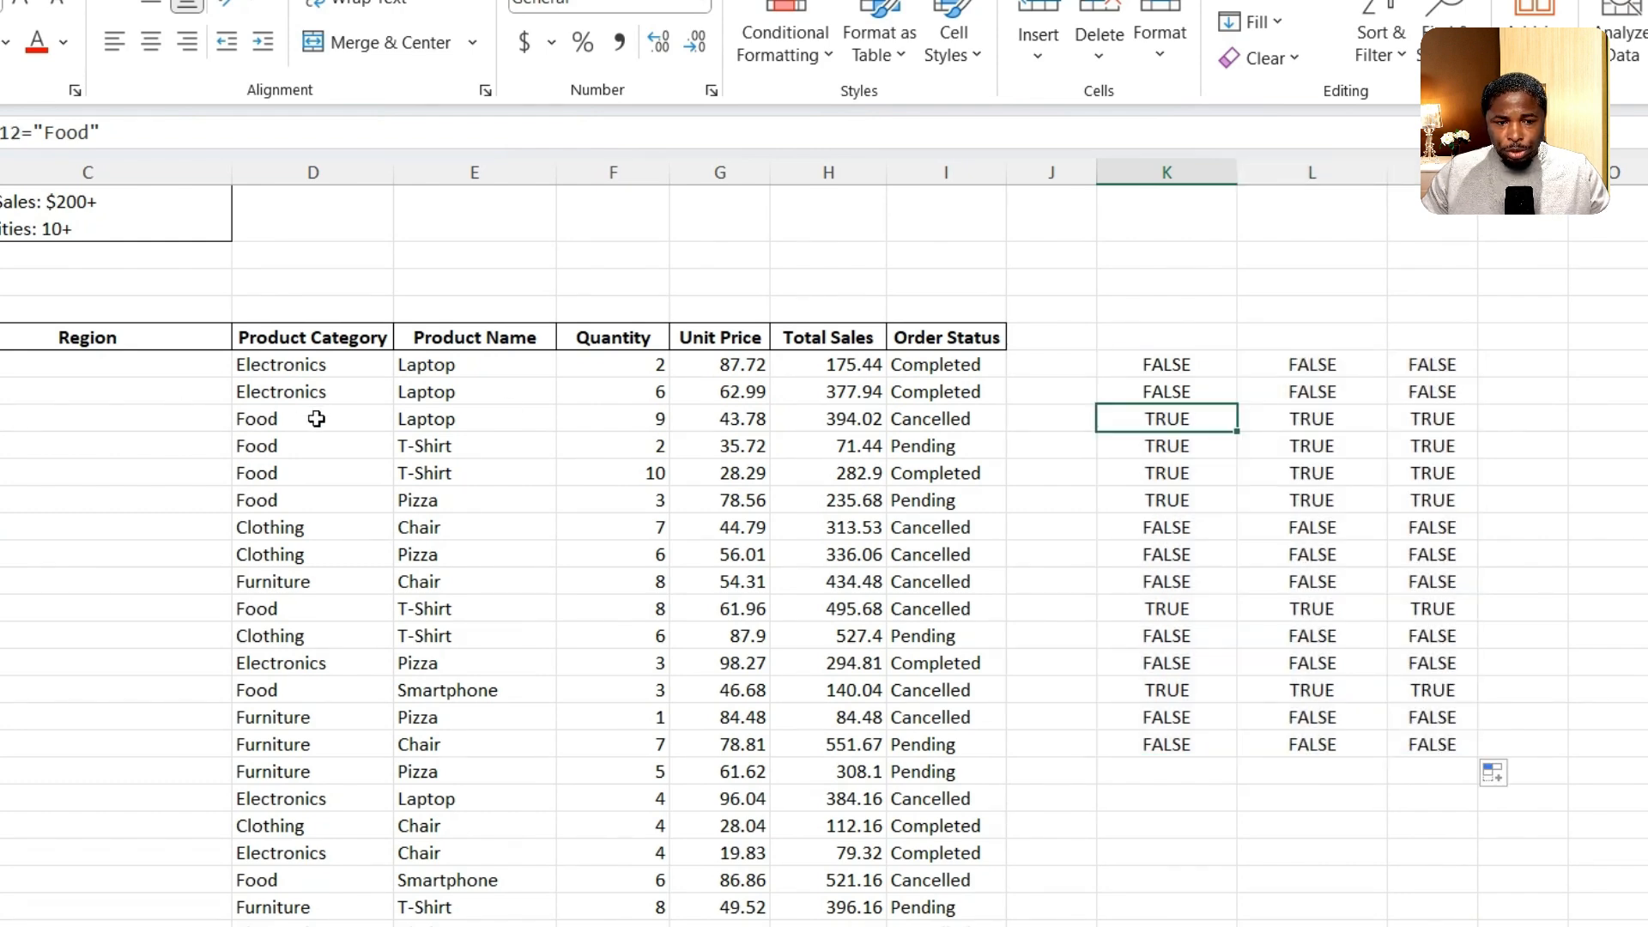
left_click(1319, 425)
left_click(1425, 420)
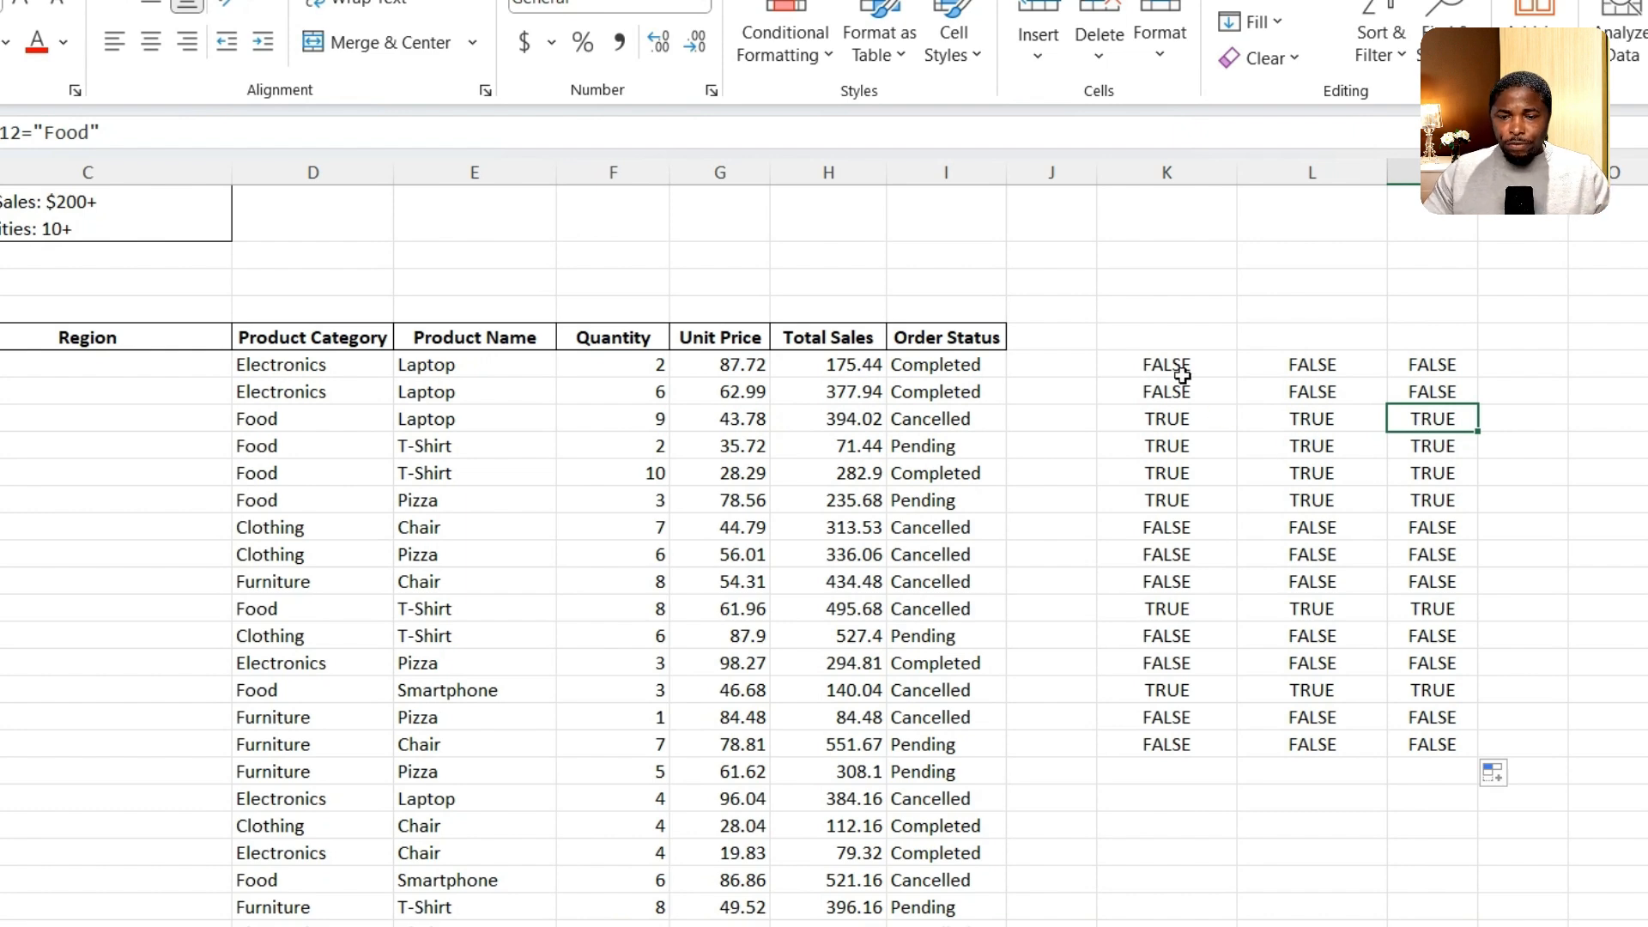
left_click(823, 54)
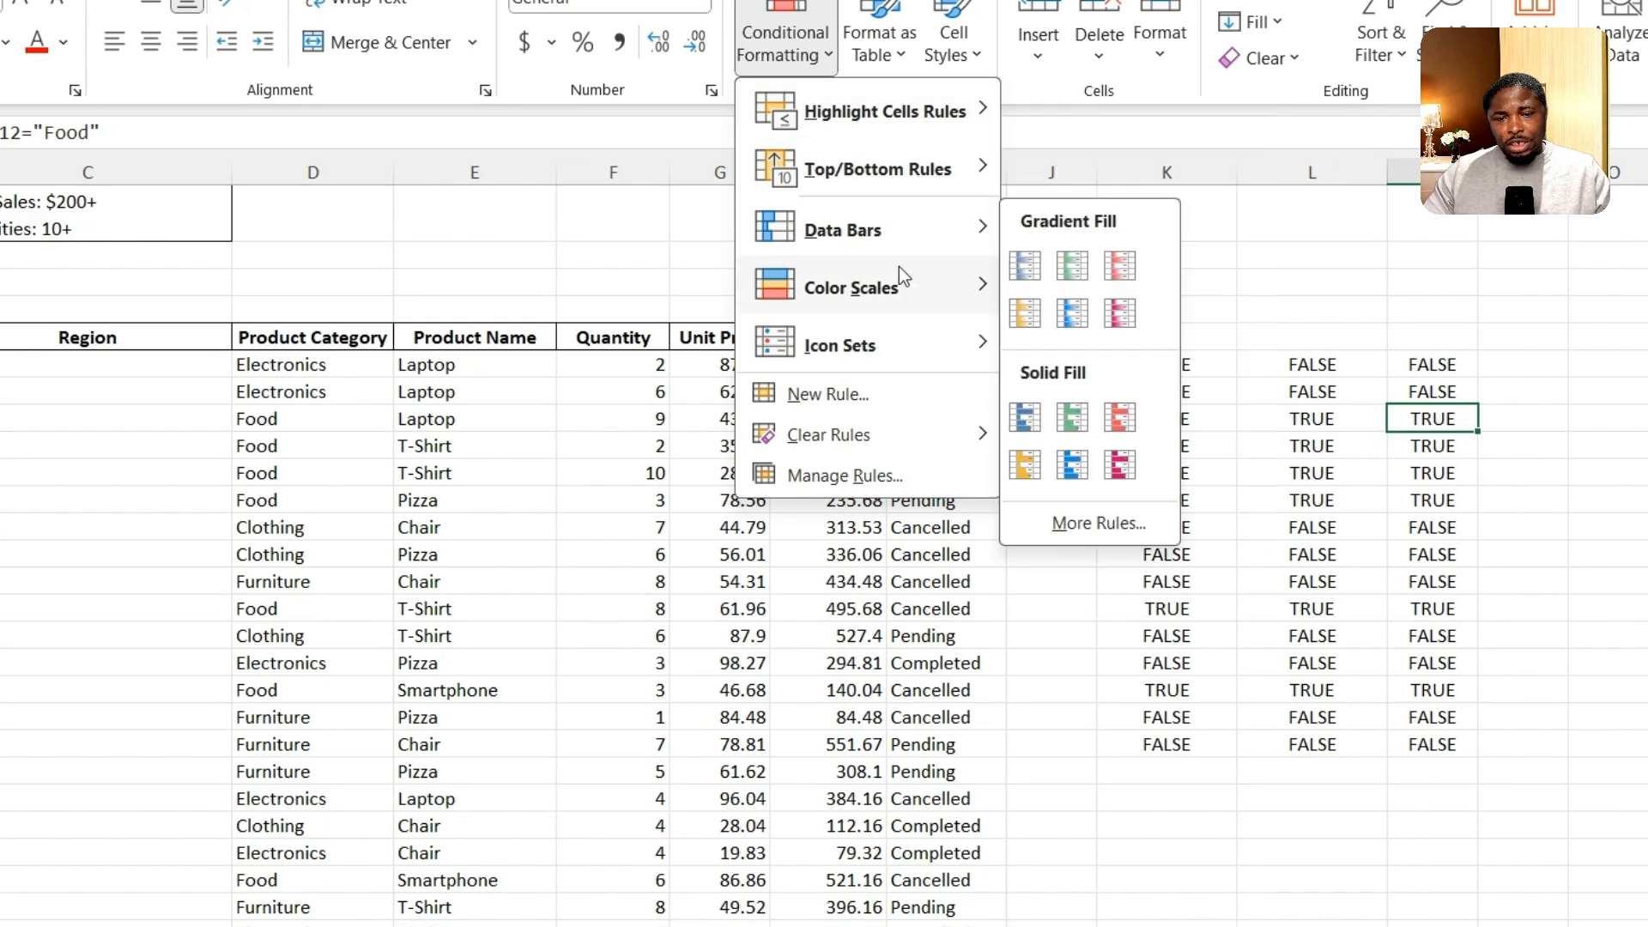
mouse_move(890, 343)
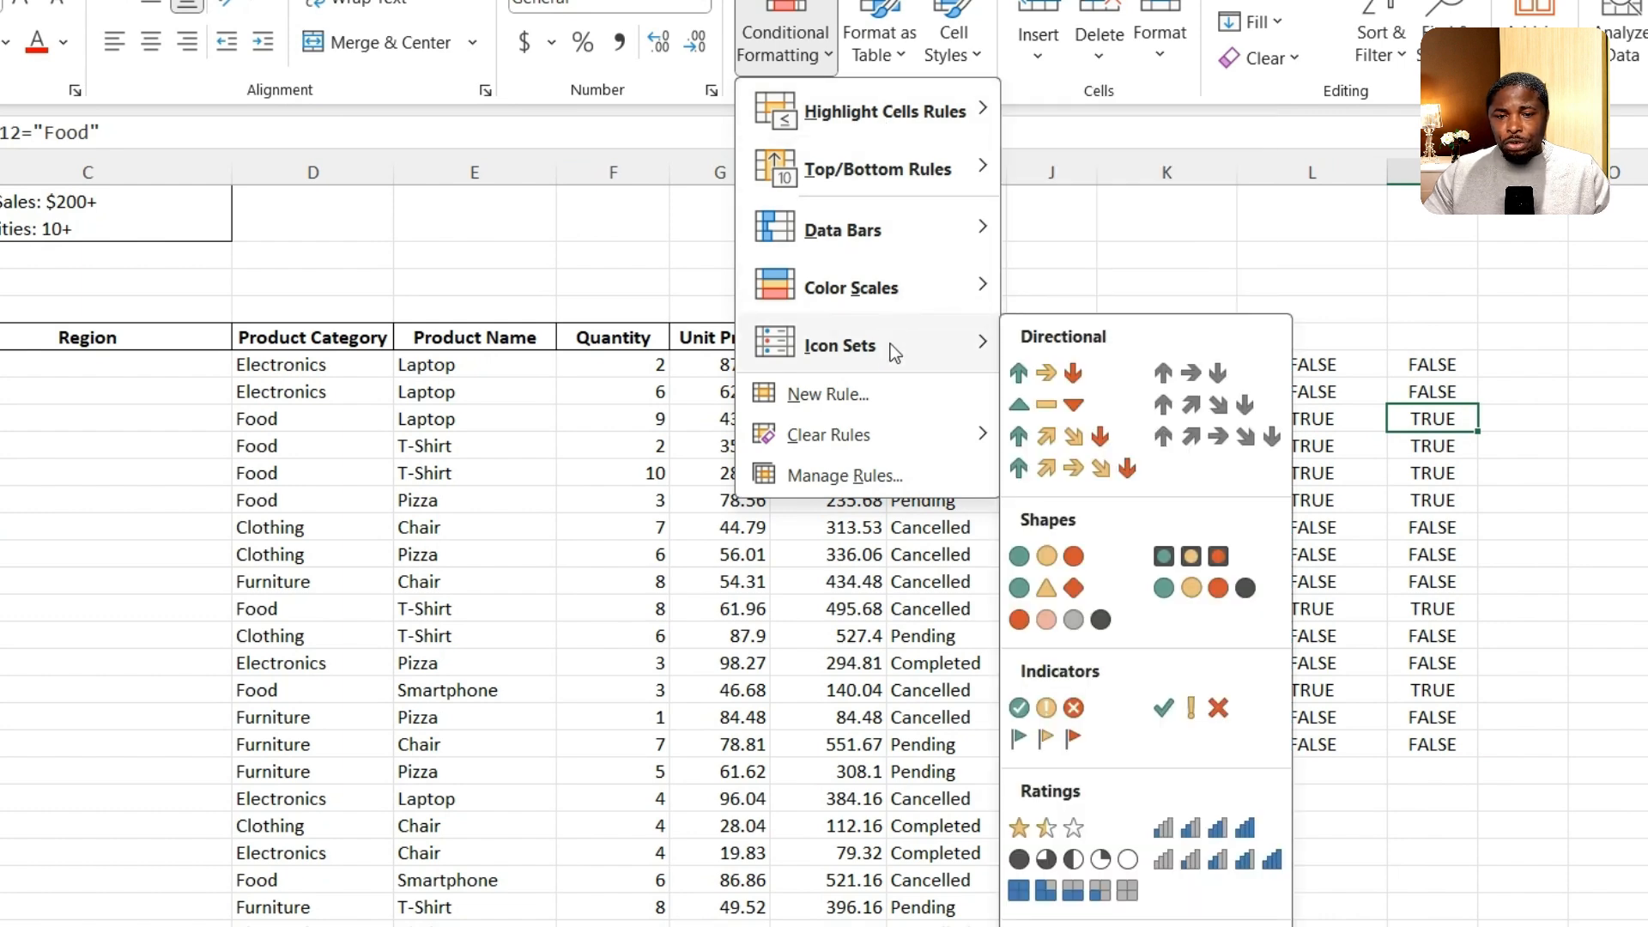
left_click(861, 402)
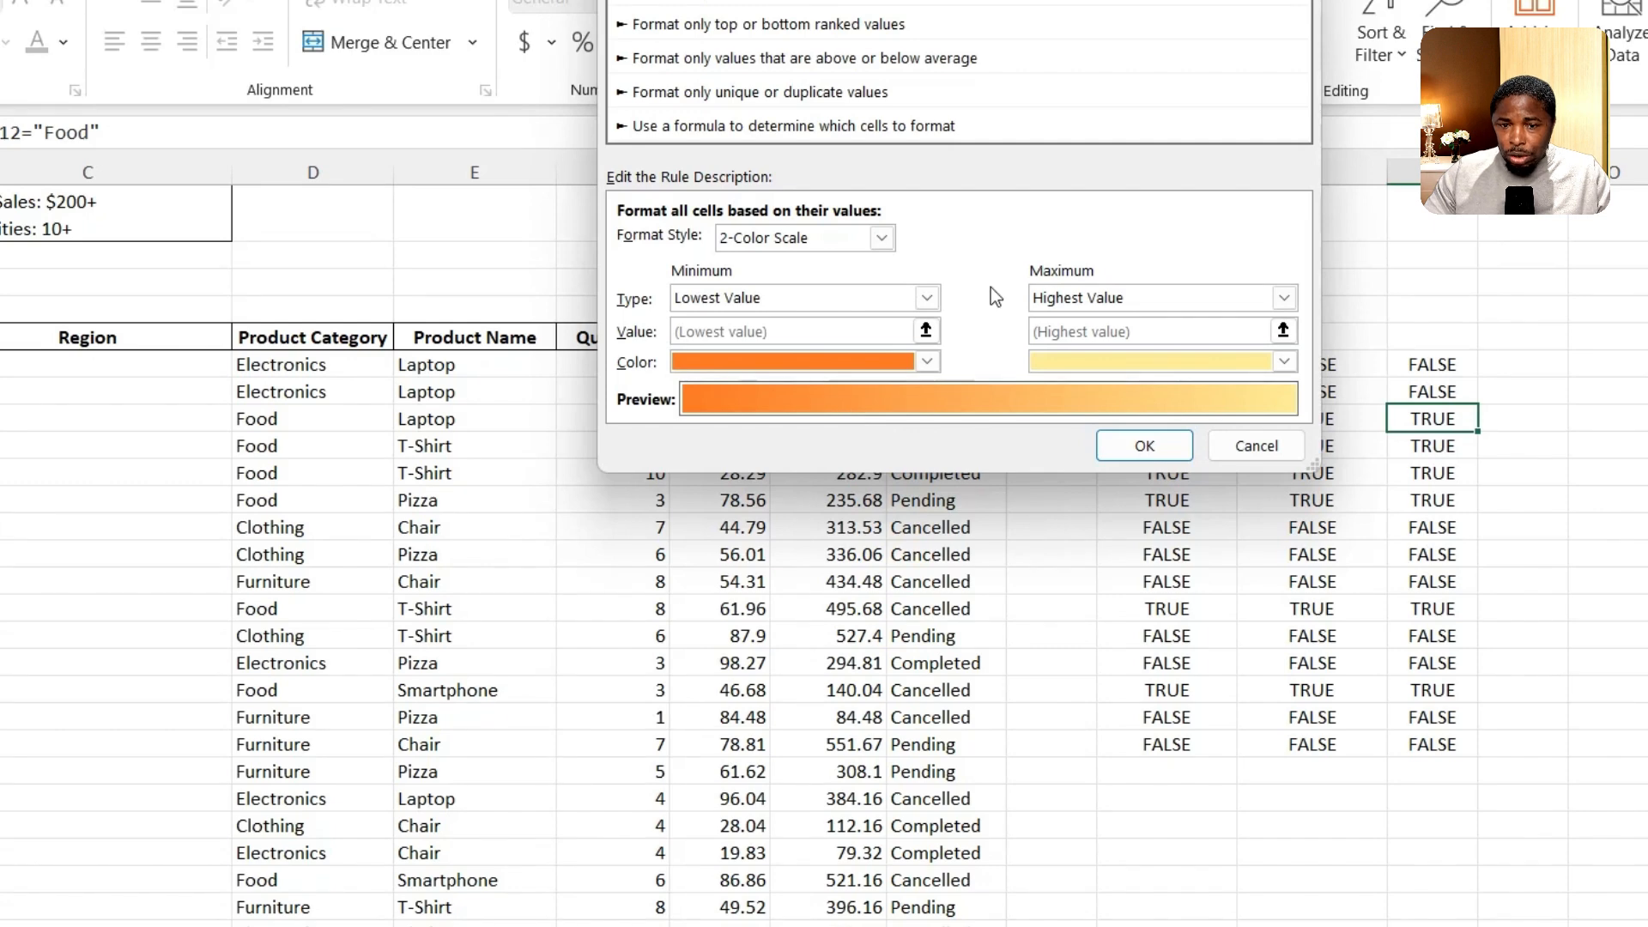
left_click(944, 126)
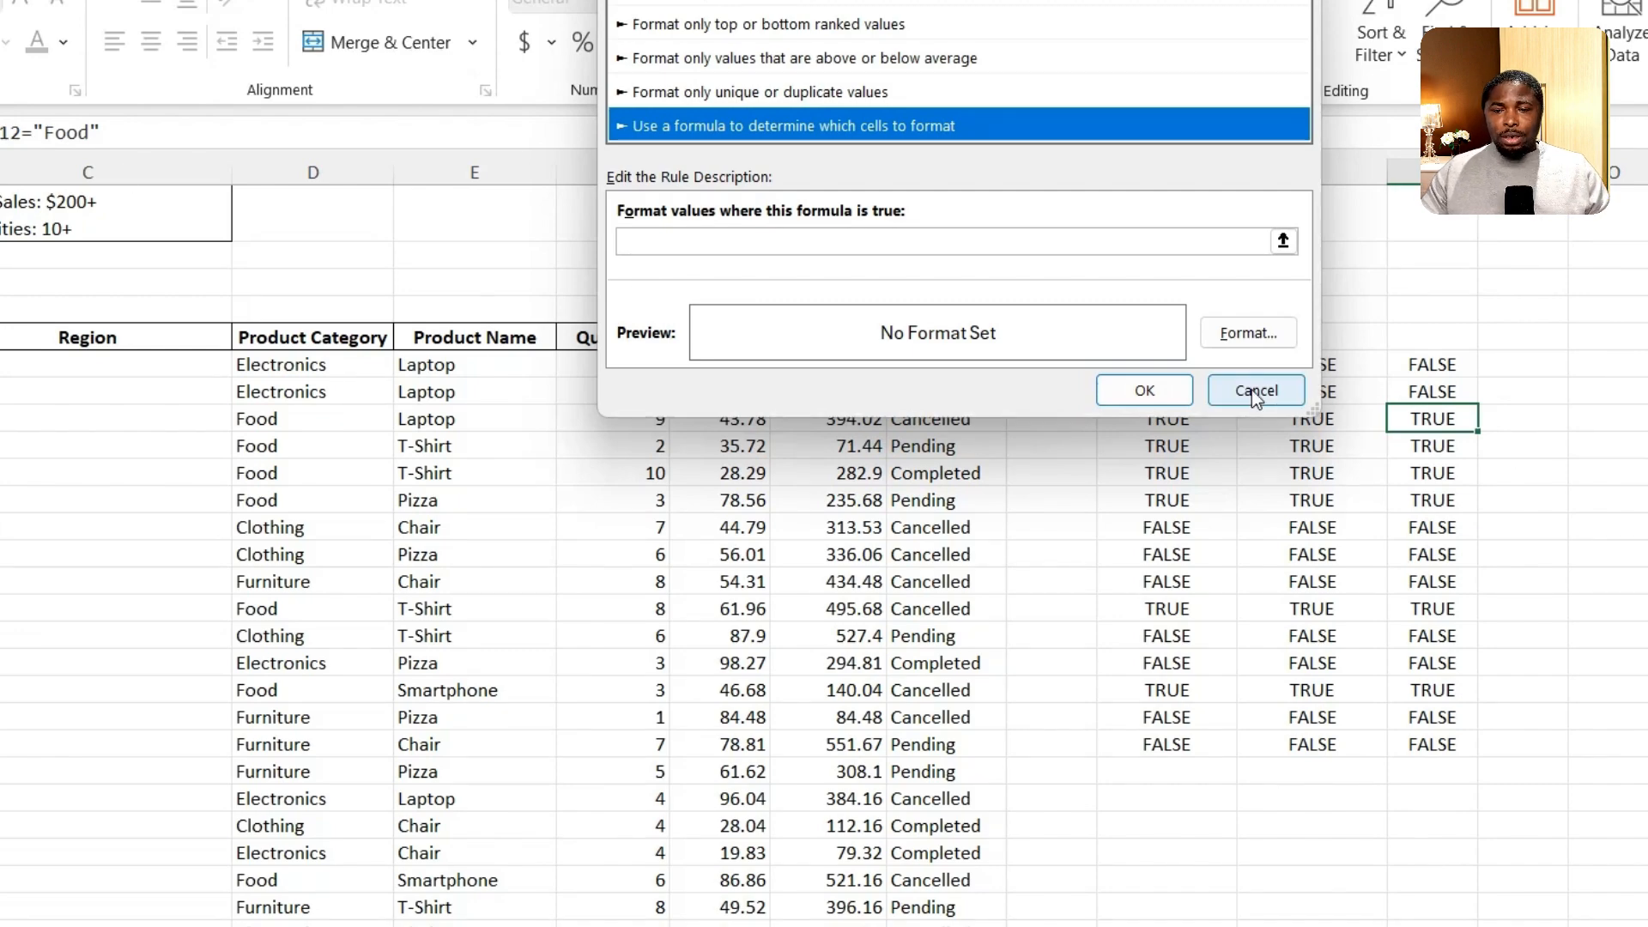
left_click(1252, 390)
Clear the contents of the test formulas in K10:M24
left_click_drag(1169, 365, 1424, 748)
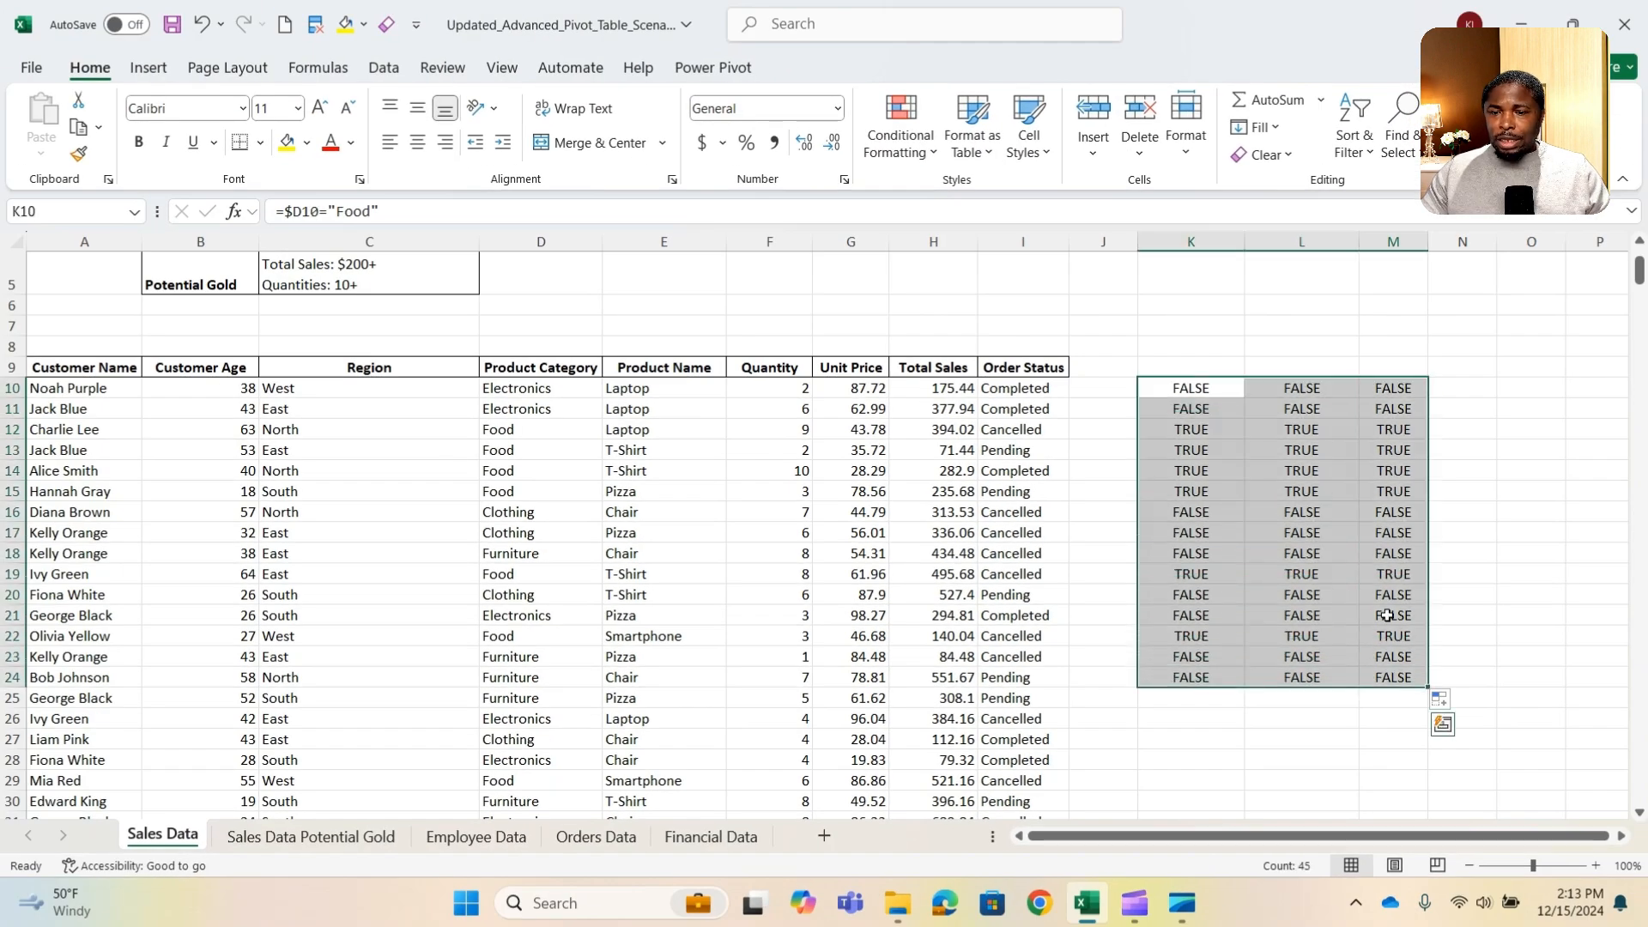
left_click(1266, 155)
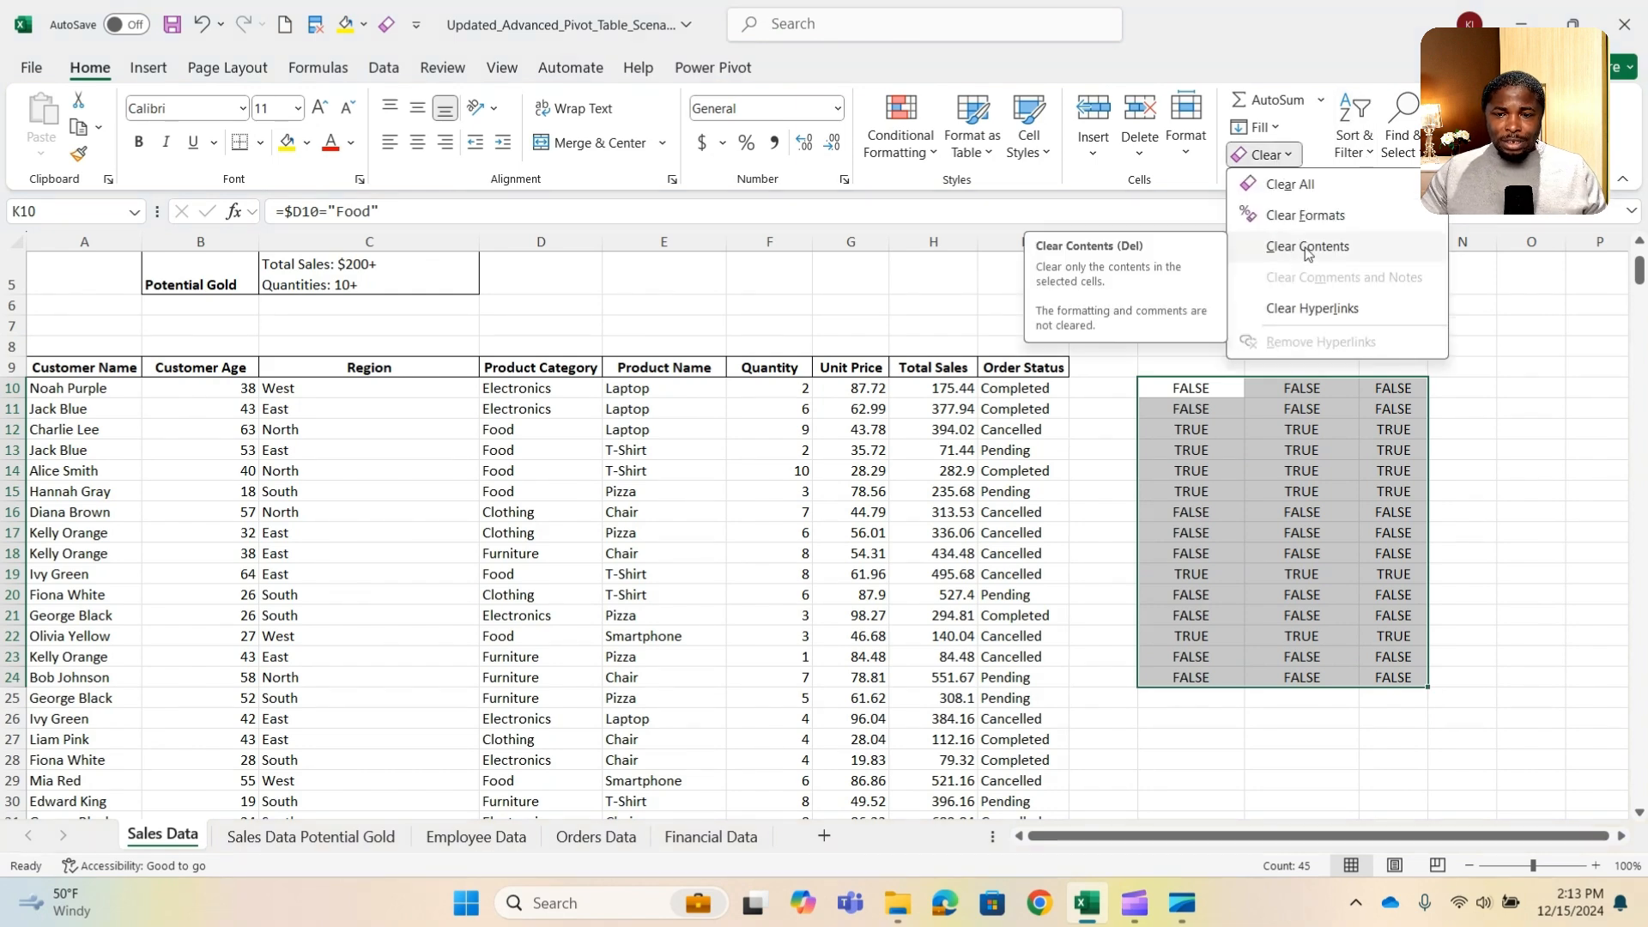
left_click(1307, 249)
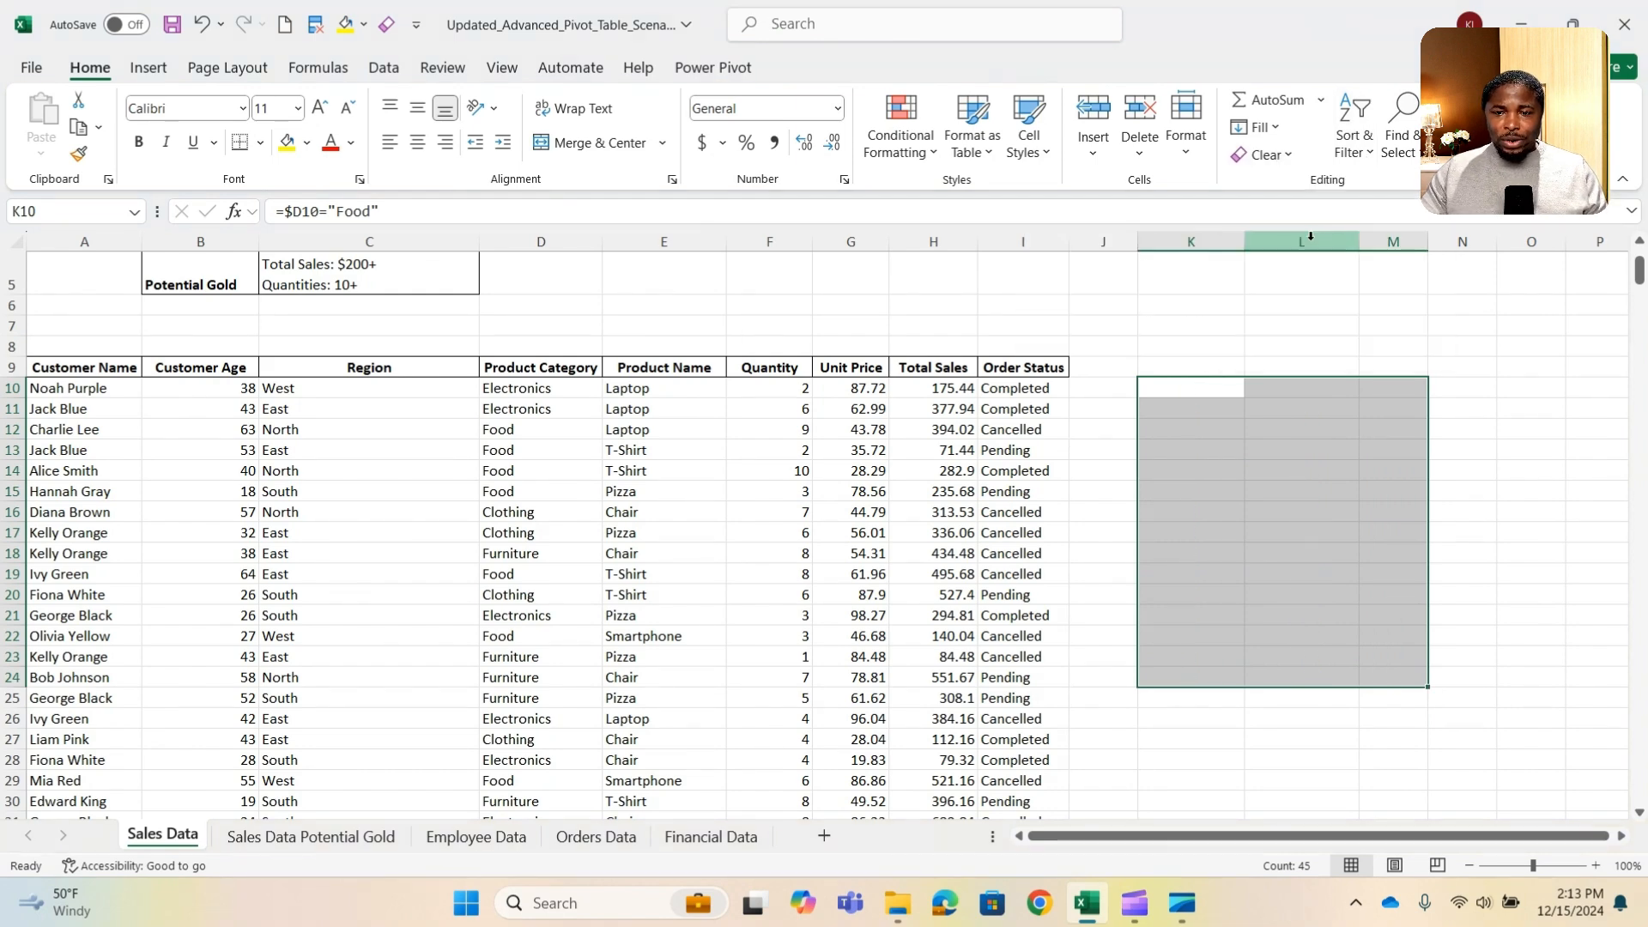
left_click(1087, 304)
Review the conditions for Gold Customers, Silver Customer and Potential Gold, and the columns of the sales table they apply to
scroll(1087, 304, "up", 2)
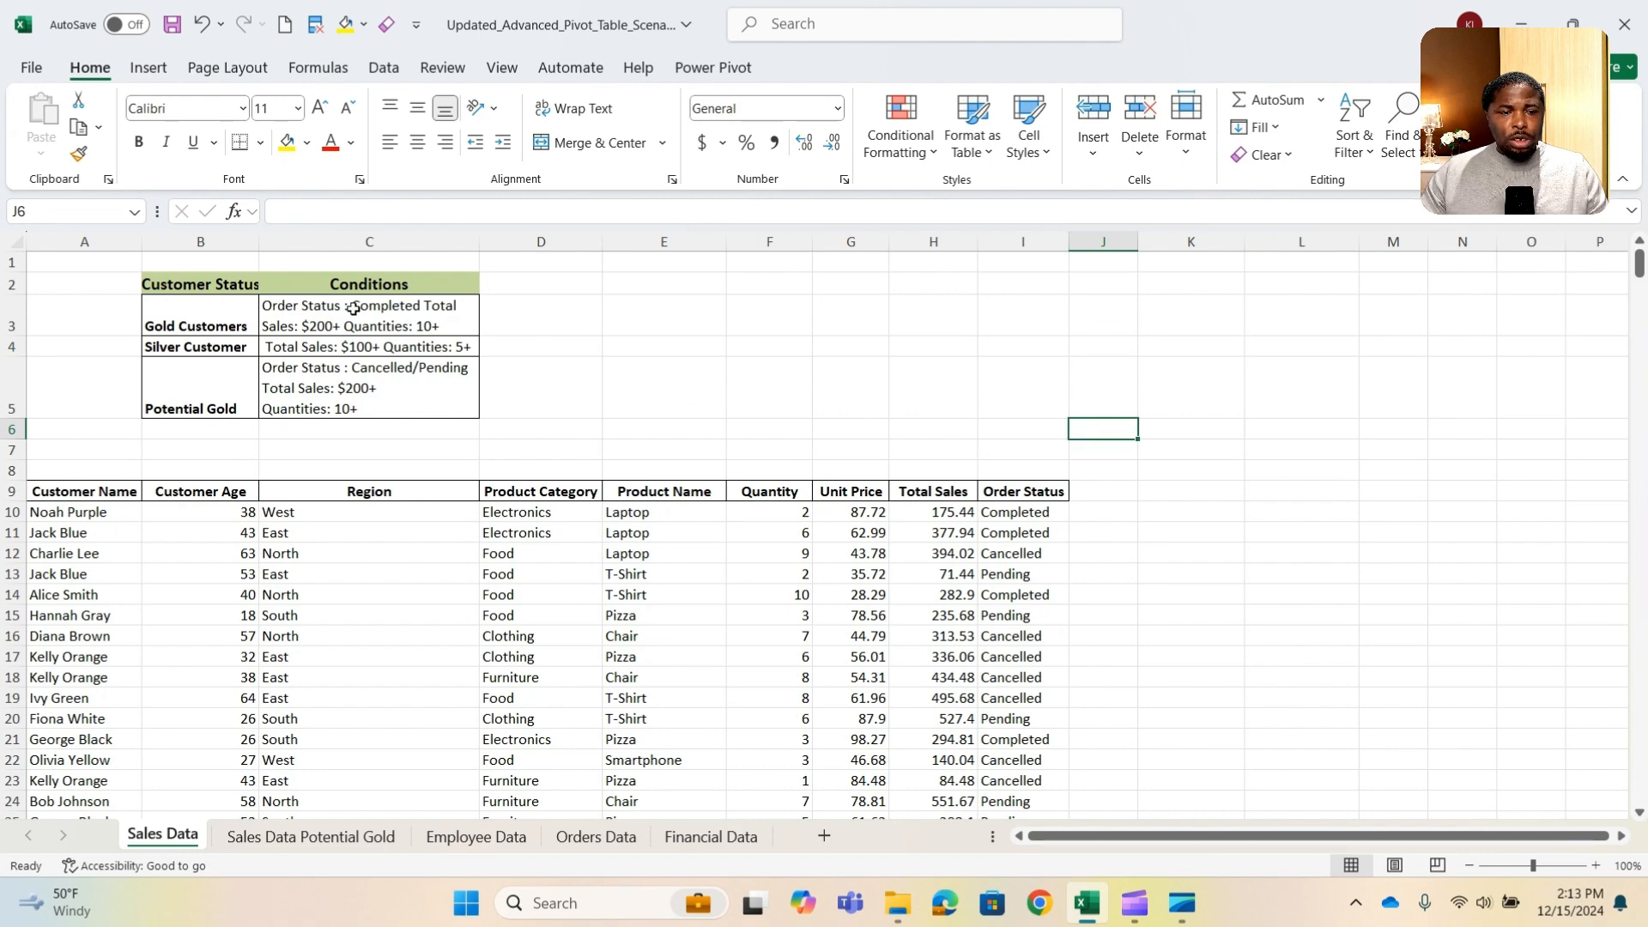
left_click(302, 306)
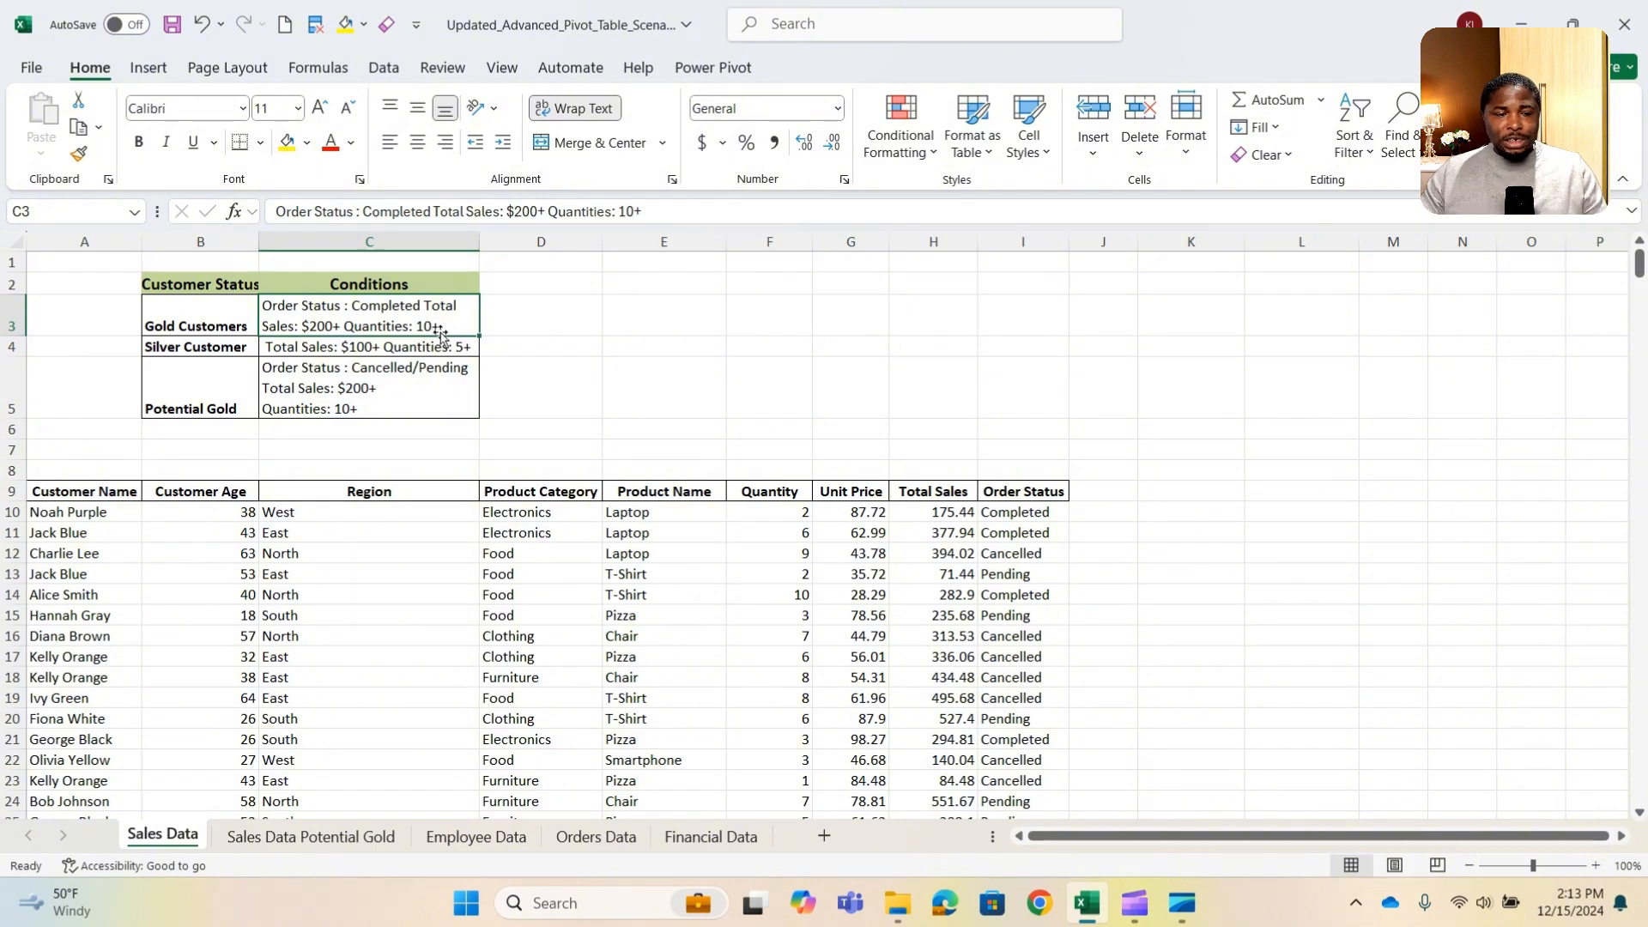
left_click(290, 348)
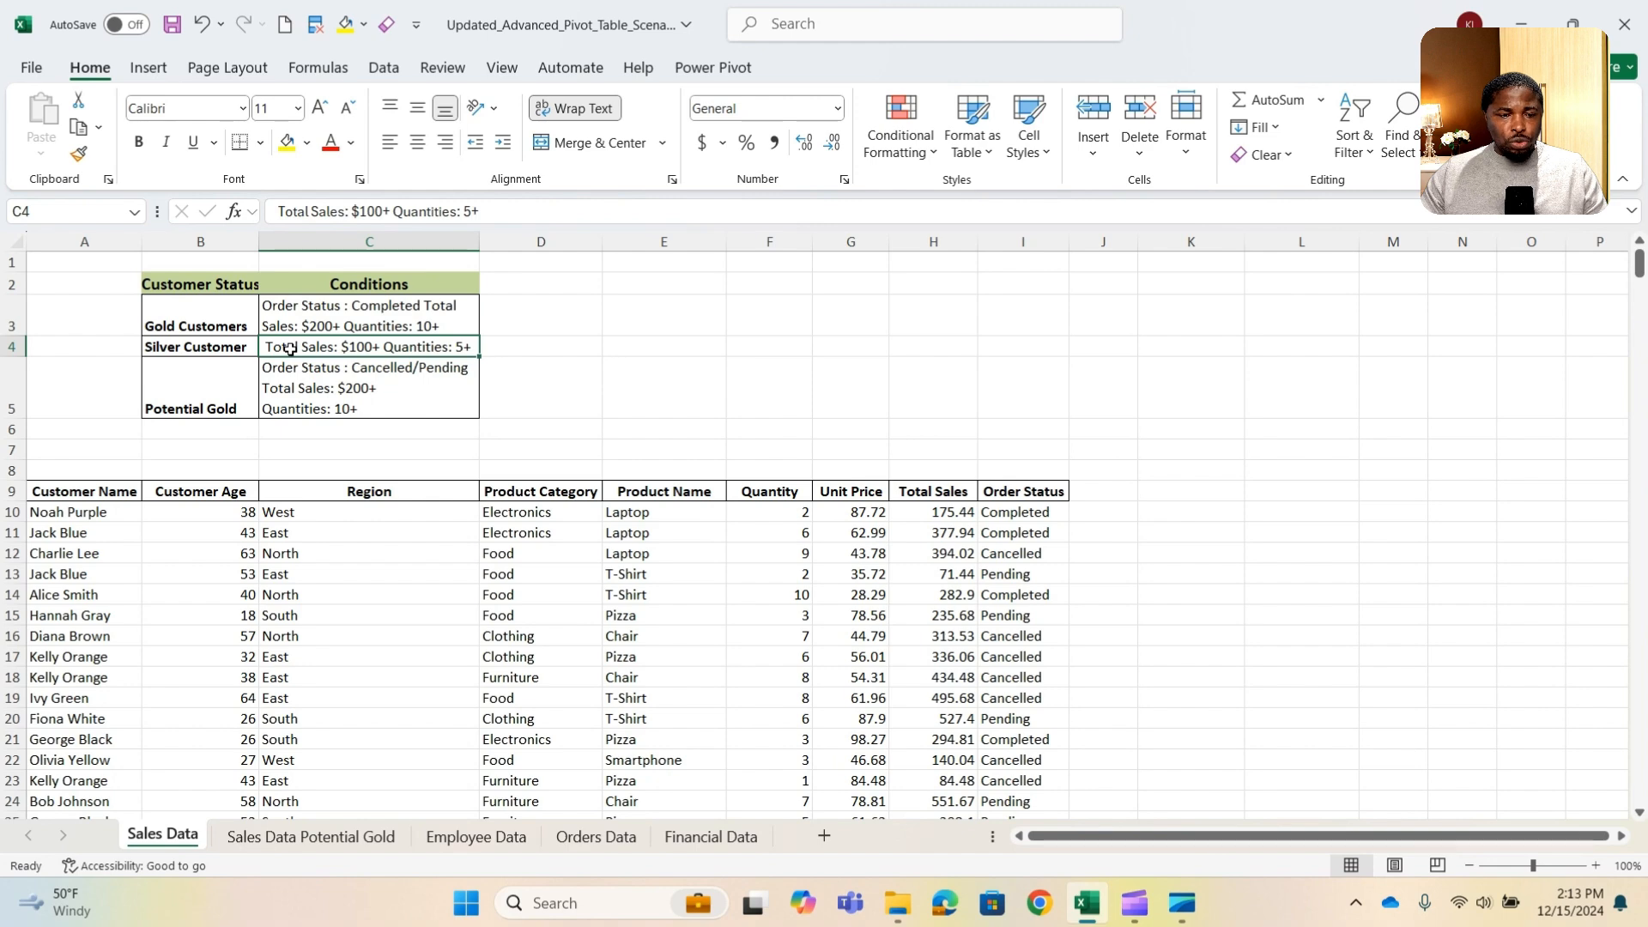
left_click(322, 396)
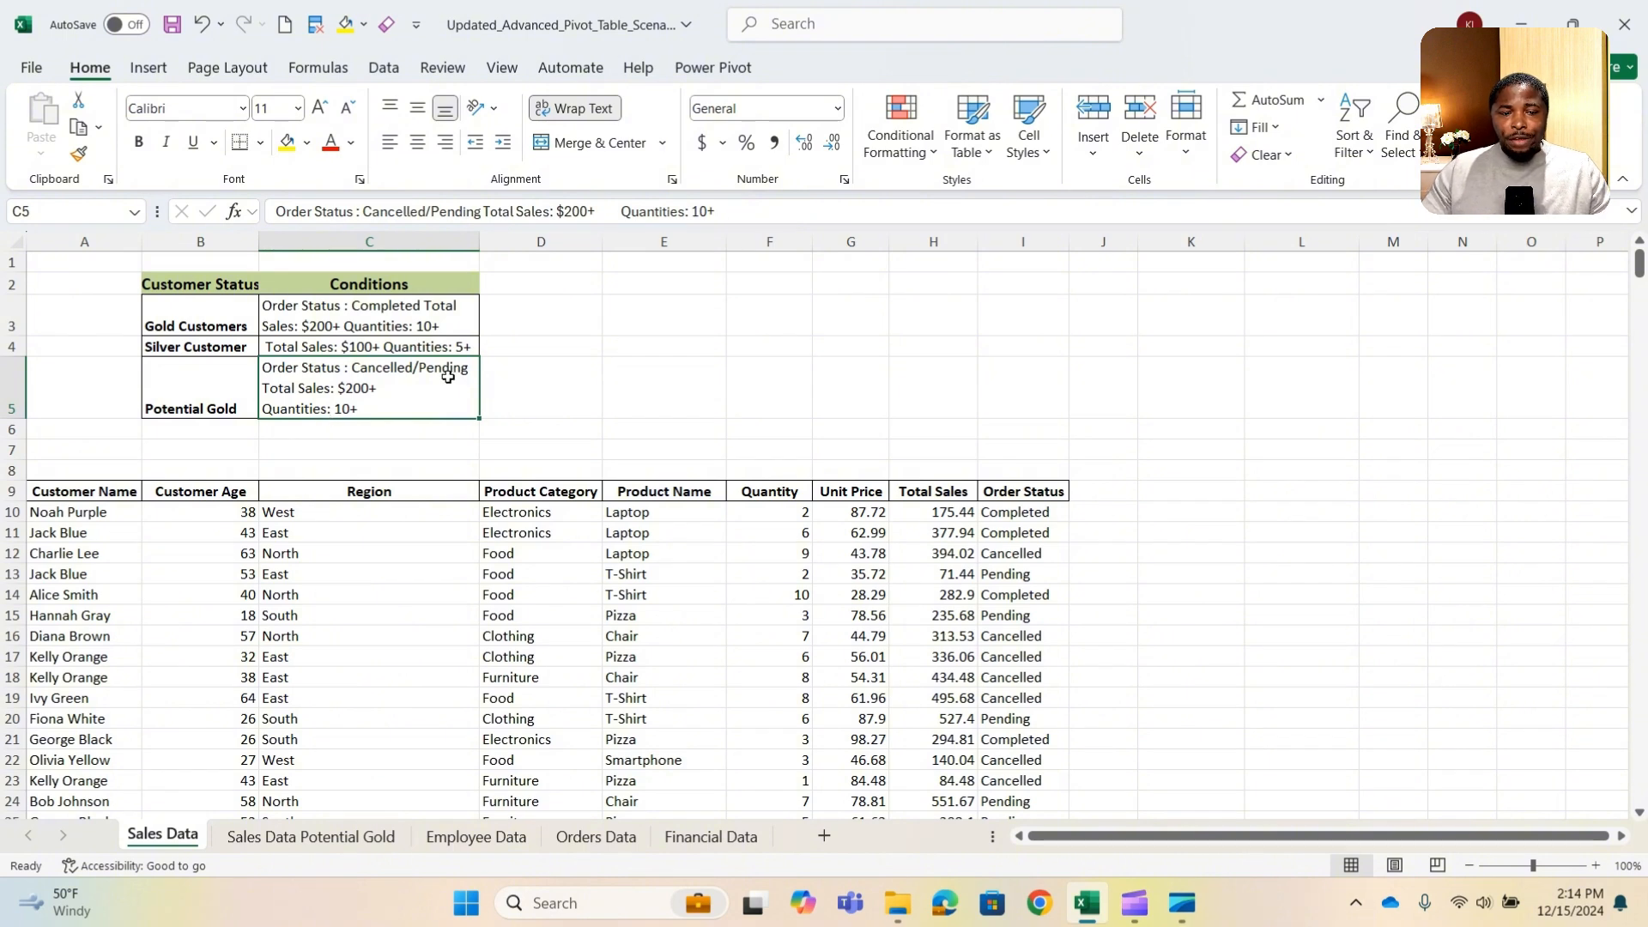
scroll(447, 375, "down", 1)
scroll(464, 461, "down", 1)
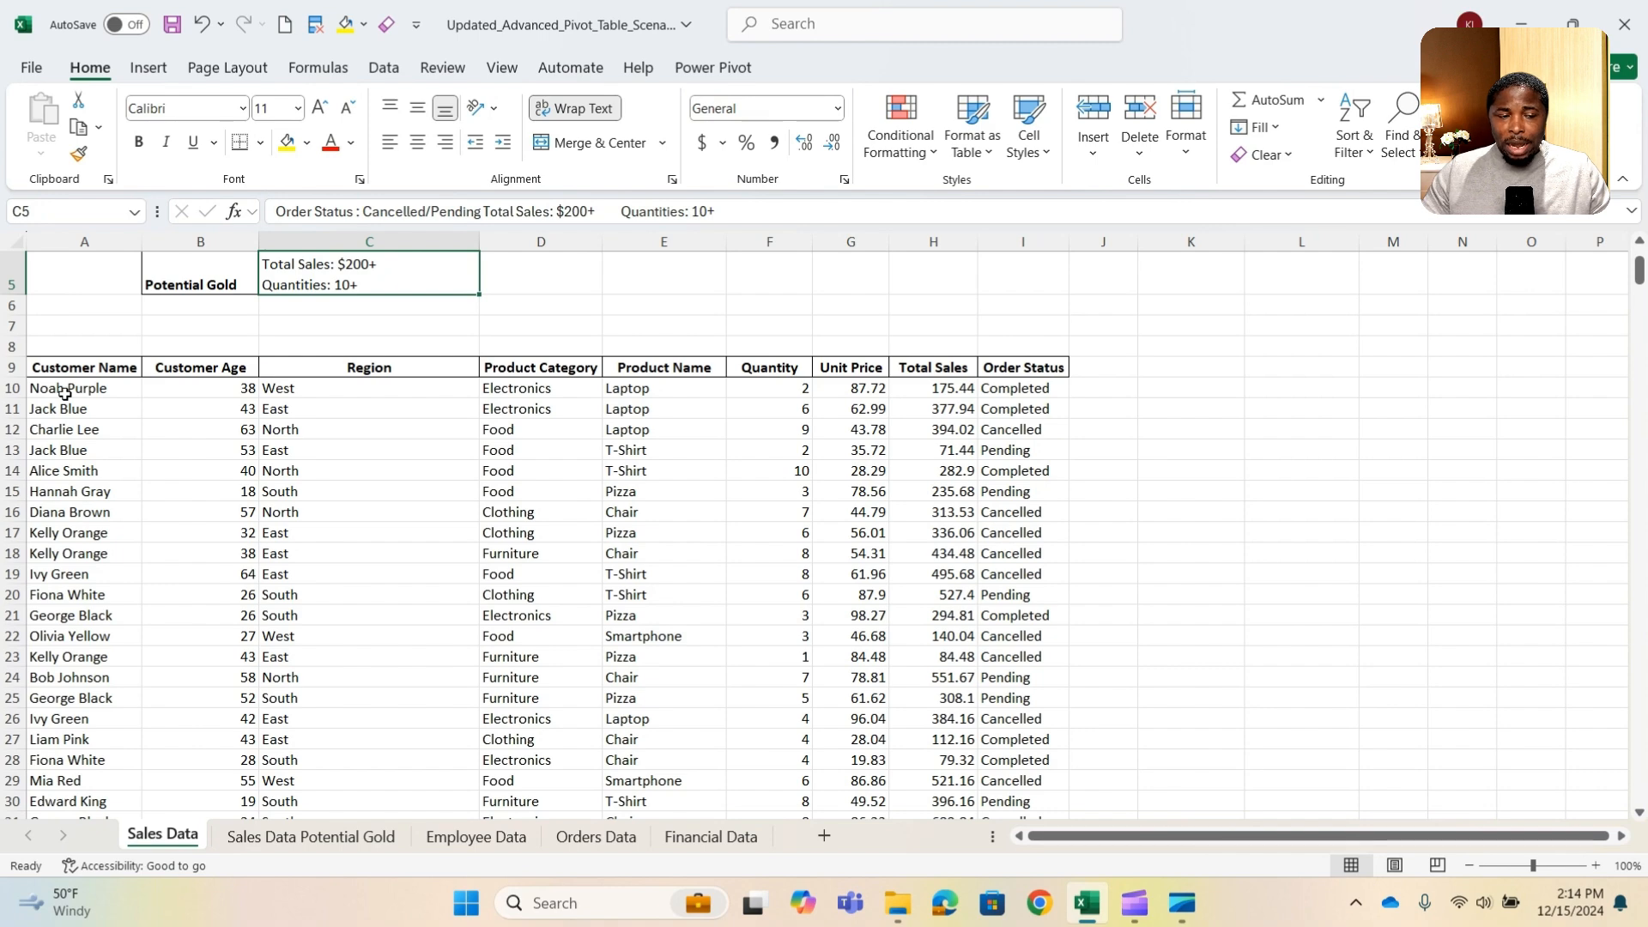
left_click_drag(65, 393, 953, 517)
left_click(711, 593)
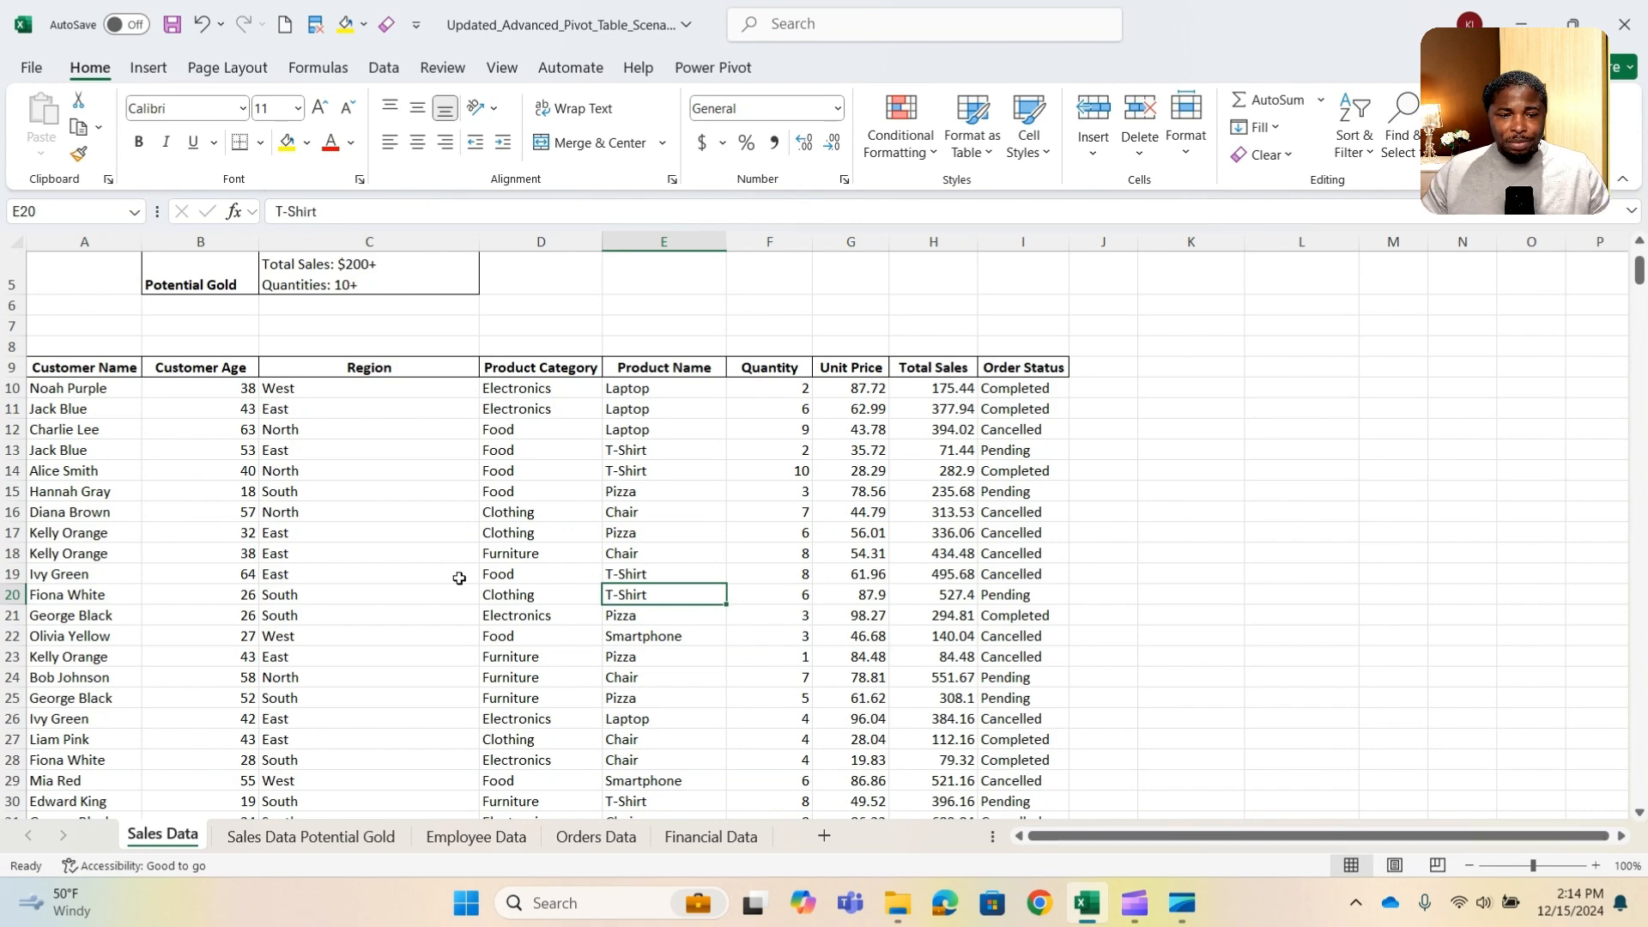
left_click(58, 390)
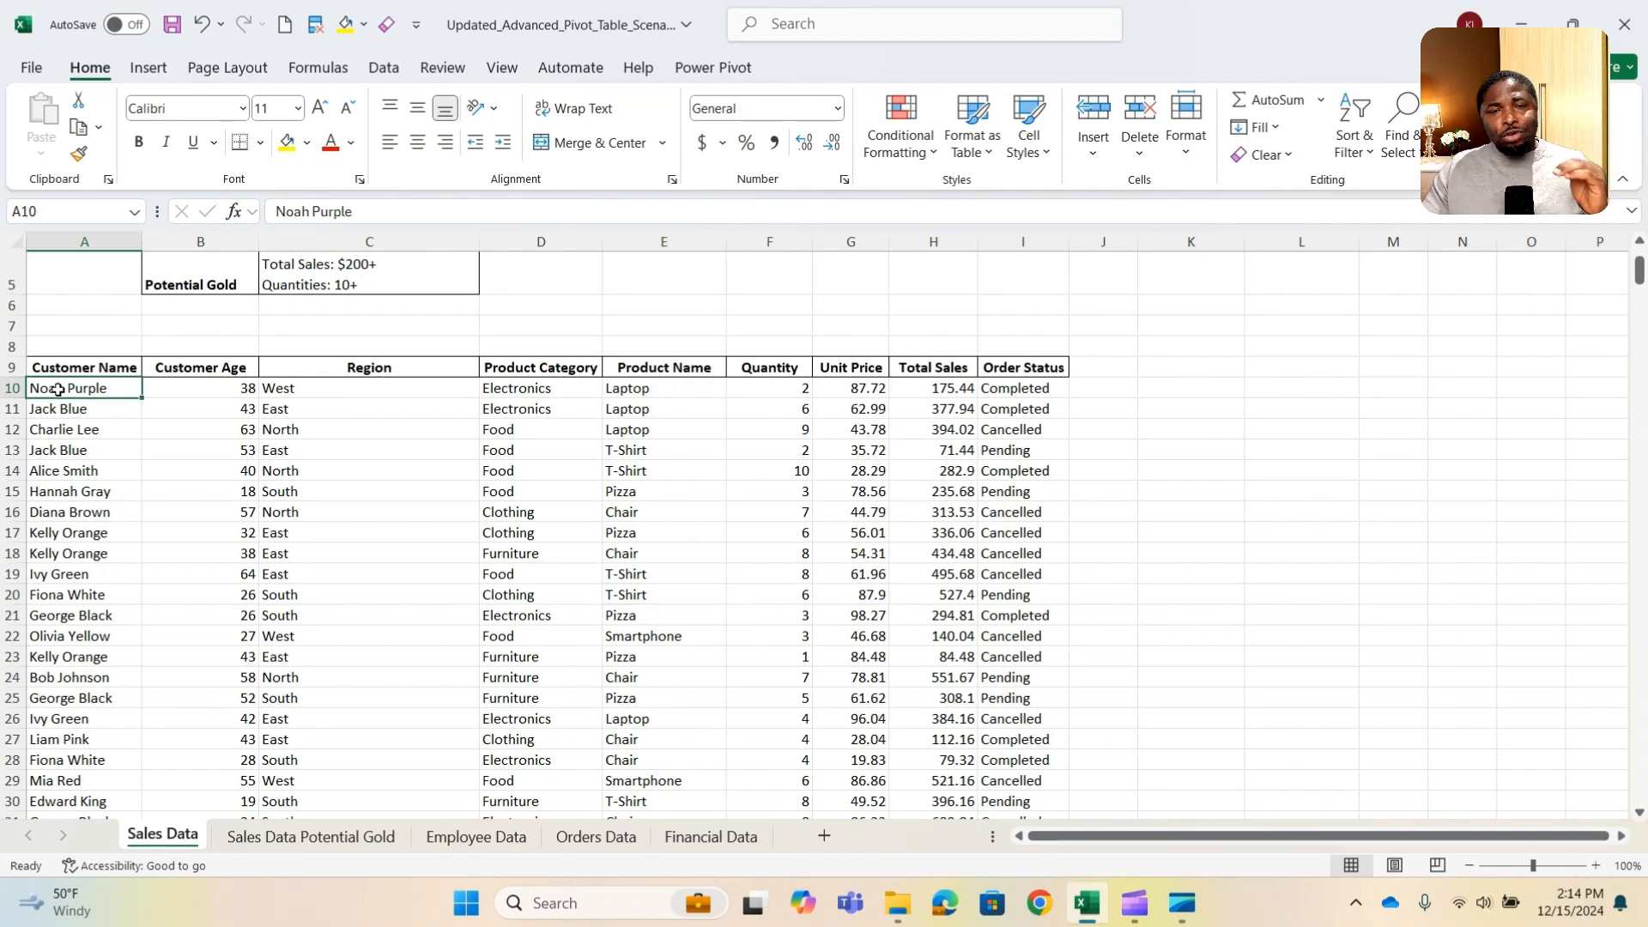
left_click(10, 367)
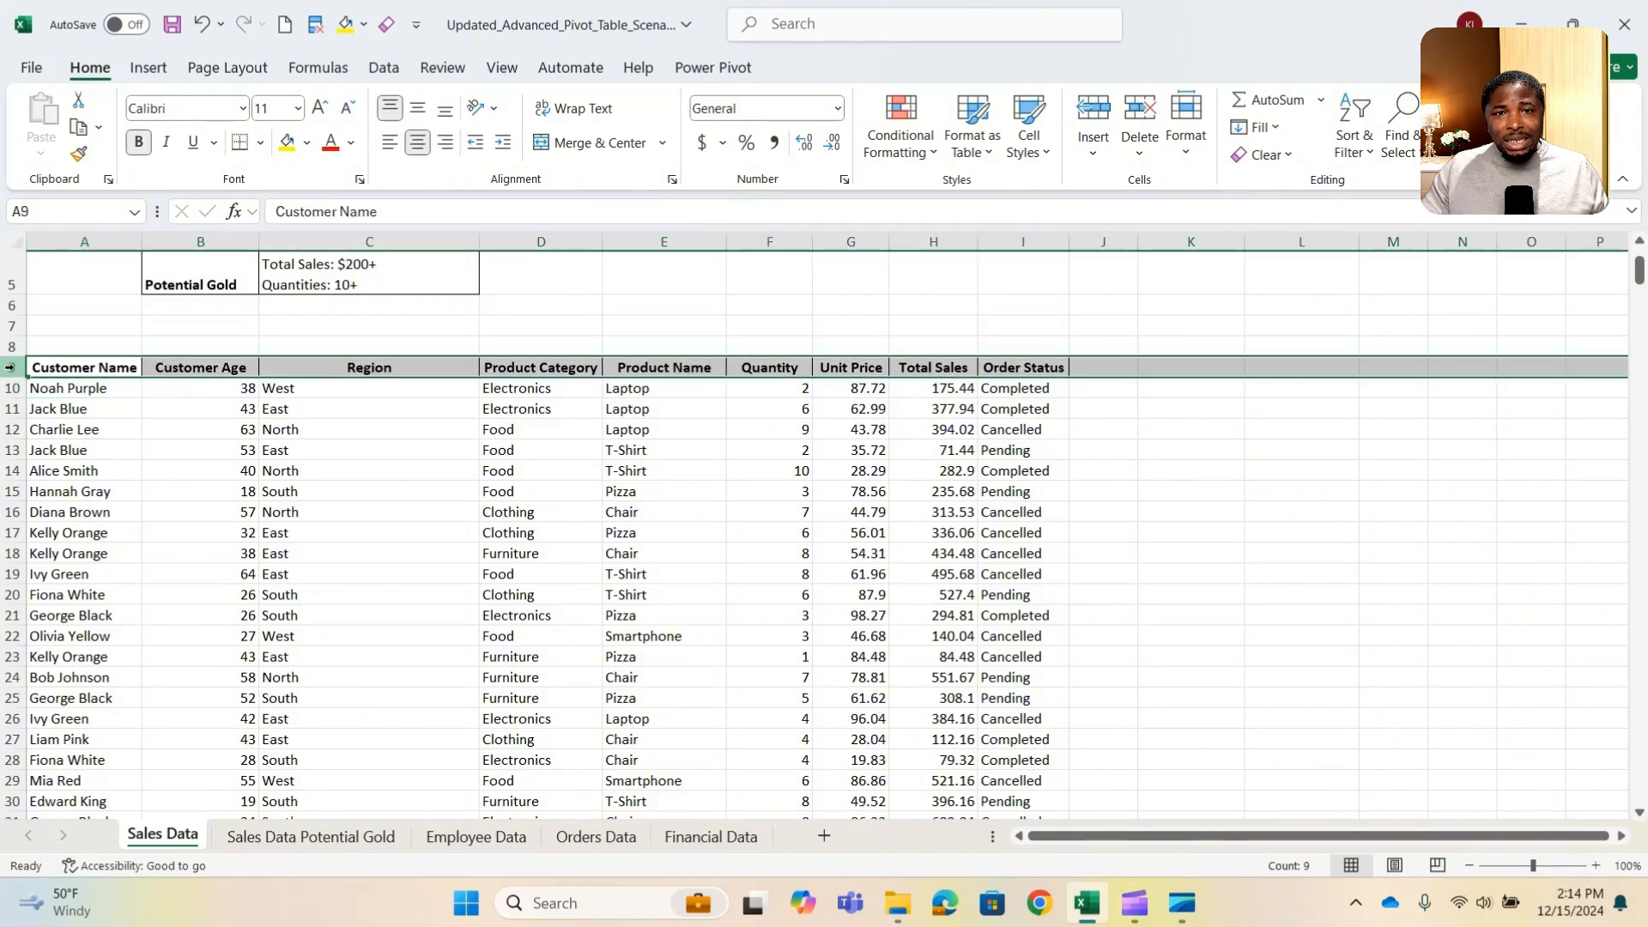
Select all the sales records in A10:I509, leaving out the header row
left_click(53, 387)
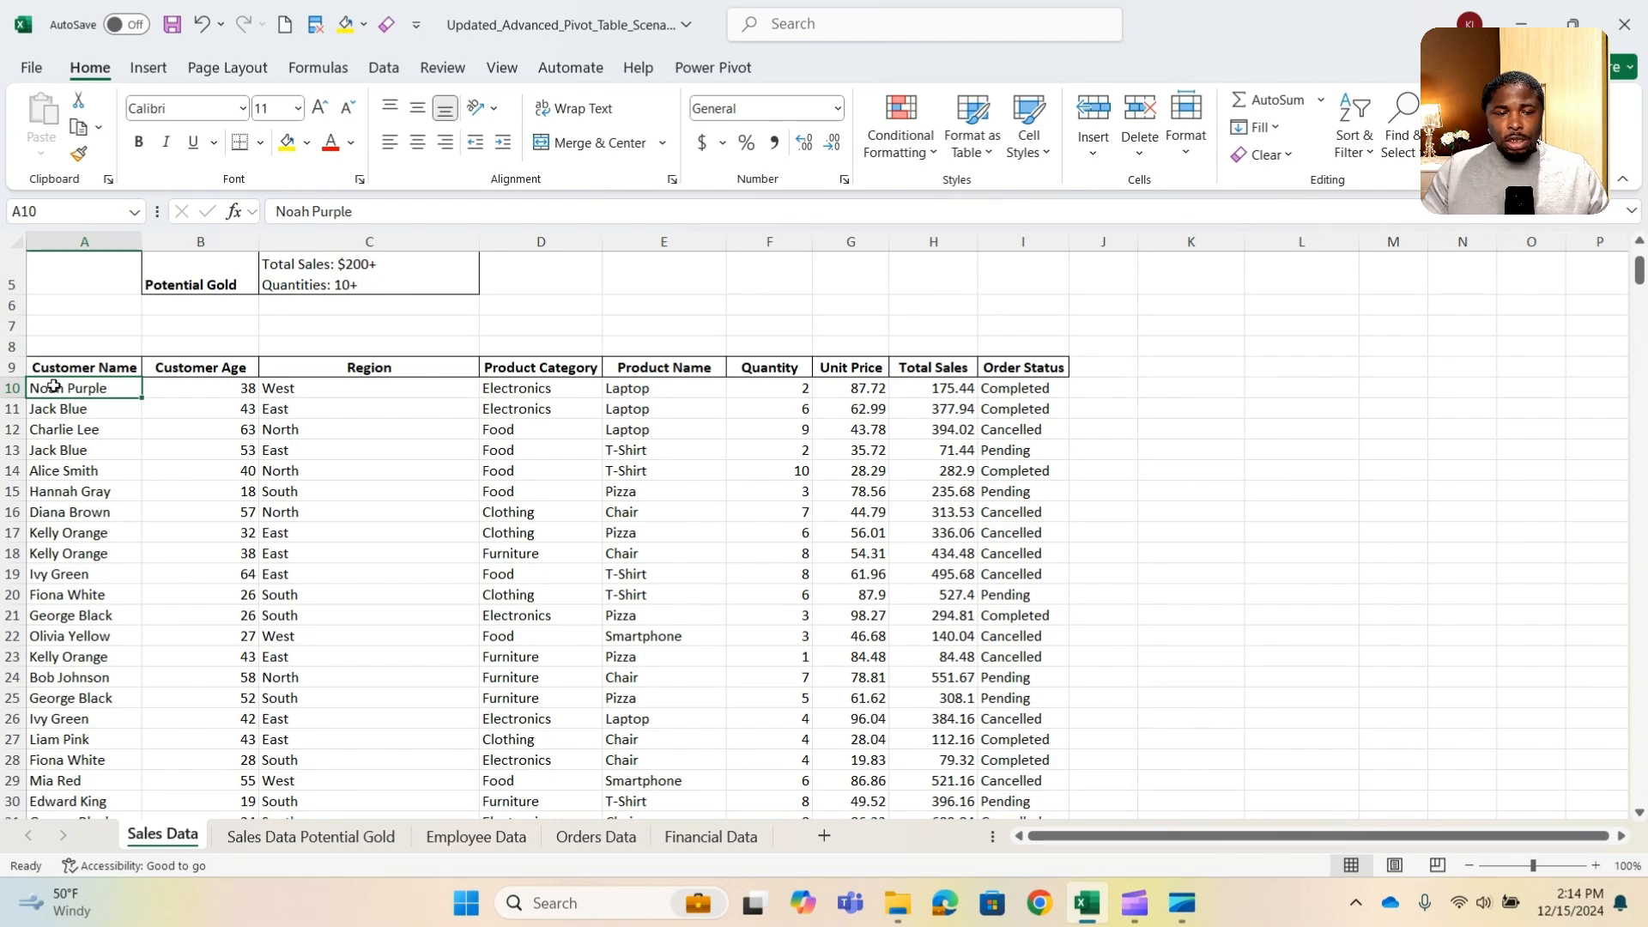
key("ctrl+shift+Right")
key("ctrl+shift+Down")
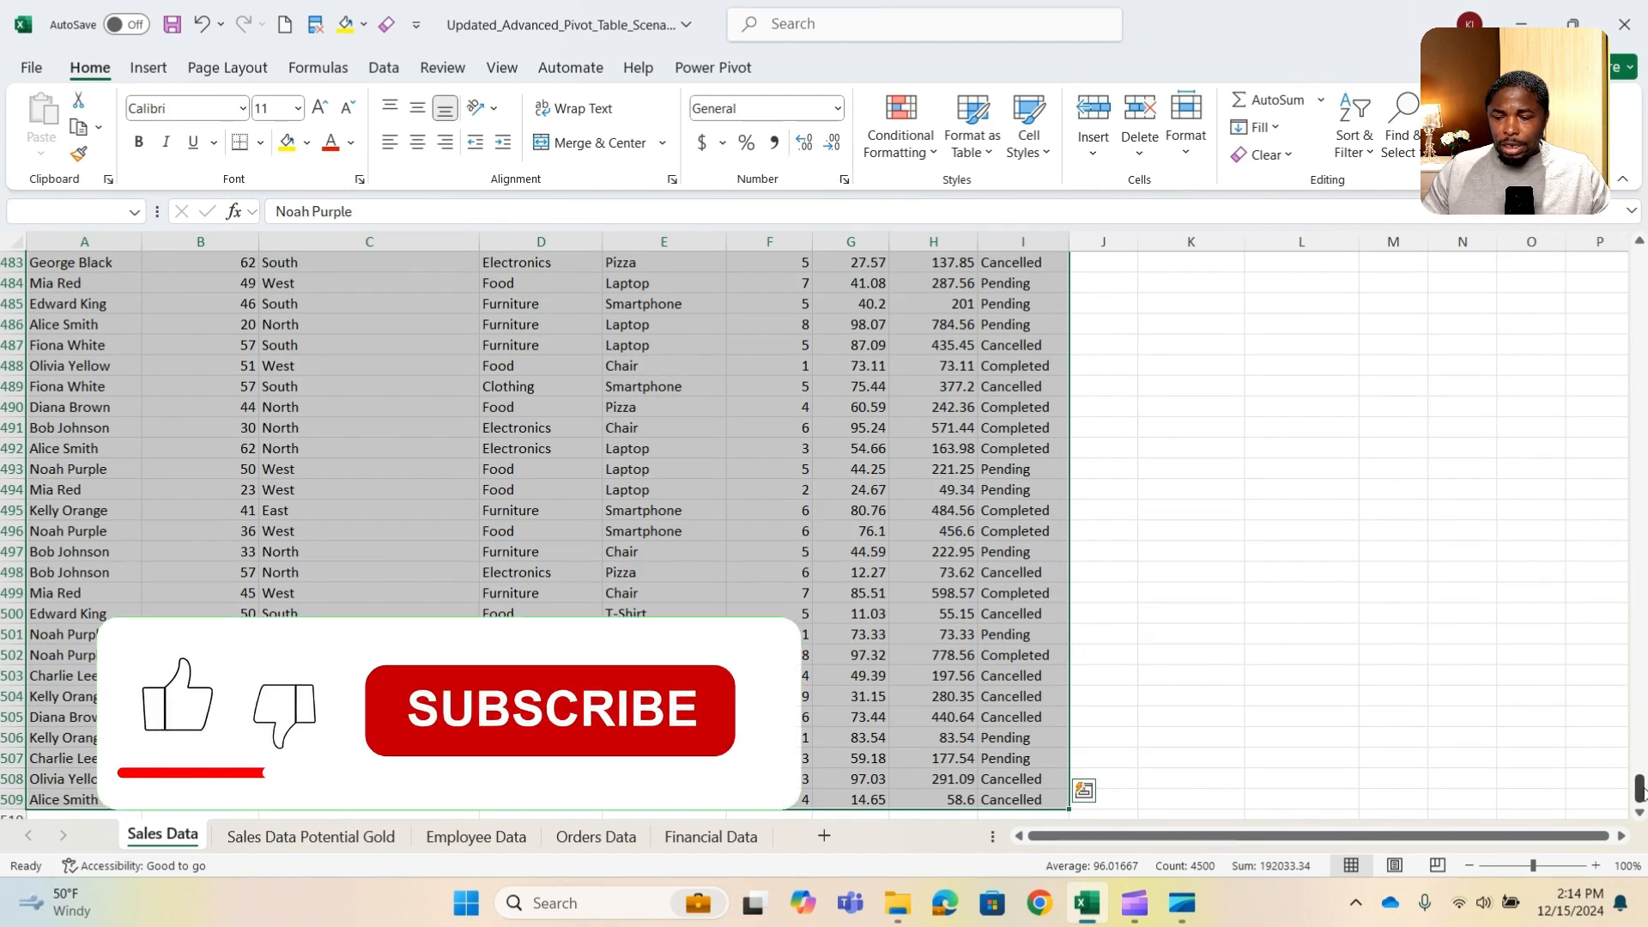
left_click_drag(1640, 788, 1640, 257)
scroll(673, 515, "down", 1)
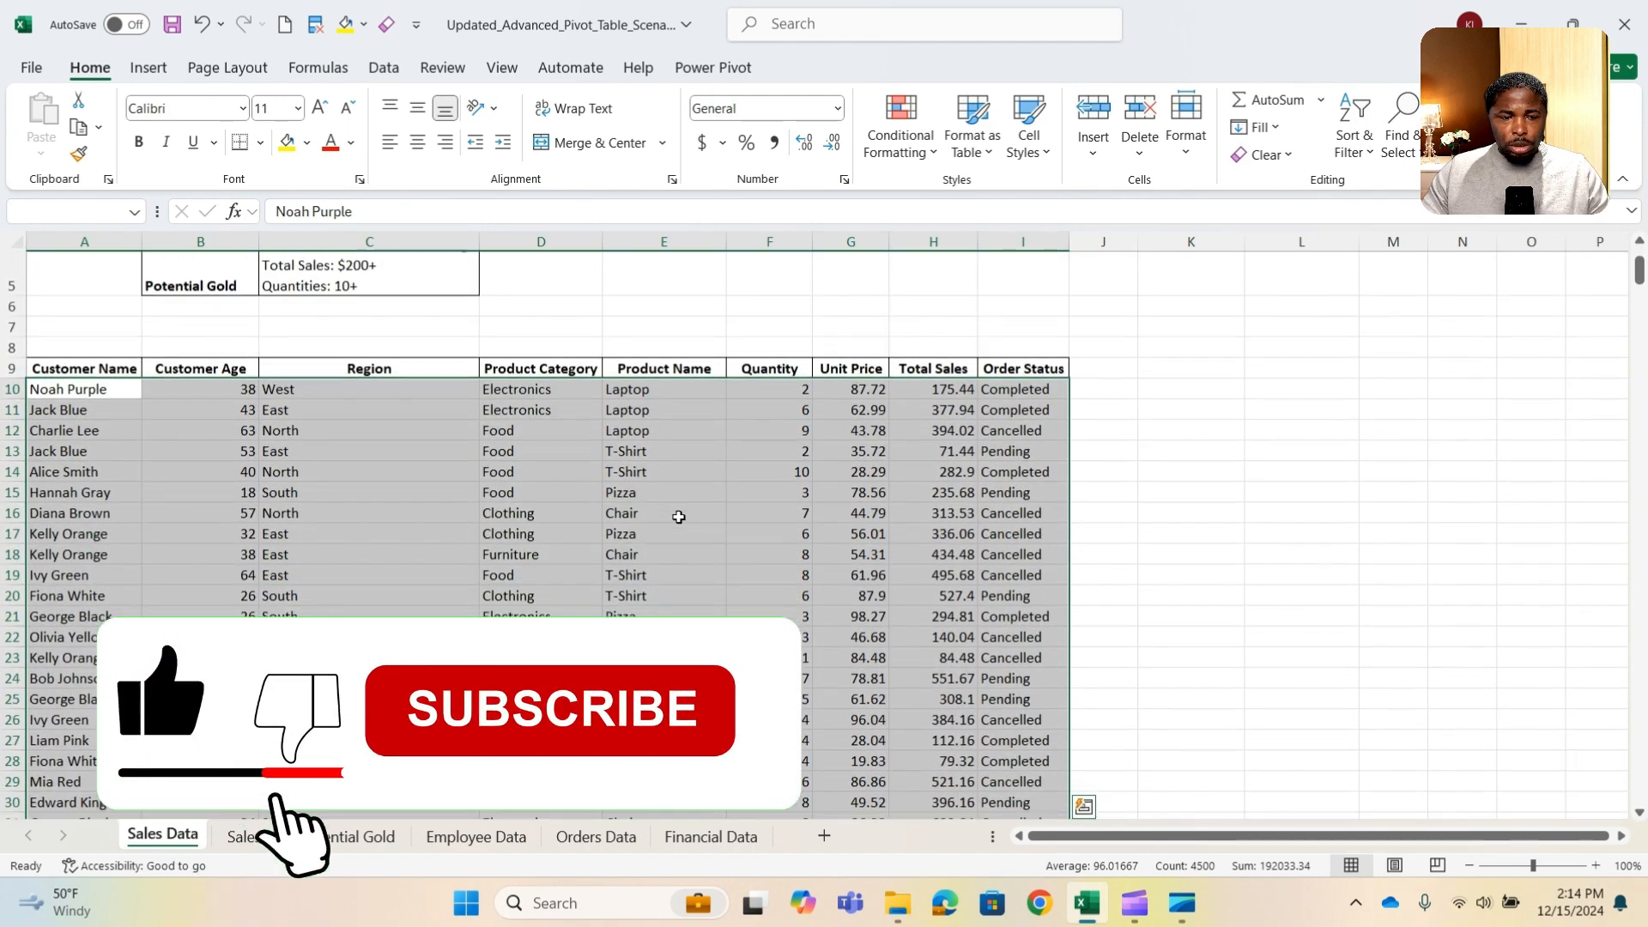
scroll(673, 515, "up", 1)
Start a new conditional formatting rule for the selection that uses a formula to determine which cells to format
left_click(936, 153)
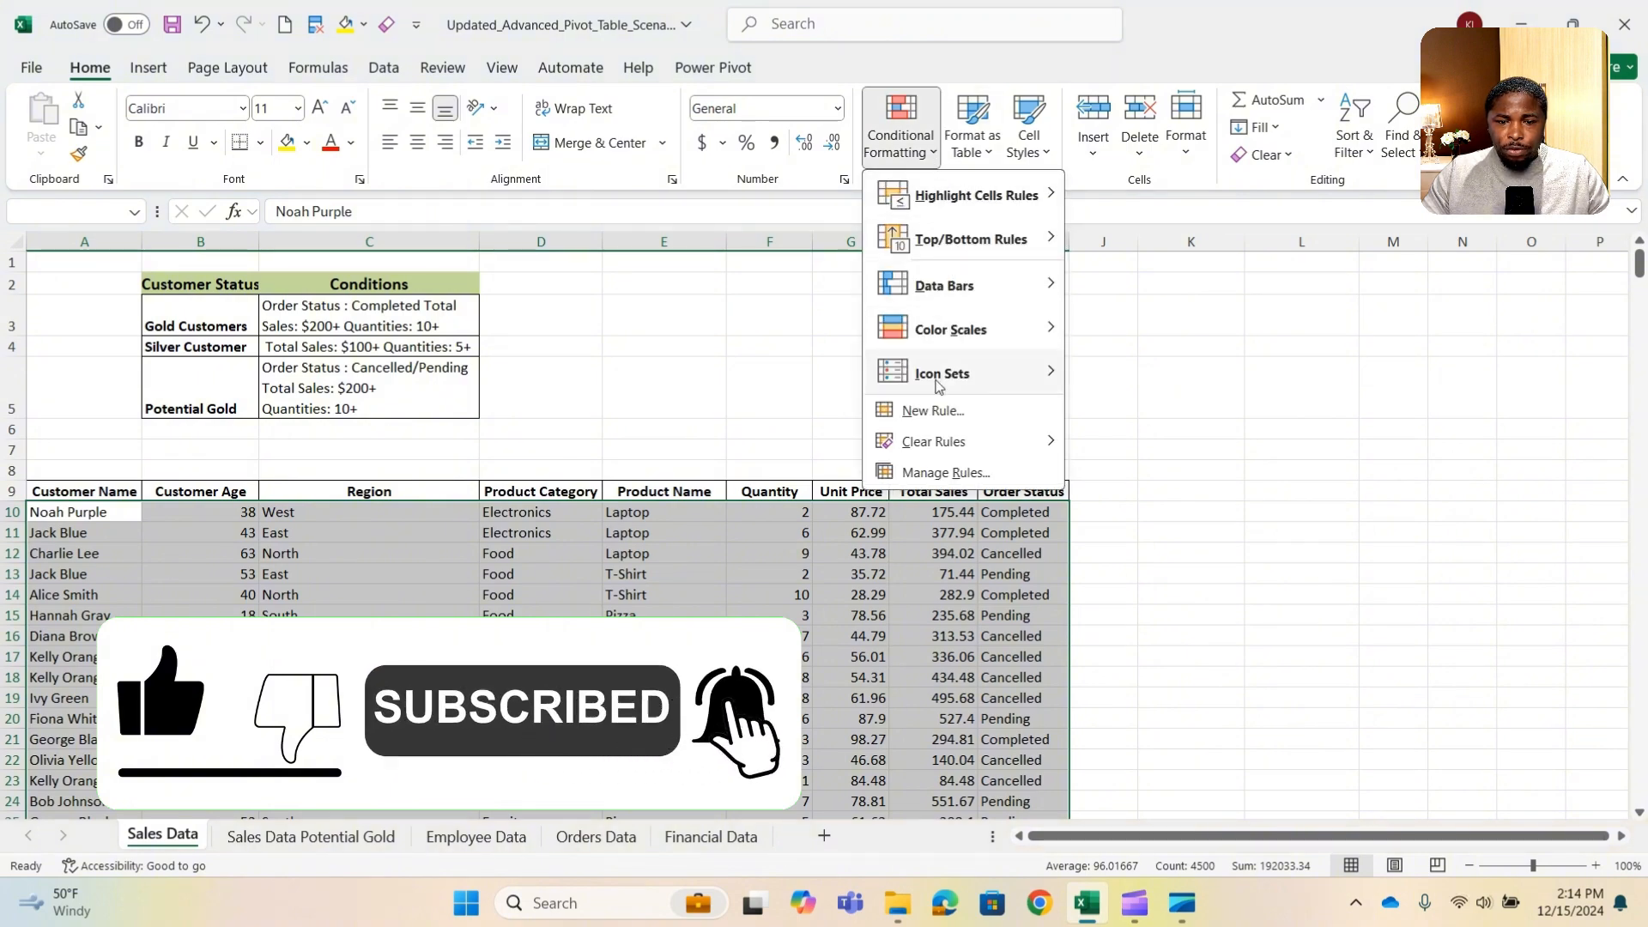
left_click(940, 410)
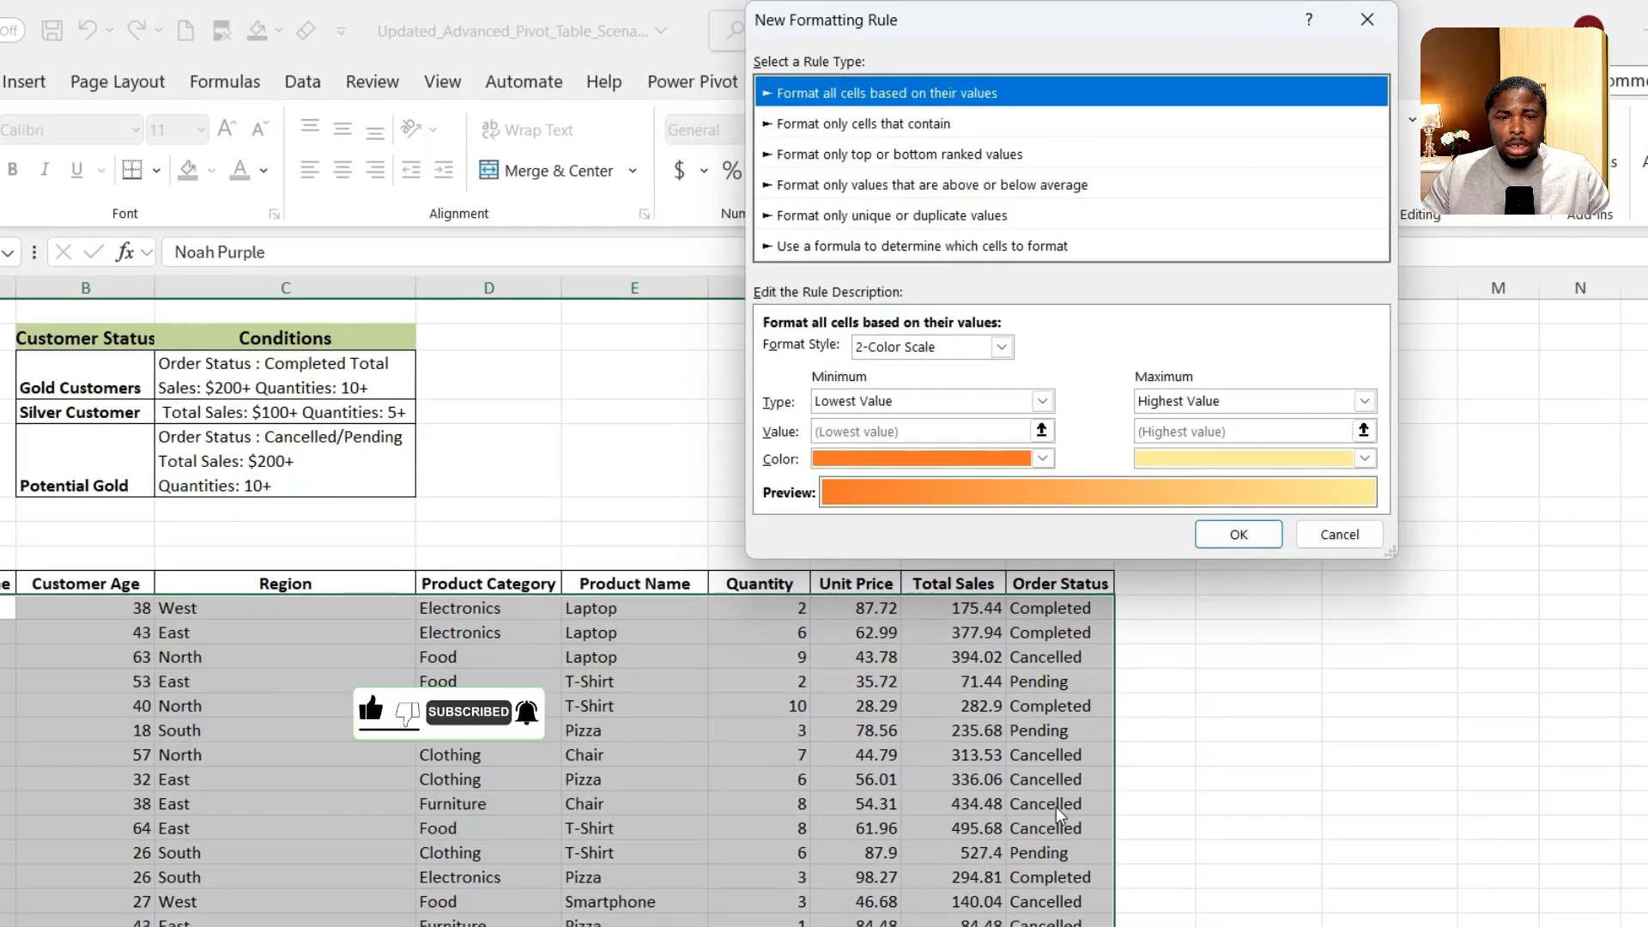
left_click(872, 249)
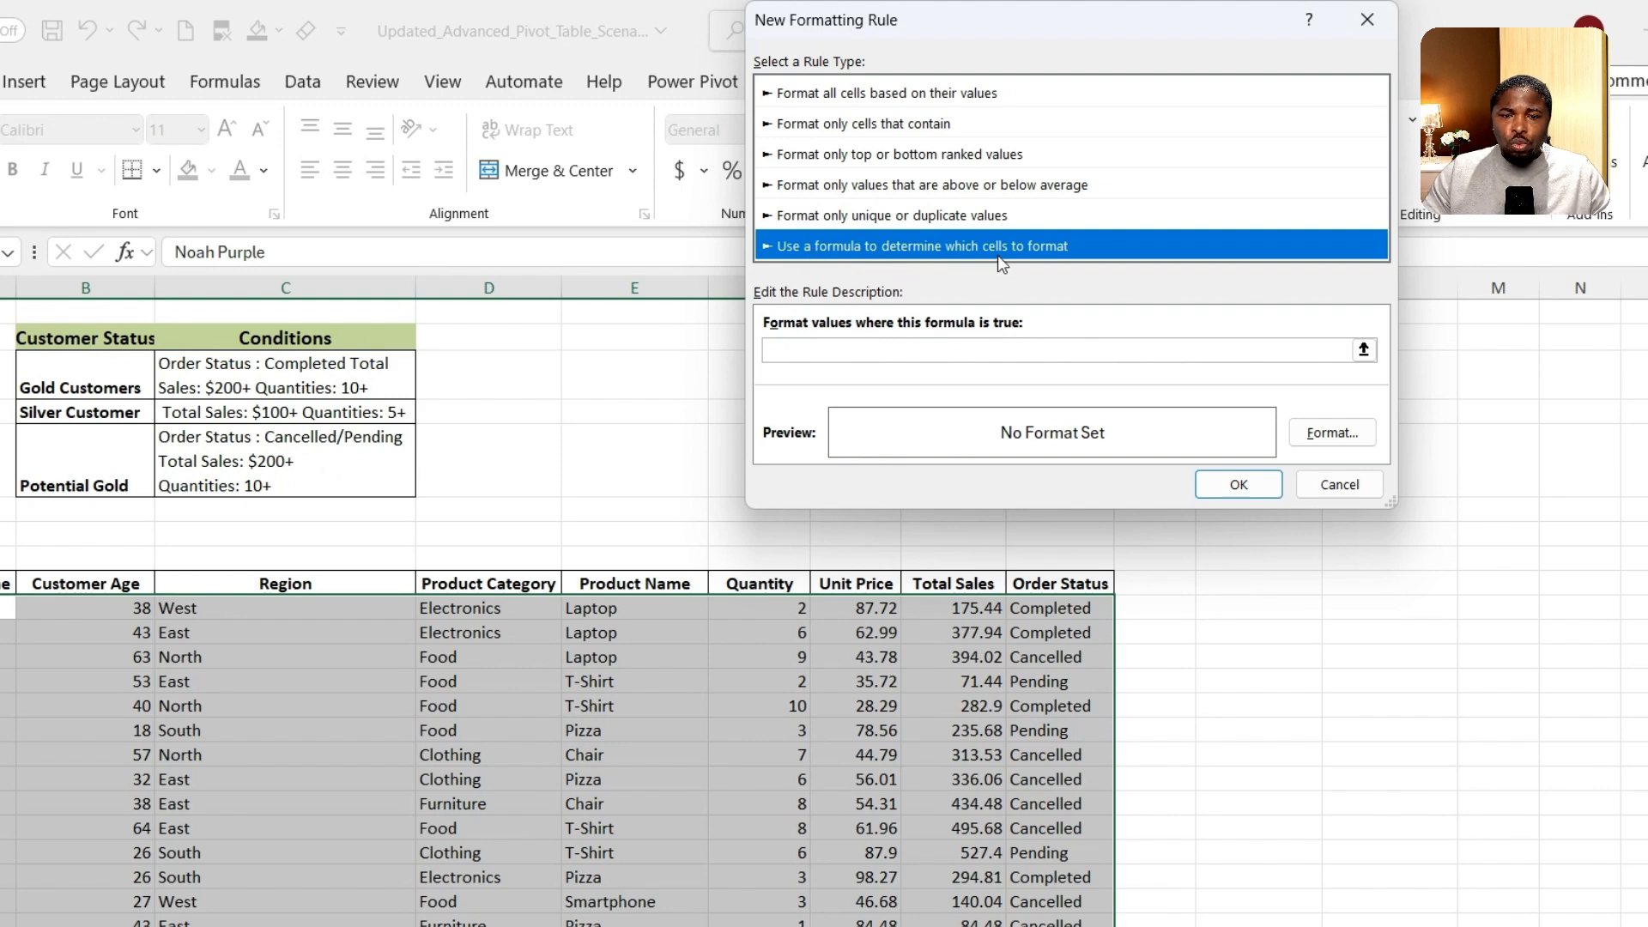
left_click(915, 354)
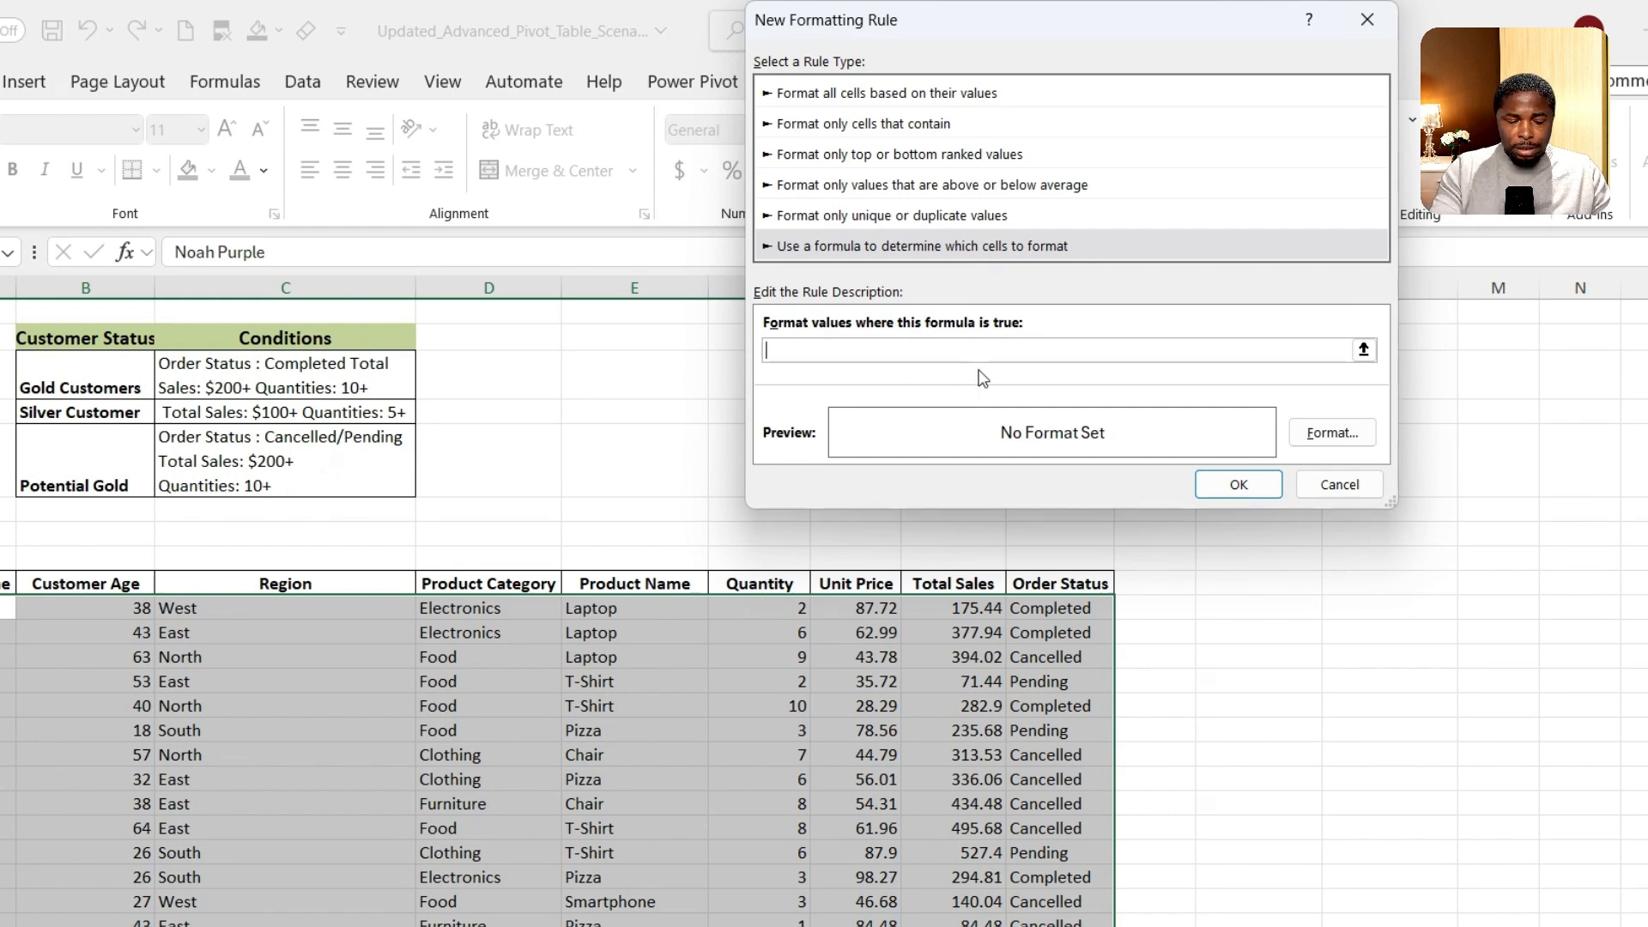
Begin the rule formula with AND($I10 = "Completed", locking only the column of the Order Status reference
type("AND(")
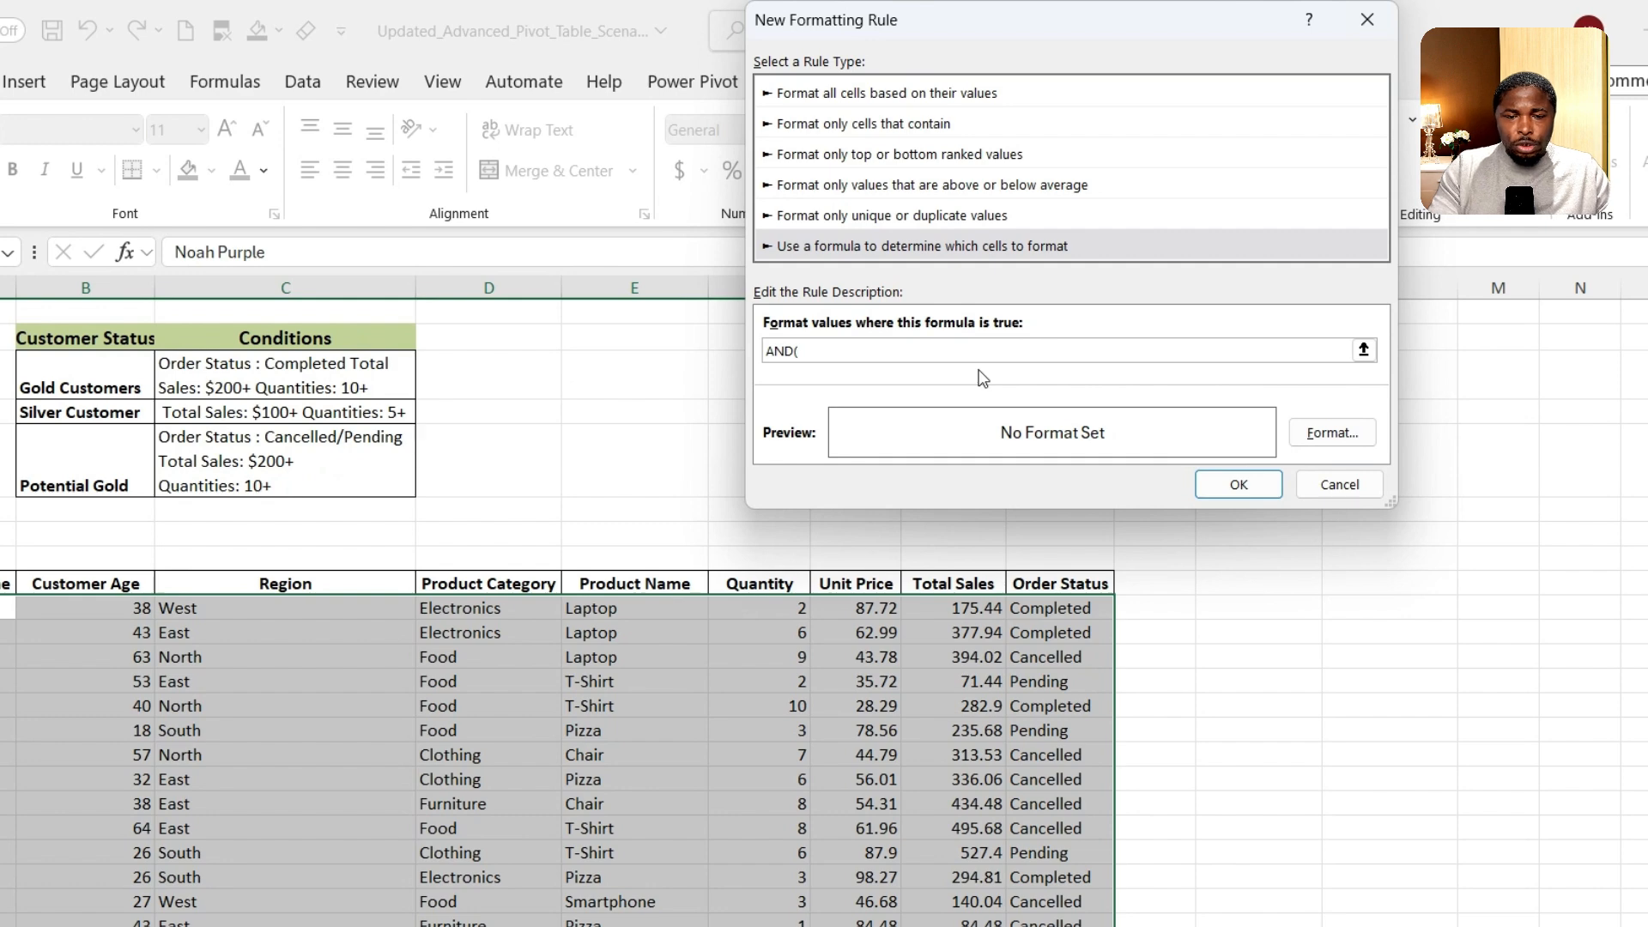
left_click(1082, 608)
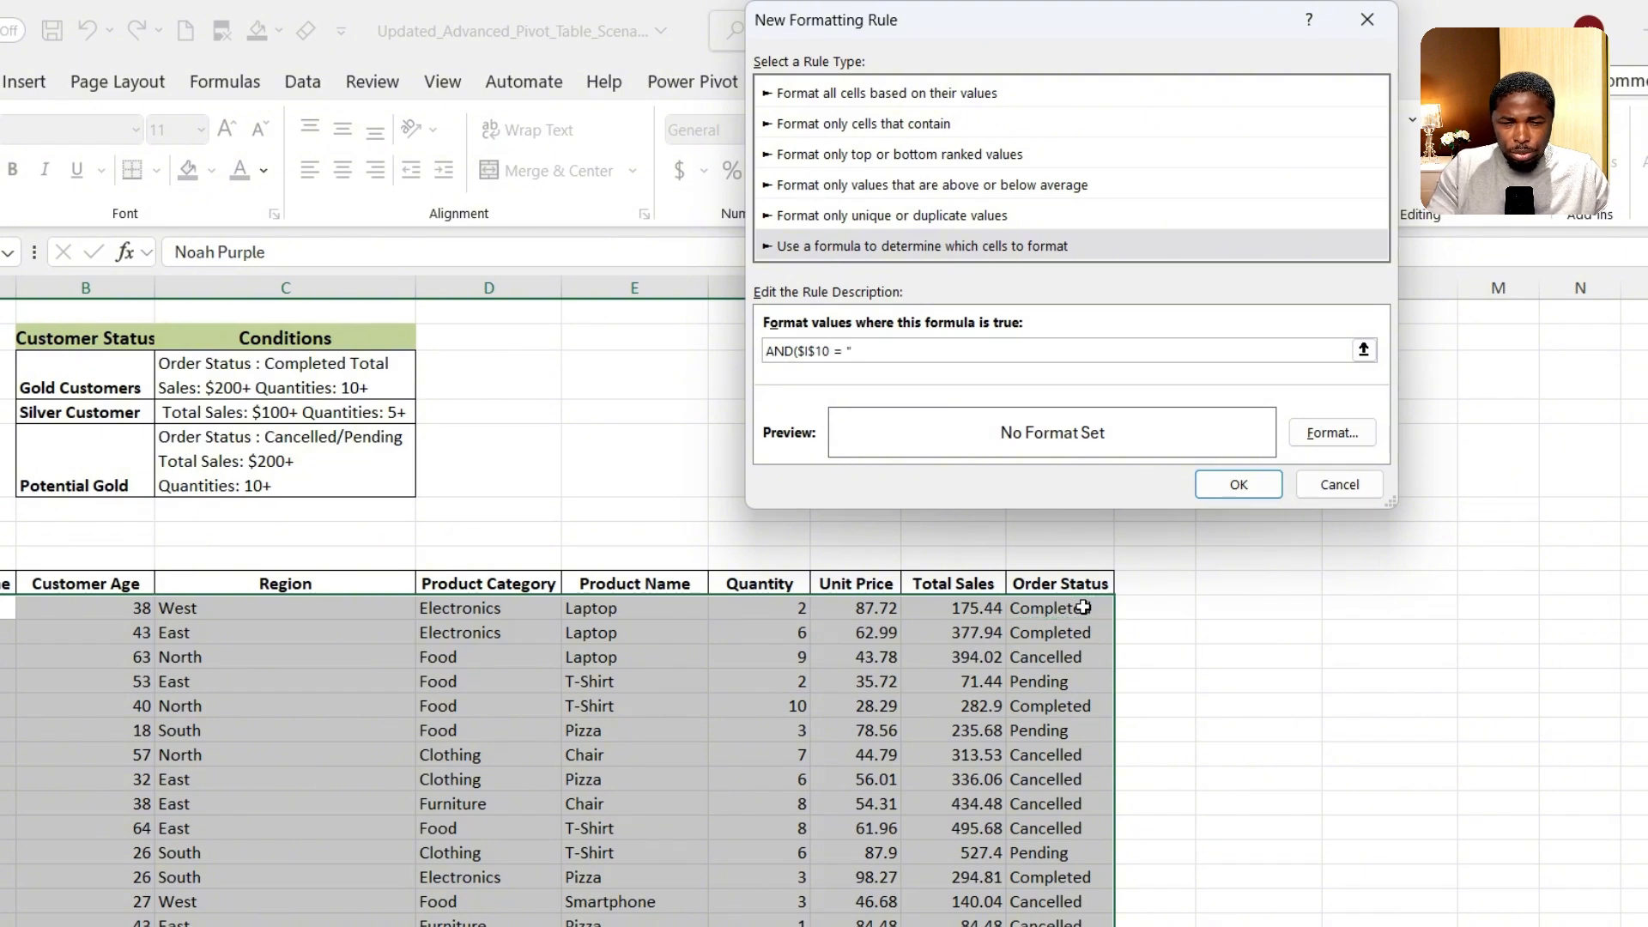
type("= \"Completed")
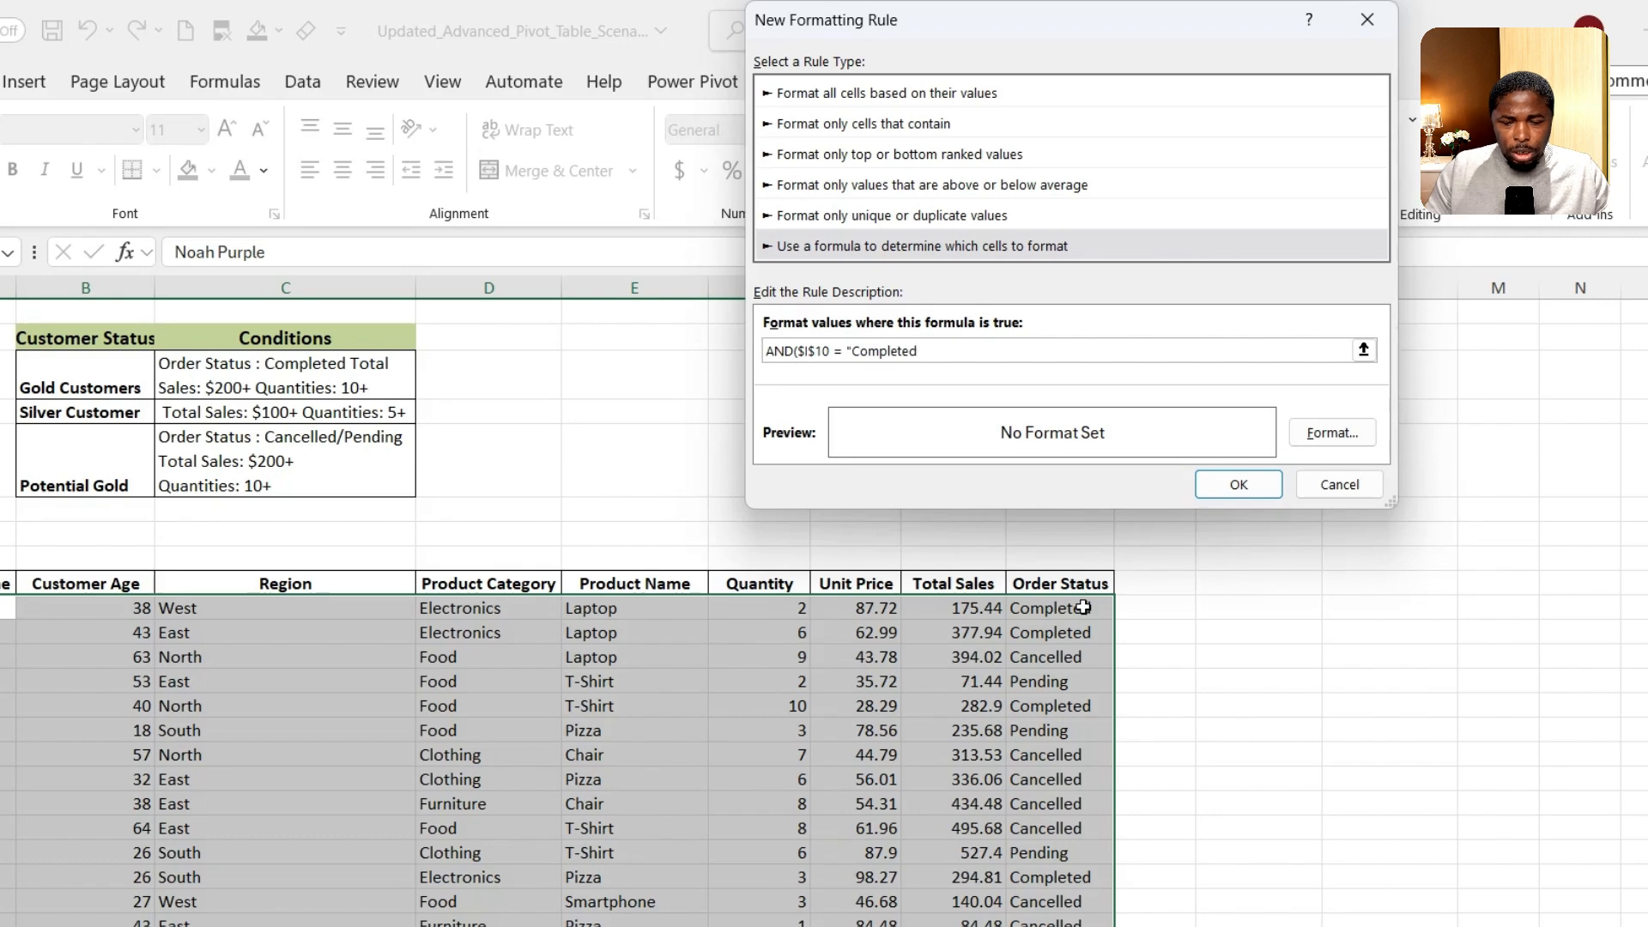
type("\"")
left_click(819, 352)
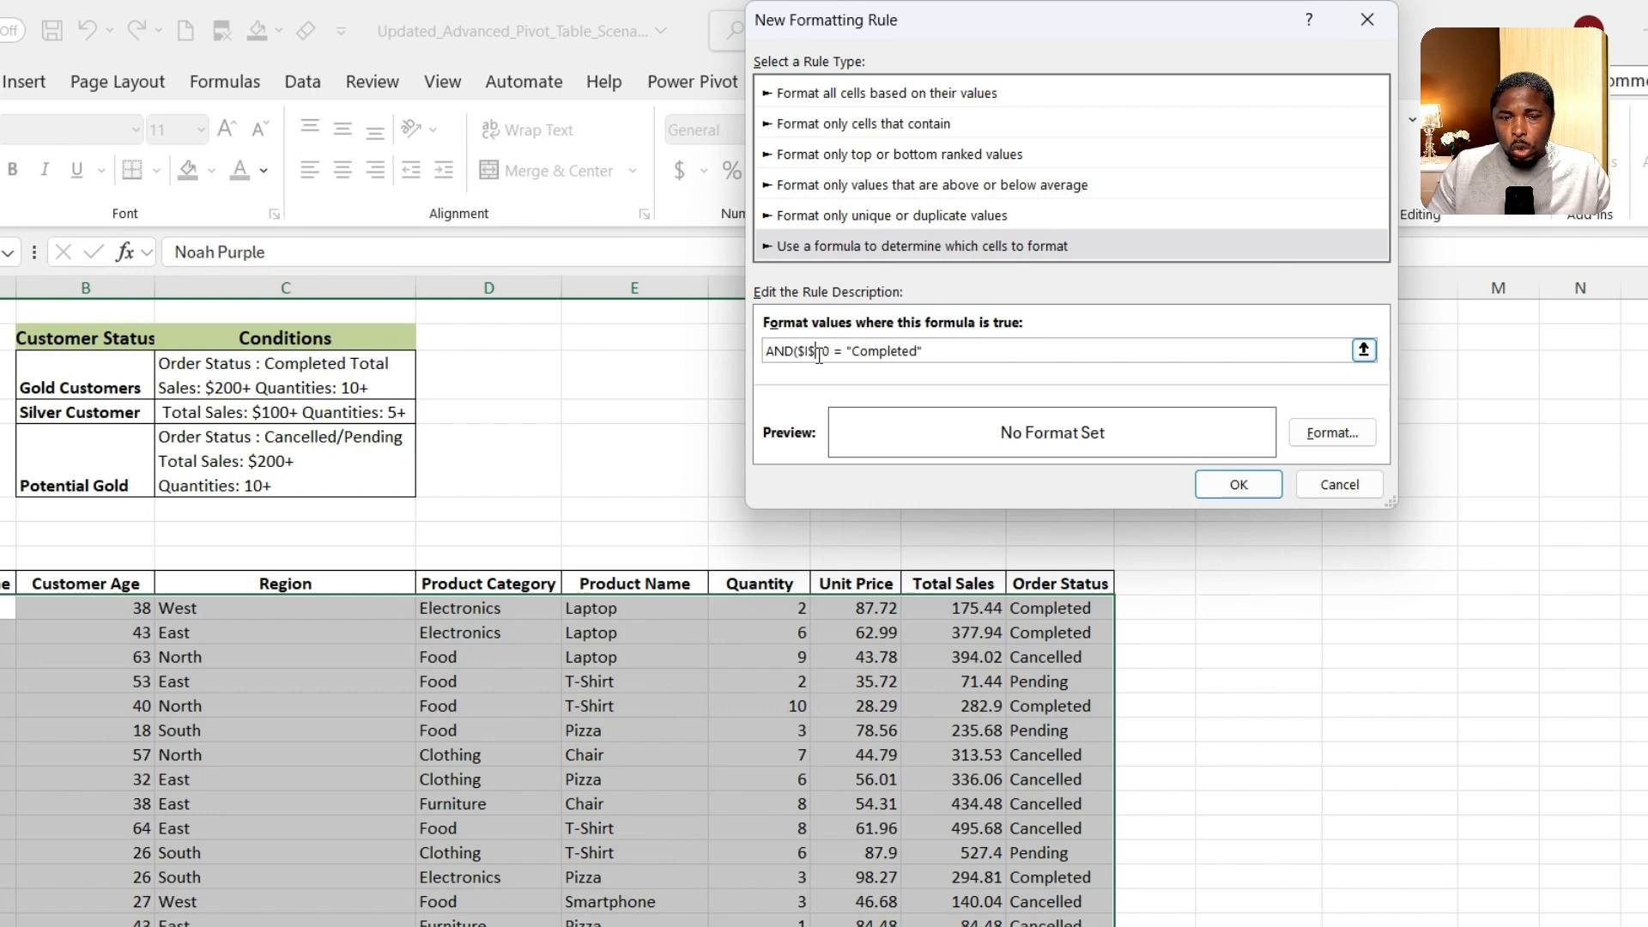
key("BackSpace")
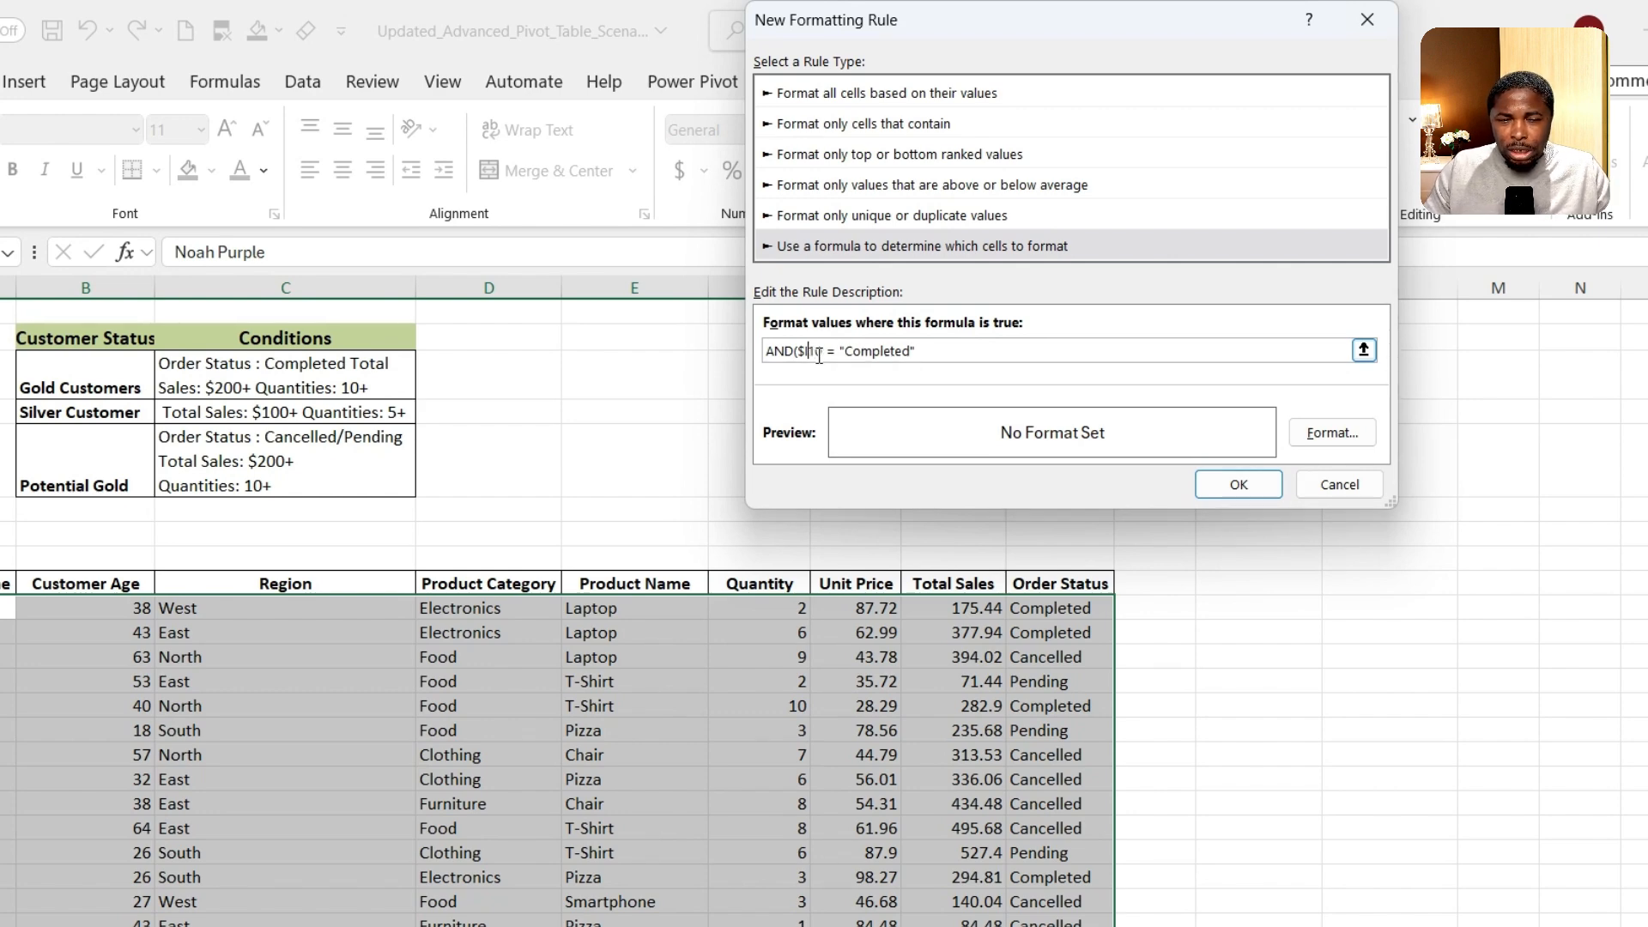
left_click(944, 352)
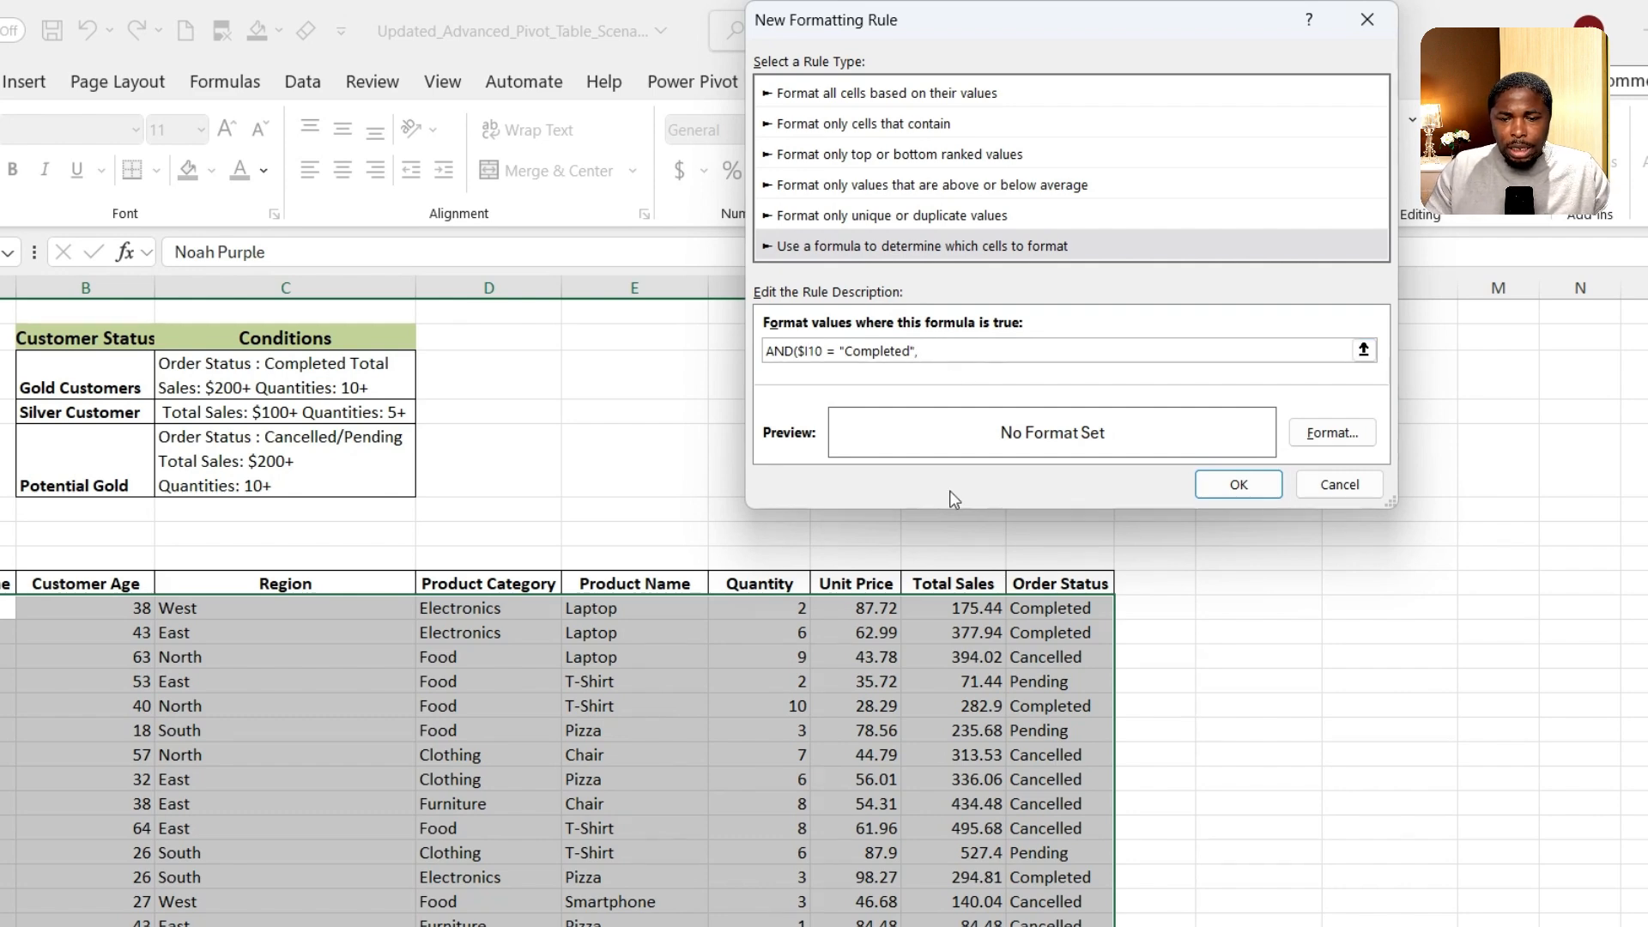
Add the Total Sales condition $H$10>=150 and the Quantity condition $F$10>=6 to the rule formula
left_click(984, 607)
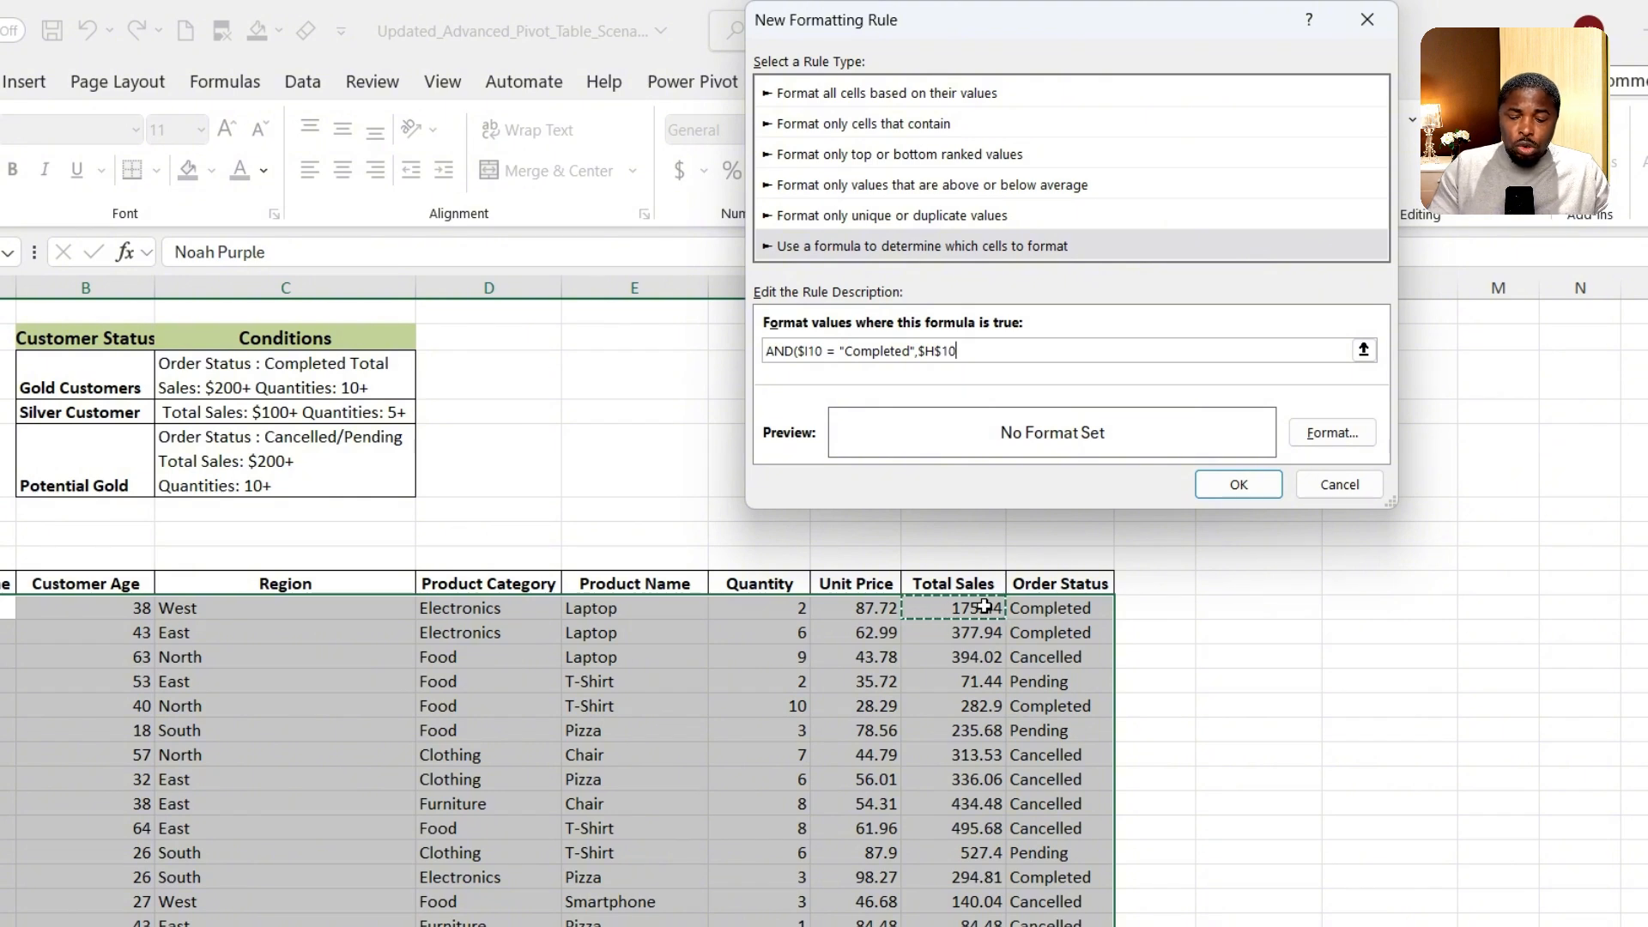
type(">=")
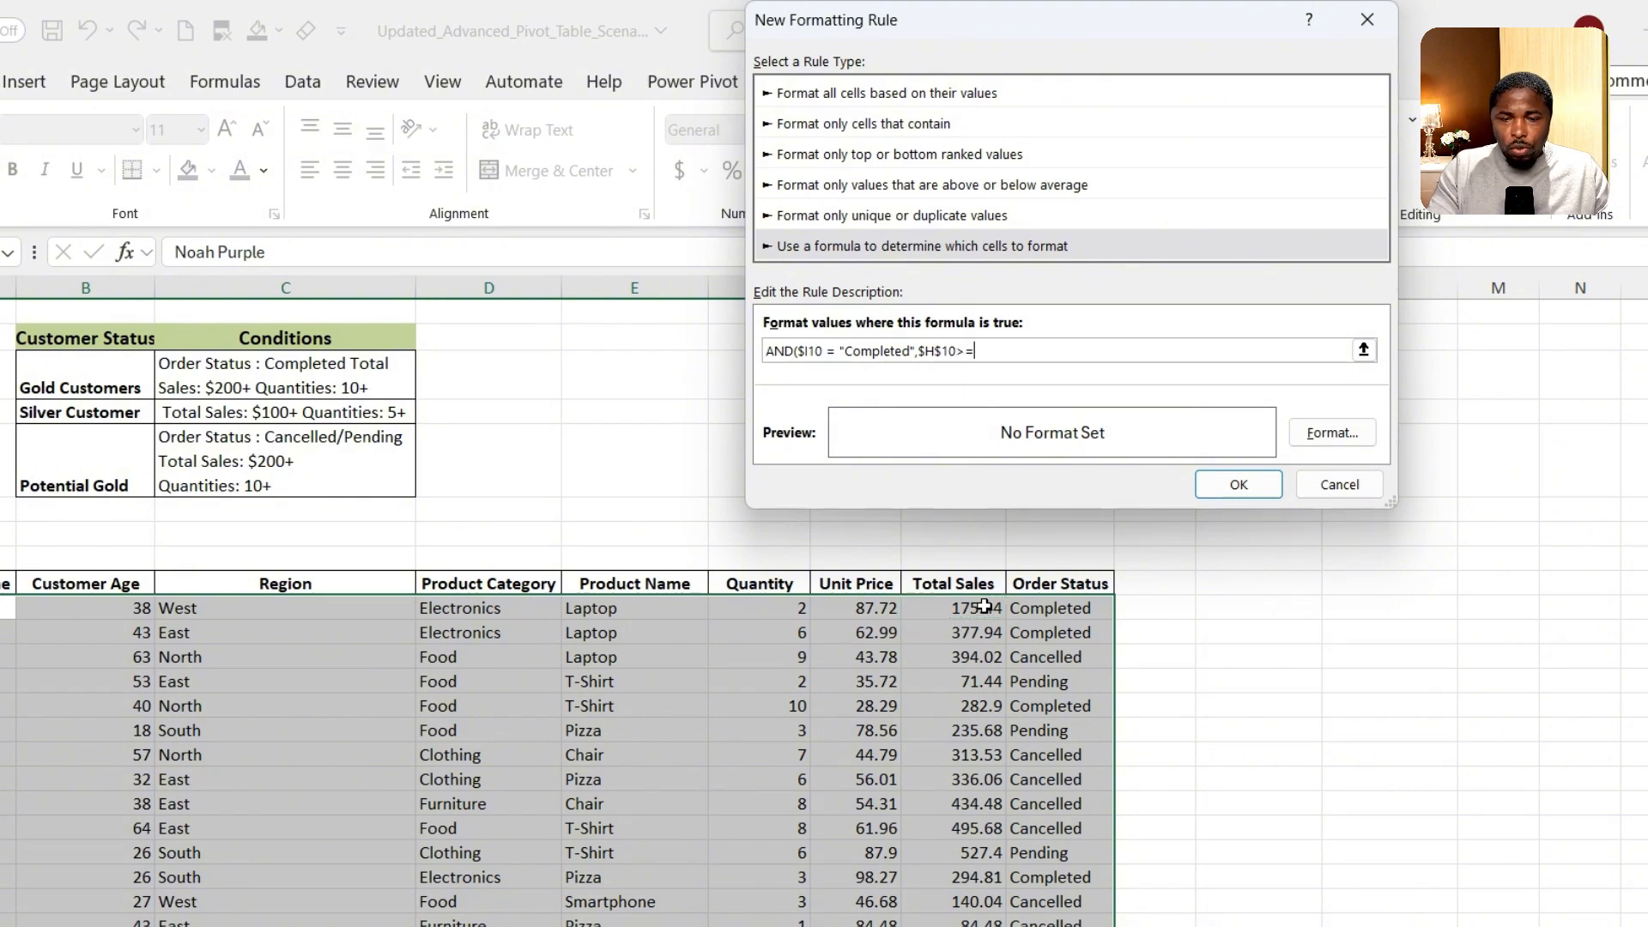
type("150,")
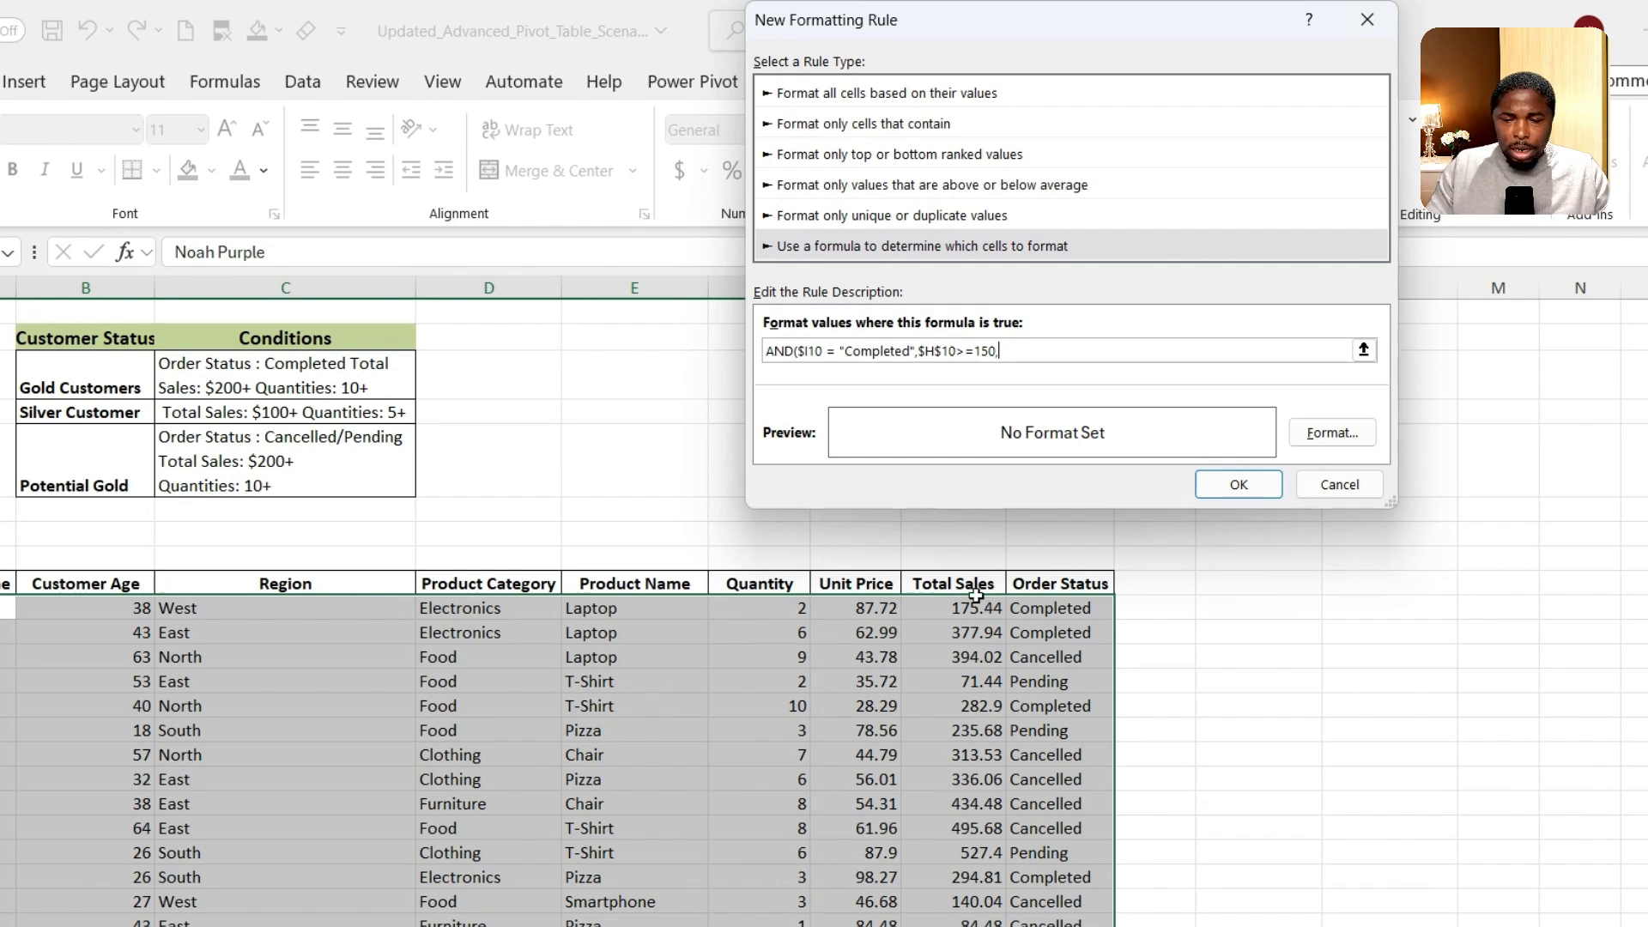
left_click(798, 606)
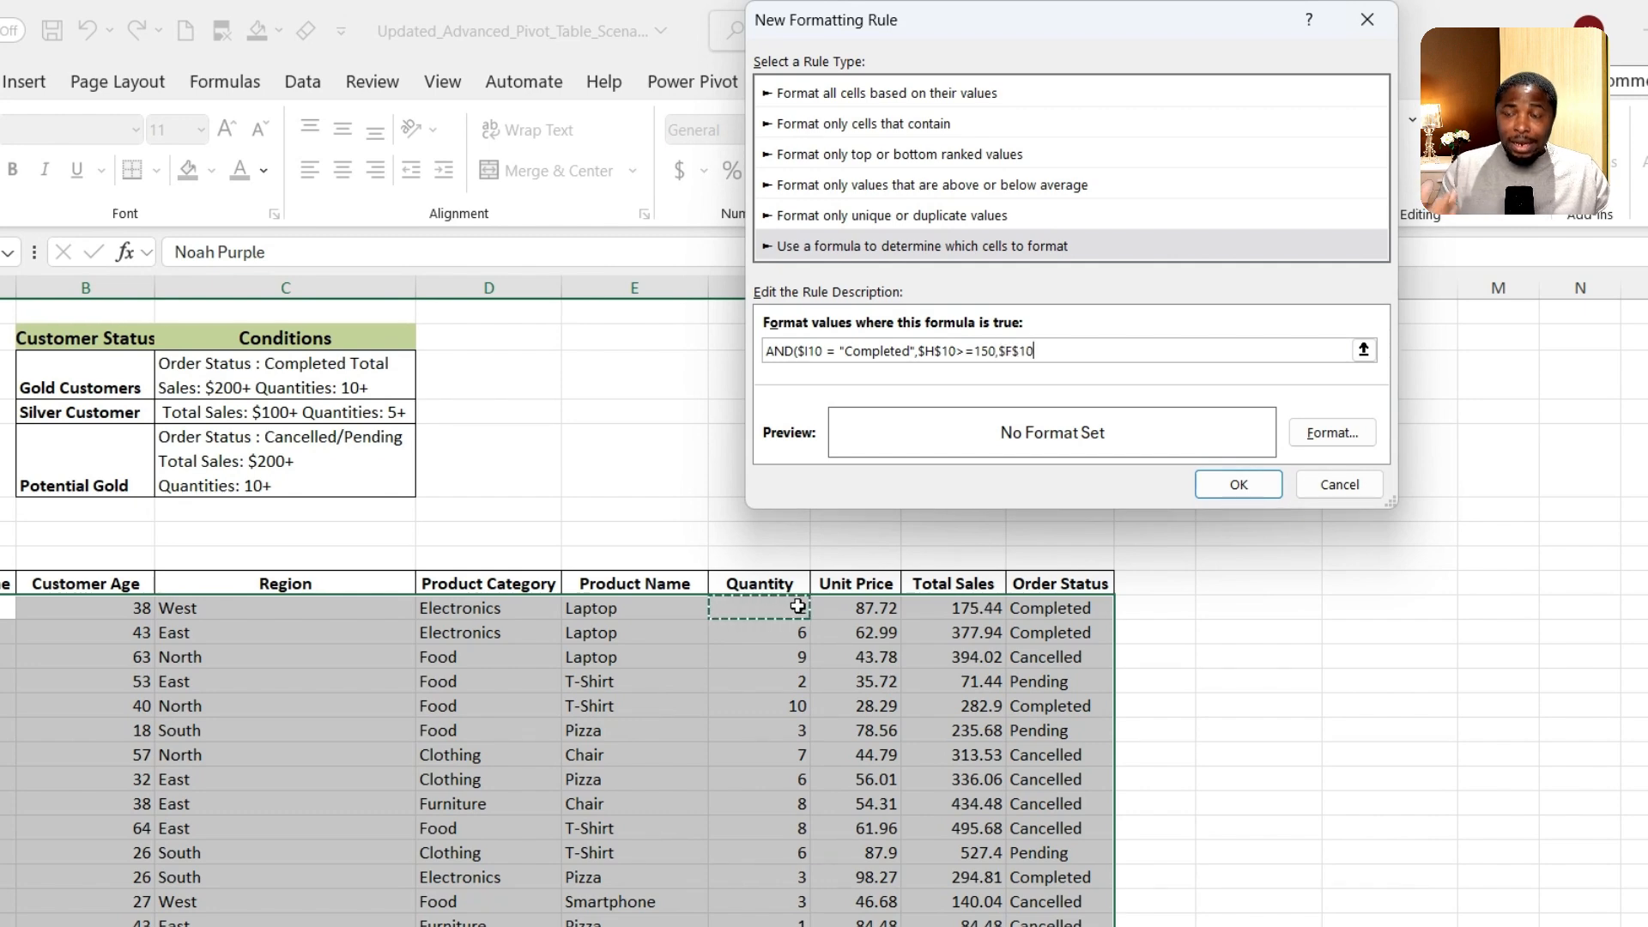
type(">=")
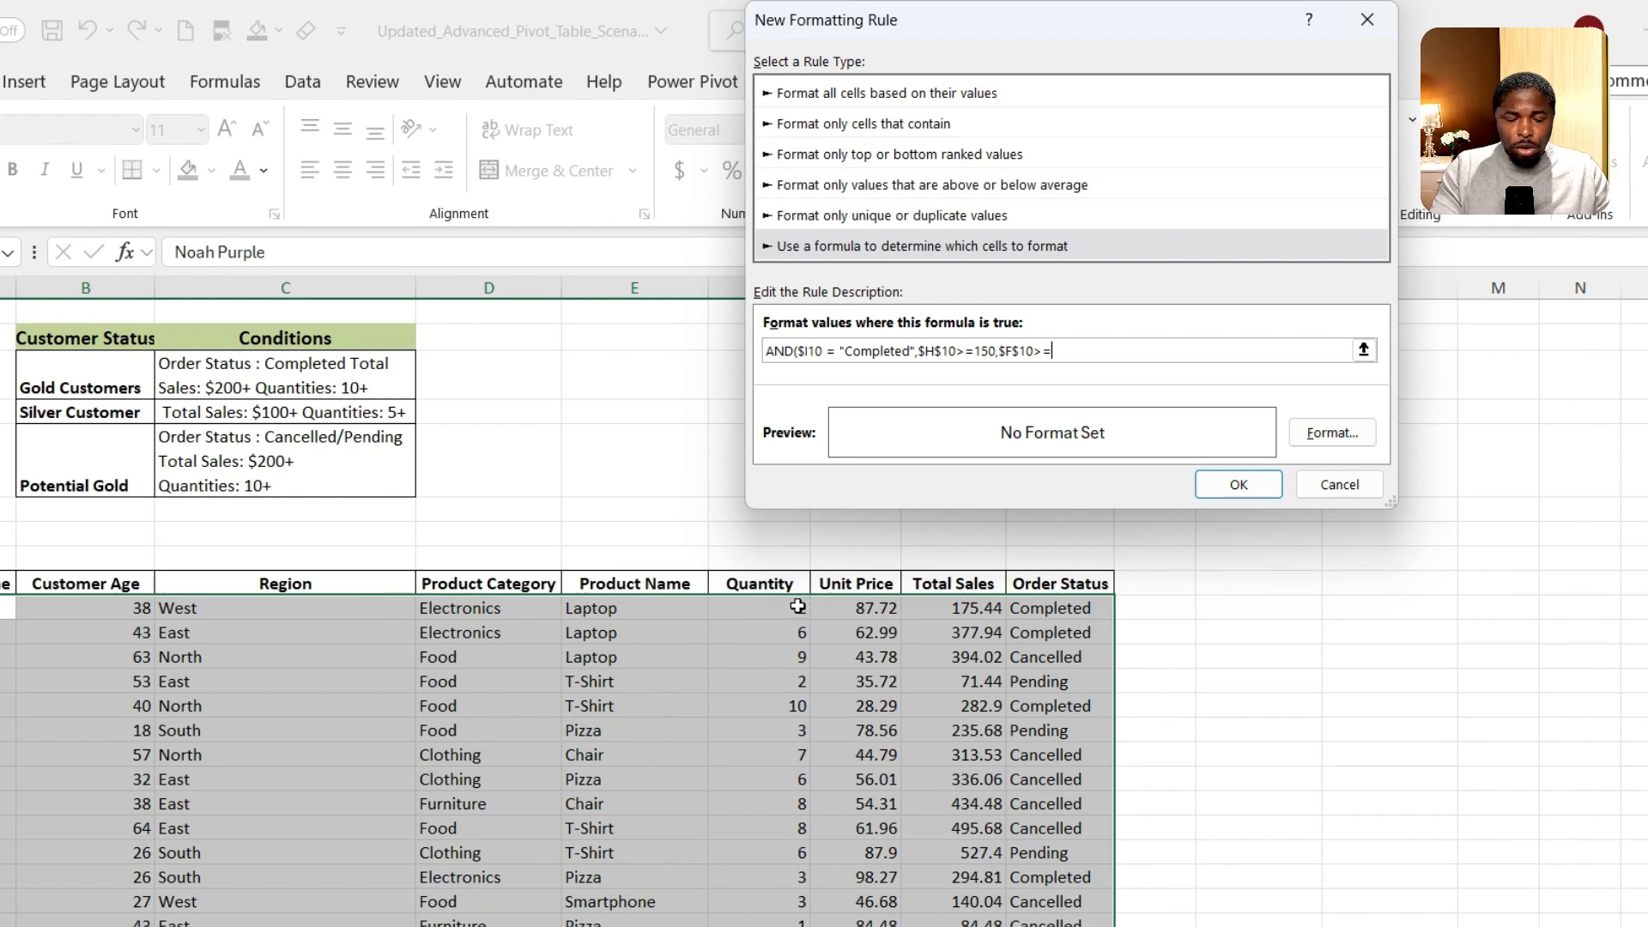
type("6")
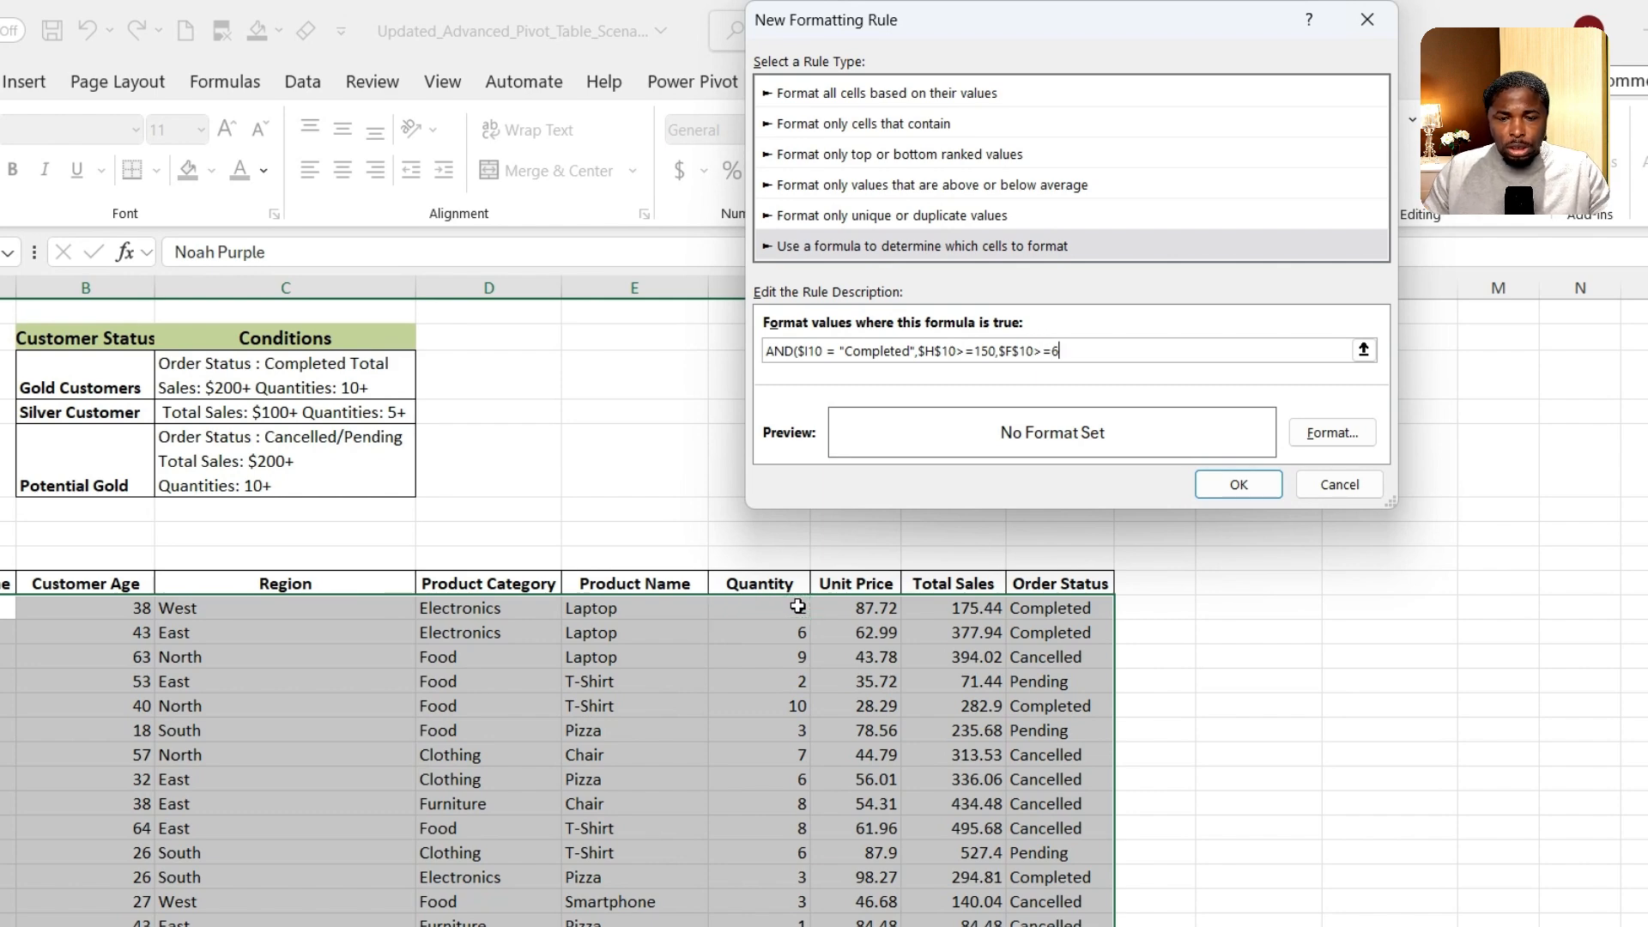
Unlock the rows of the Quantity and Total Sales references and close the formula as AND($I10 = "Completed",$H10>=150,$F10>=6)
left_click(1018, 353)
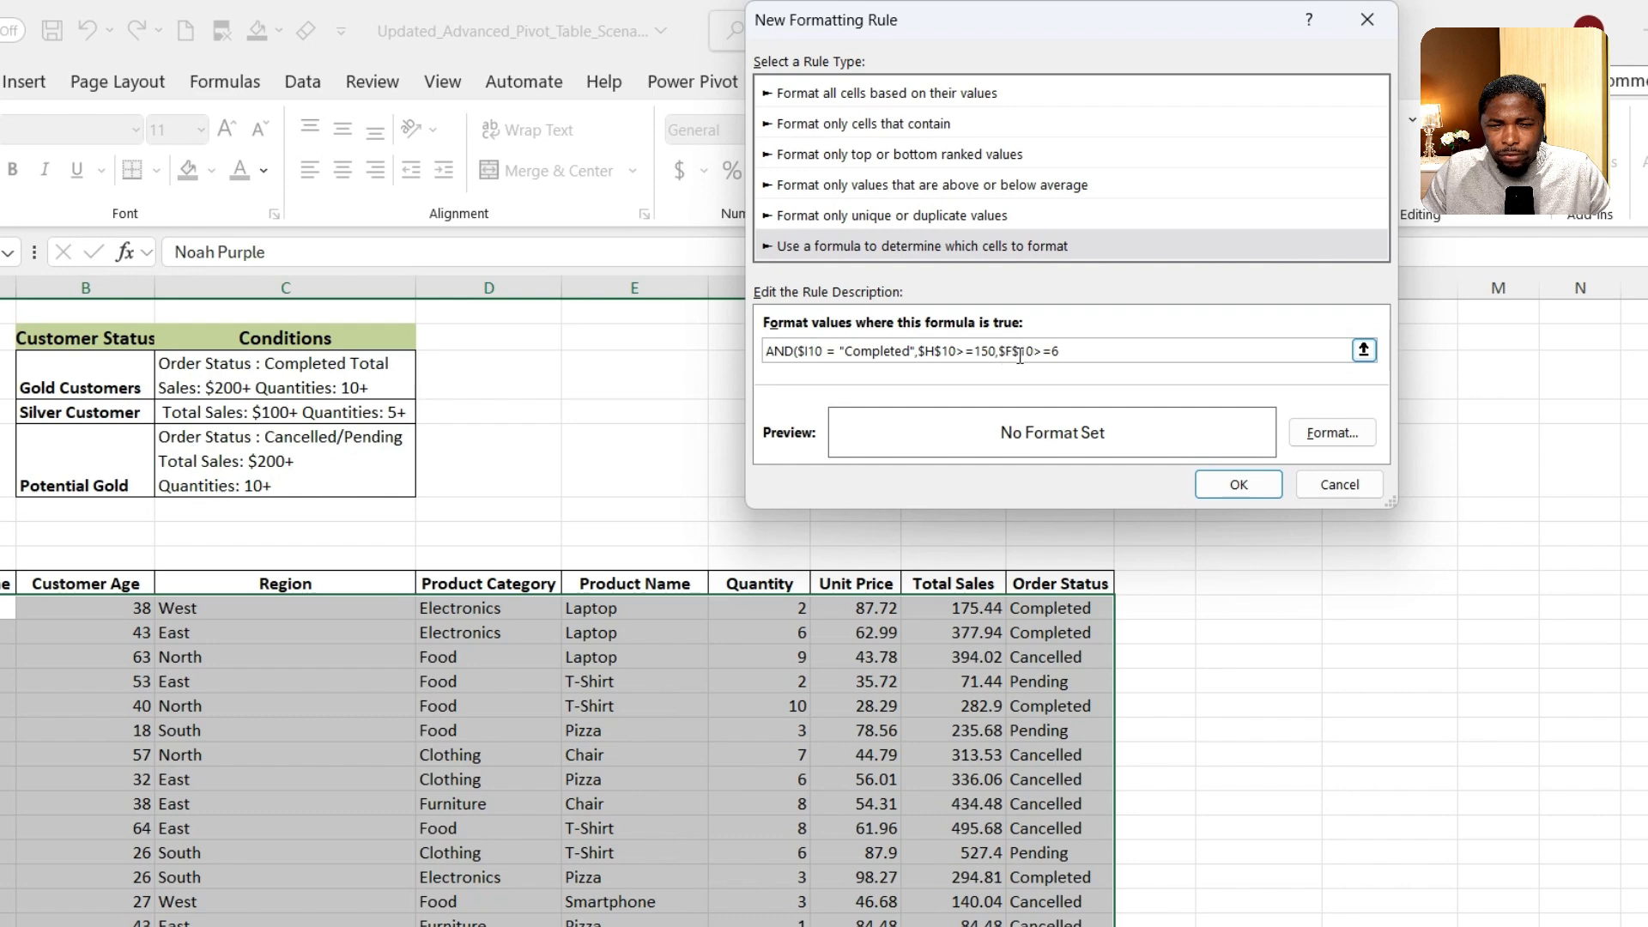
key("BackSpace")
key("Left")
key("Left")
key("Left")
key("Left")
key("Left")
key("Left")
key("Left")
key("Left")
key("Left")
key("Left")
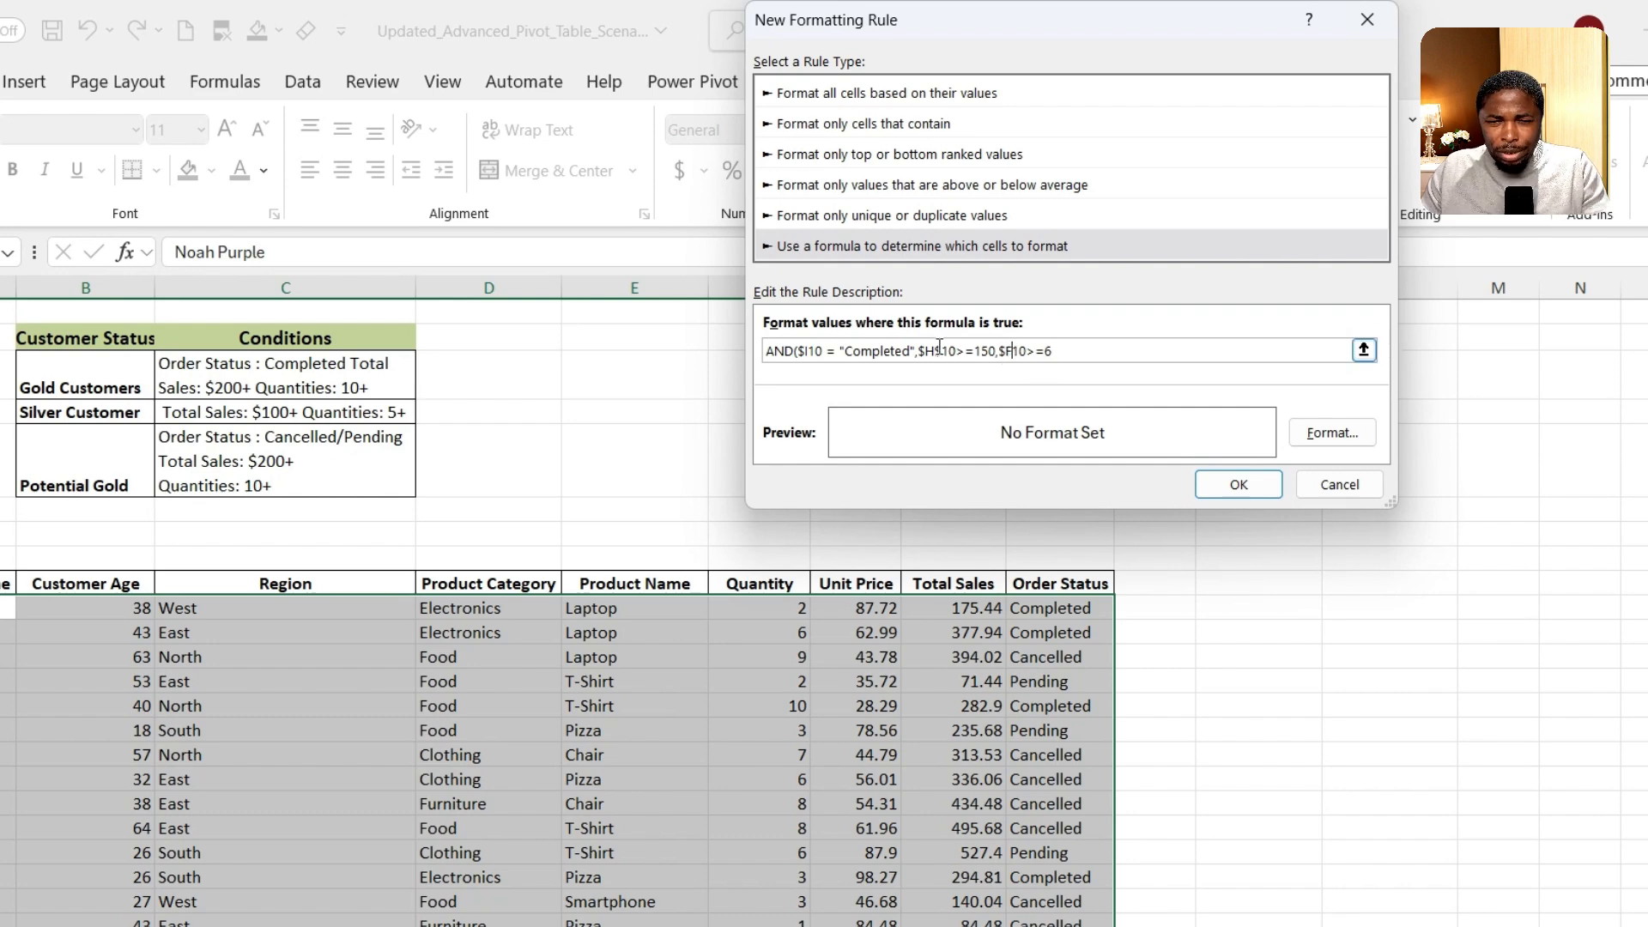
key("BackSpace")
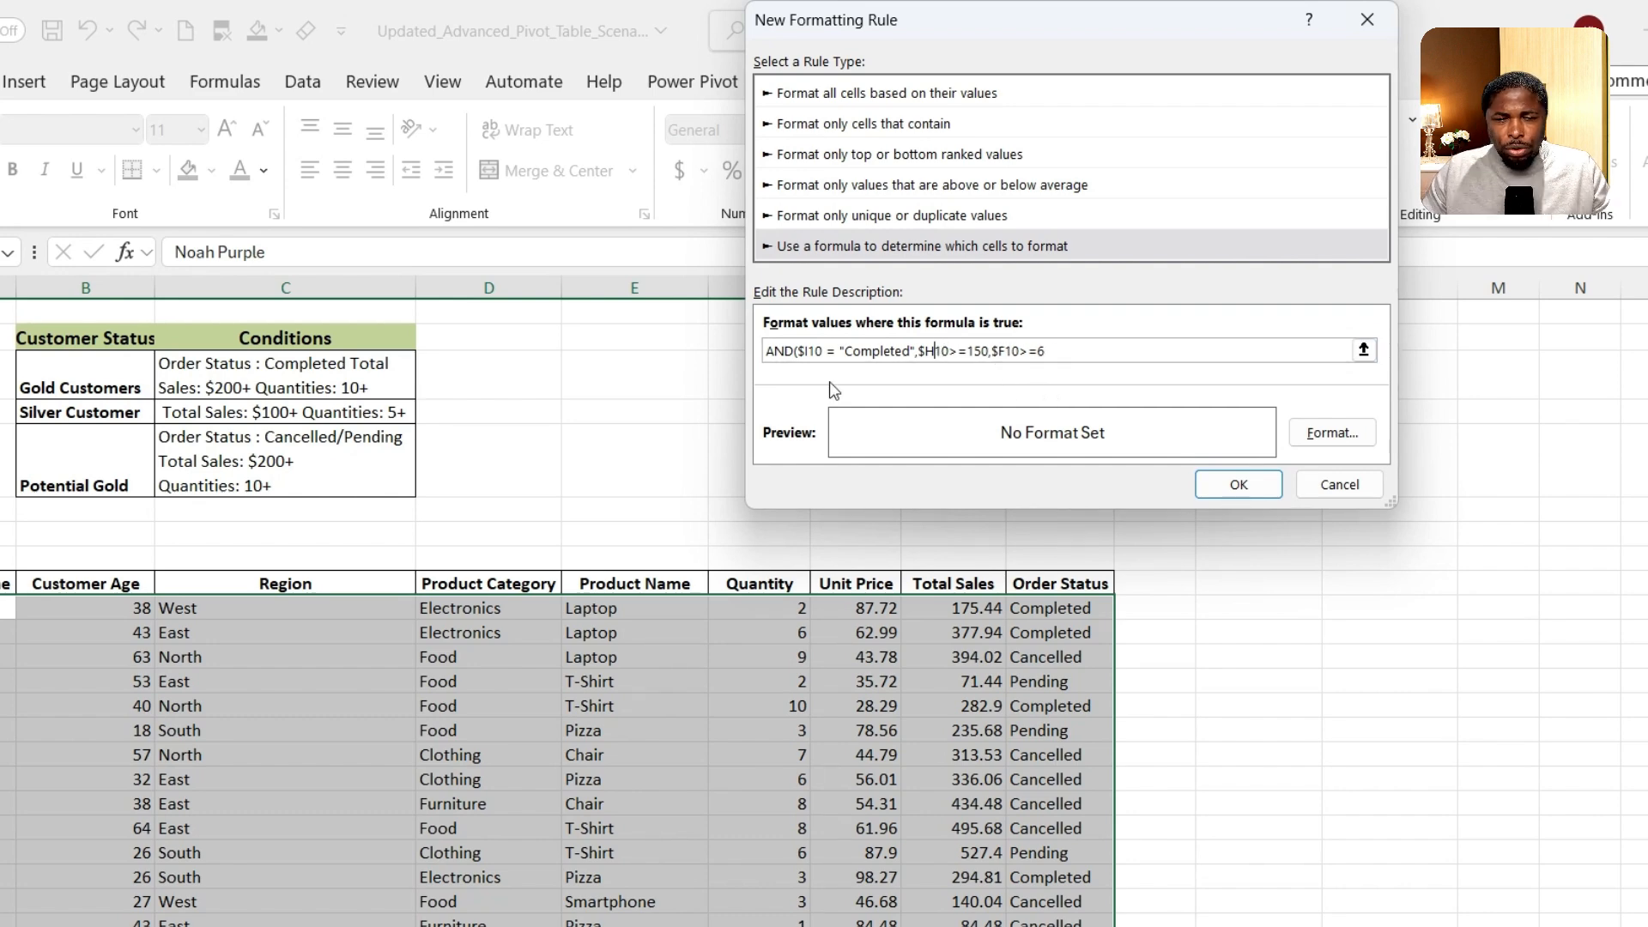
key("Tab")
left_click(1069, 355)
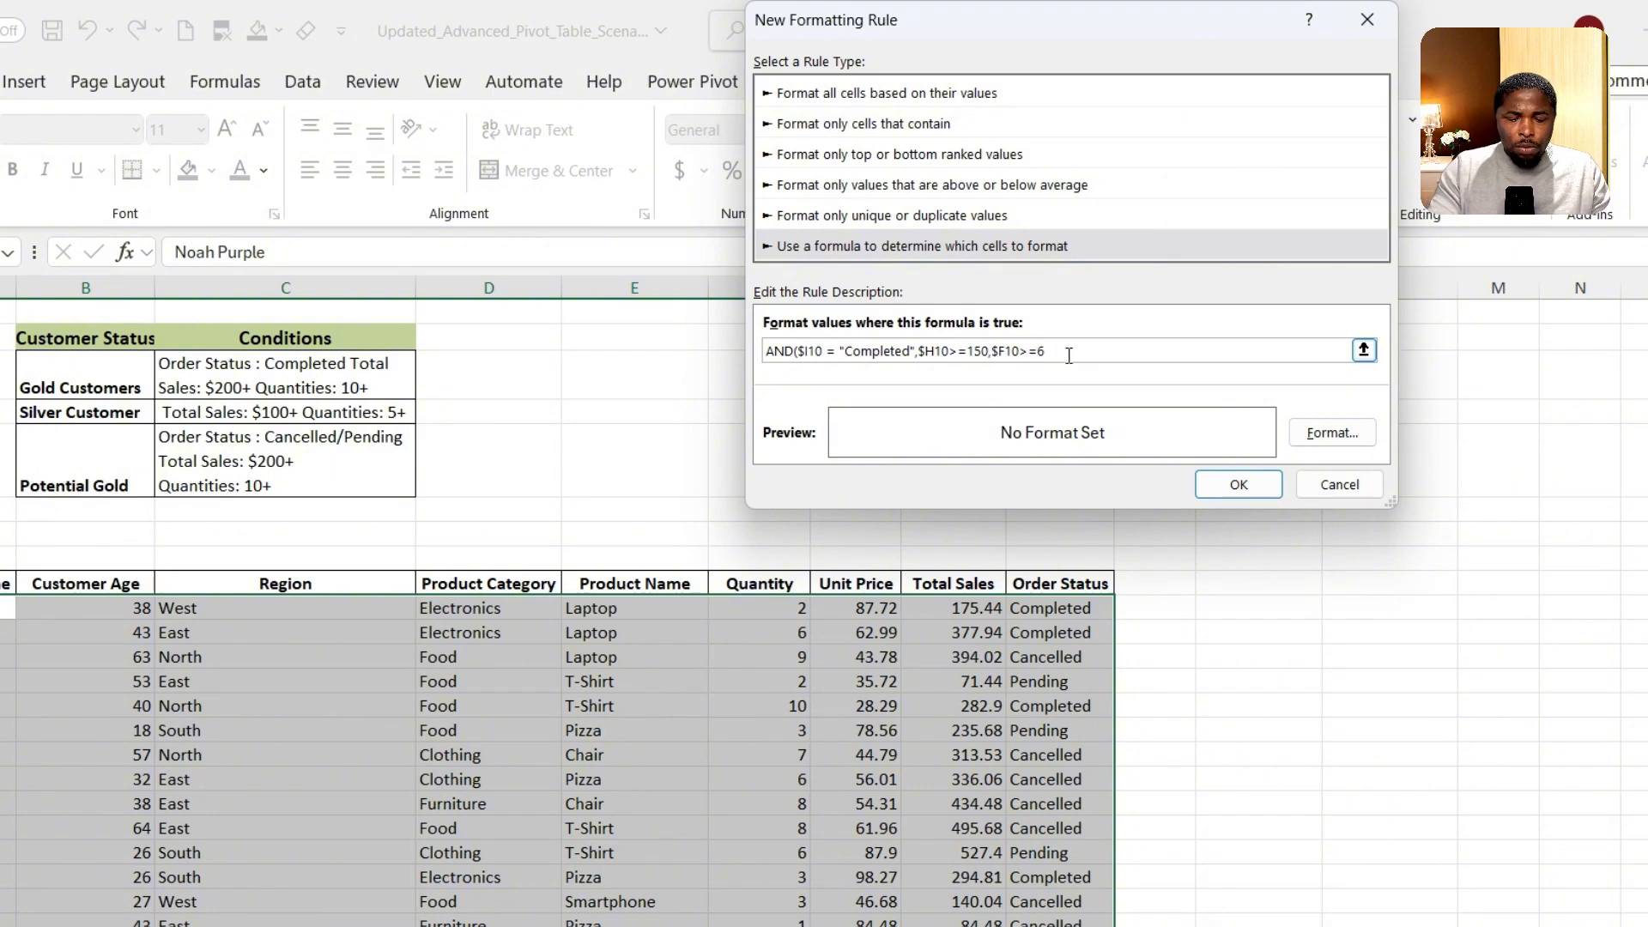
type(")")
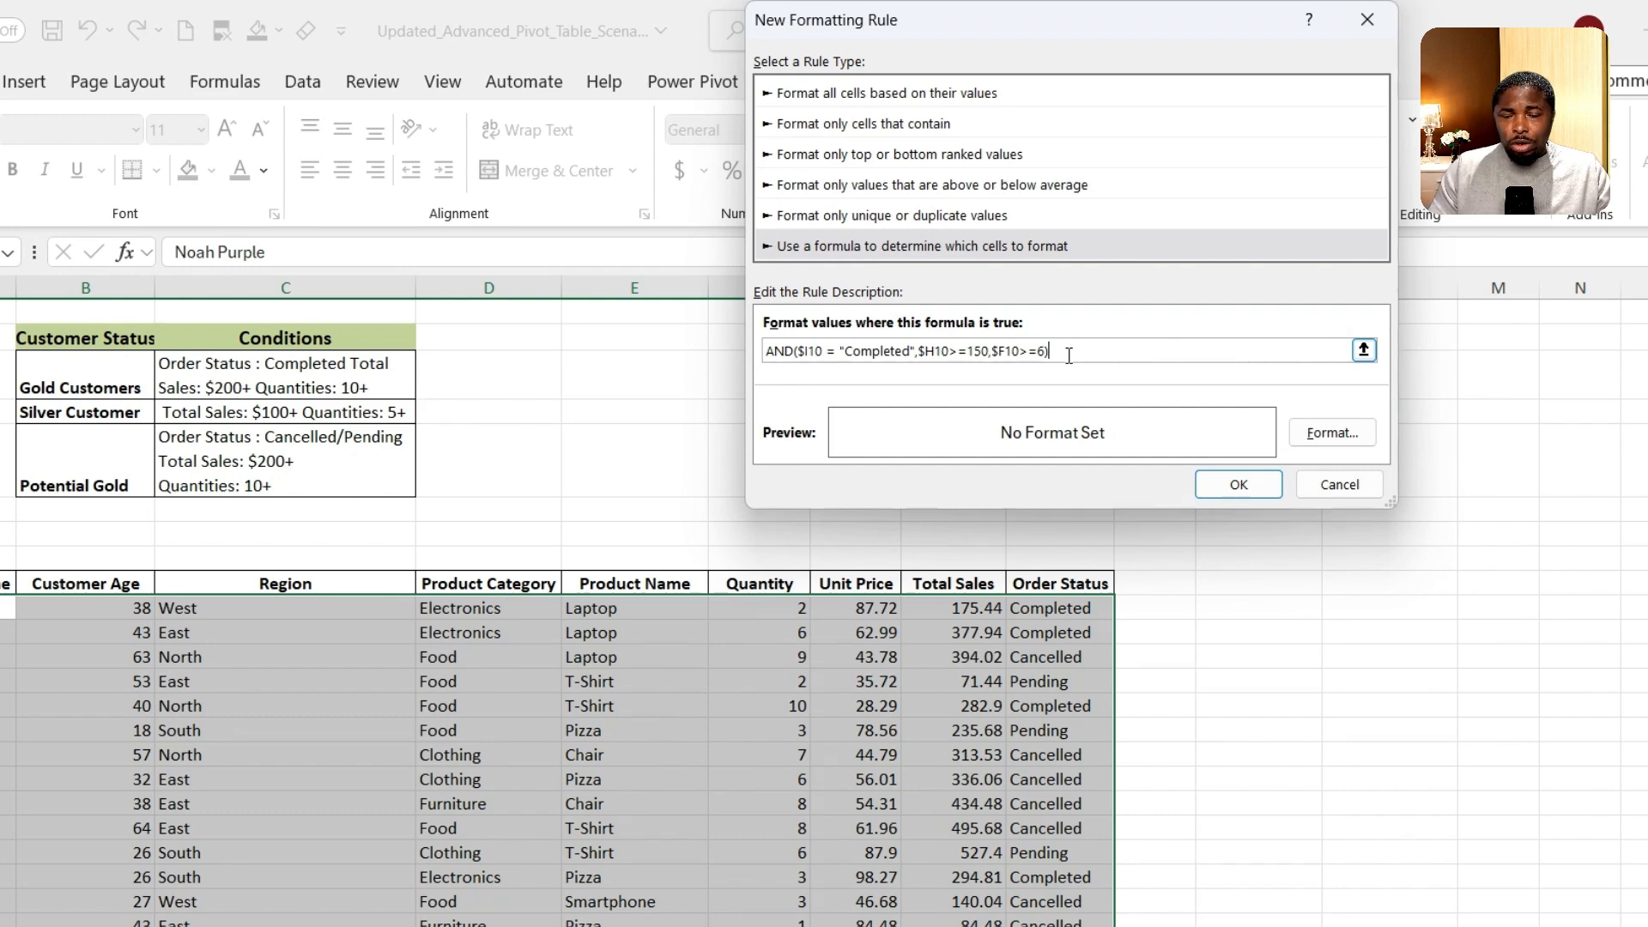
Give the rule a light olive-green background fill, apply it, and check the sales rows for highlighting
left_click(1338, 434)
left_click(1026, 64)
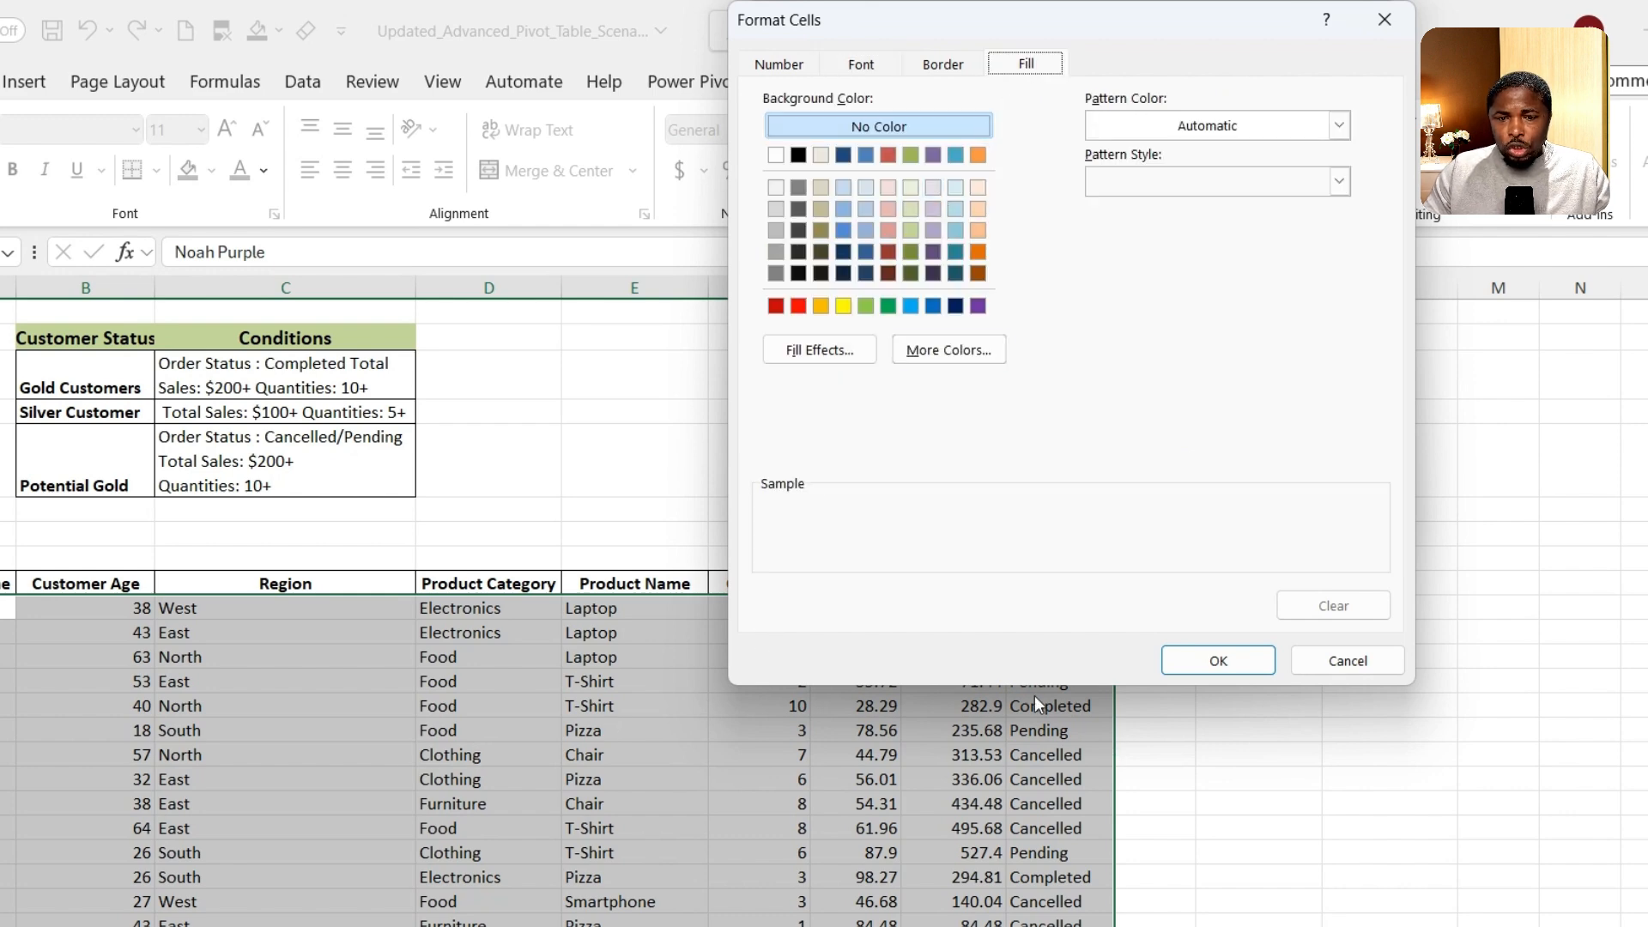
left_click(912, 209)
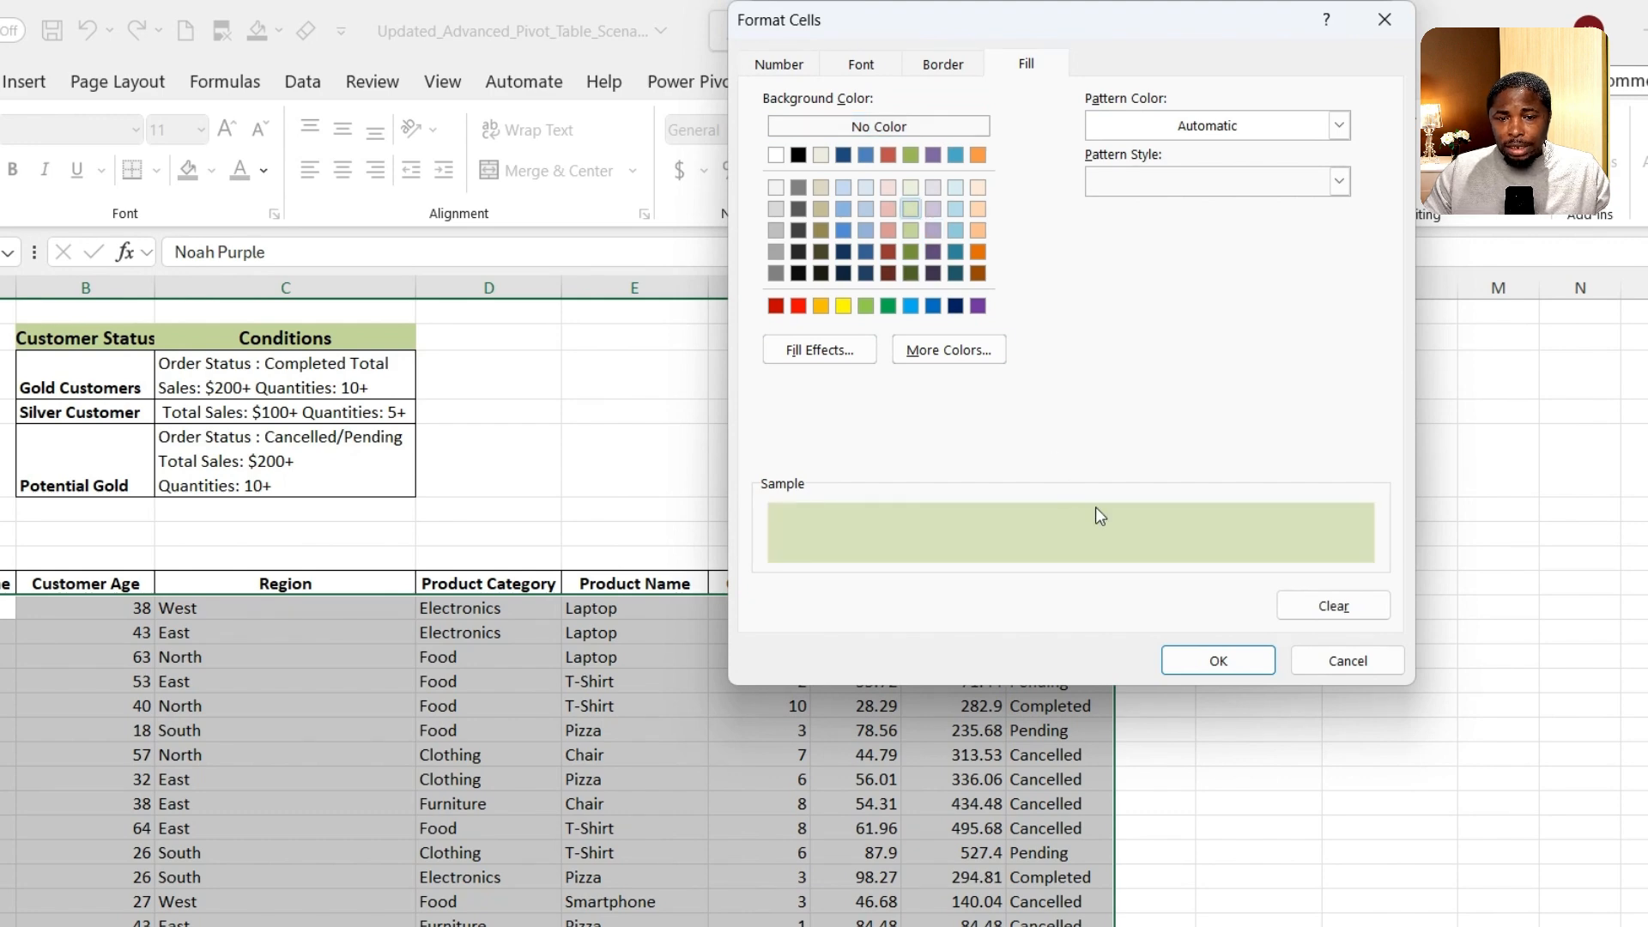
left_click(1242, 671)
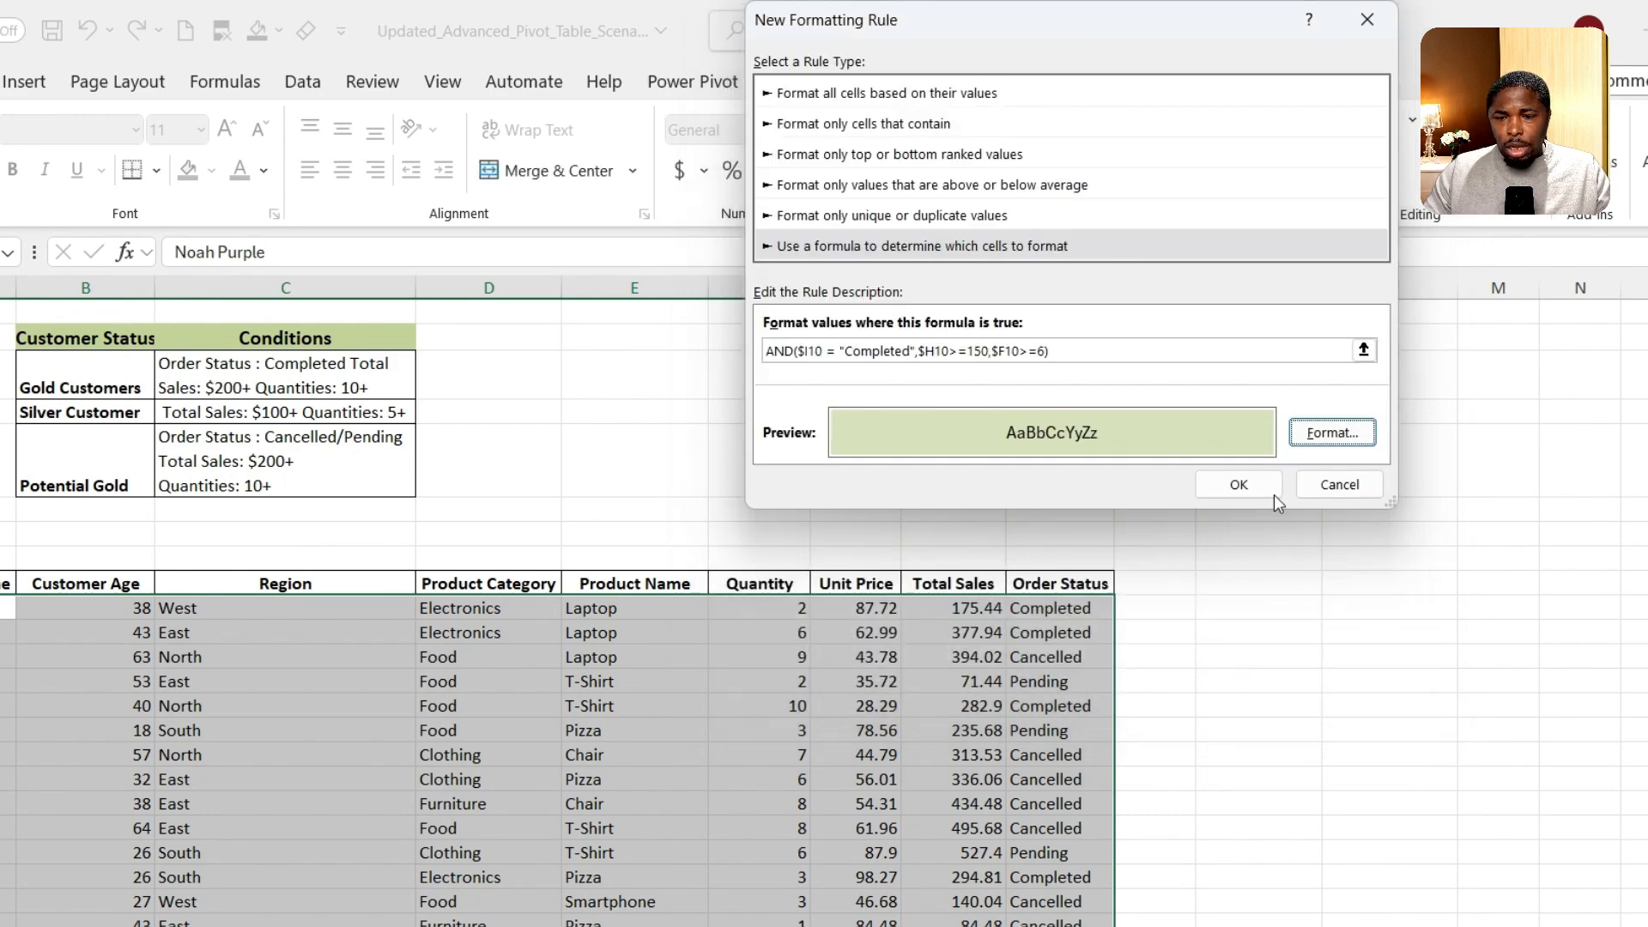
left_click(1252, 482)
scroll(687, 670, "down", 5)
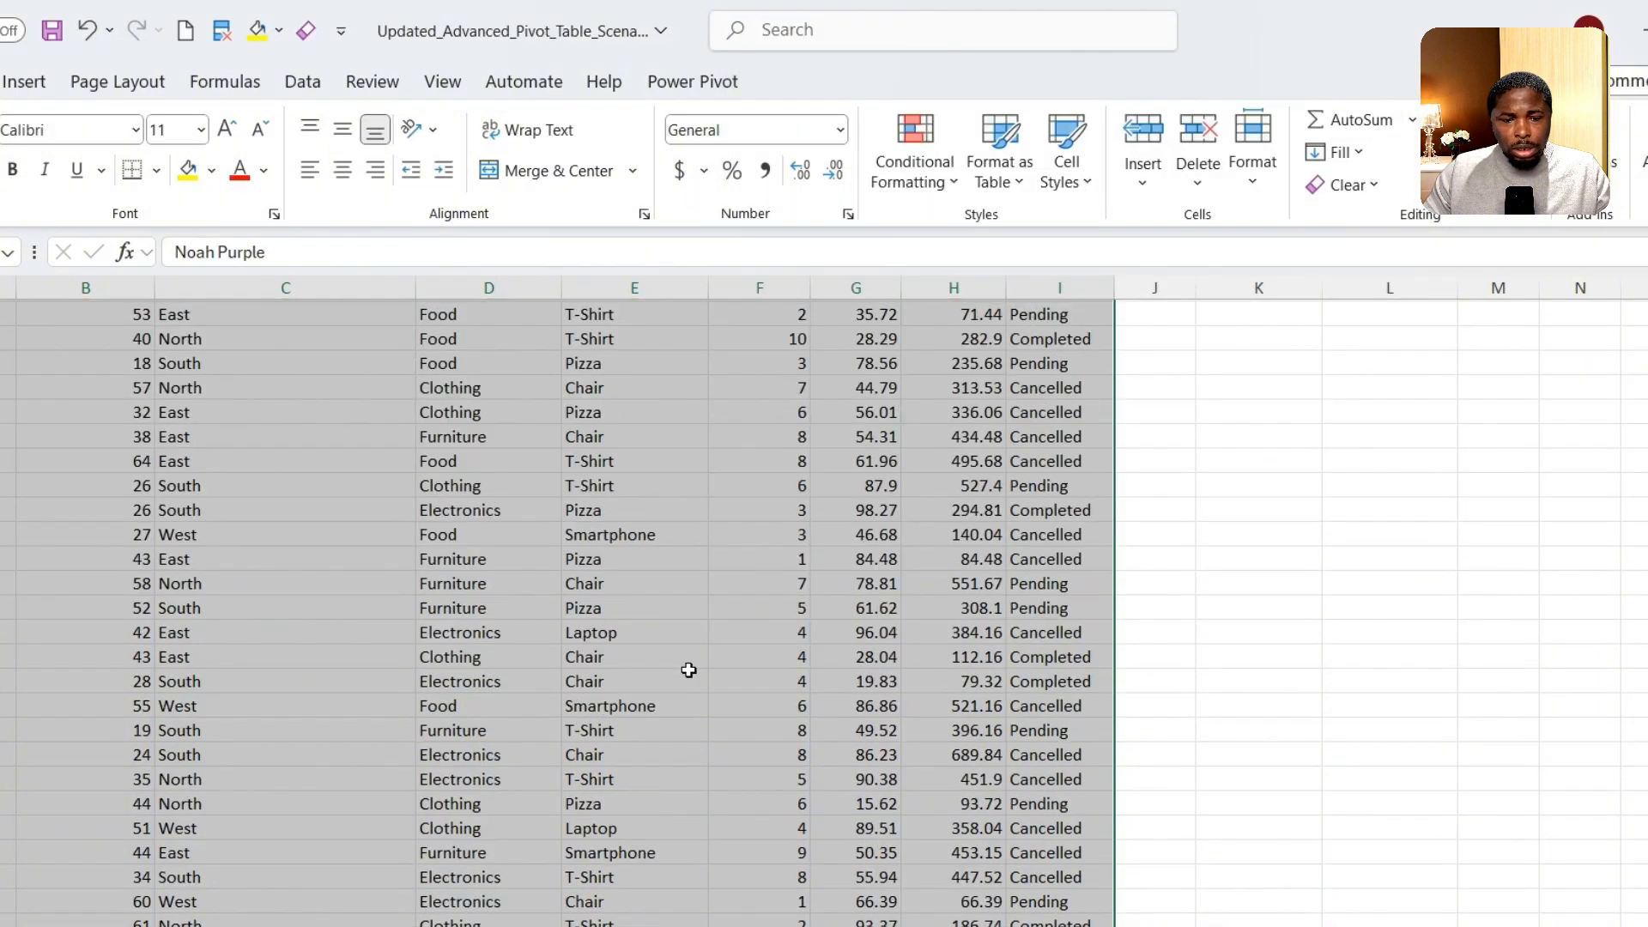
scroll(692, 677, "up", 5)
scroll(712, 738, "down", 2)
scroll(712, 739, "up", 2)
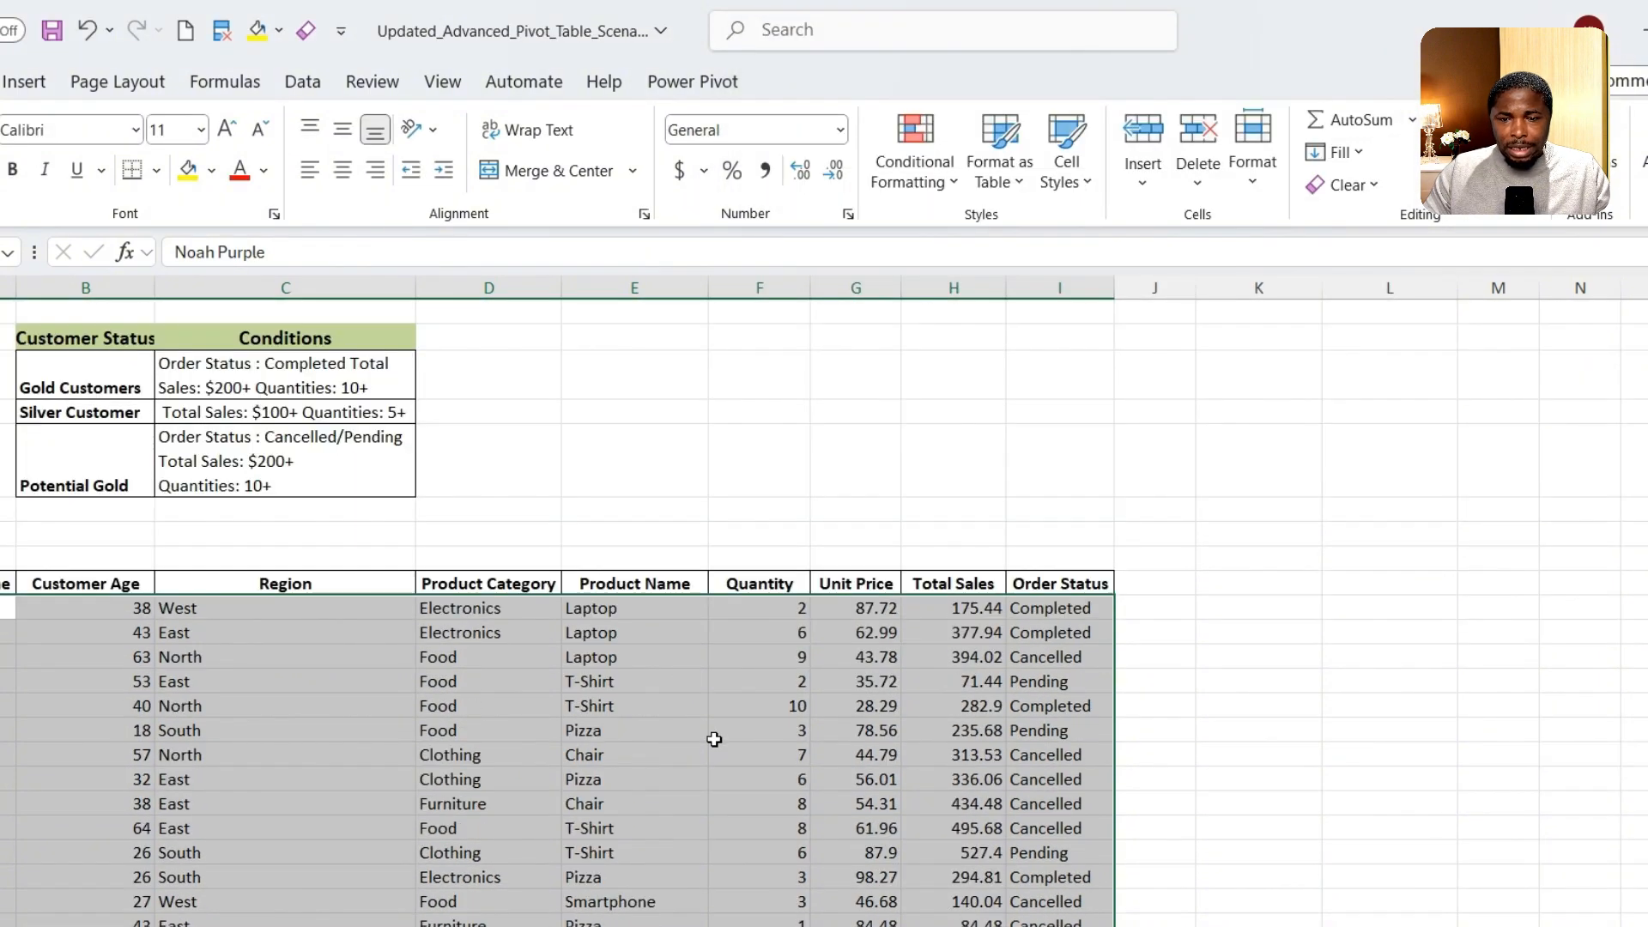
Edit the existing rule and remove the surplus quotation marks so its formula is =AND($I10 = "Completed",$H10>=150,$F10>=6)
left_click(954, 182)
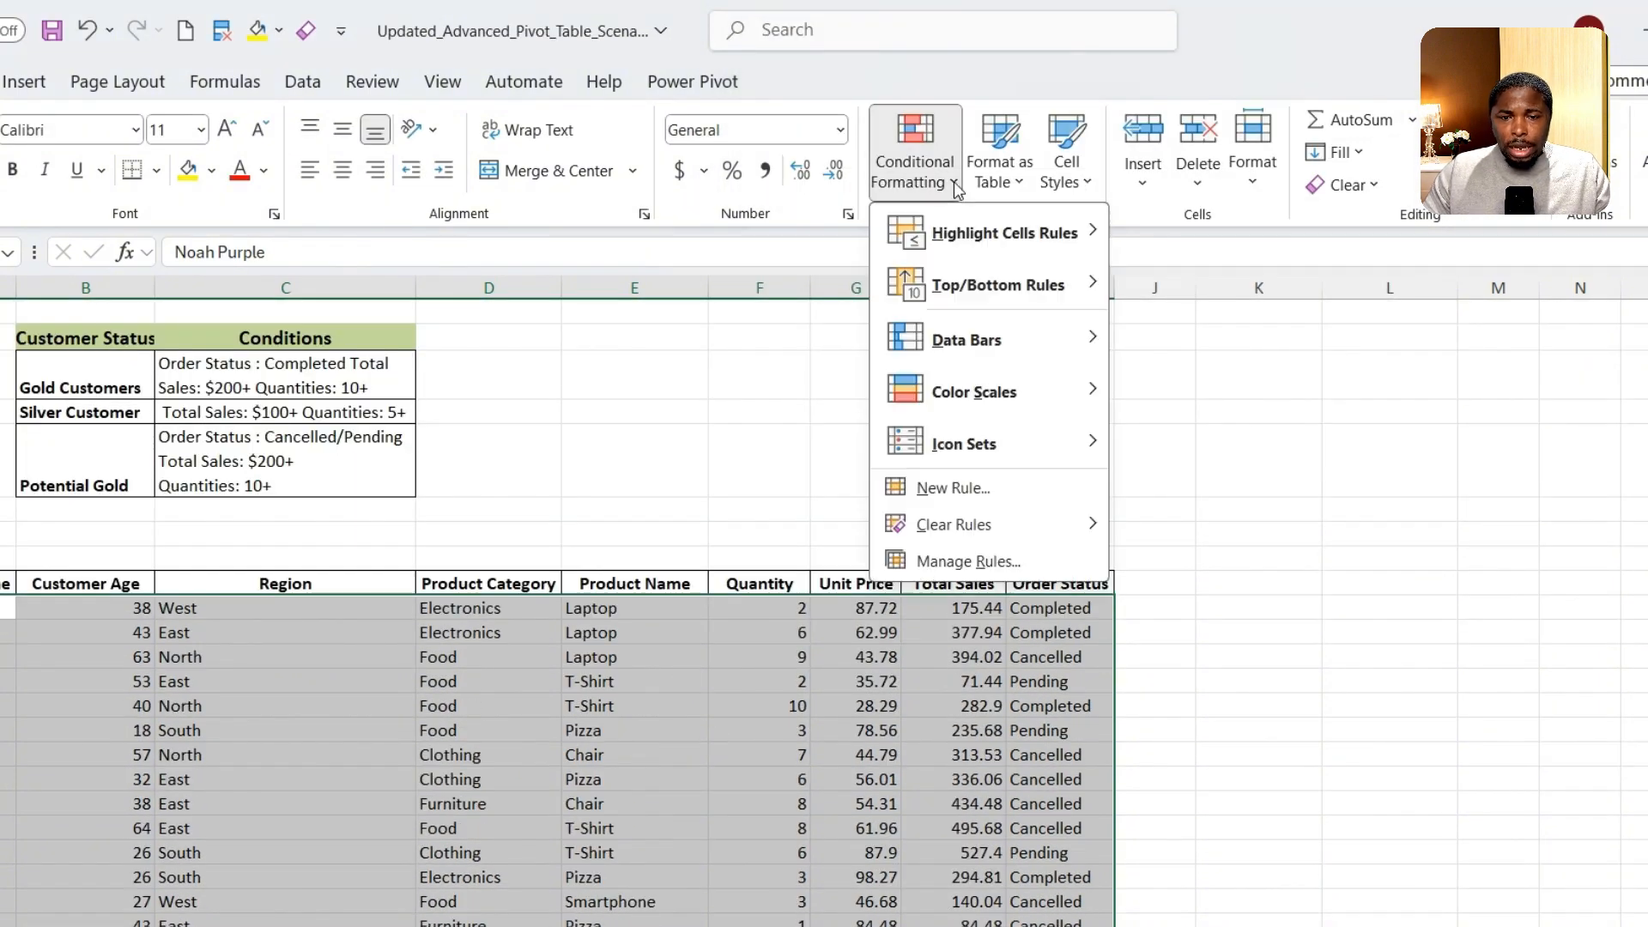
left_click(968, 562)
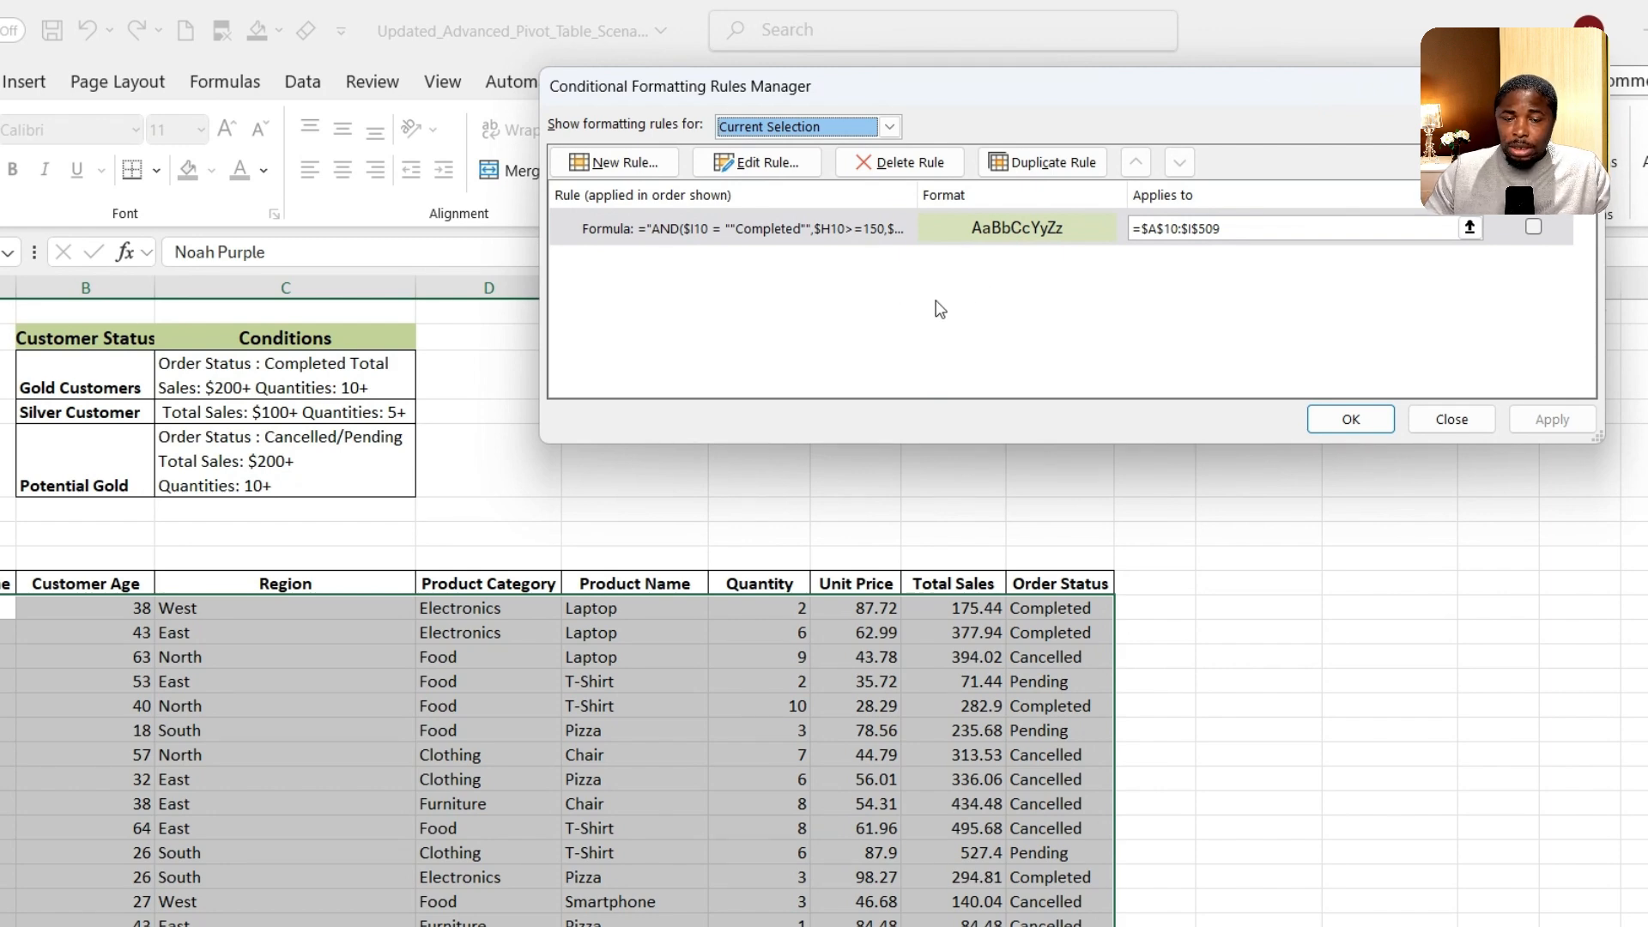
left_click(864, 229)
left_click(757, 162)
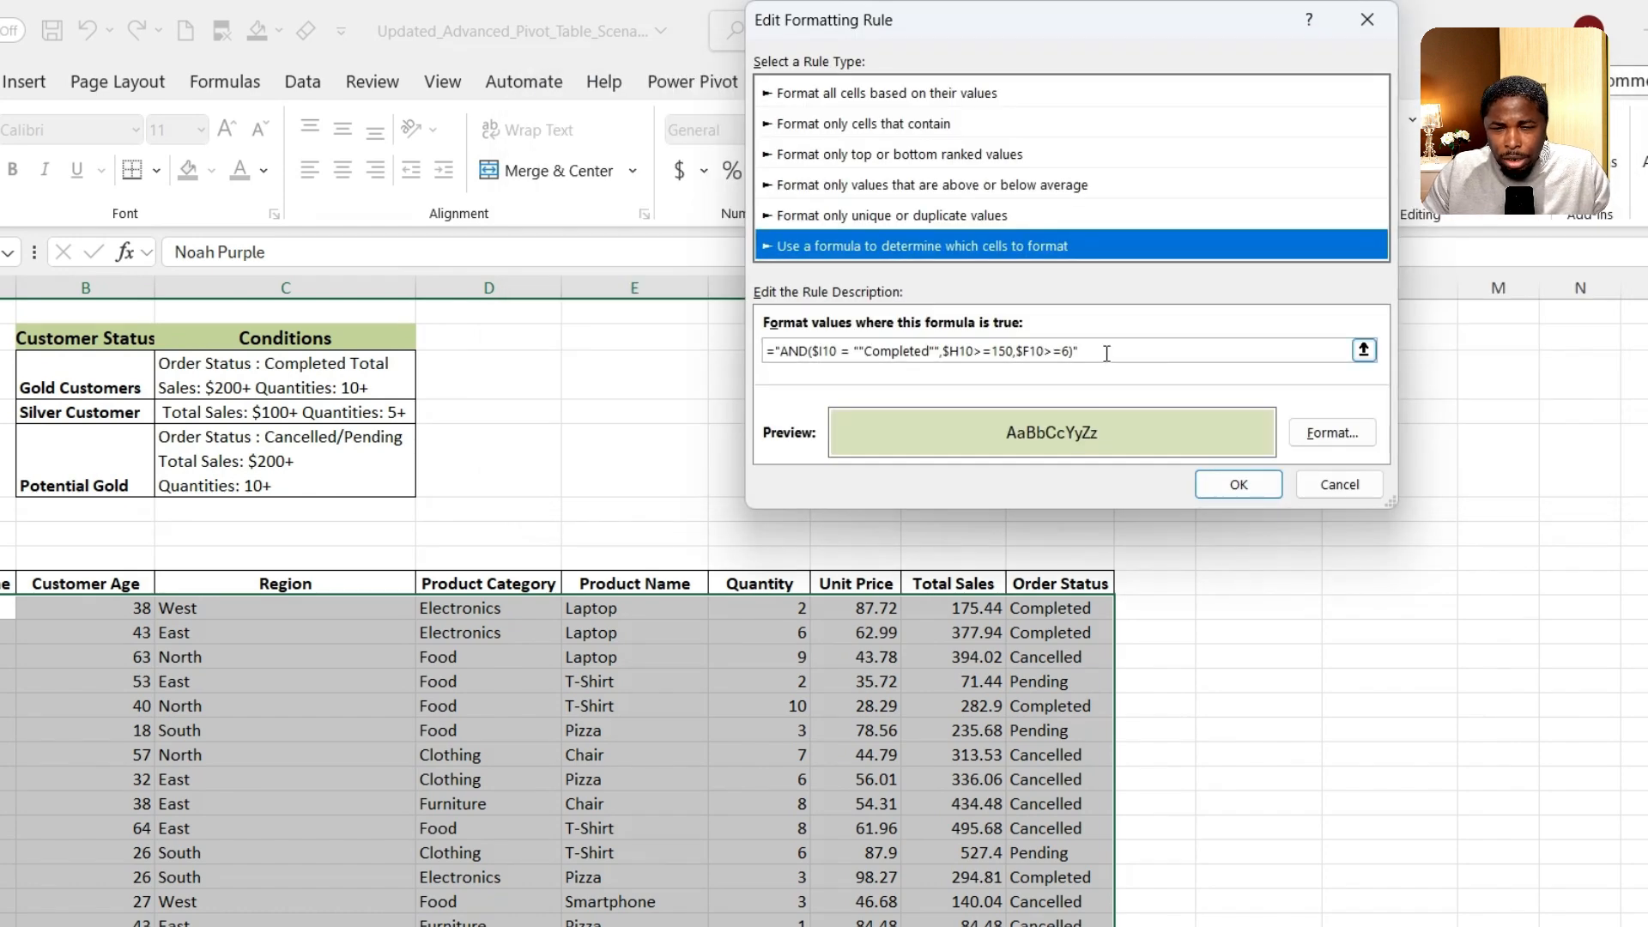
left_click(1107, 353)
key("BackSpace")
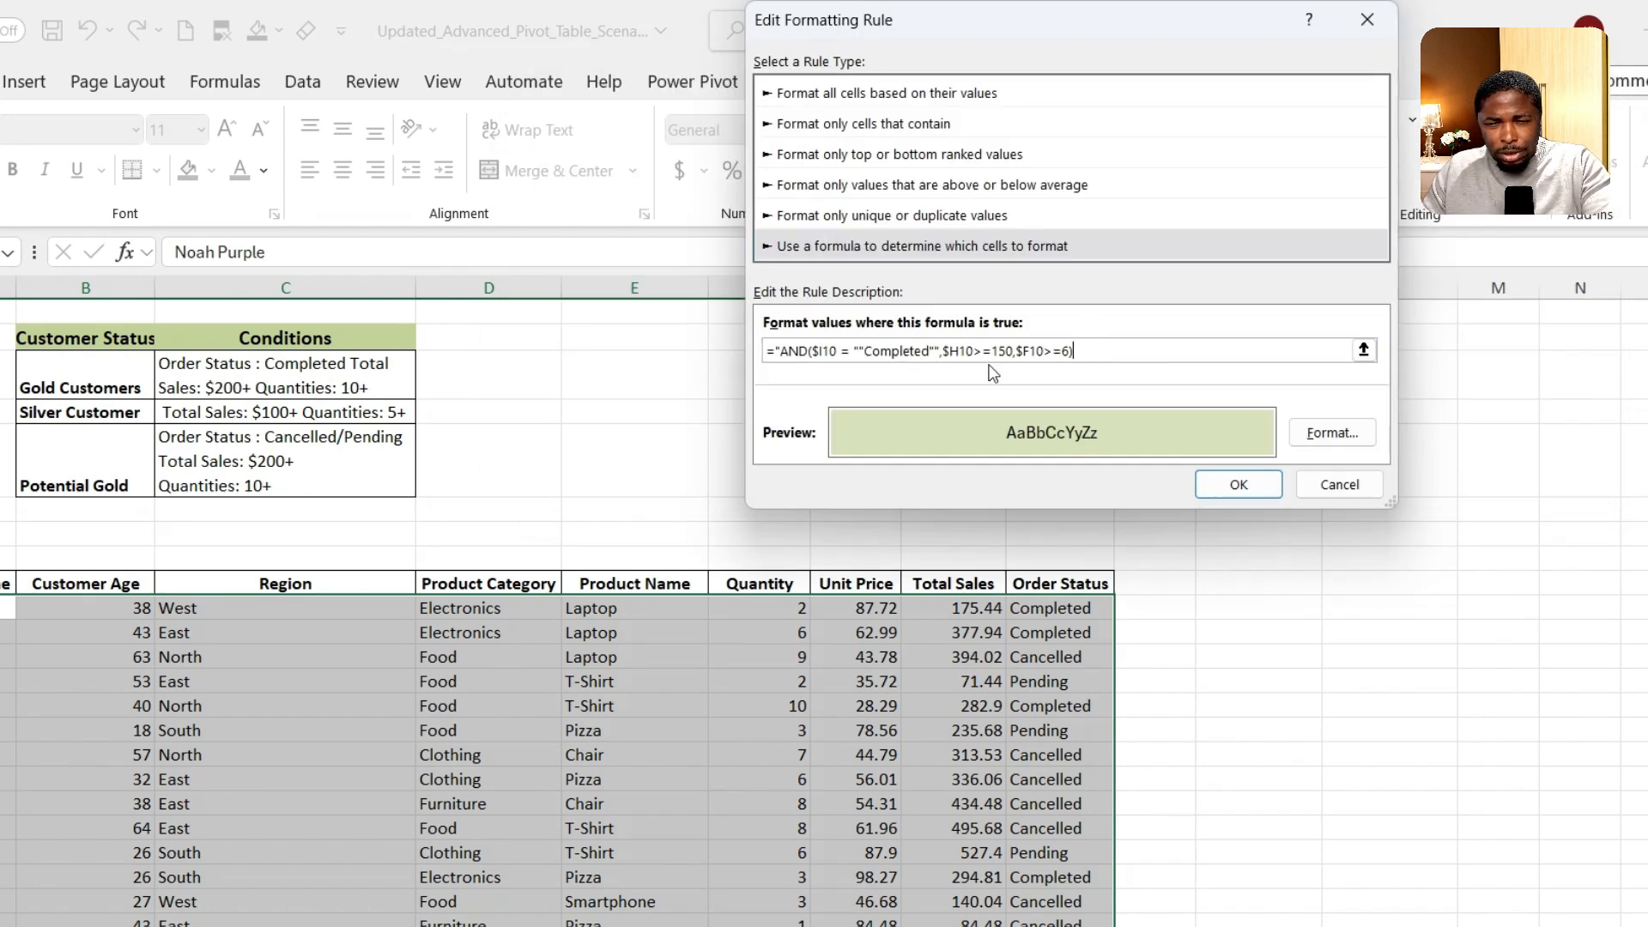
left_click(778, 351)
key("BackSpace")
left_click(856, 351)
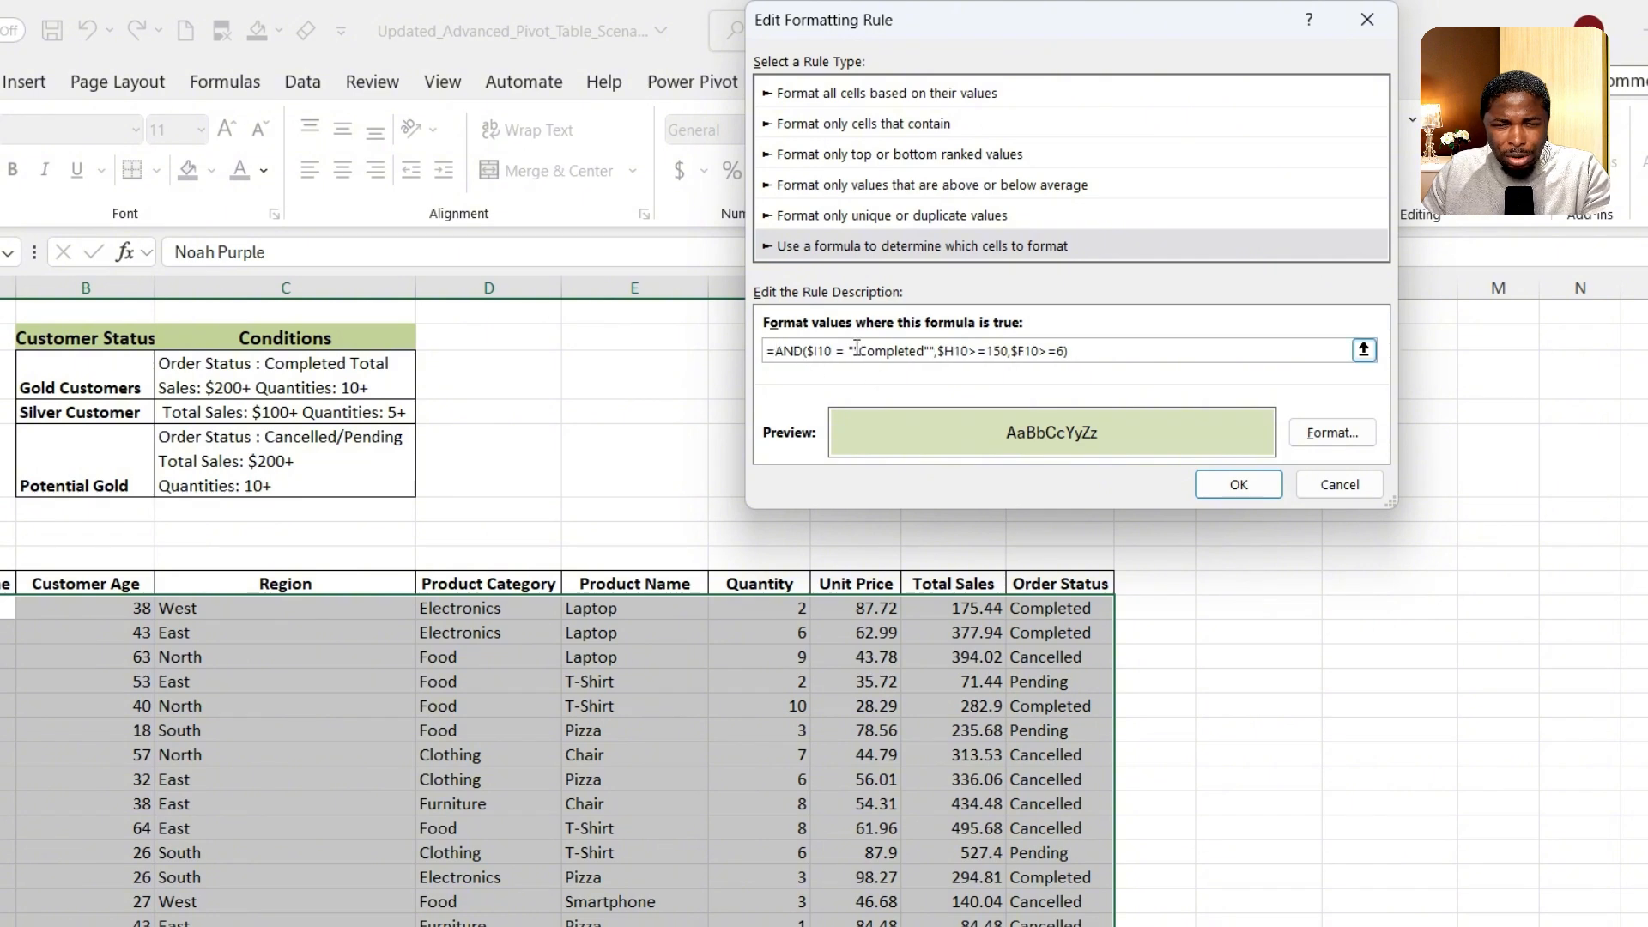
key("BackSpace")
left_click(926, 352)
key("BackSpace")
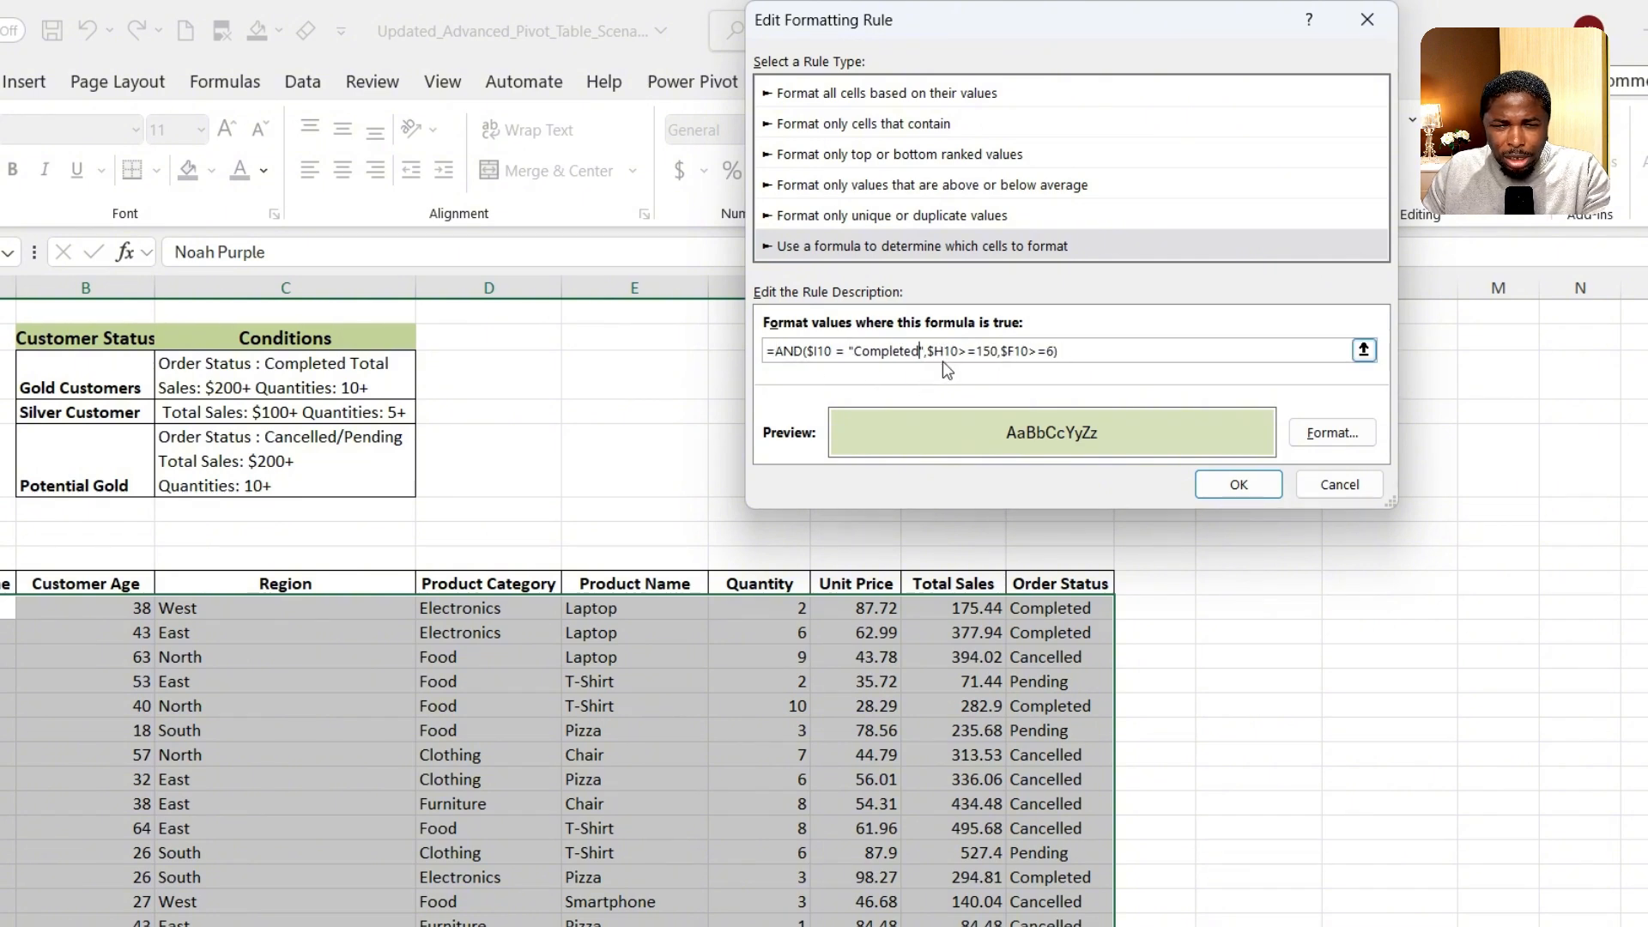
Save the corrected rule, apply it to the sales data, and look through the records for highlighted rows
left_click(1083, 354)
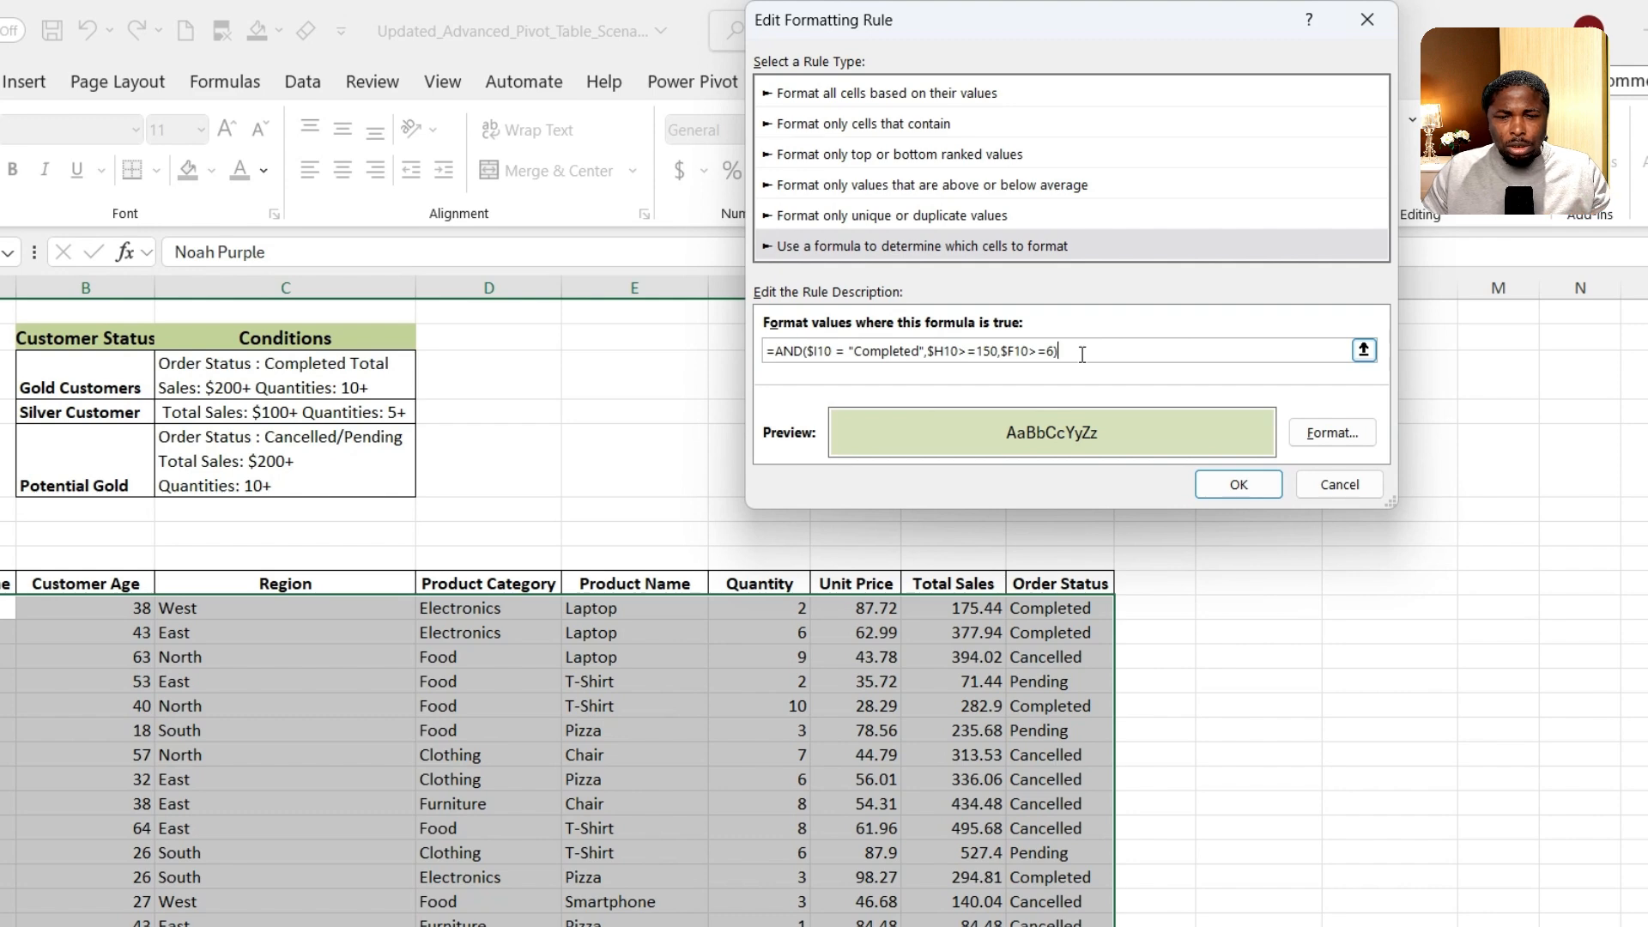
left_click(1253, 492)
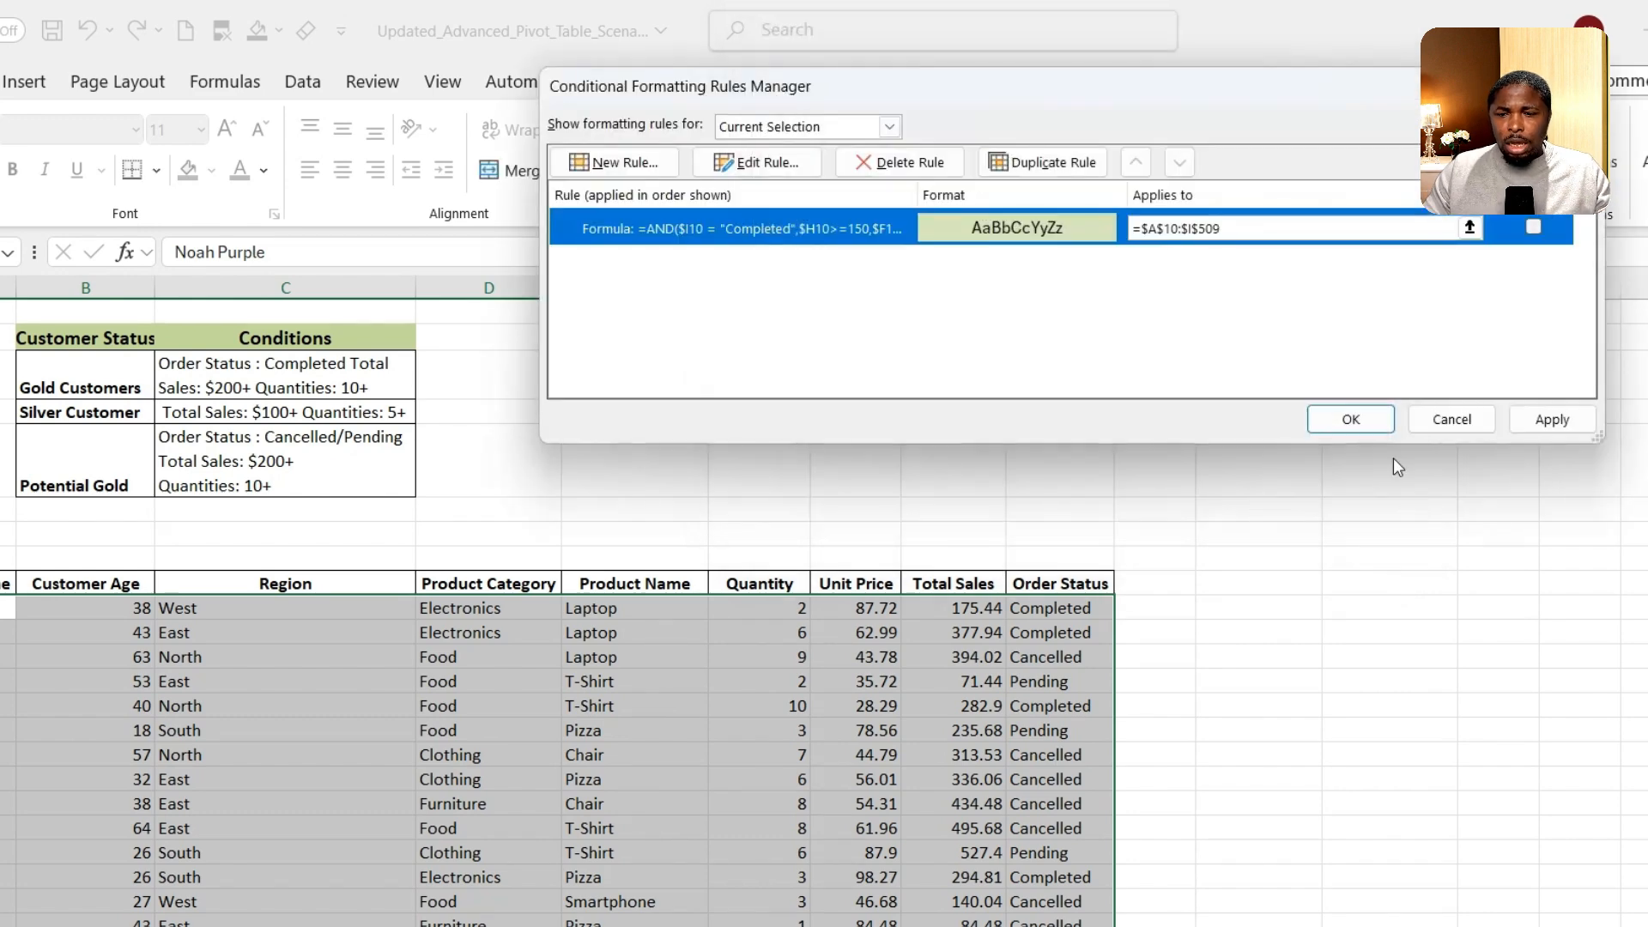
left_click(1540, 420)
left_click(1351, 419)
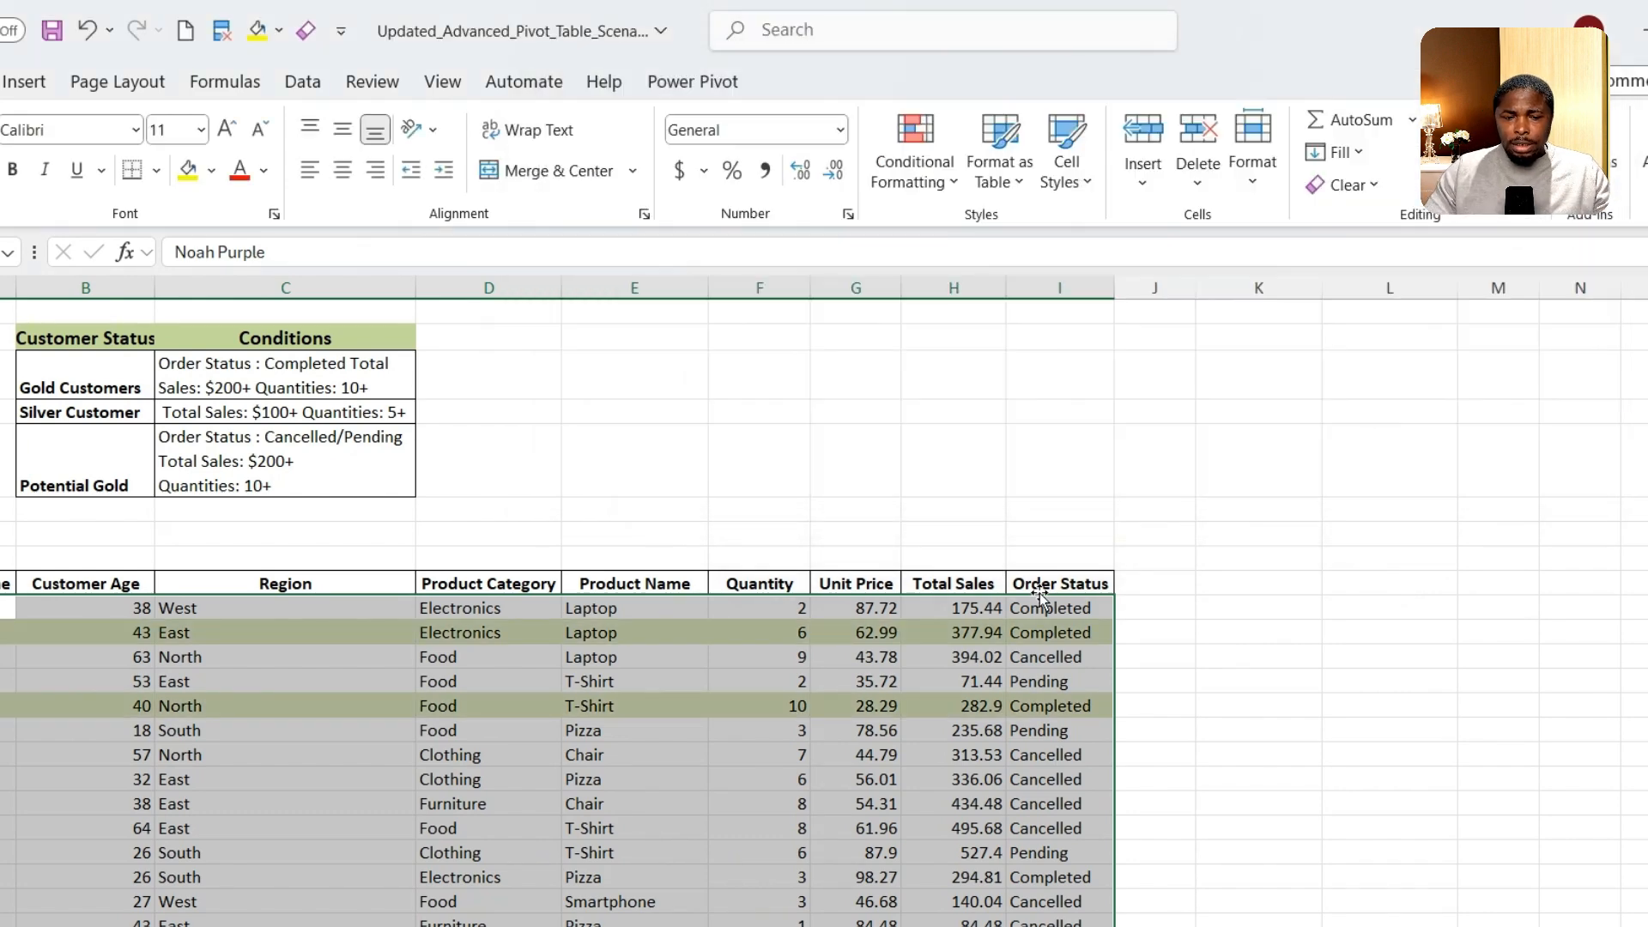
scroll(1038, 594, "down", 2)
left_click(1023, 807)
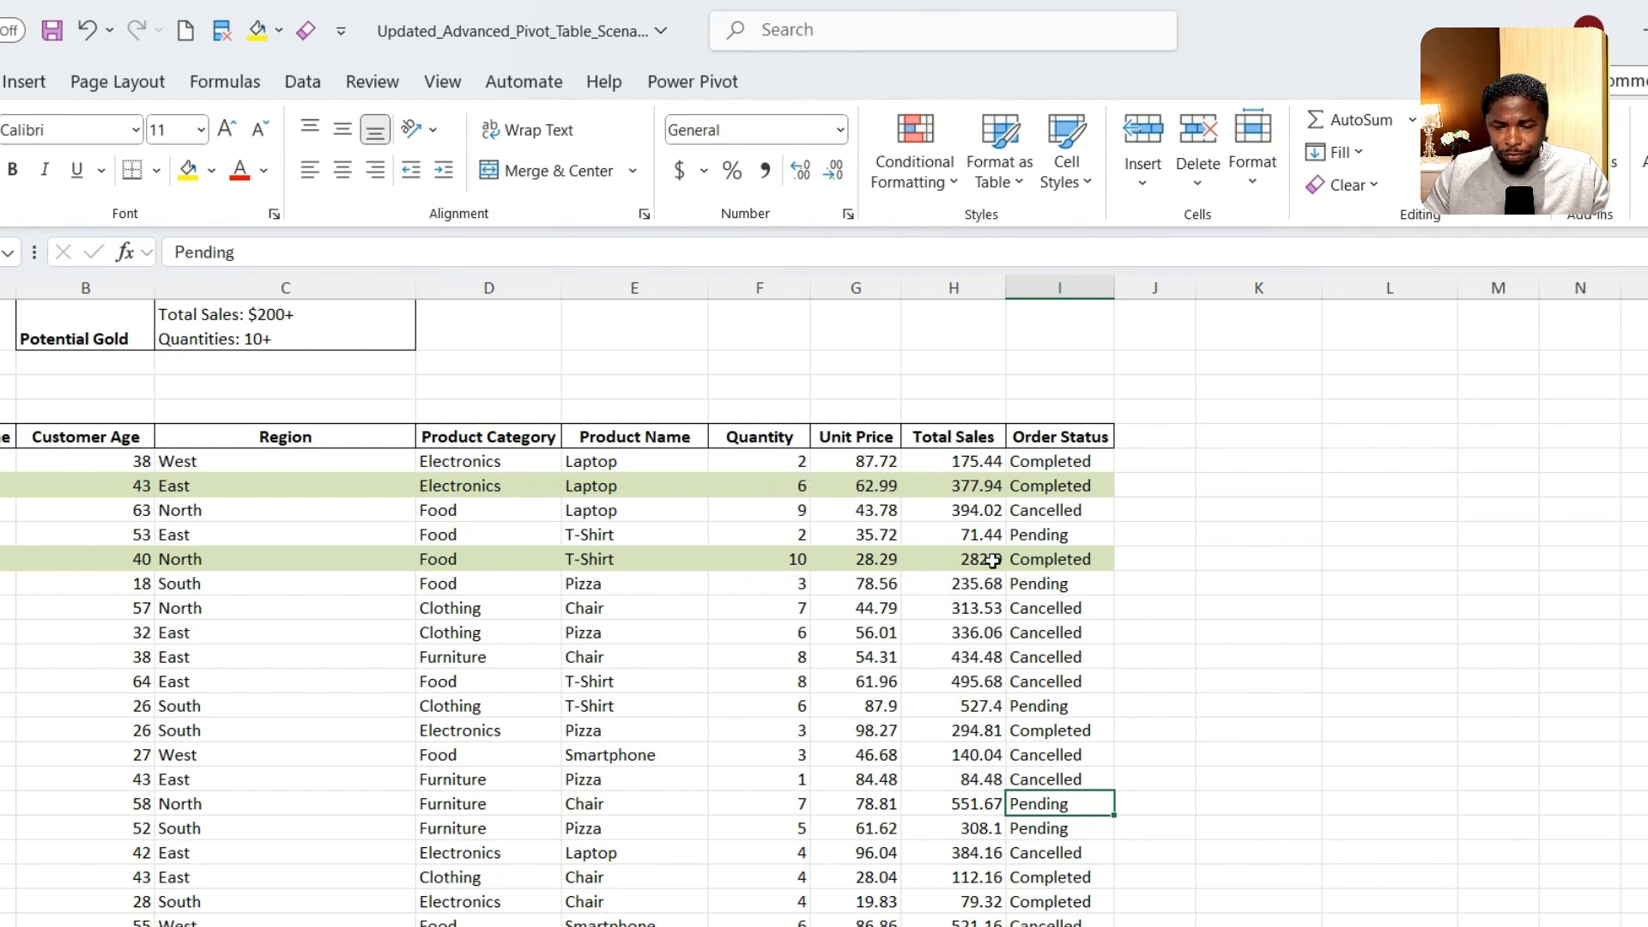
scroll(1100, 559, "down", 15)
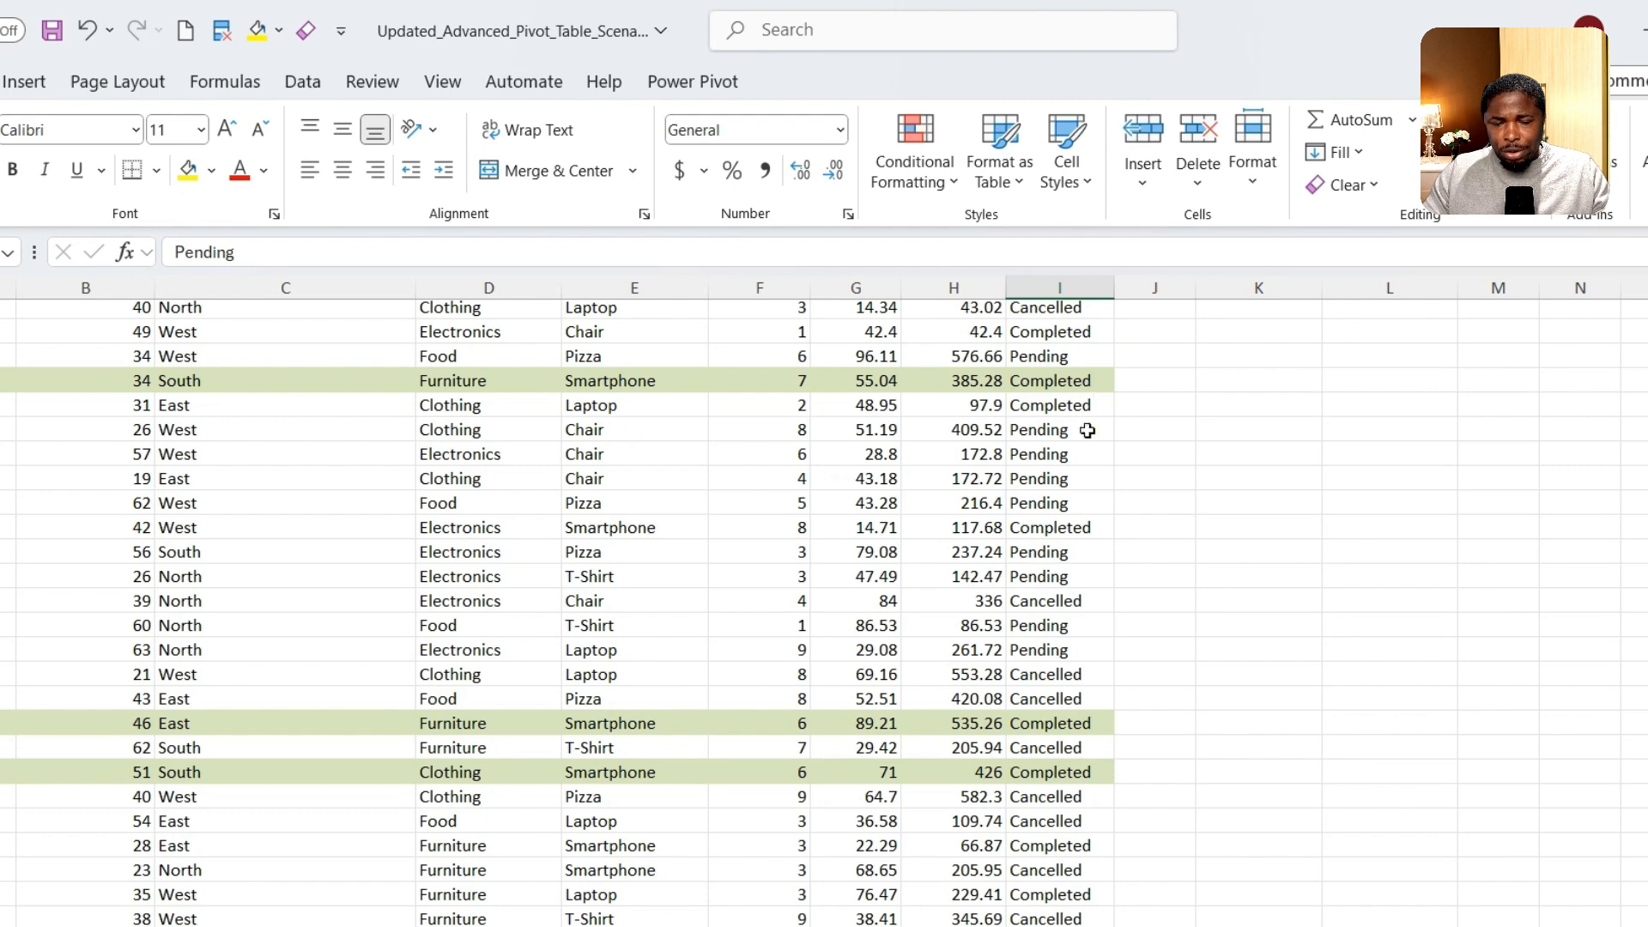
scroll(994, 871, "down", 9)
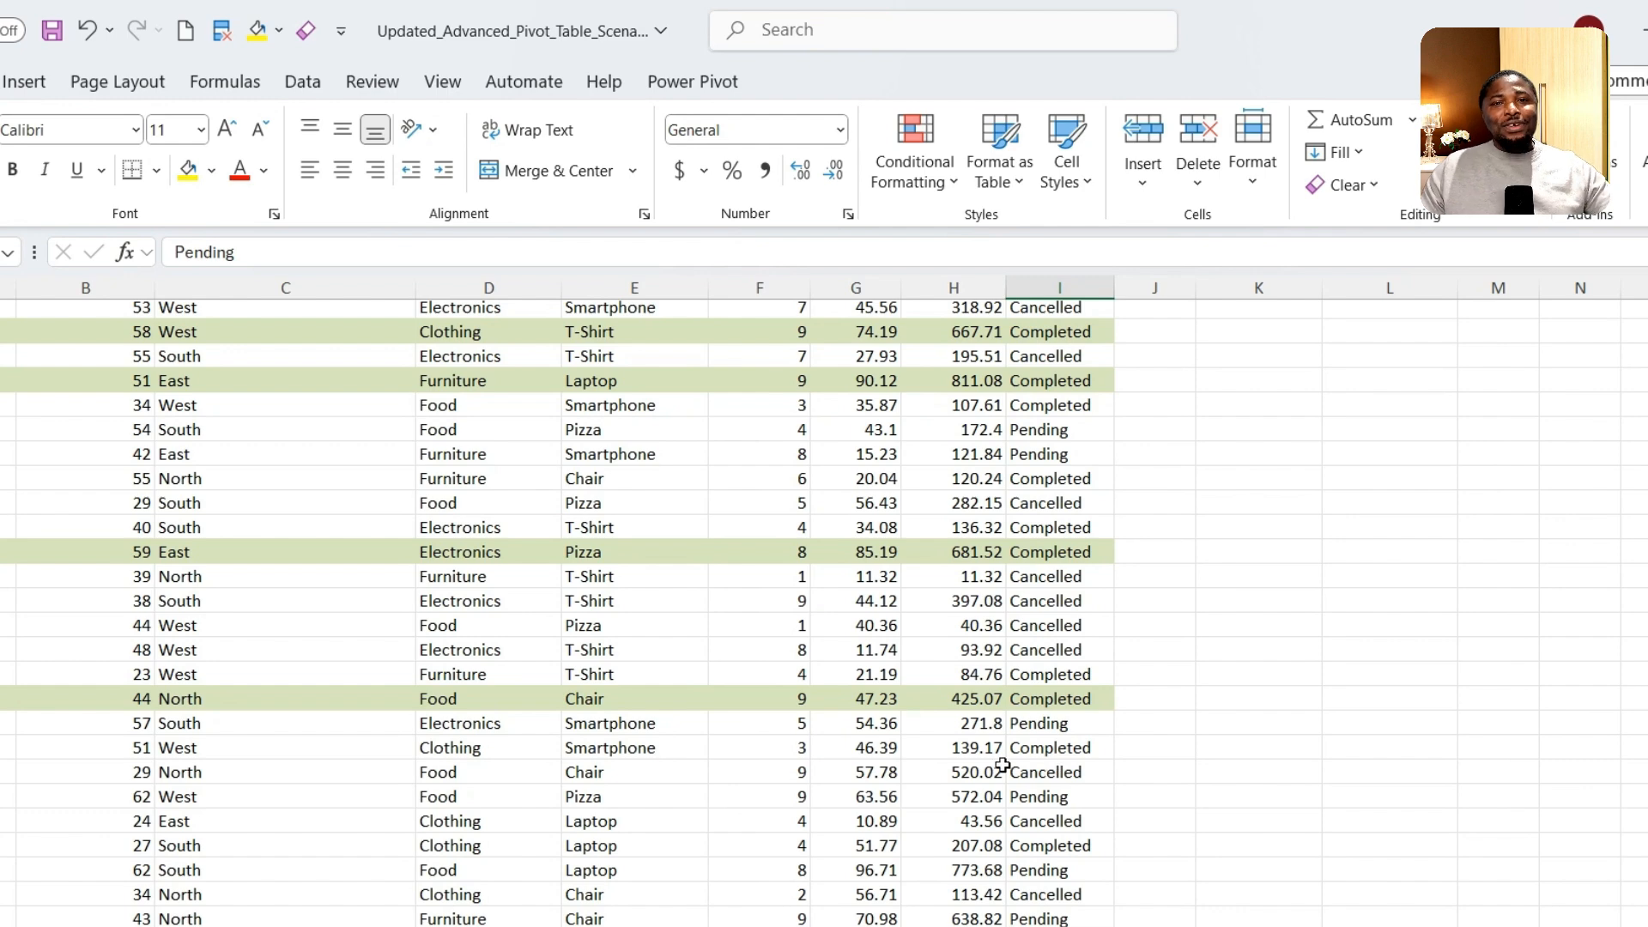
Change the Gold Customers conditions to total sales of $150+ and quantities of 6+
scroll(1036, 743, "up", 15)
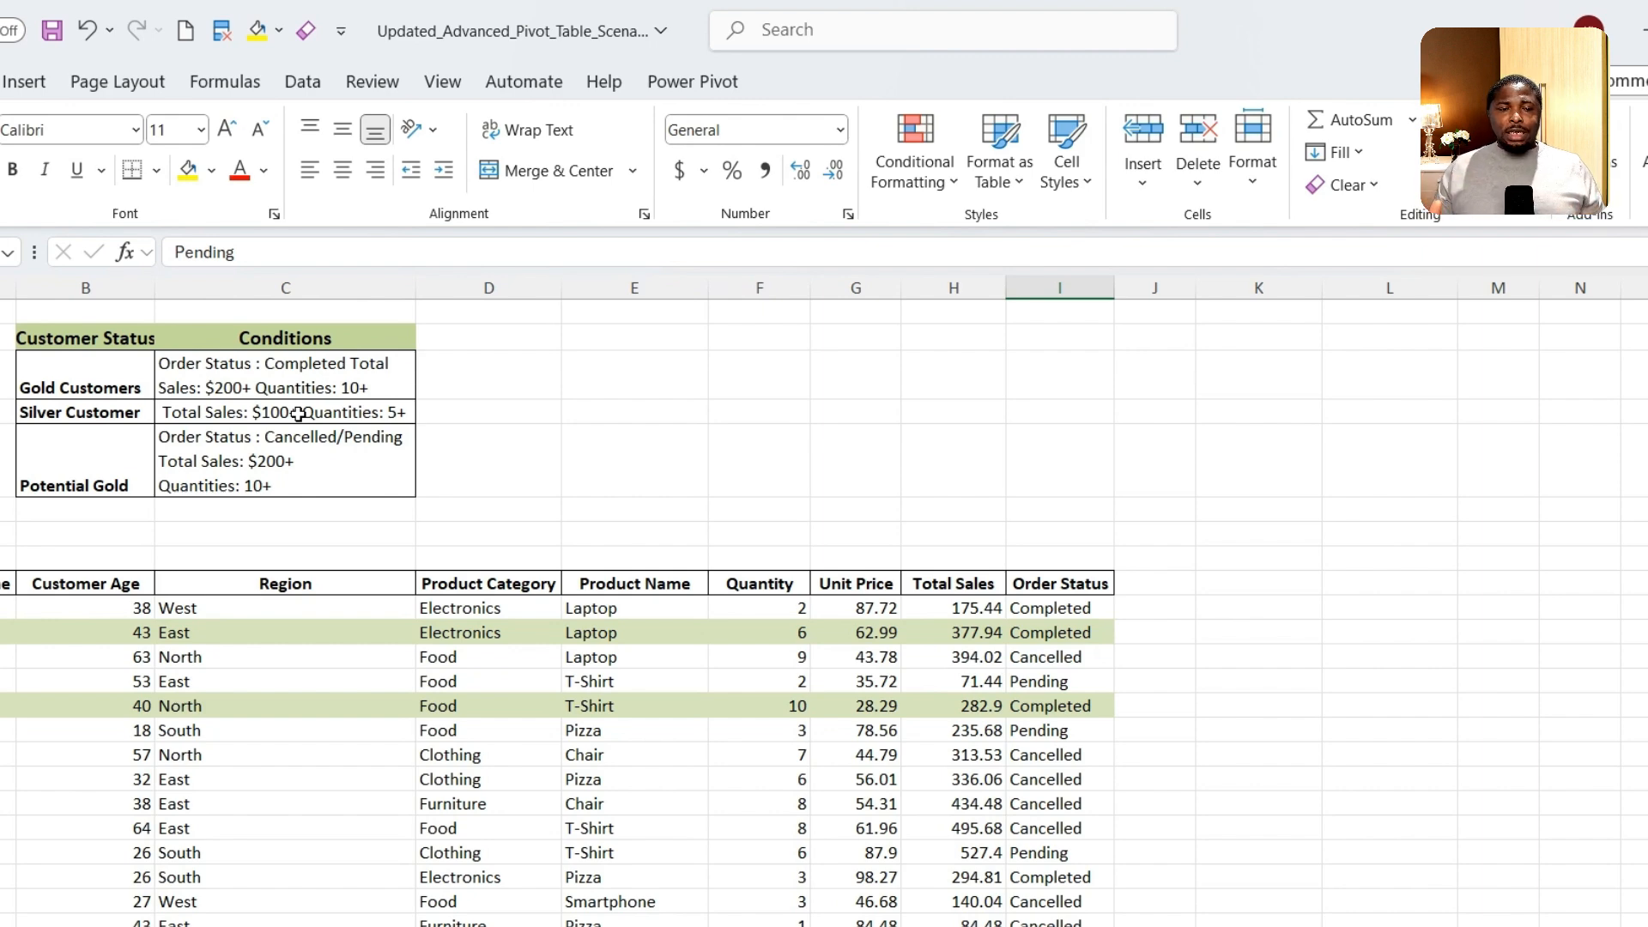
double_click(382, 391)
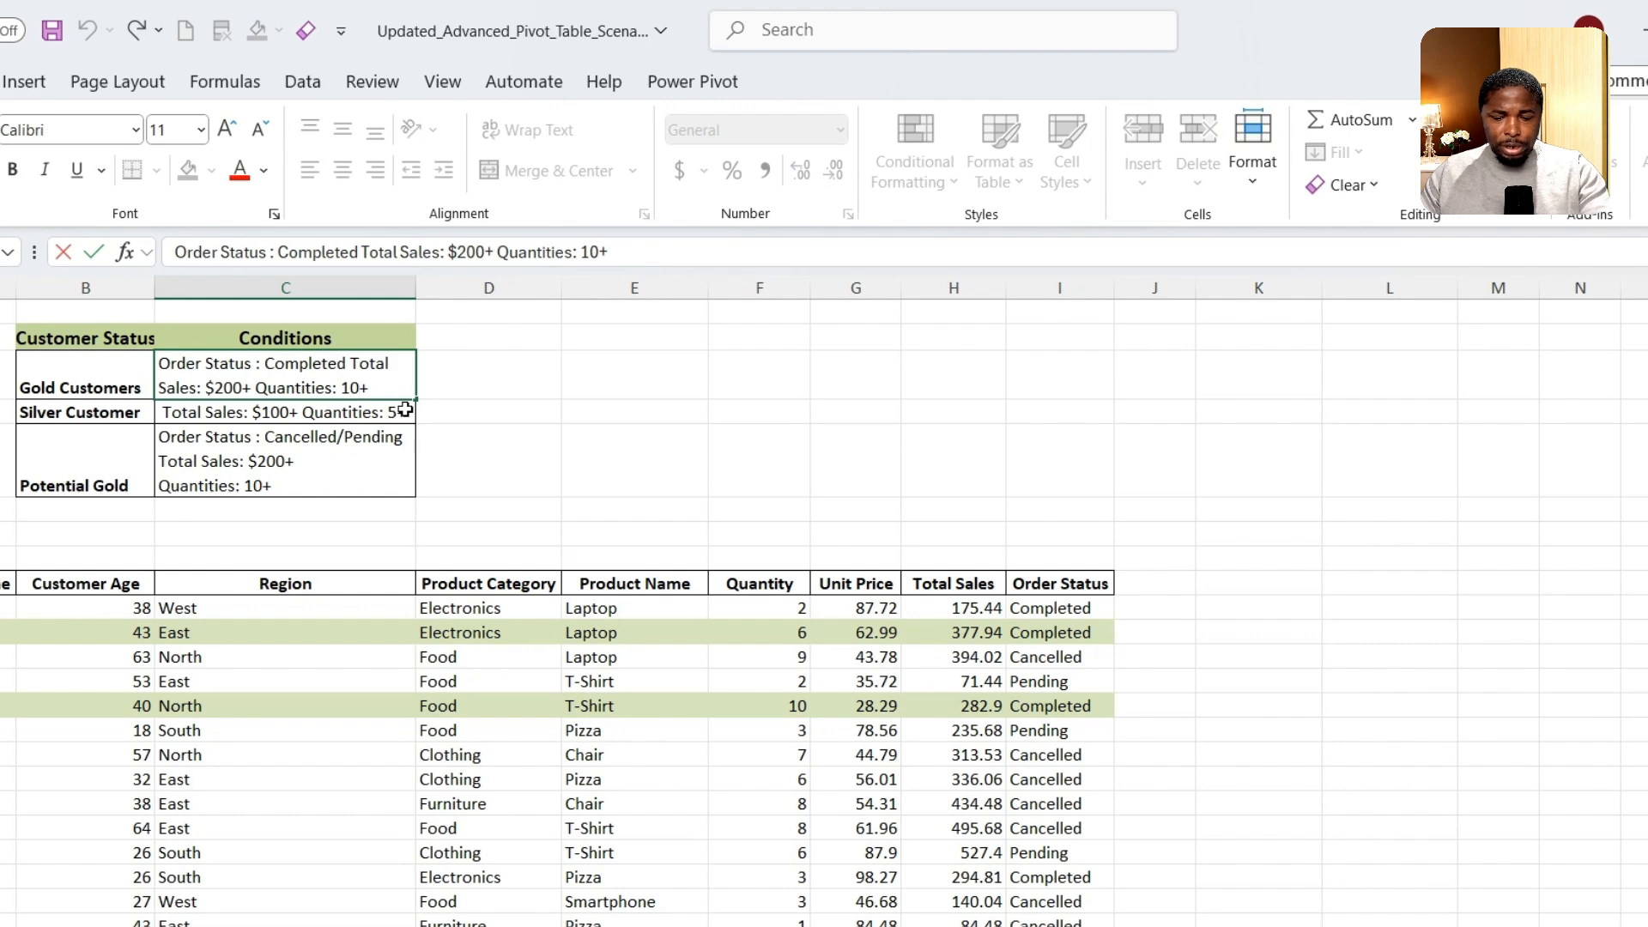
key("Left")
key("BackSpace")
key("BackSpace")
type("6")
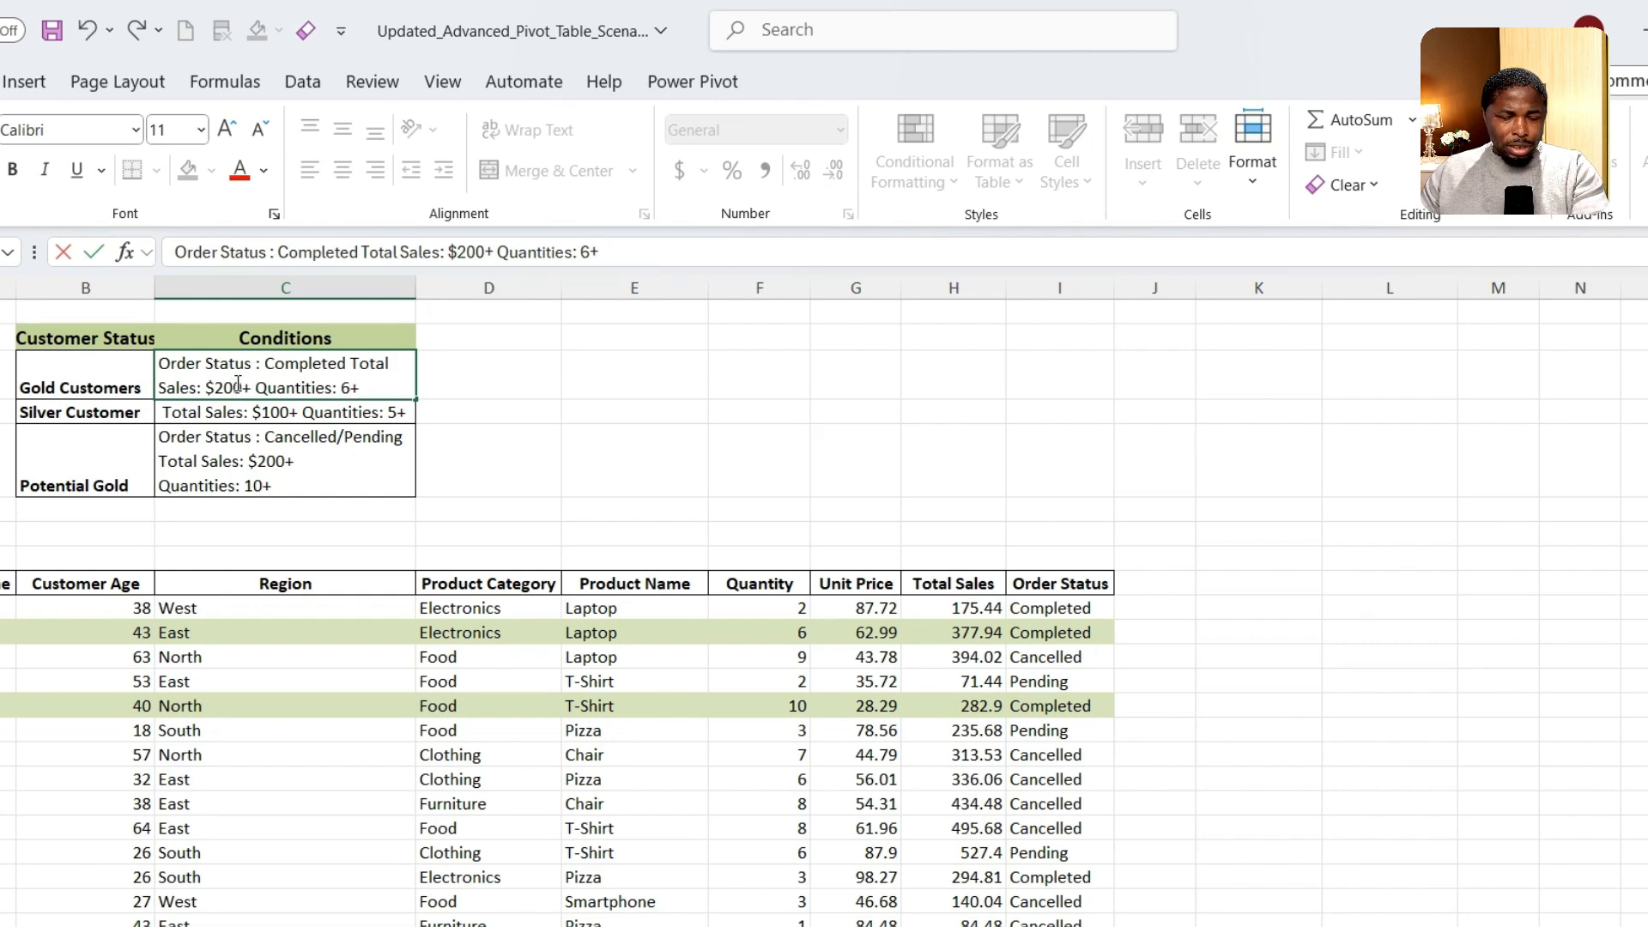
key("BackSpace")
key("BackSpace")
key("BackSpace")
type("150")
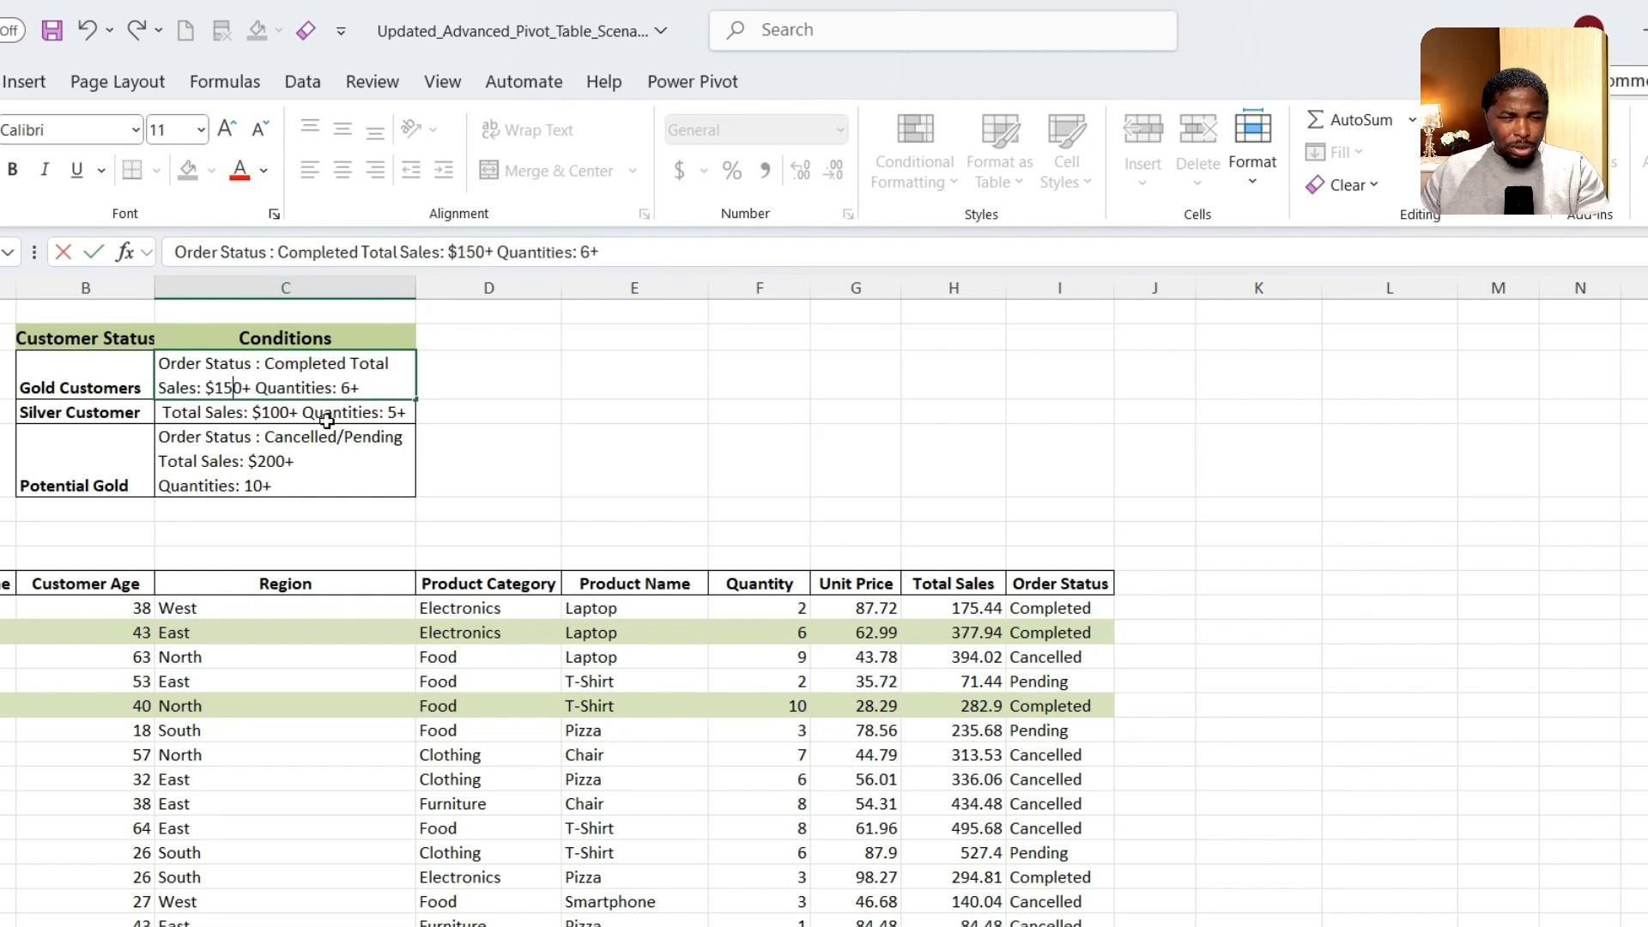
Change the quantity condition for Silver Customer to 2+
double_click(281, 412)
left_click(399, 412)
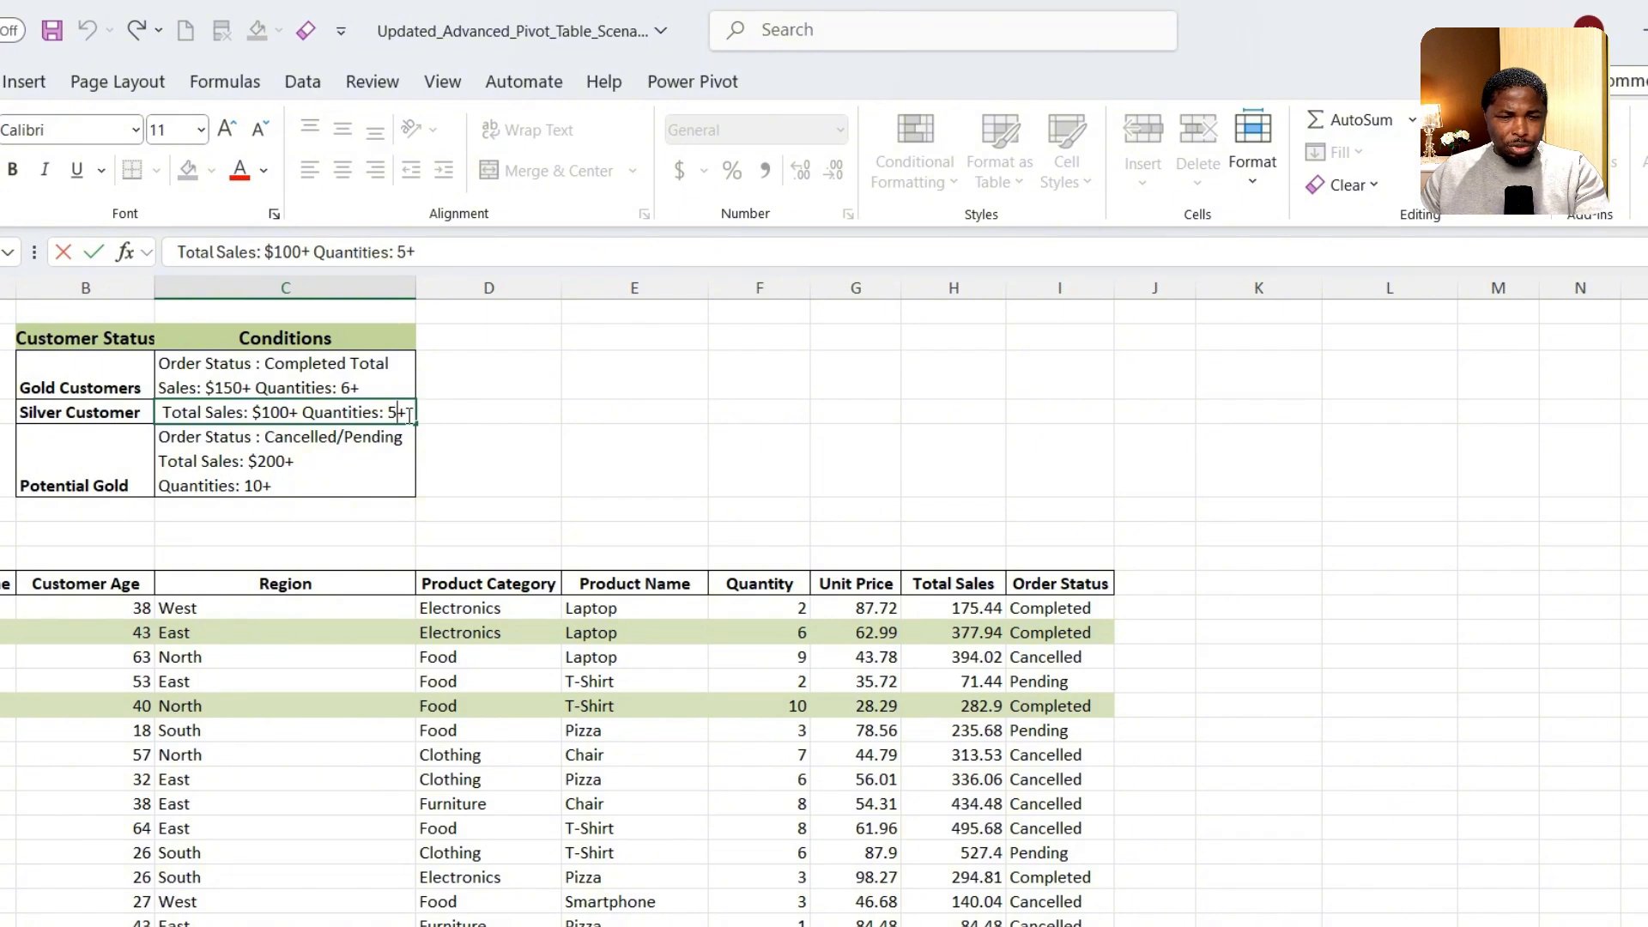
key("BackSpace")
type("2")
Change the Potential Gold conditions to total sales of $150+ and quantities of 6+
double_click(286, 462)
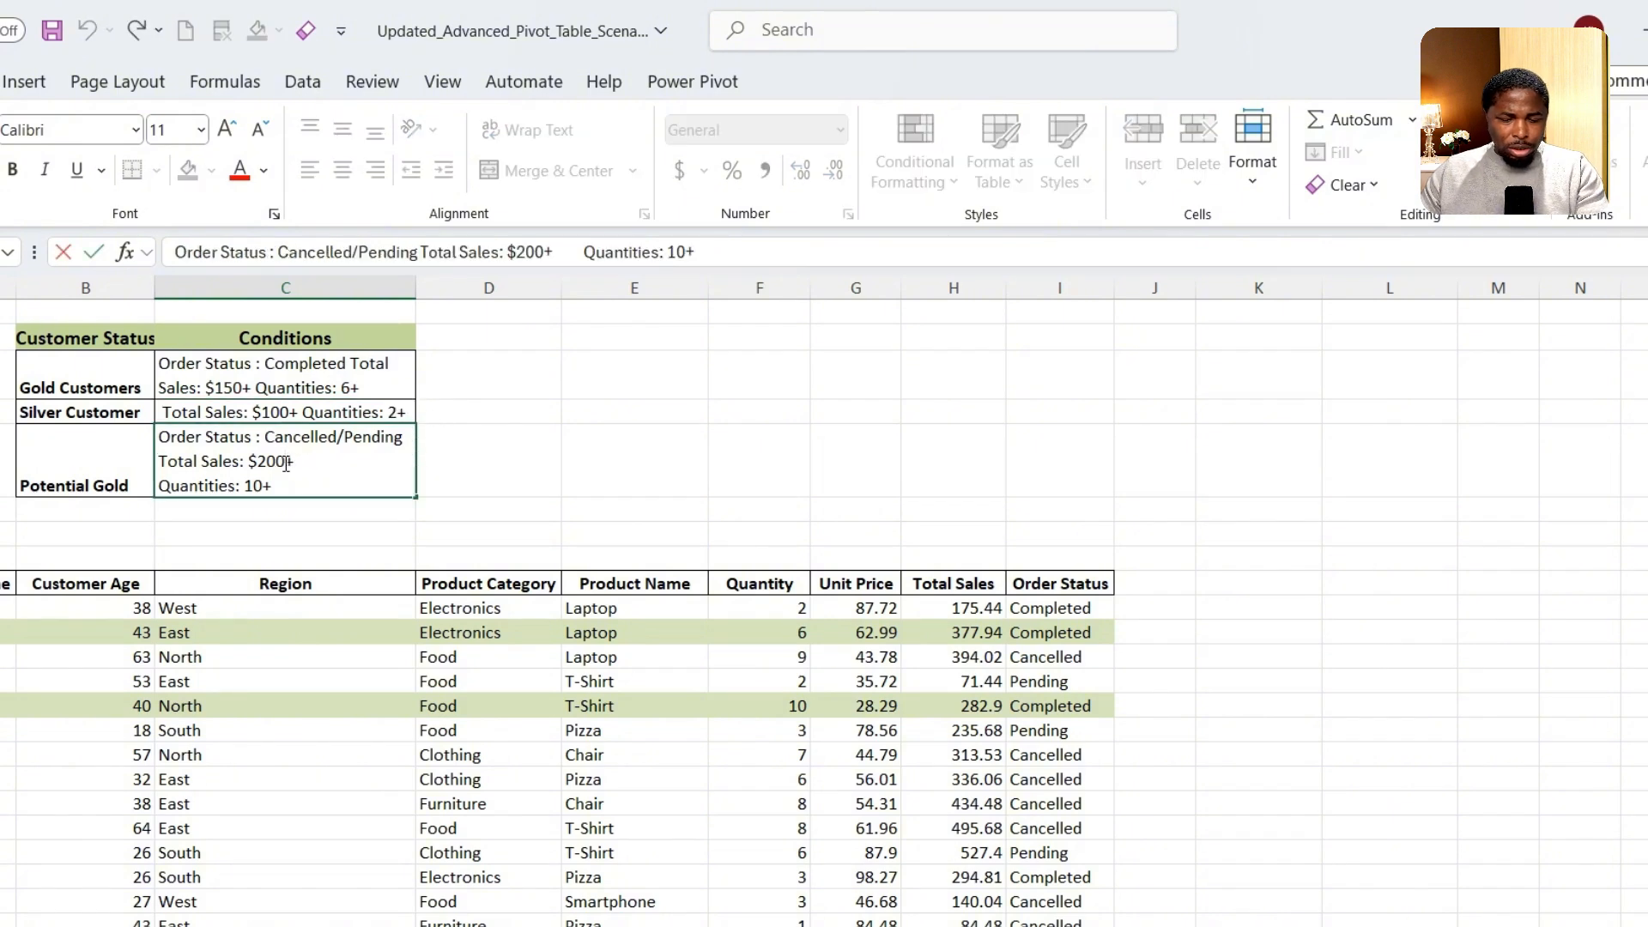
key("BackSpace")
key("BackSpace")
key("BackSpace")
type("150")
left_click(263, 486)
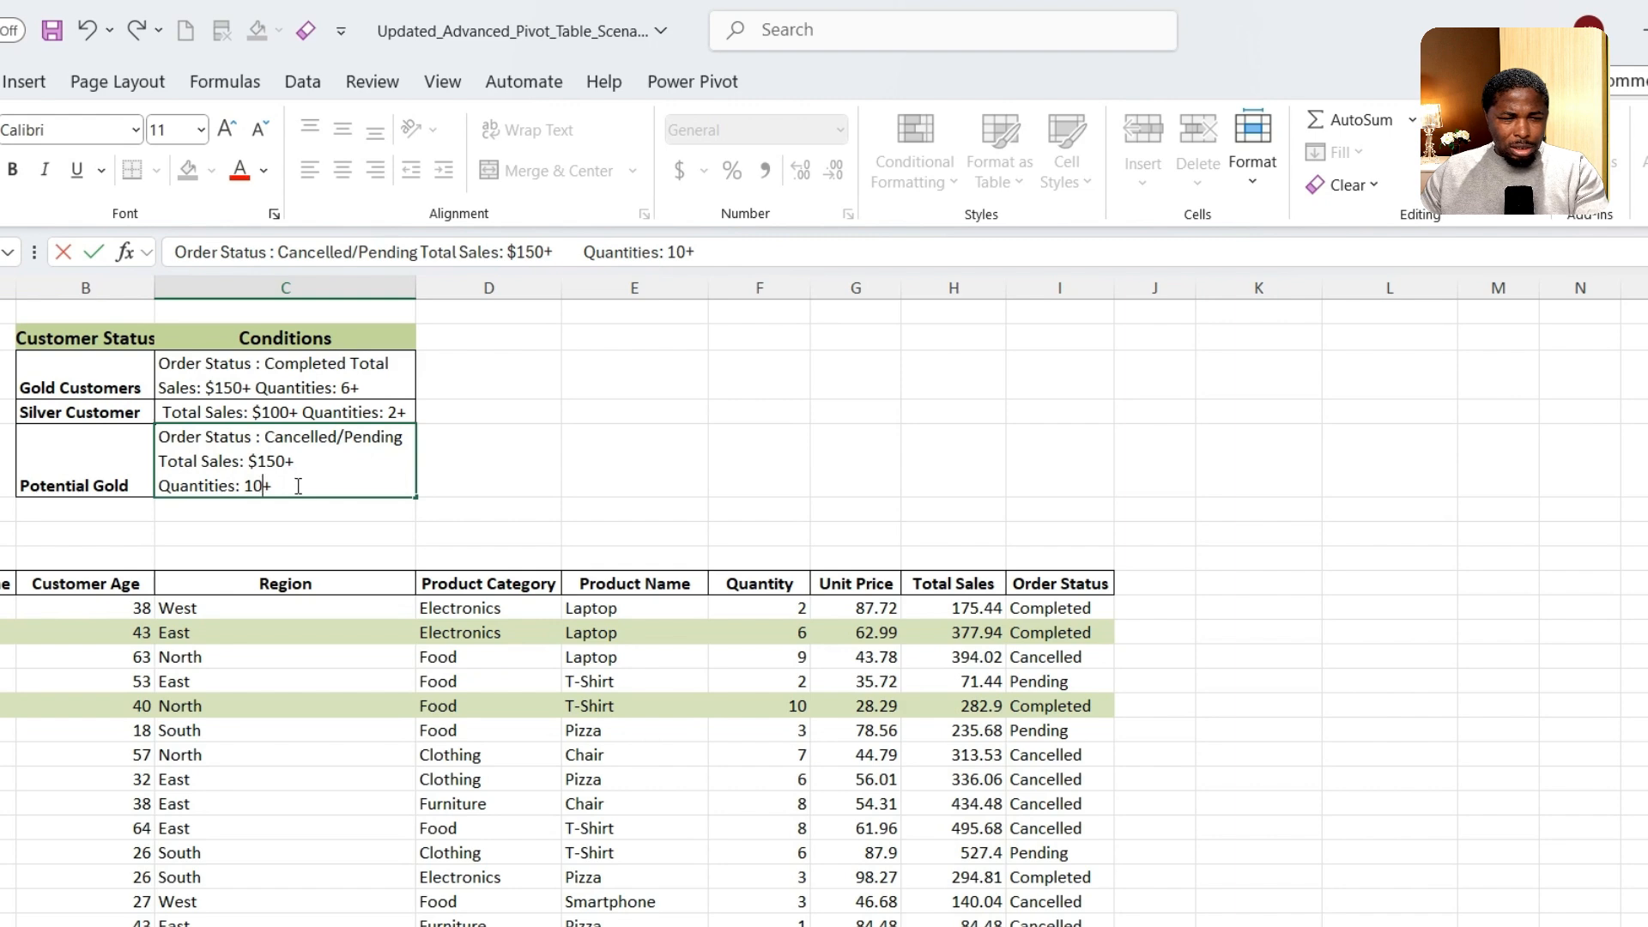
key("BackSpace")
key("BackSpace")
type("6")
left_click(446, 455)
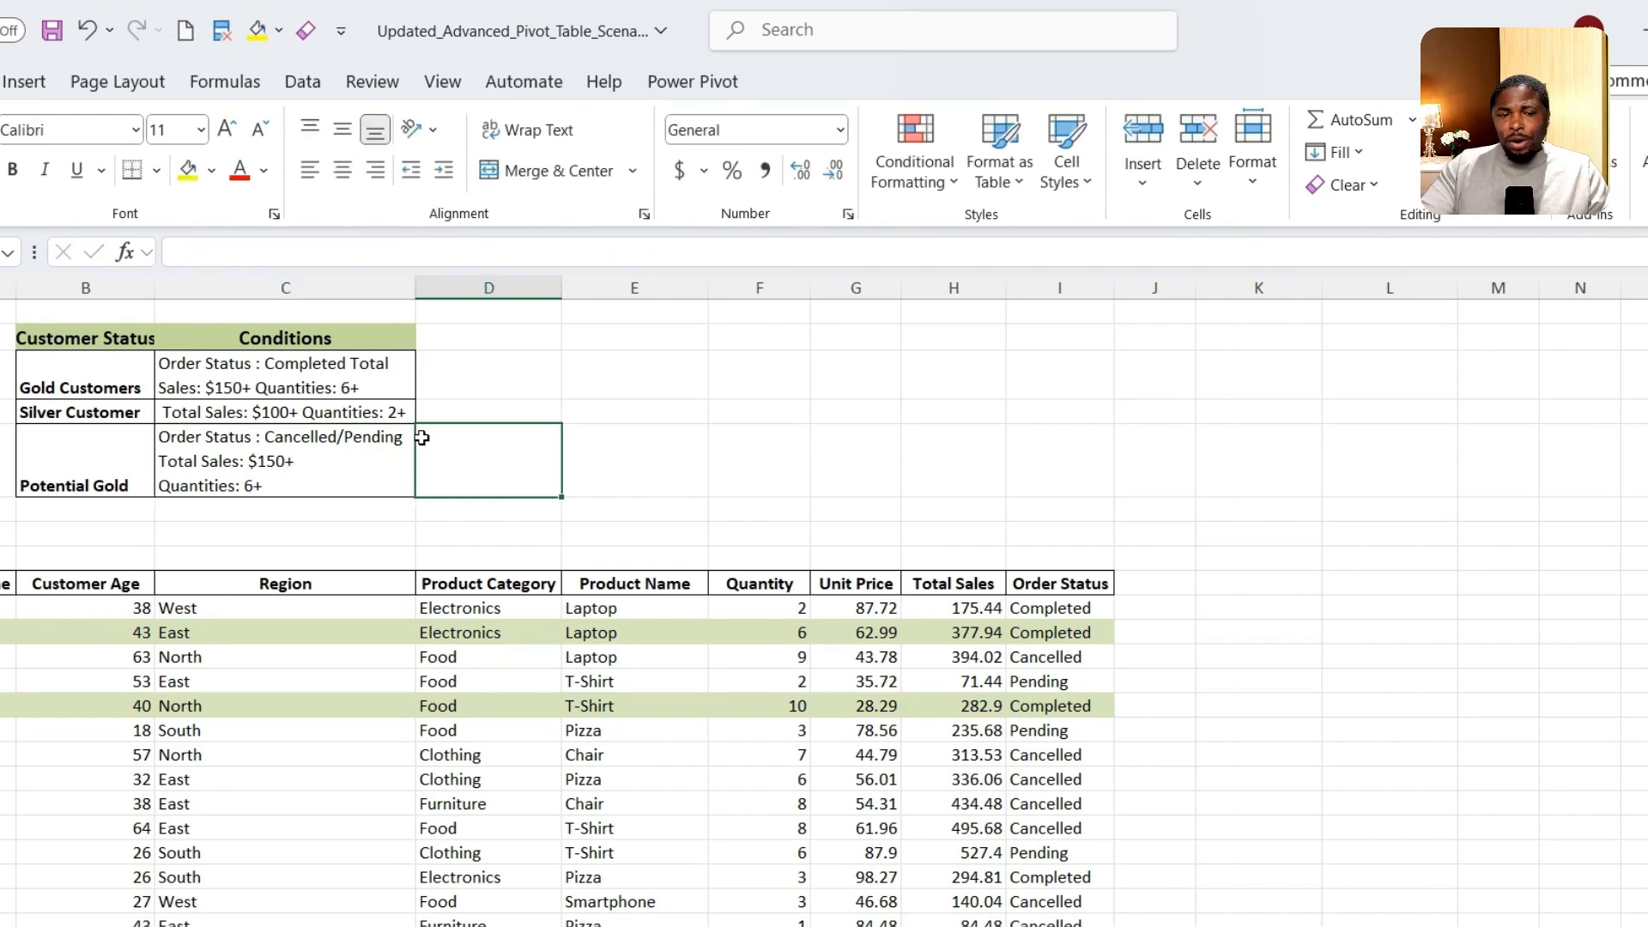
Select all sales records across the Quantity to Order Status columns, starting from the first record
left_click(339, 413)
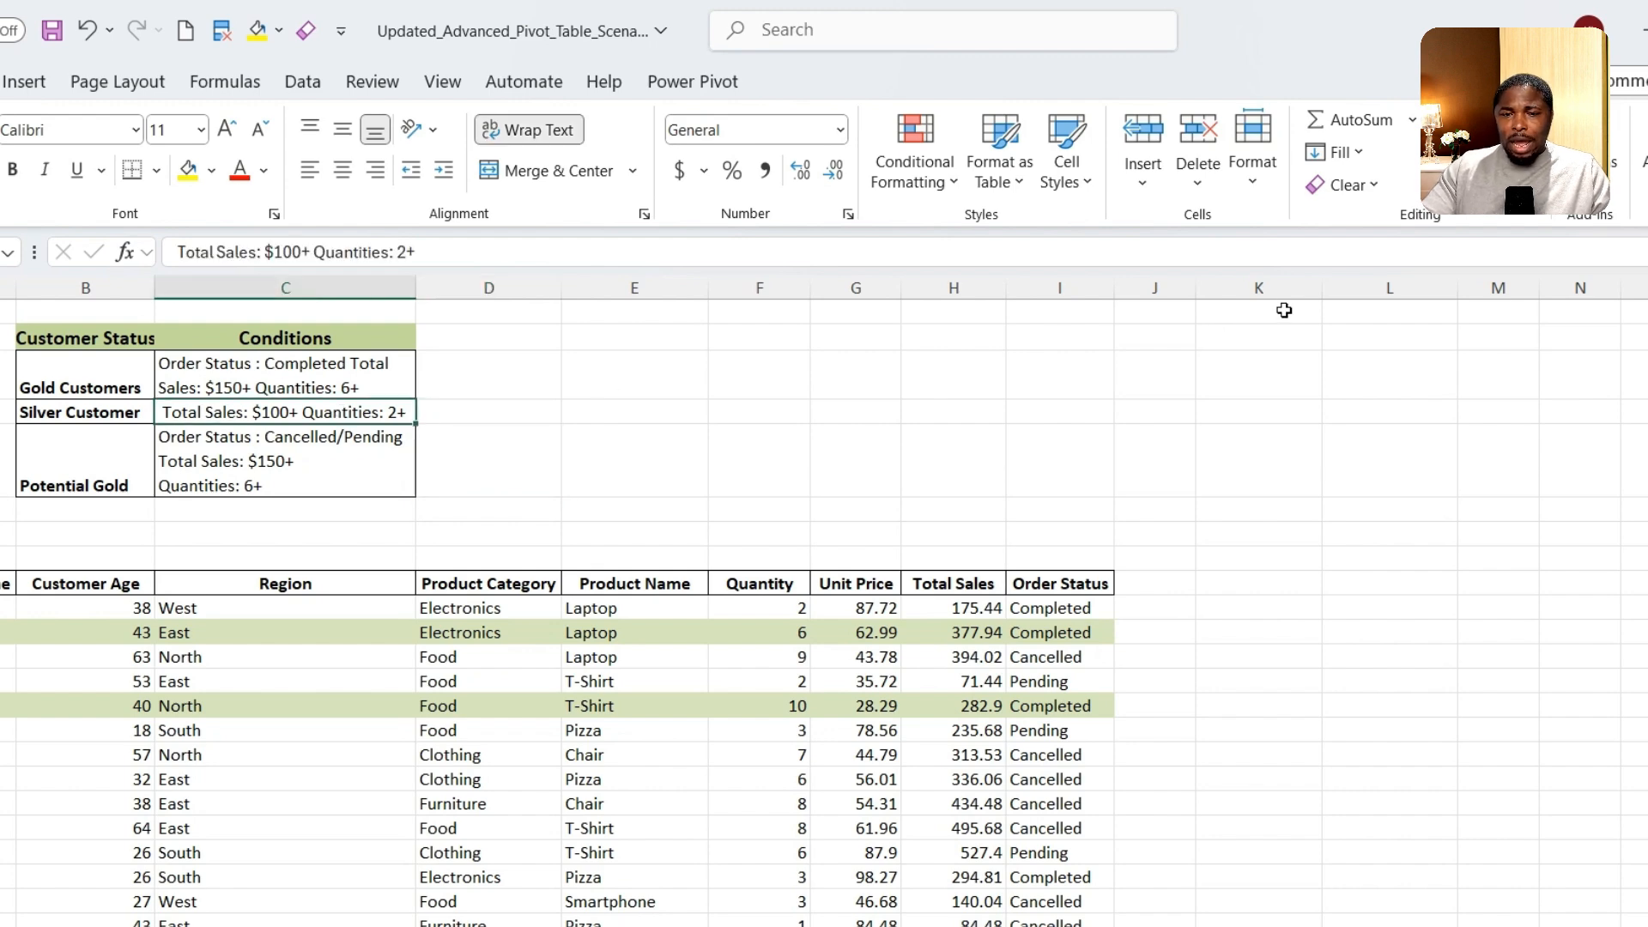
scroll(1083, 441, "down", 3)
scroll(1083, 441, "up", 1)
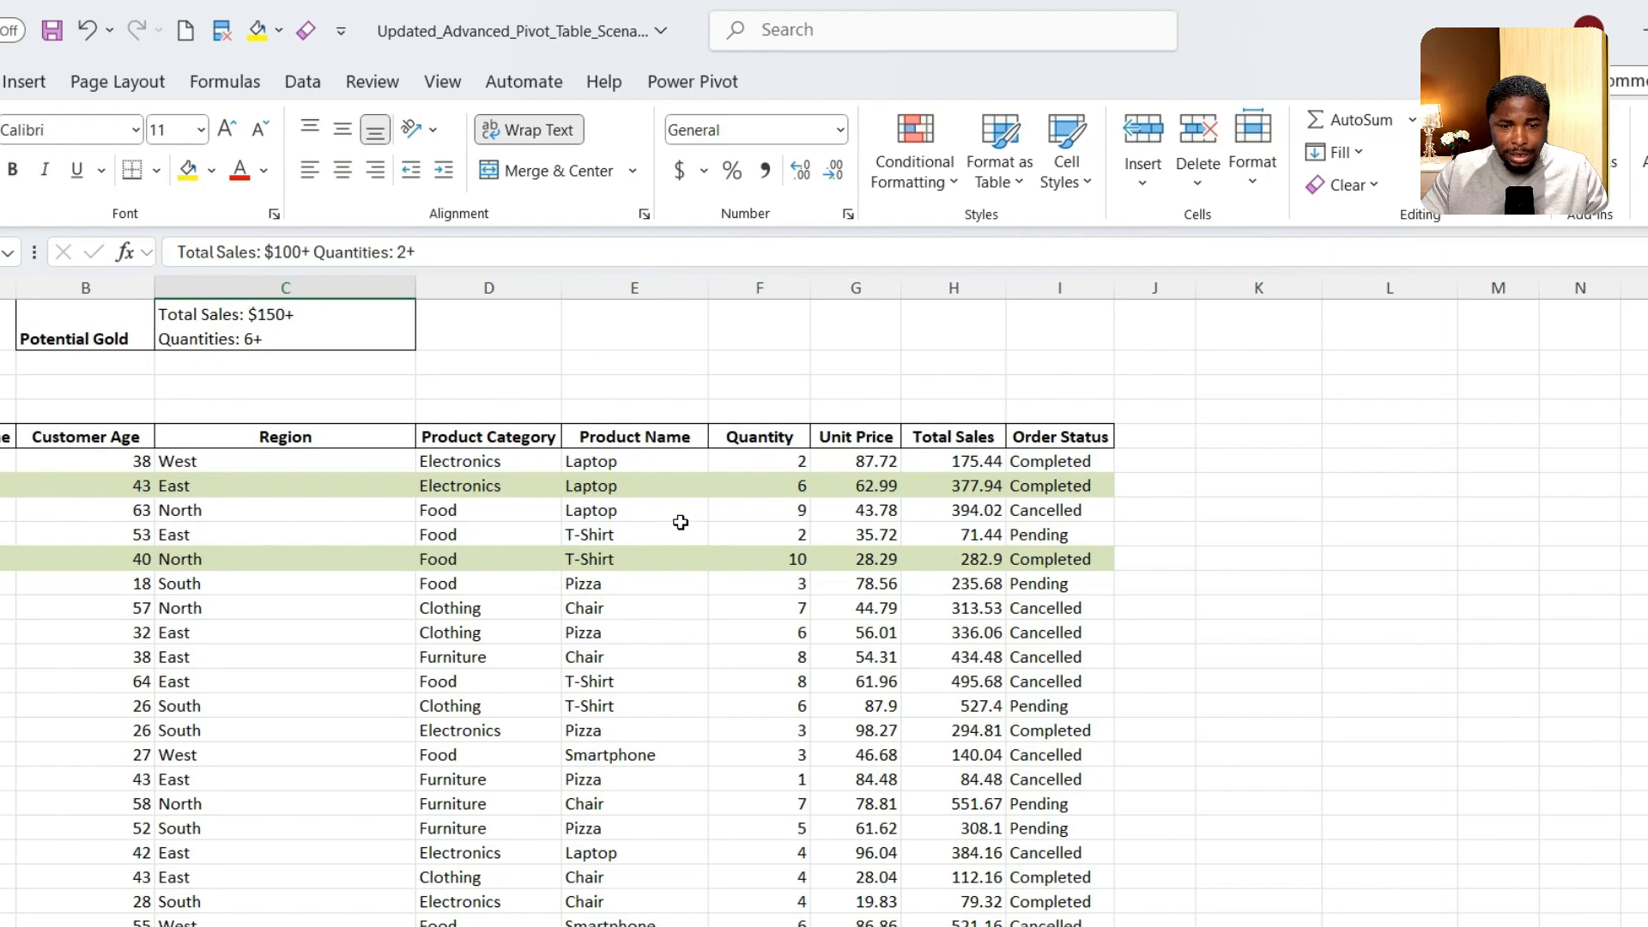
left_click(775, 461)
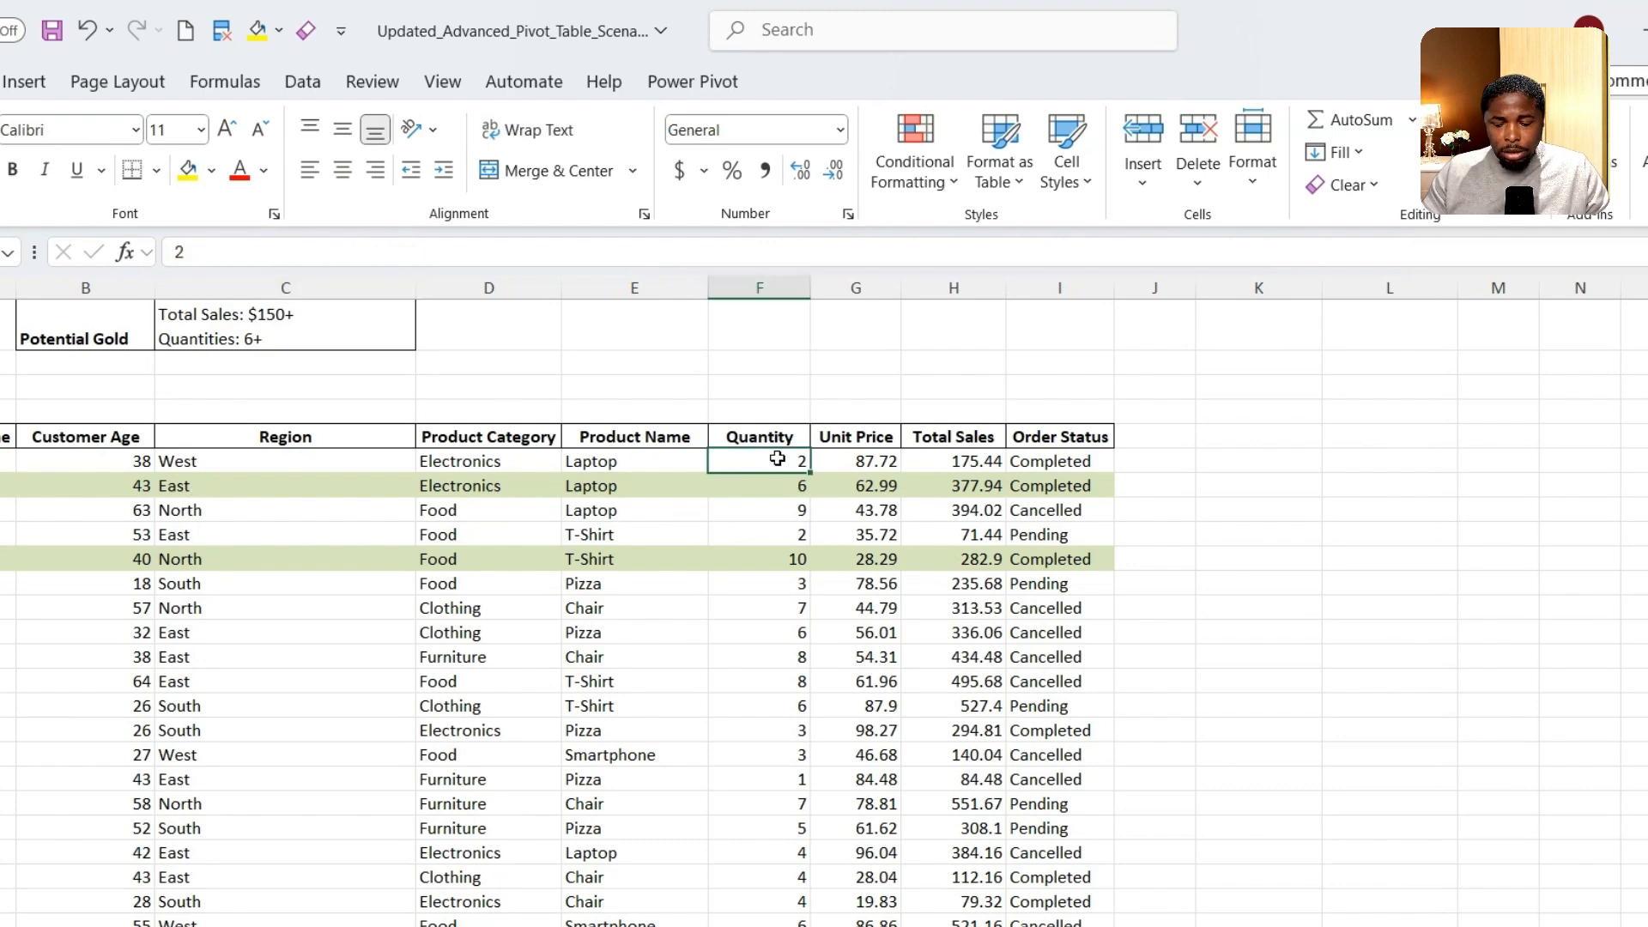
key("ctrl+shift+Right")
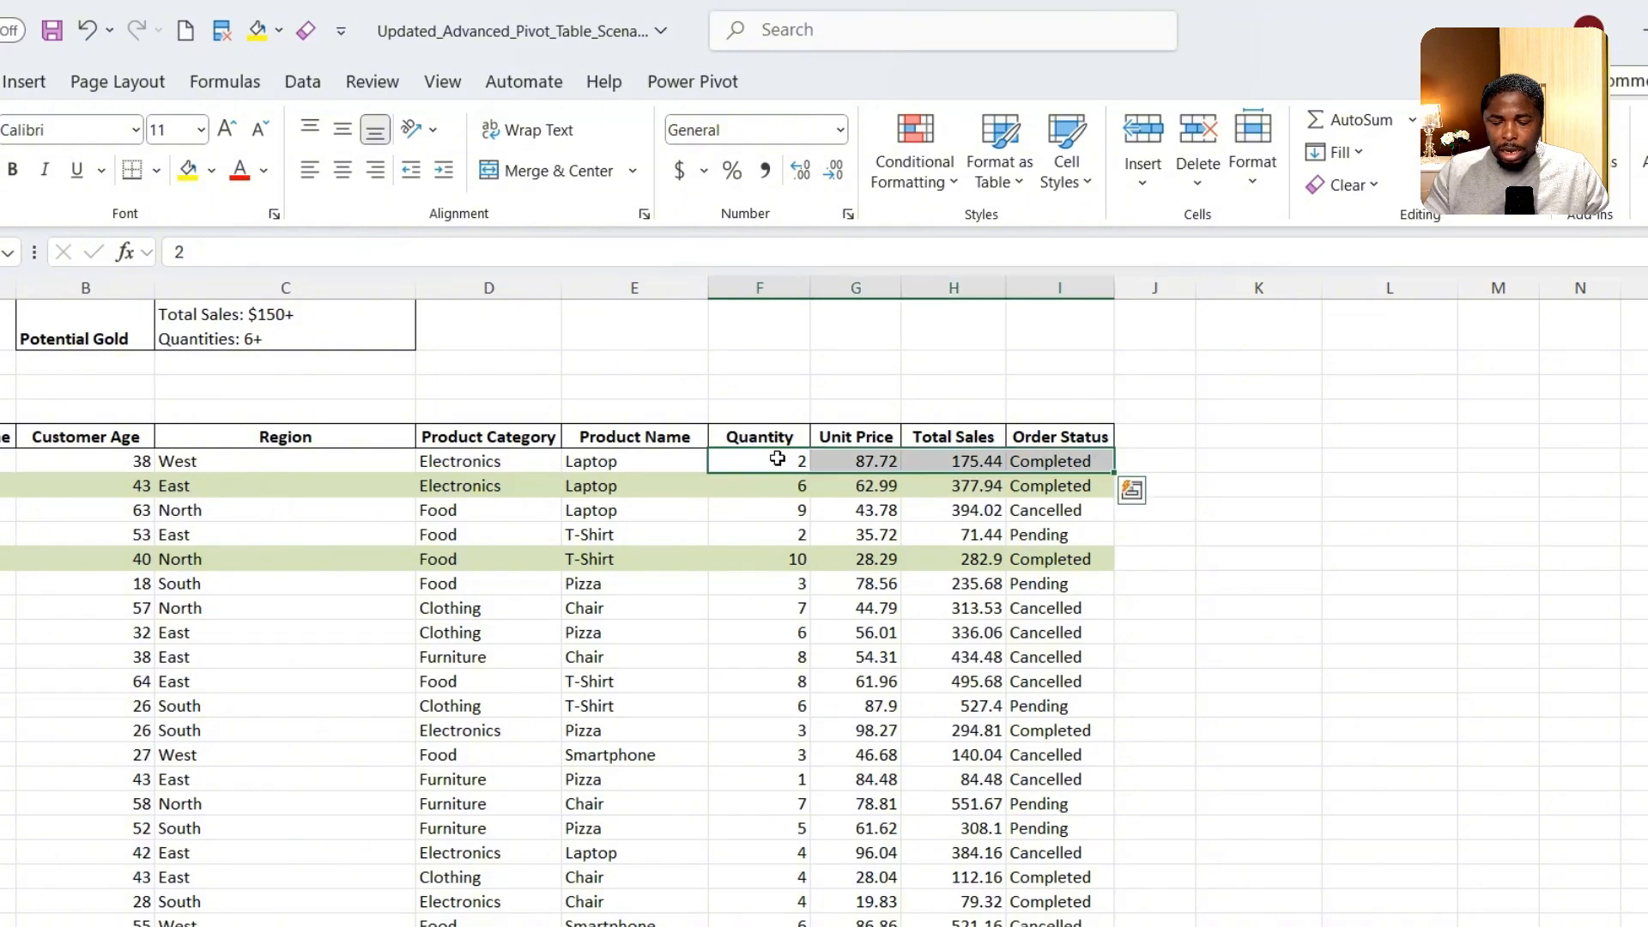
key("ctrl+shift+Down")
scroll(1520, 773, "up", 5)
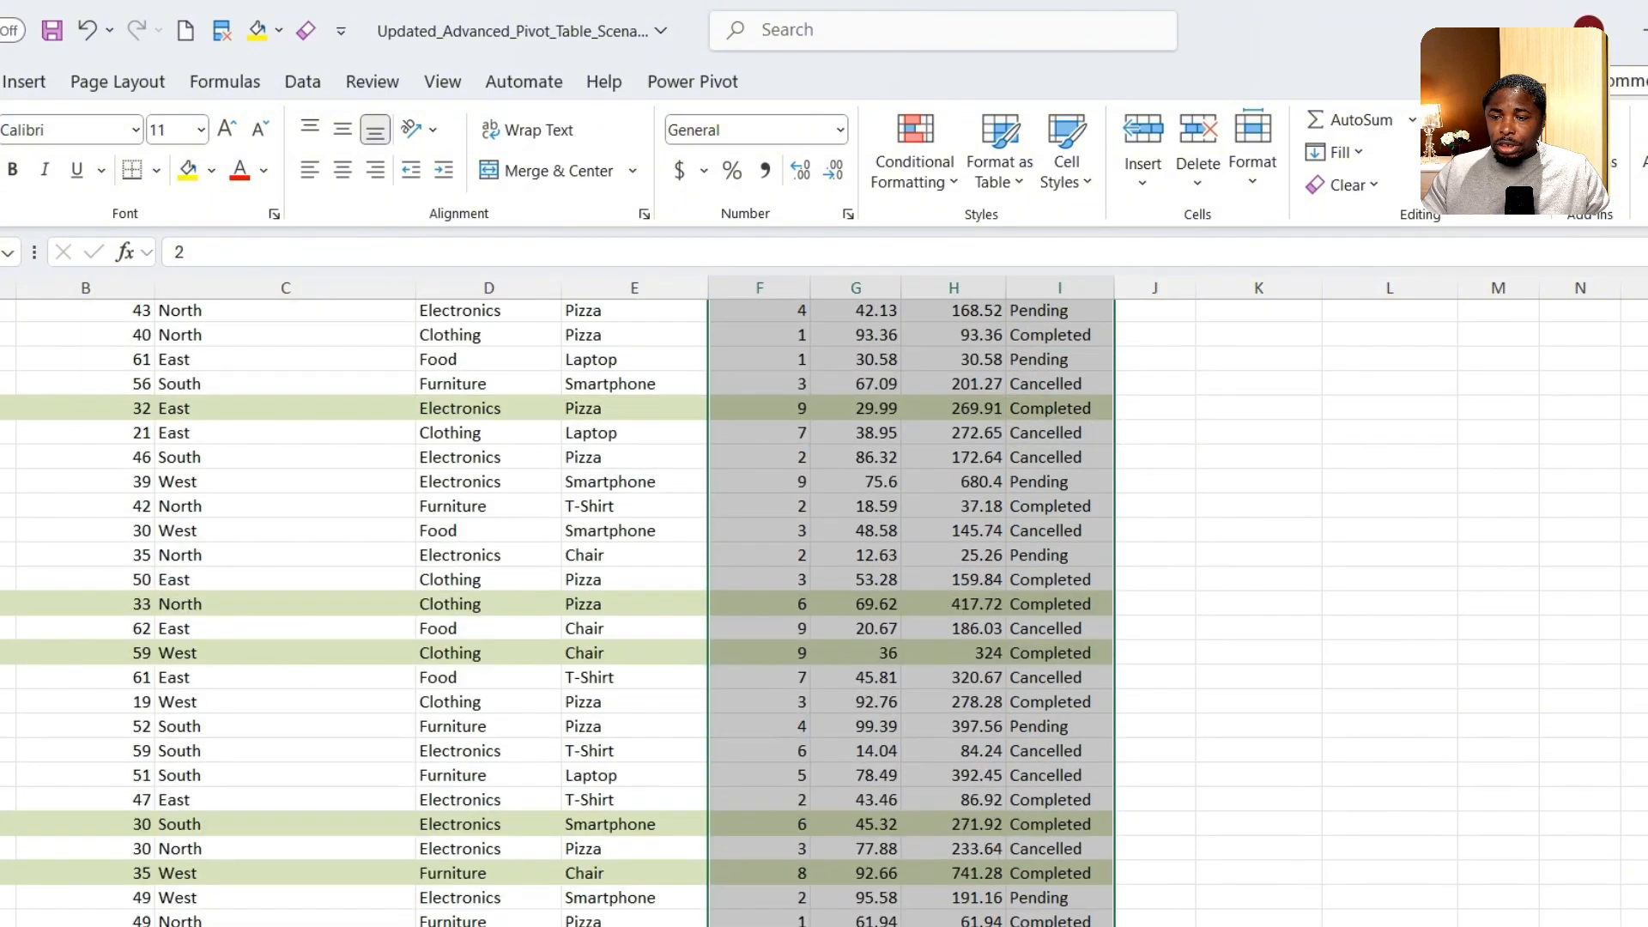
scroll(557, 613, "up", 20)
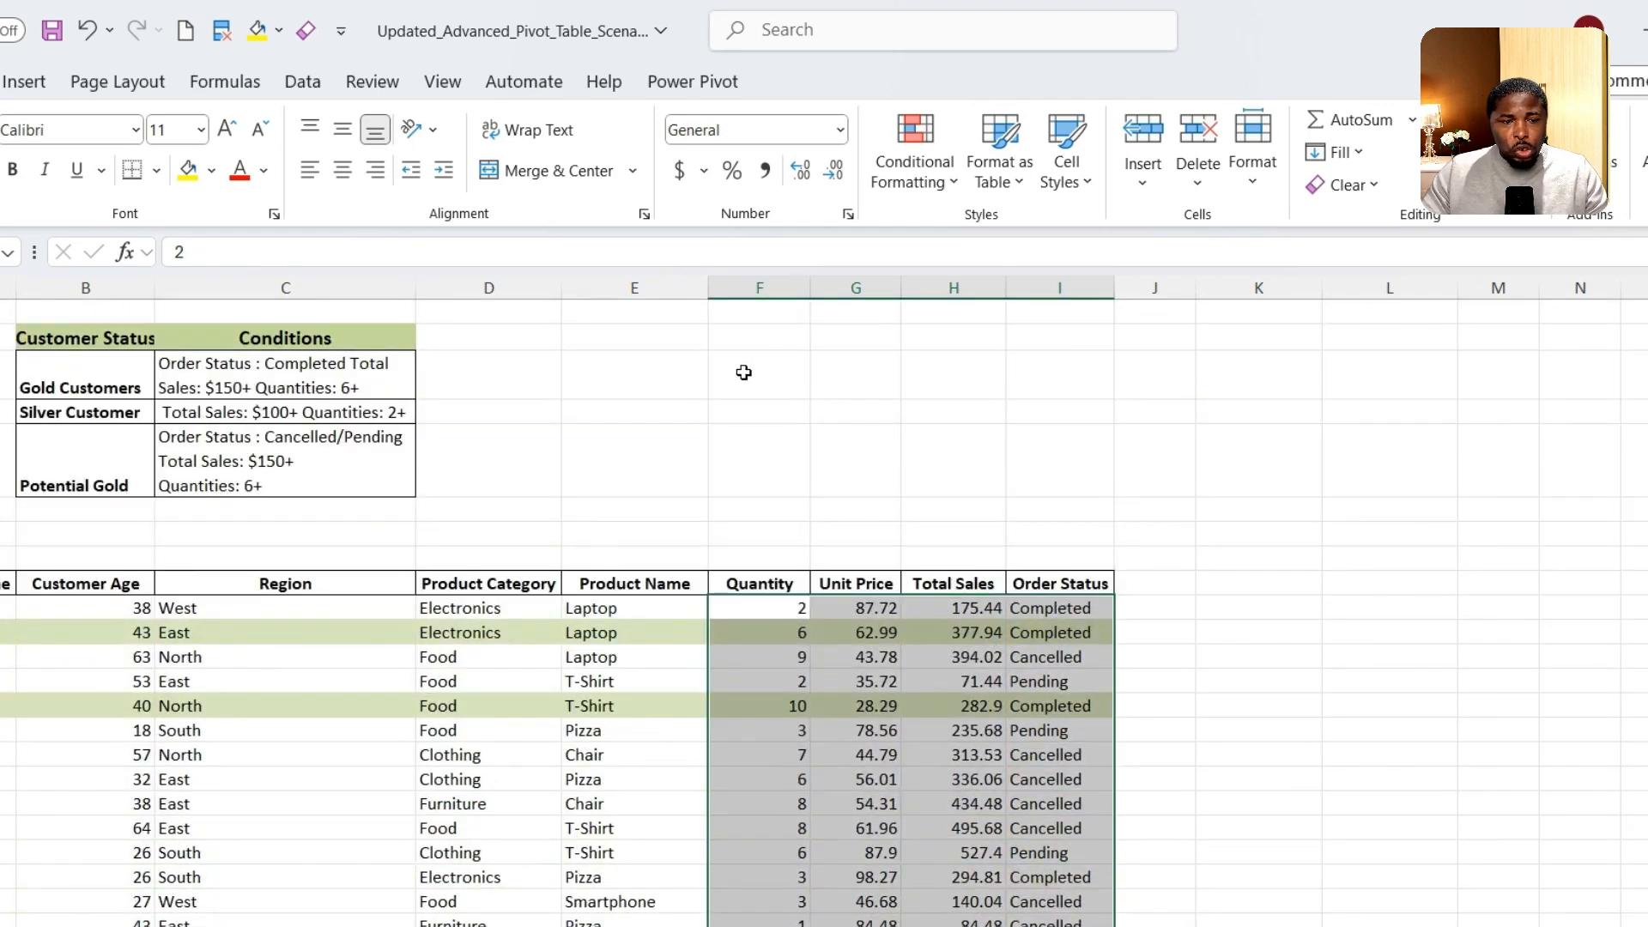
Create a new conditional formatting rule that uses a formula, and begin the formula with AND(AND(
left_click(956, 183)
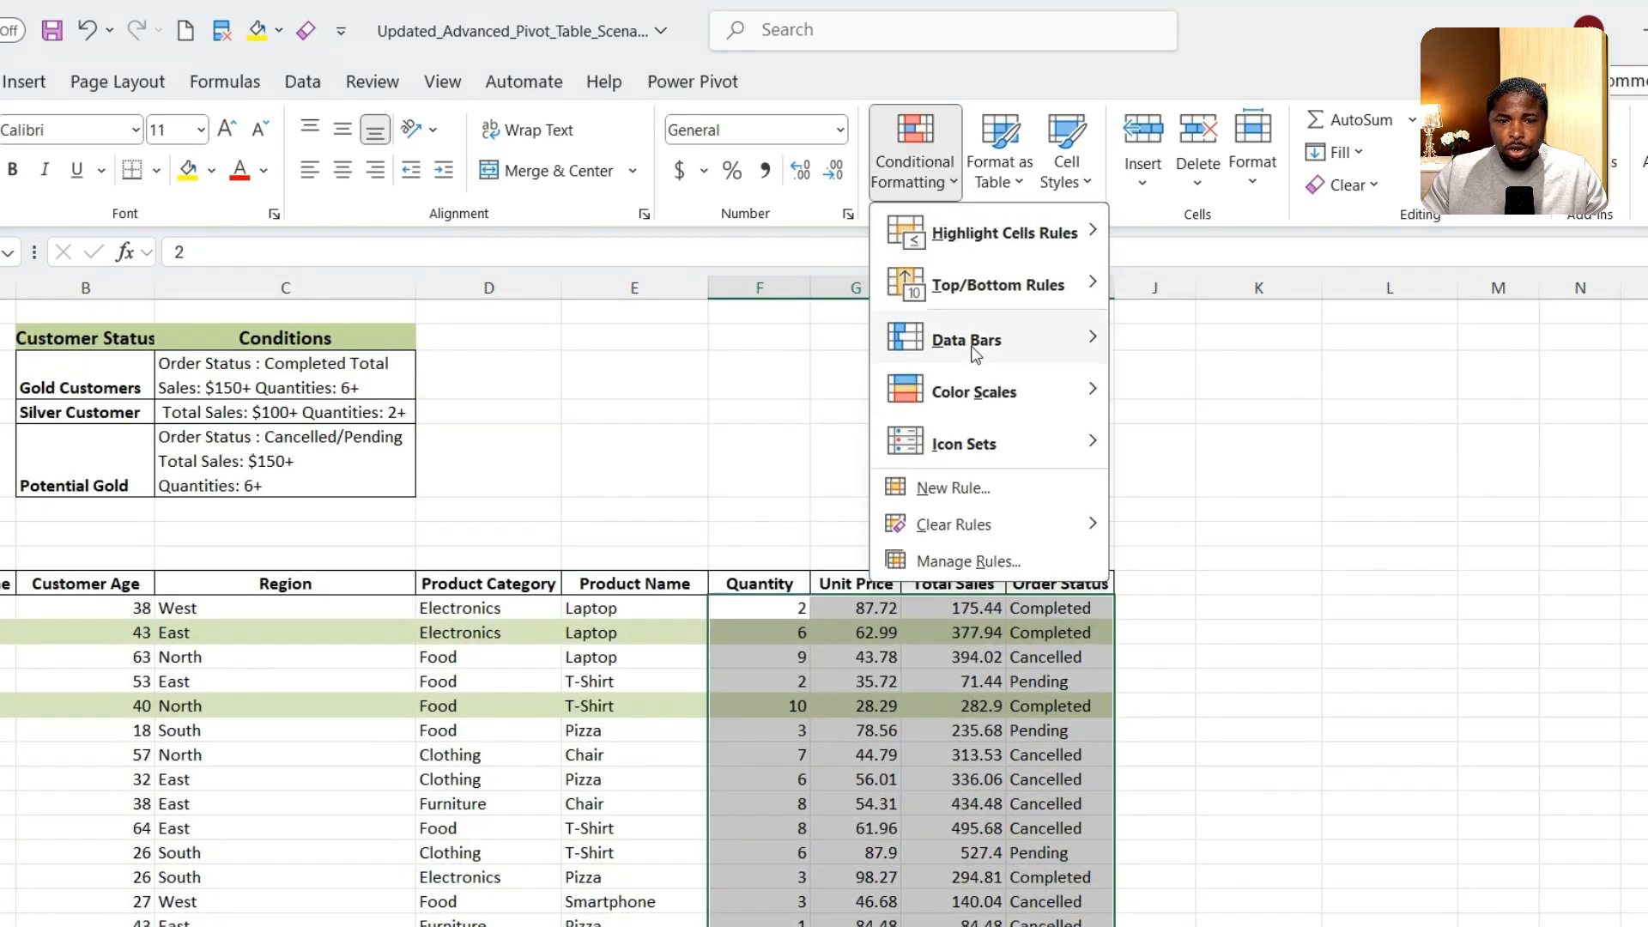
left_click(987, 490)
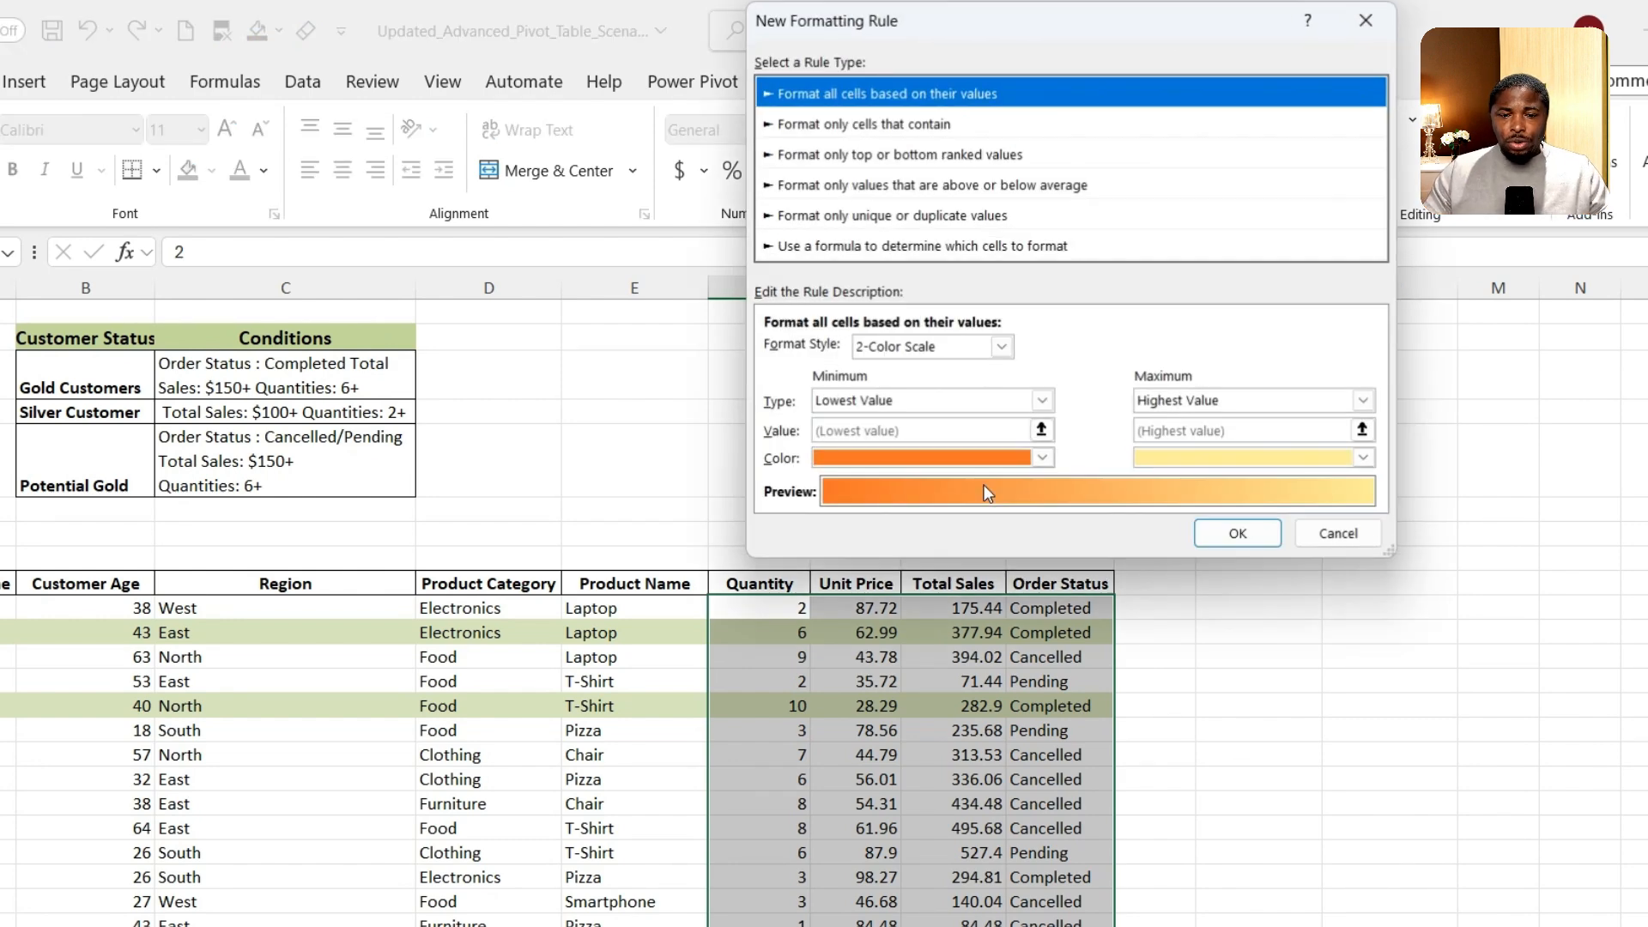
left_click(910, 246)
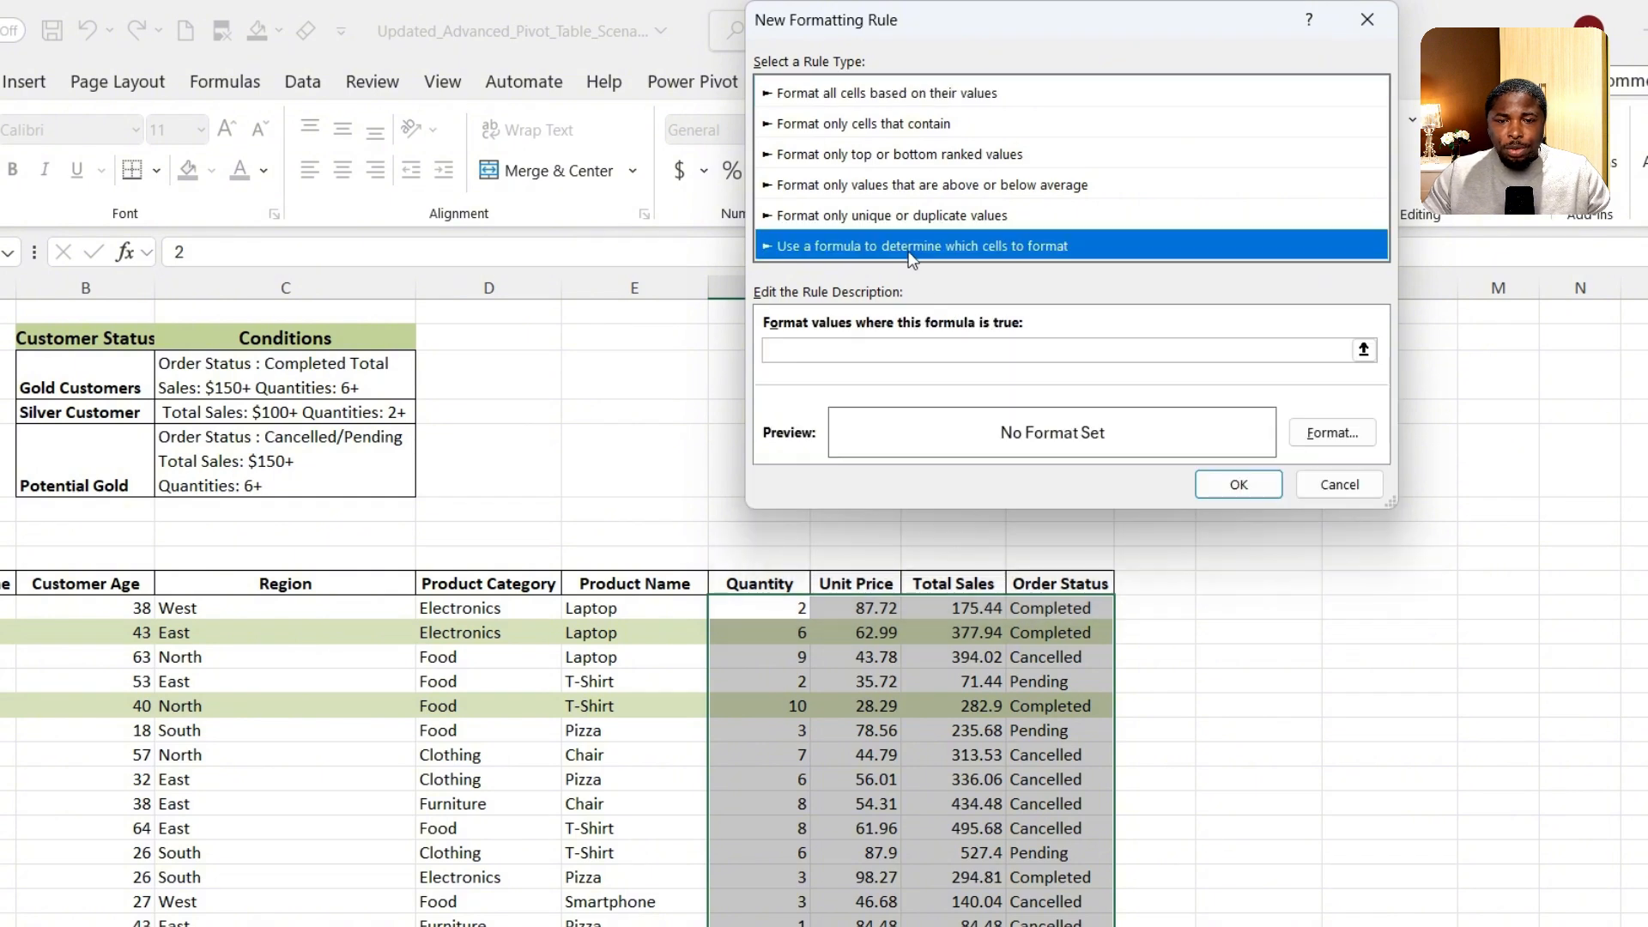
left_click(954, 350)
type("AND")
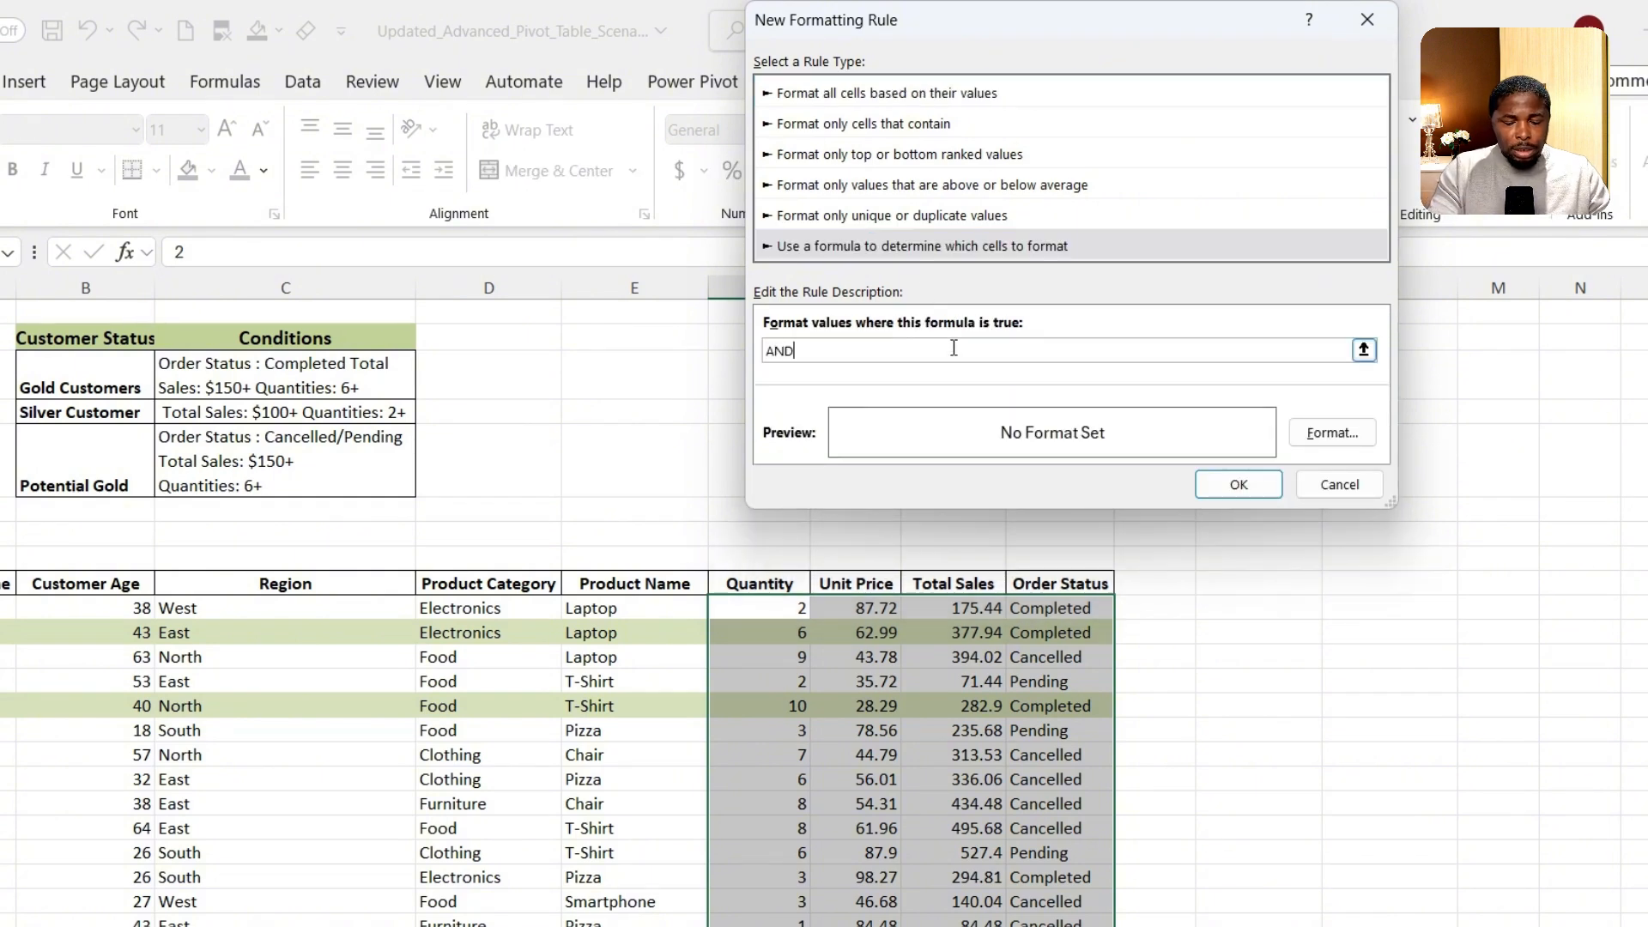
type("(")
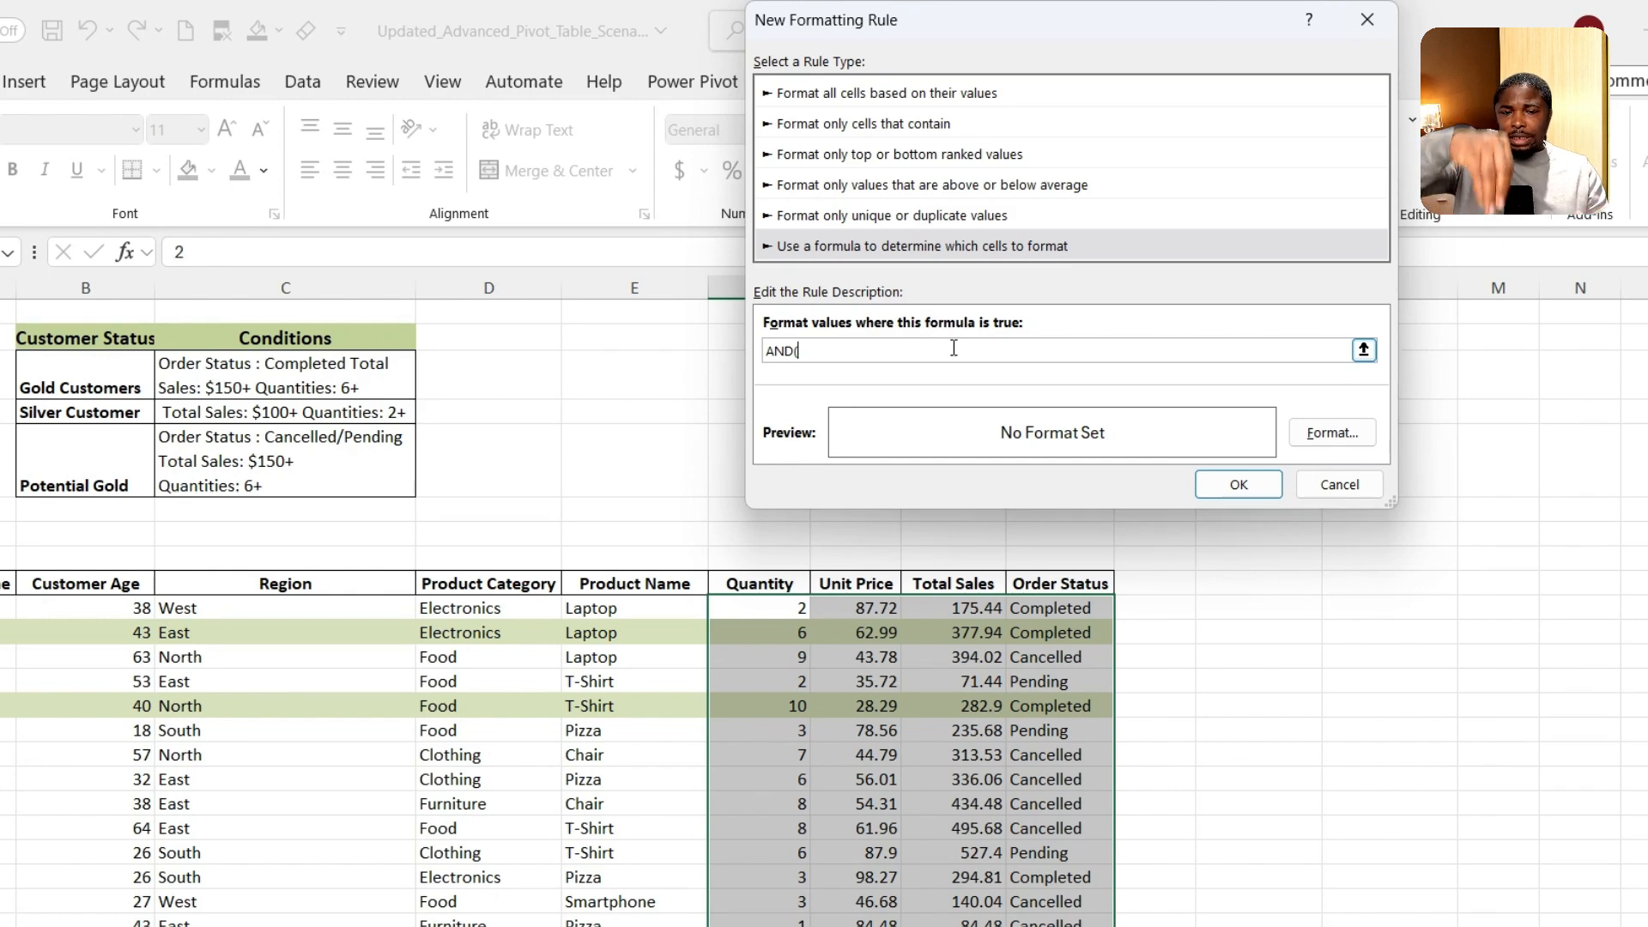
type("AND(")
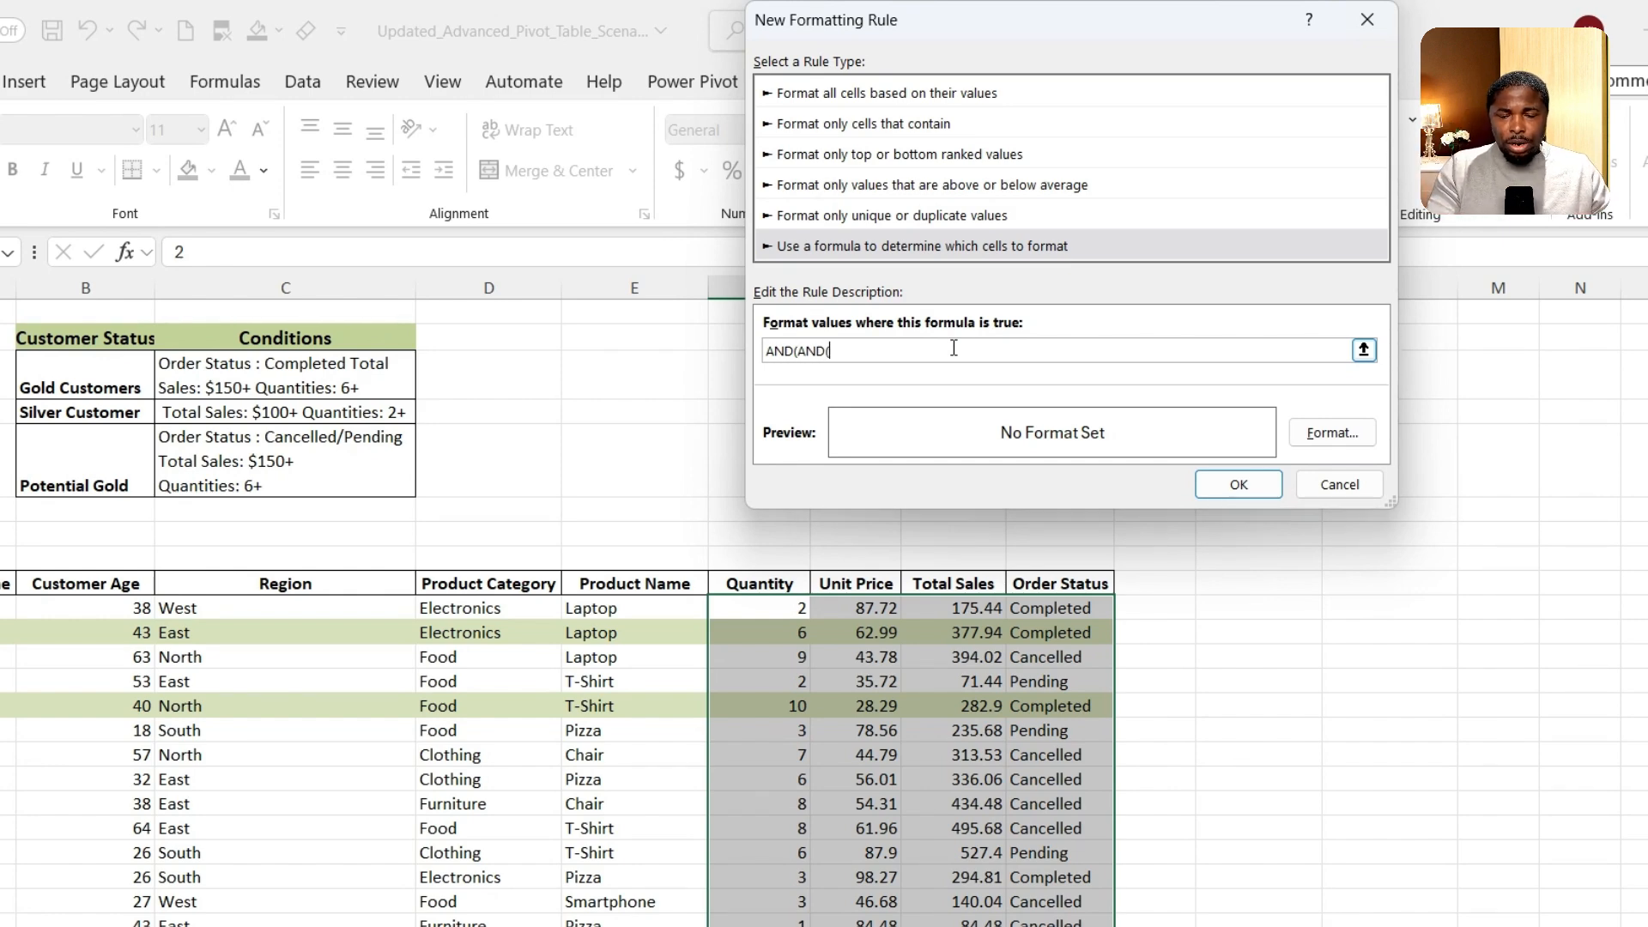
Add the Total Sales range conditions $H$10>=100 and $H$10<150 to the inner AND and close it
left_click(969, 607)
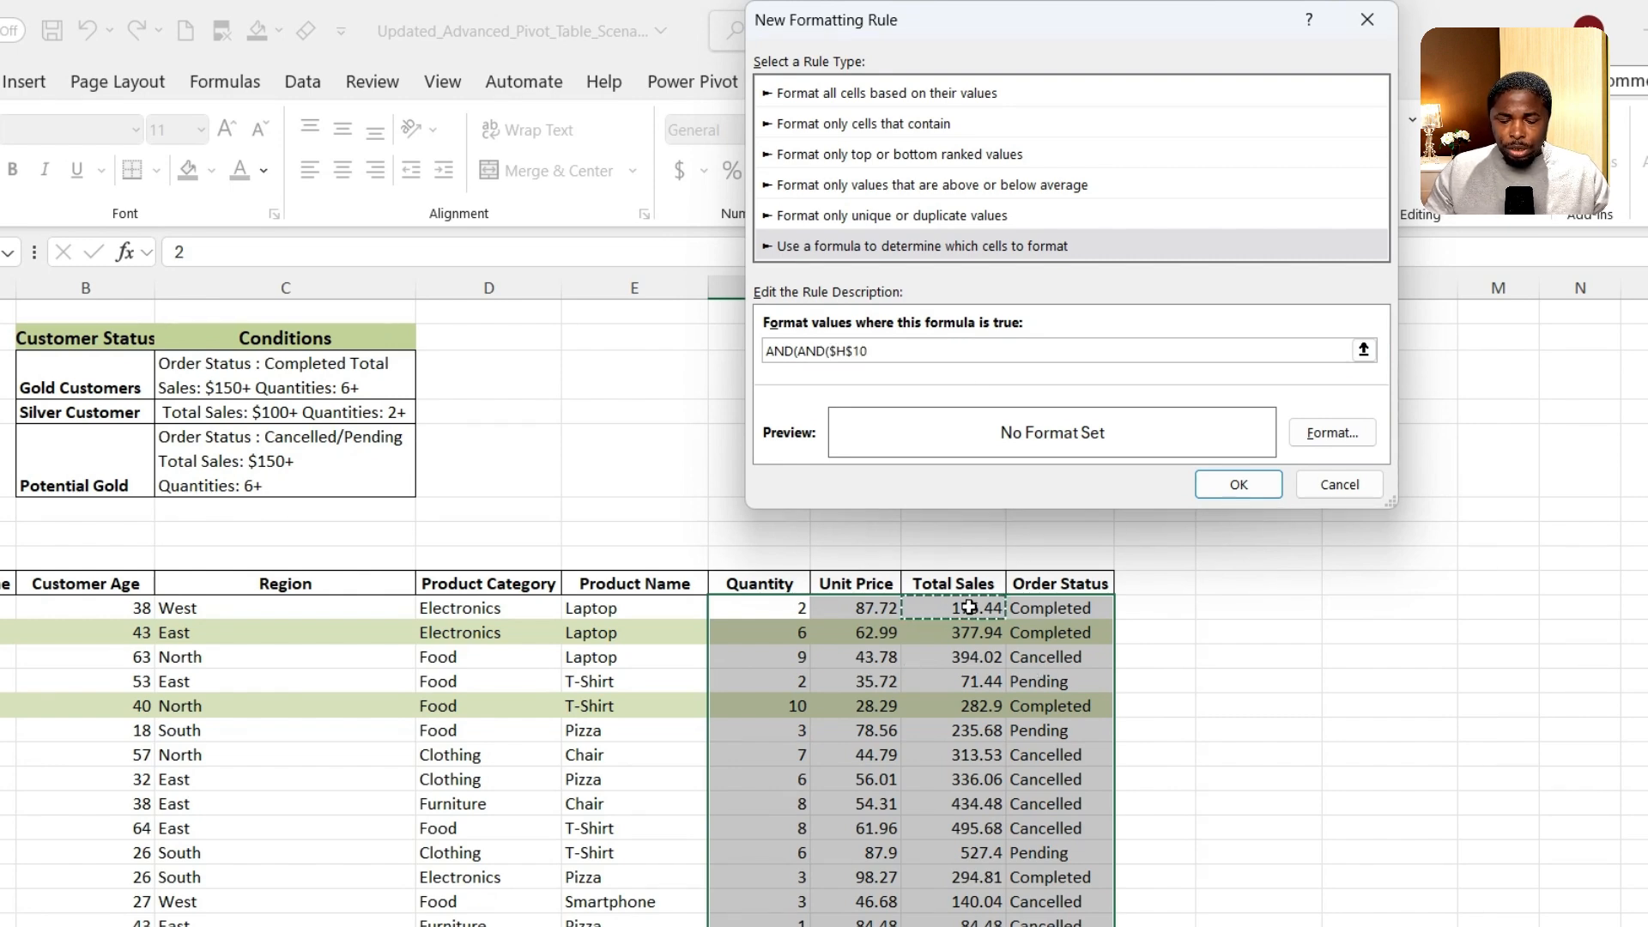
type(">=100,")
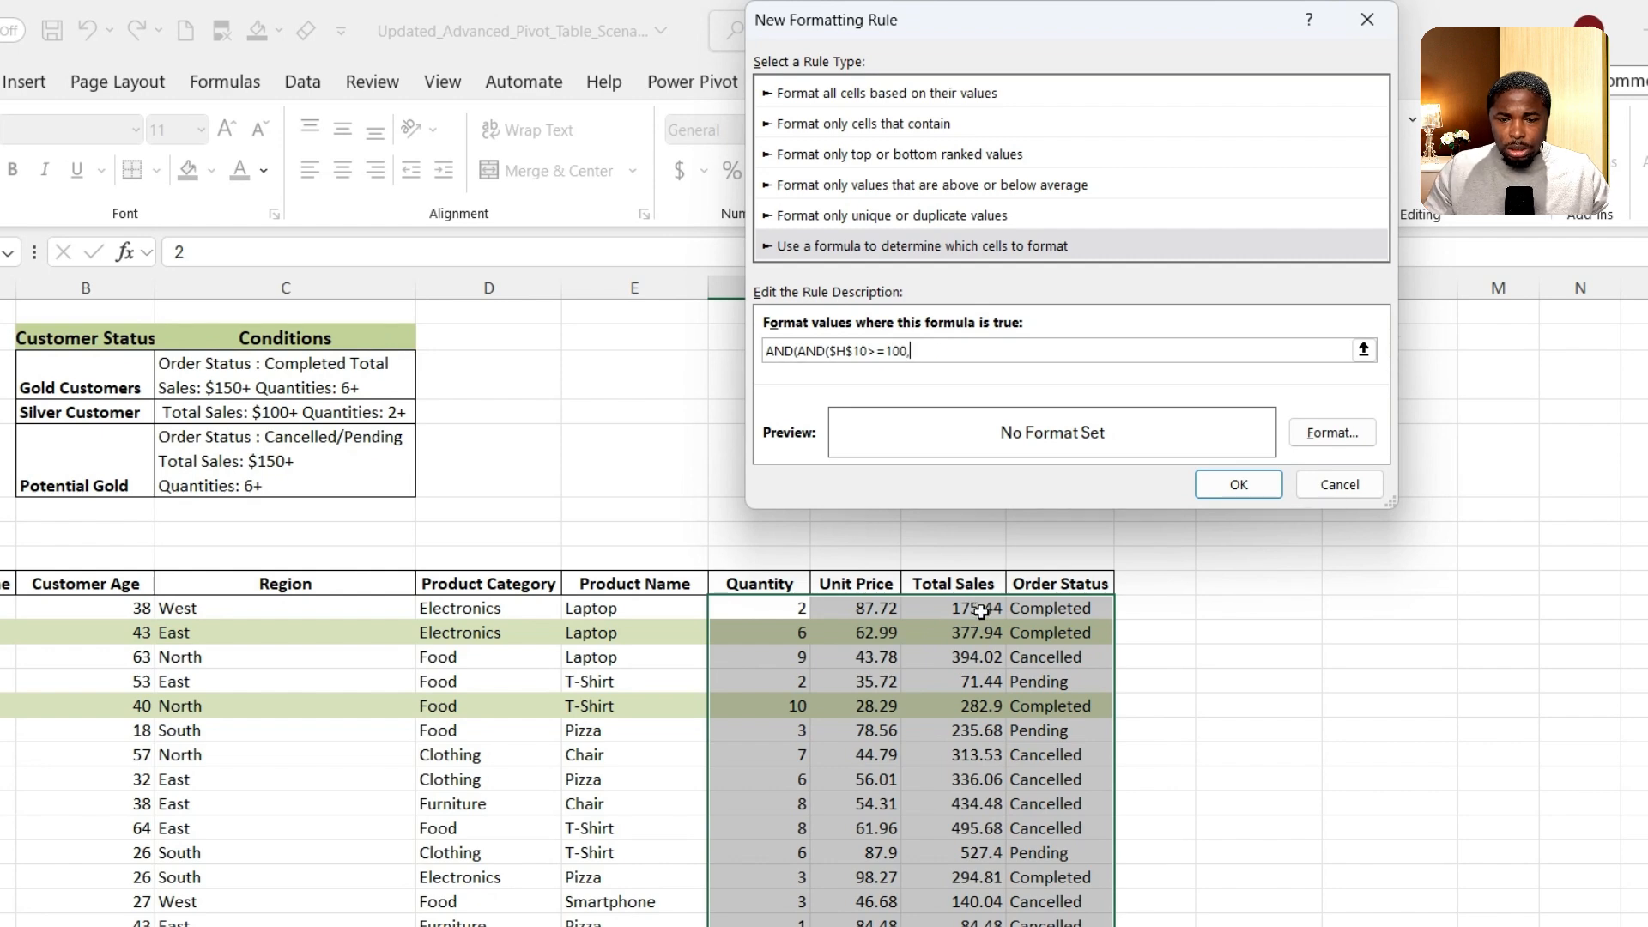
left_click(987, 608)
type("<")
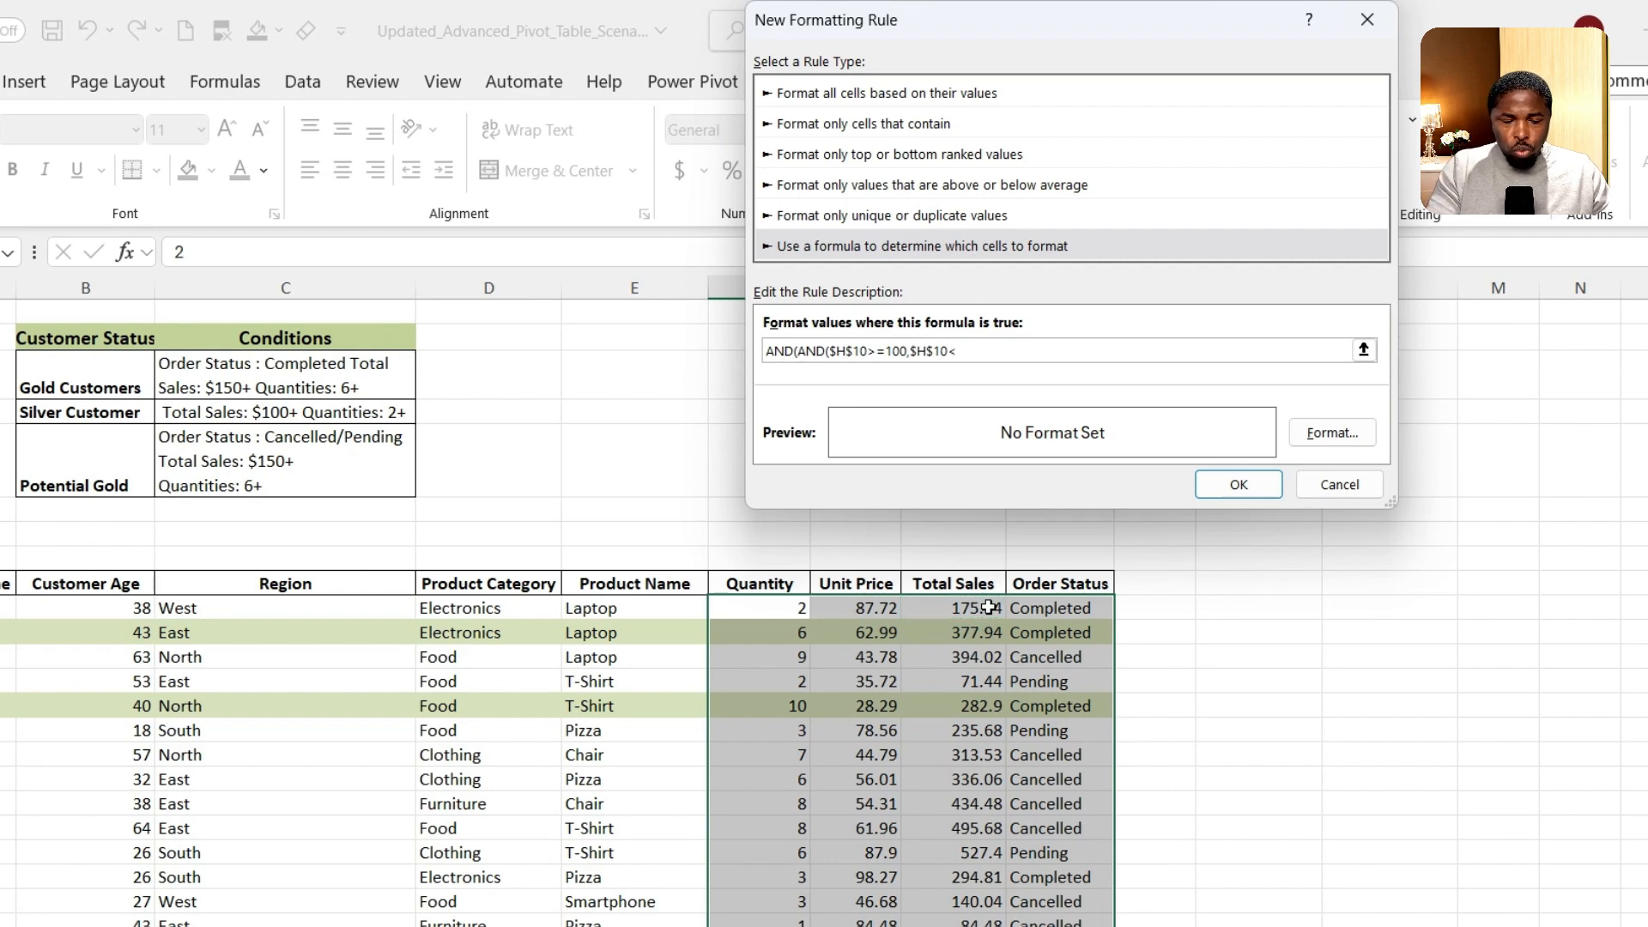
type("150)")
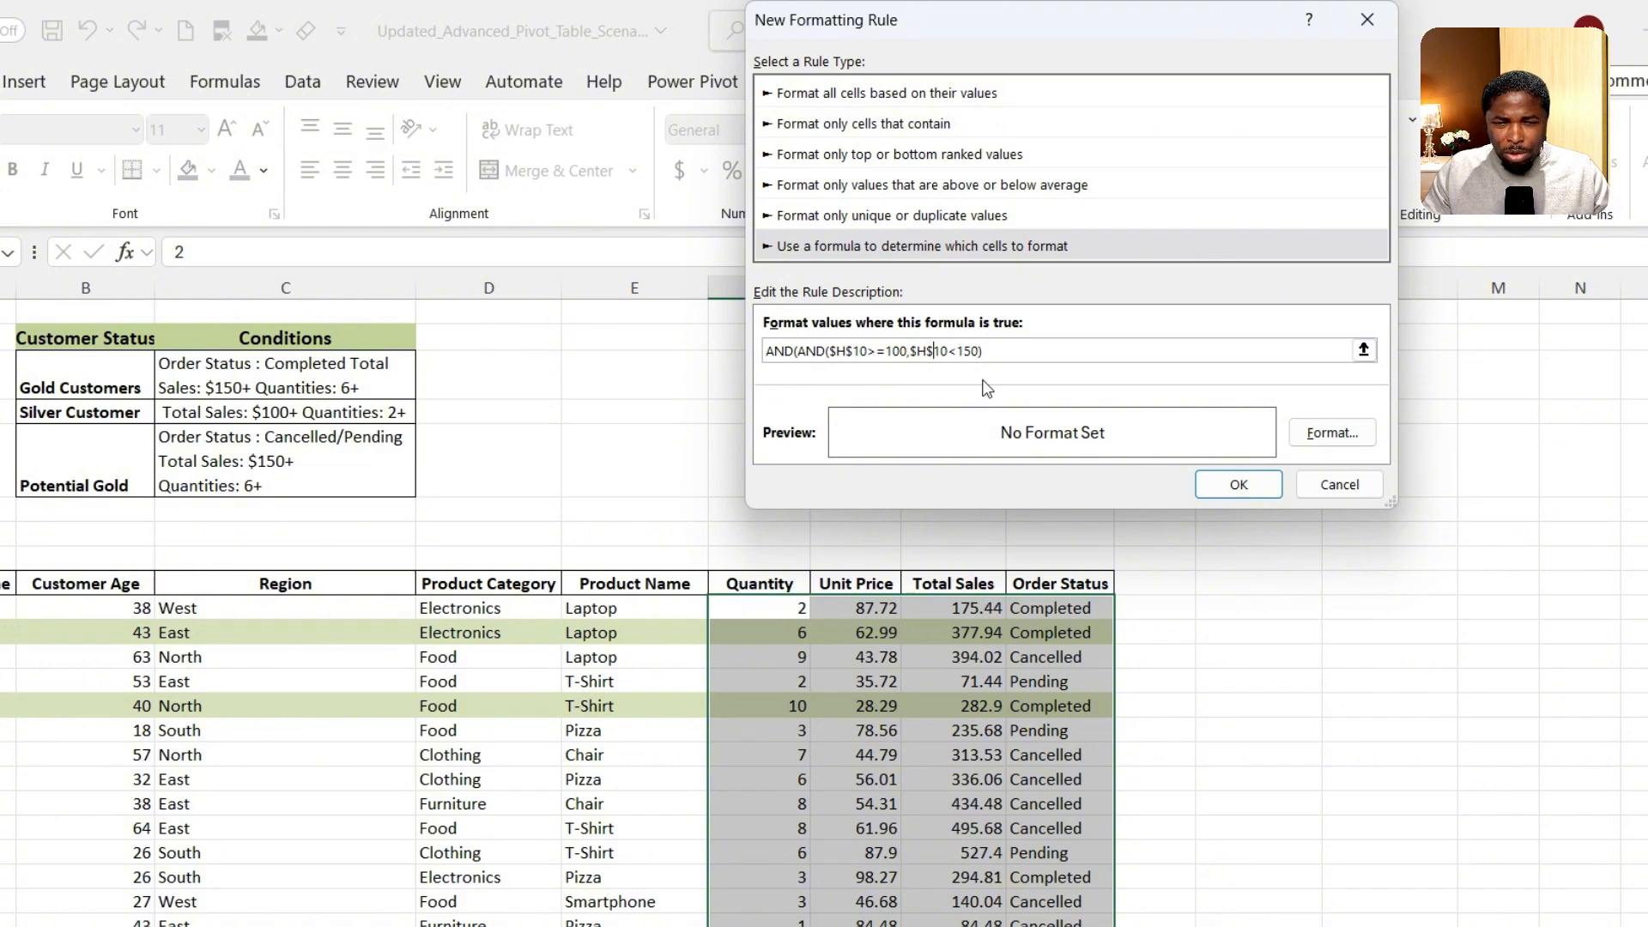
Unlock the row in both Total Sales references so they read $H10
key("BackSpace")
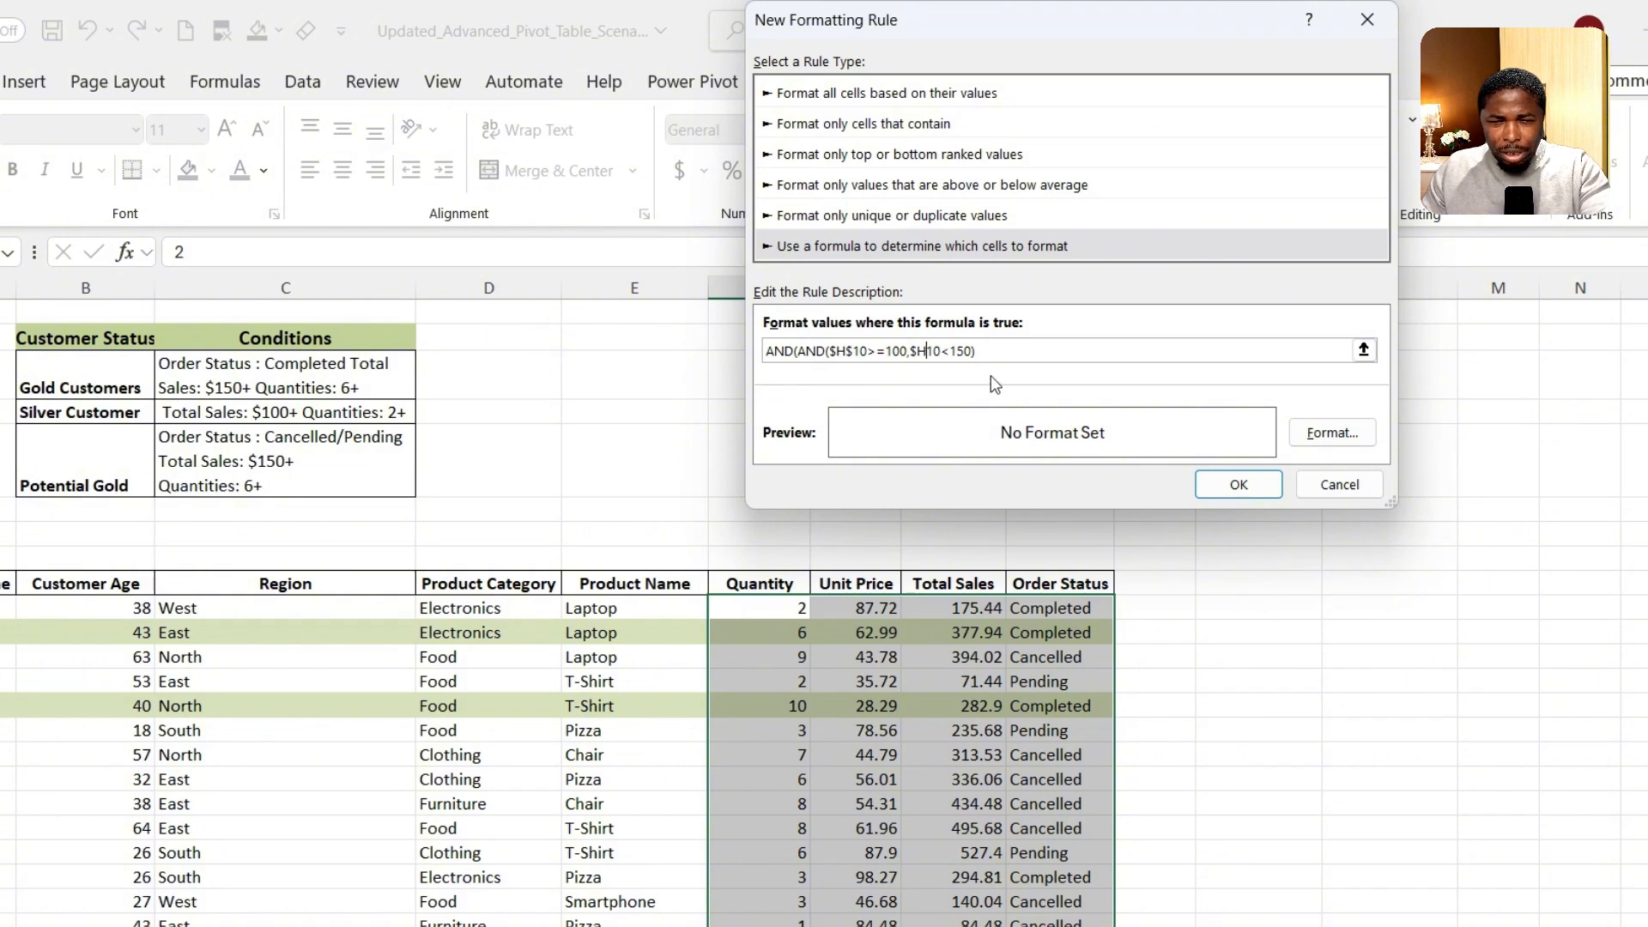
left_click(856, 350)
key("BackSpace")
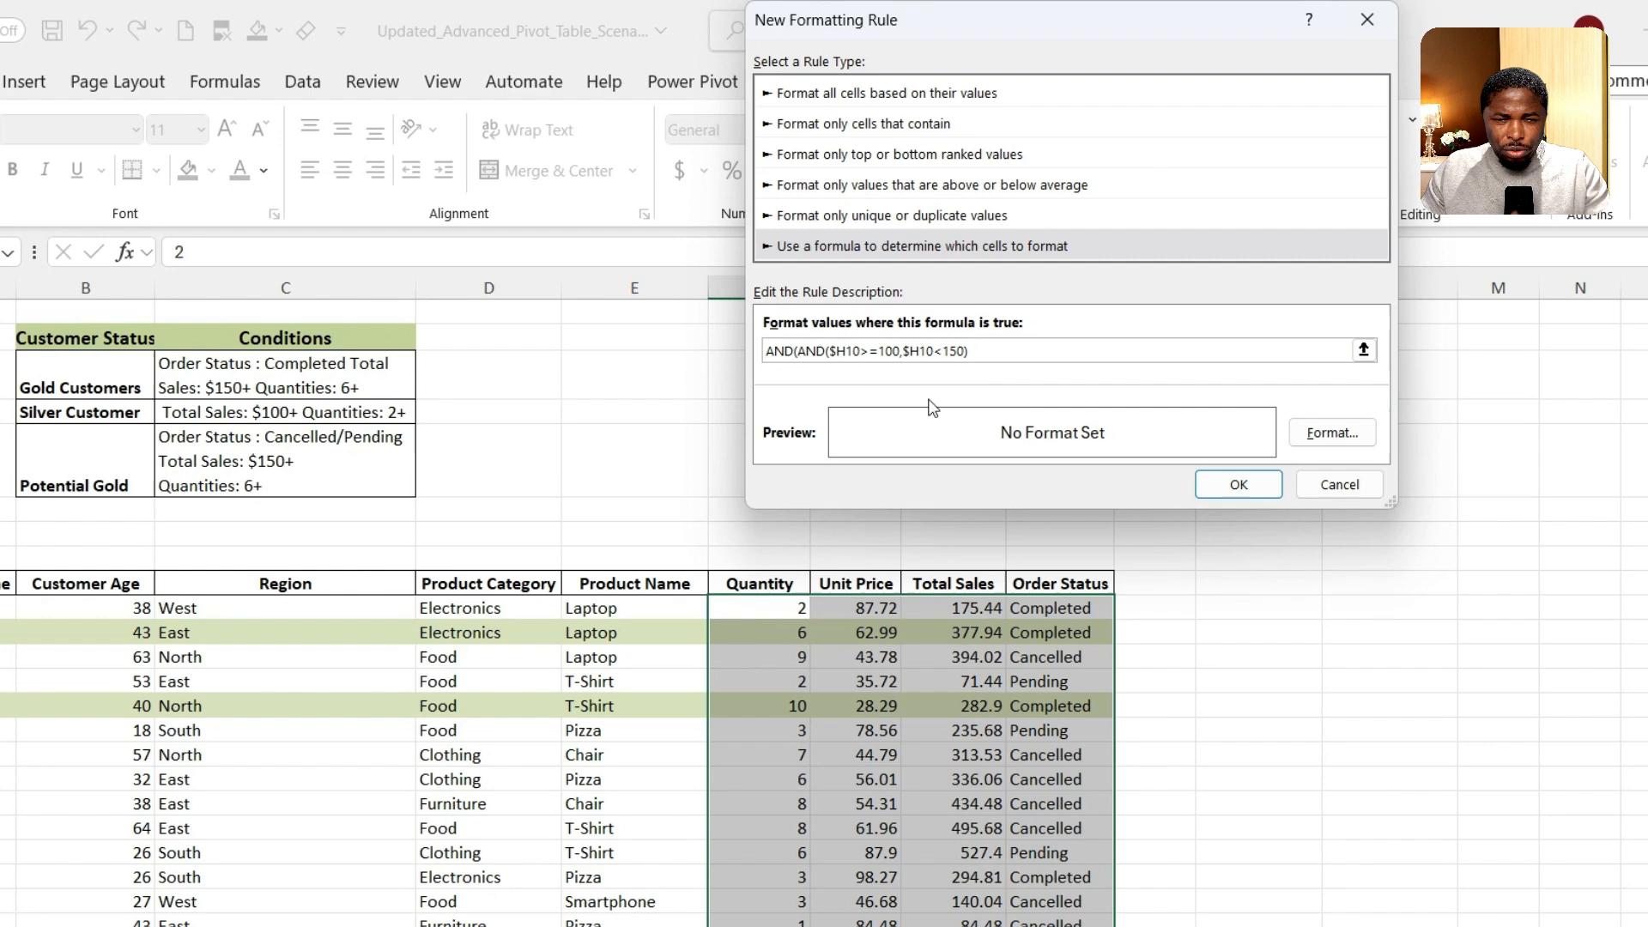
Add a second inner AND with the Quantity conditions $F$10>=2 and $F$10<6, and close the whole formula
left_click(1006, 348)
type(", ")
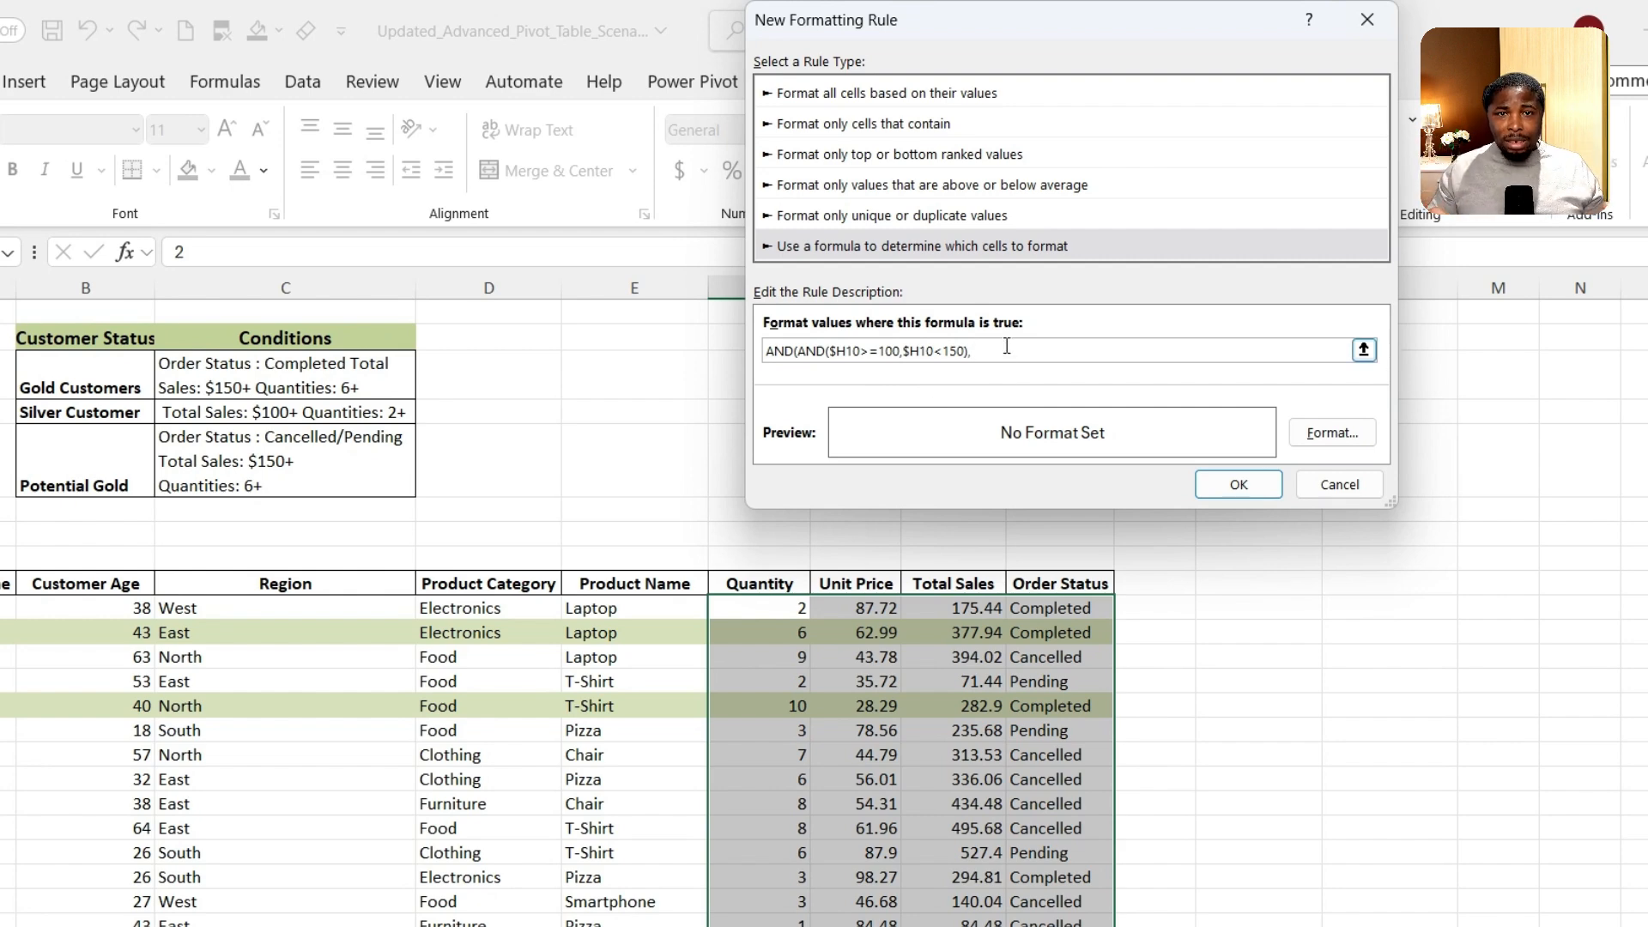
type("AND(")
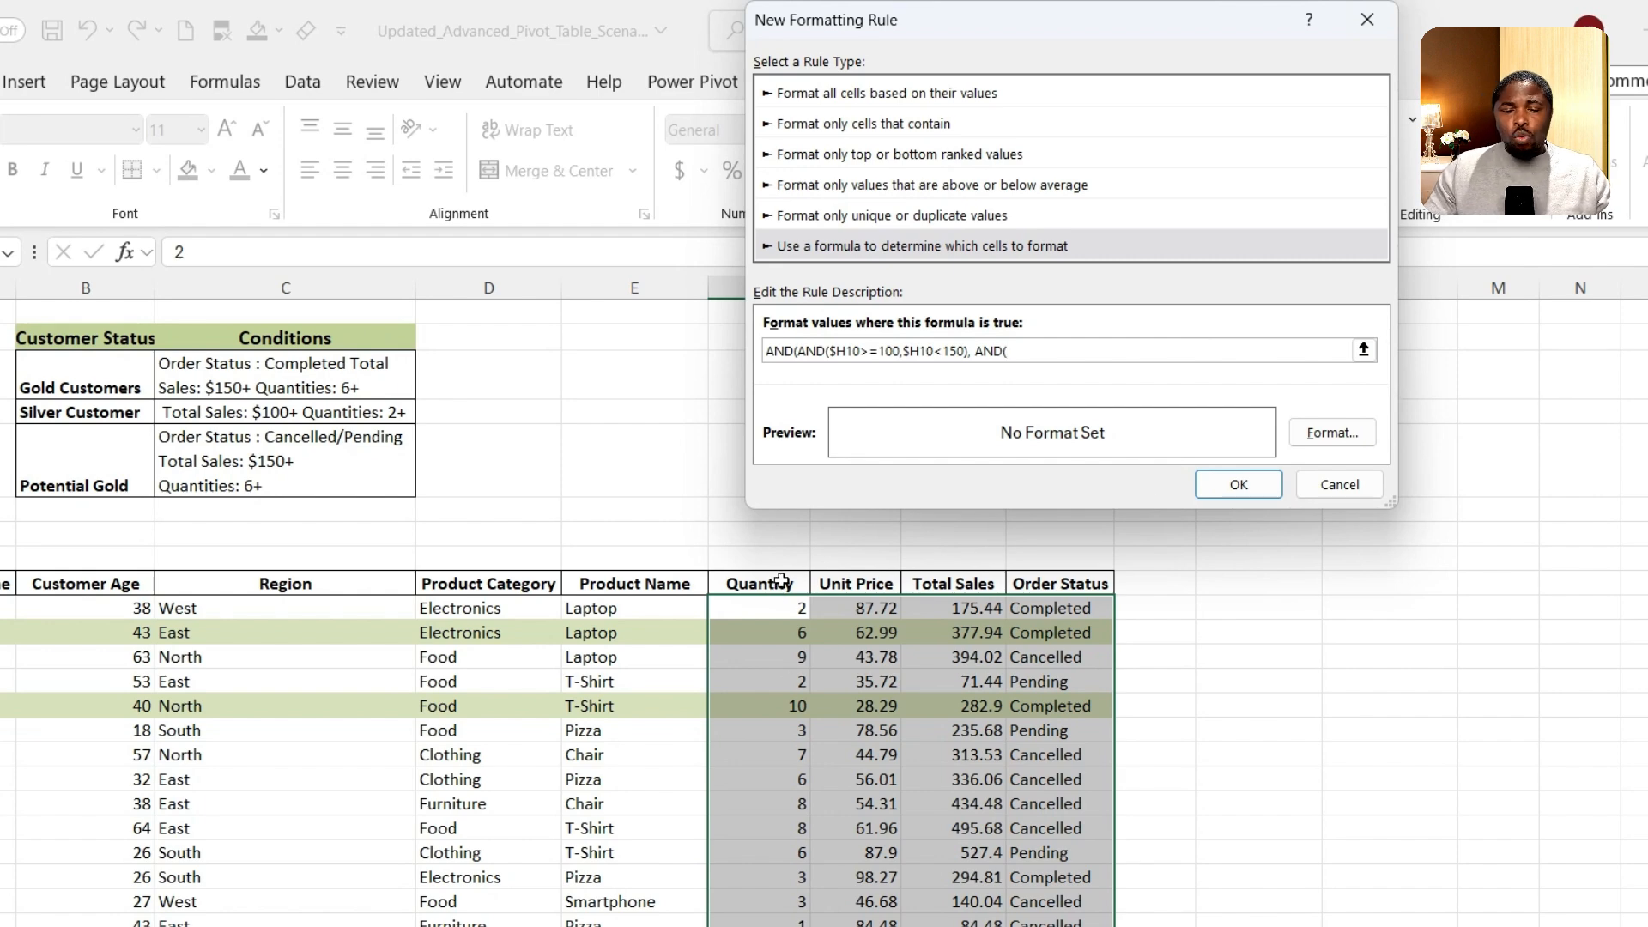
left_click(797, 611)
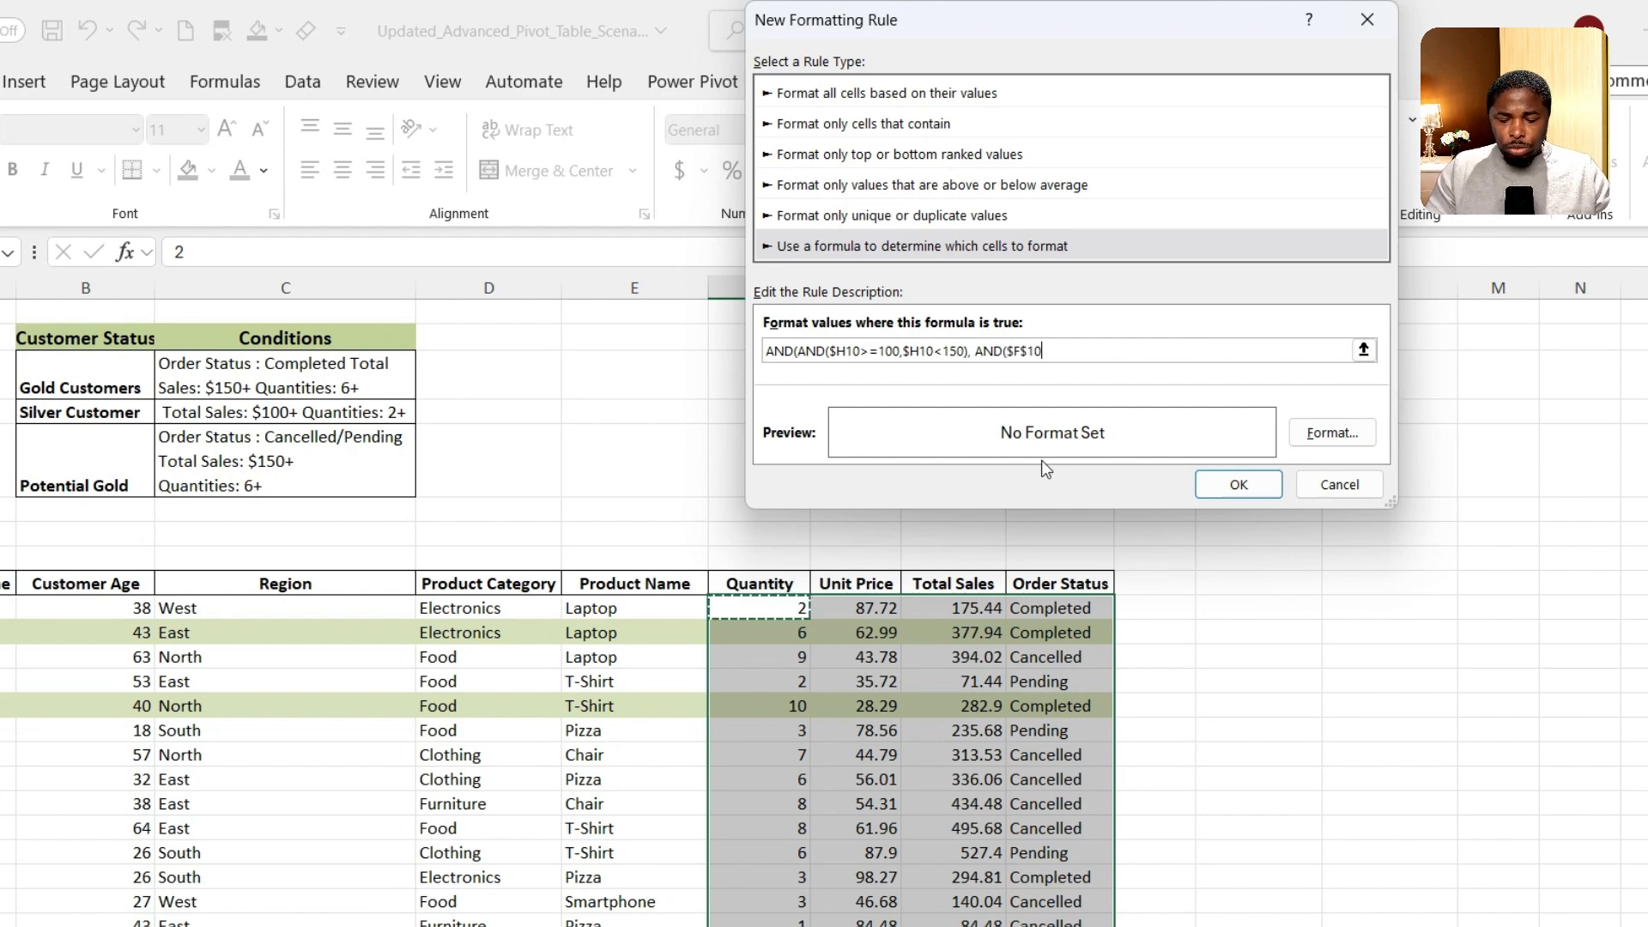
type(">=2,$F$10<")
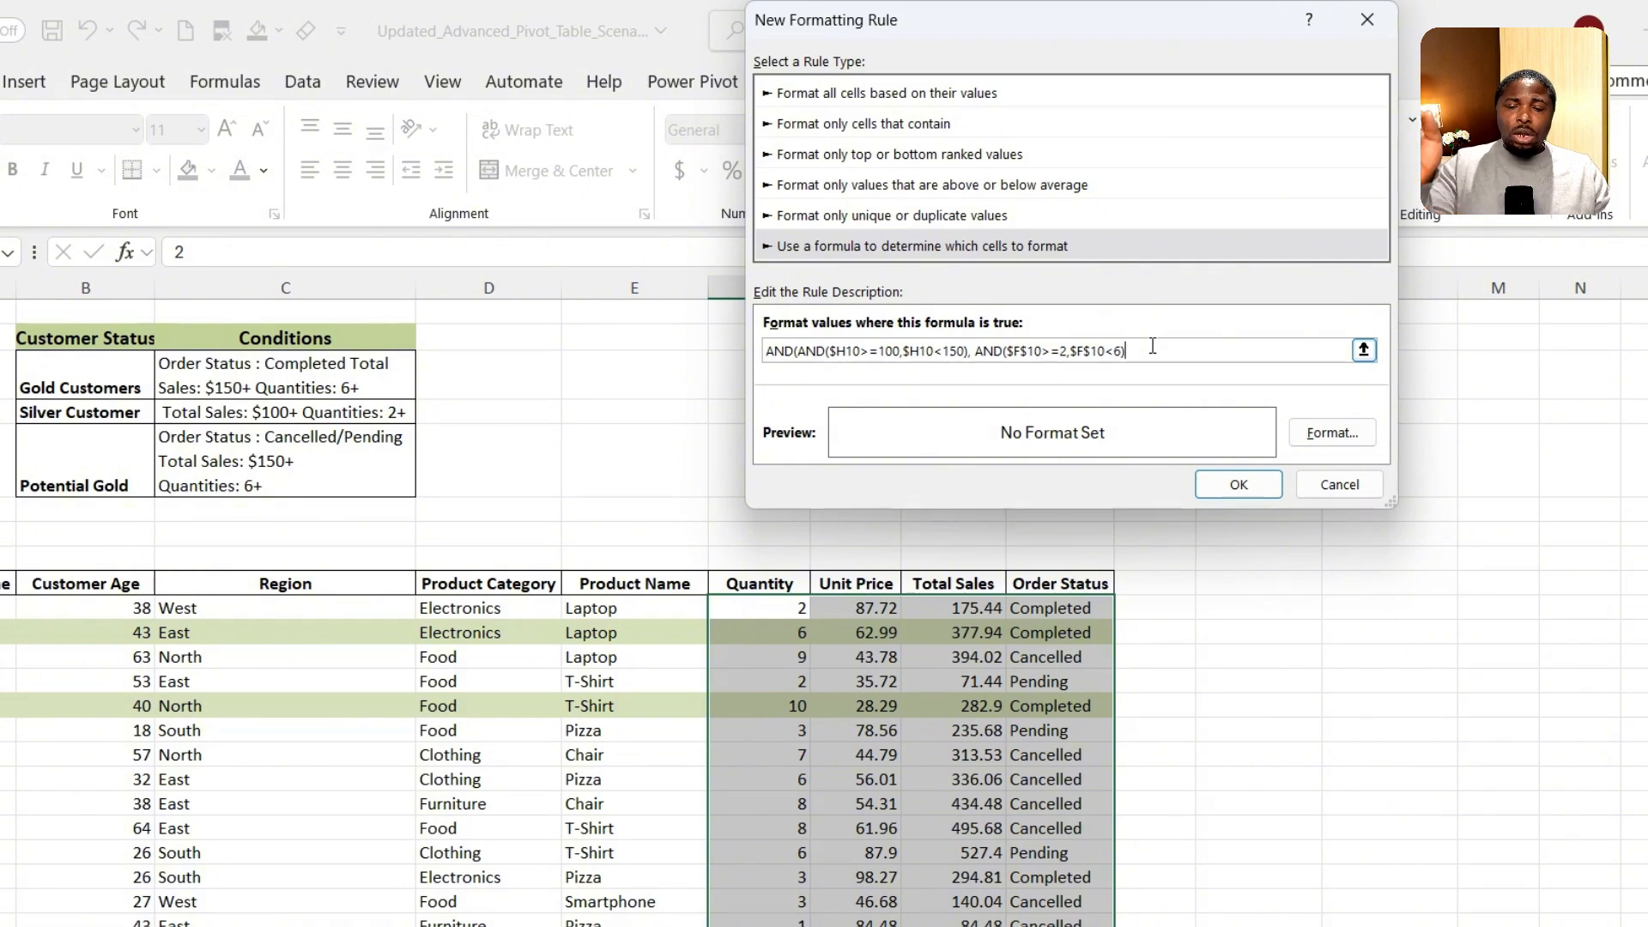
type("6))")
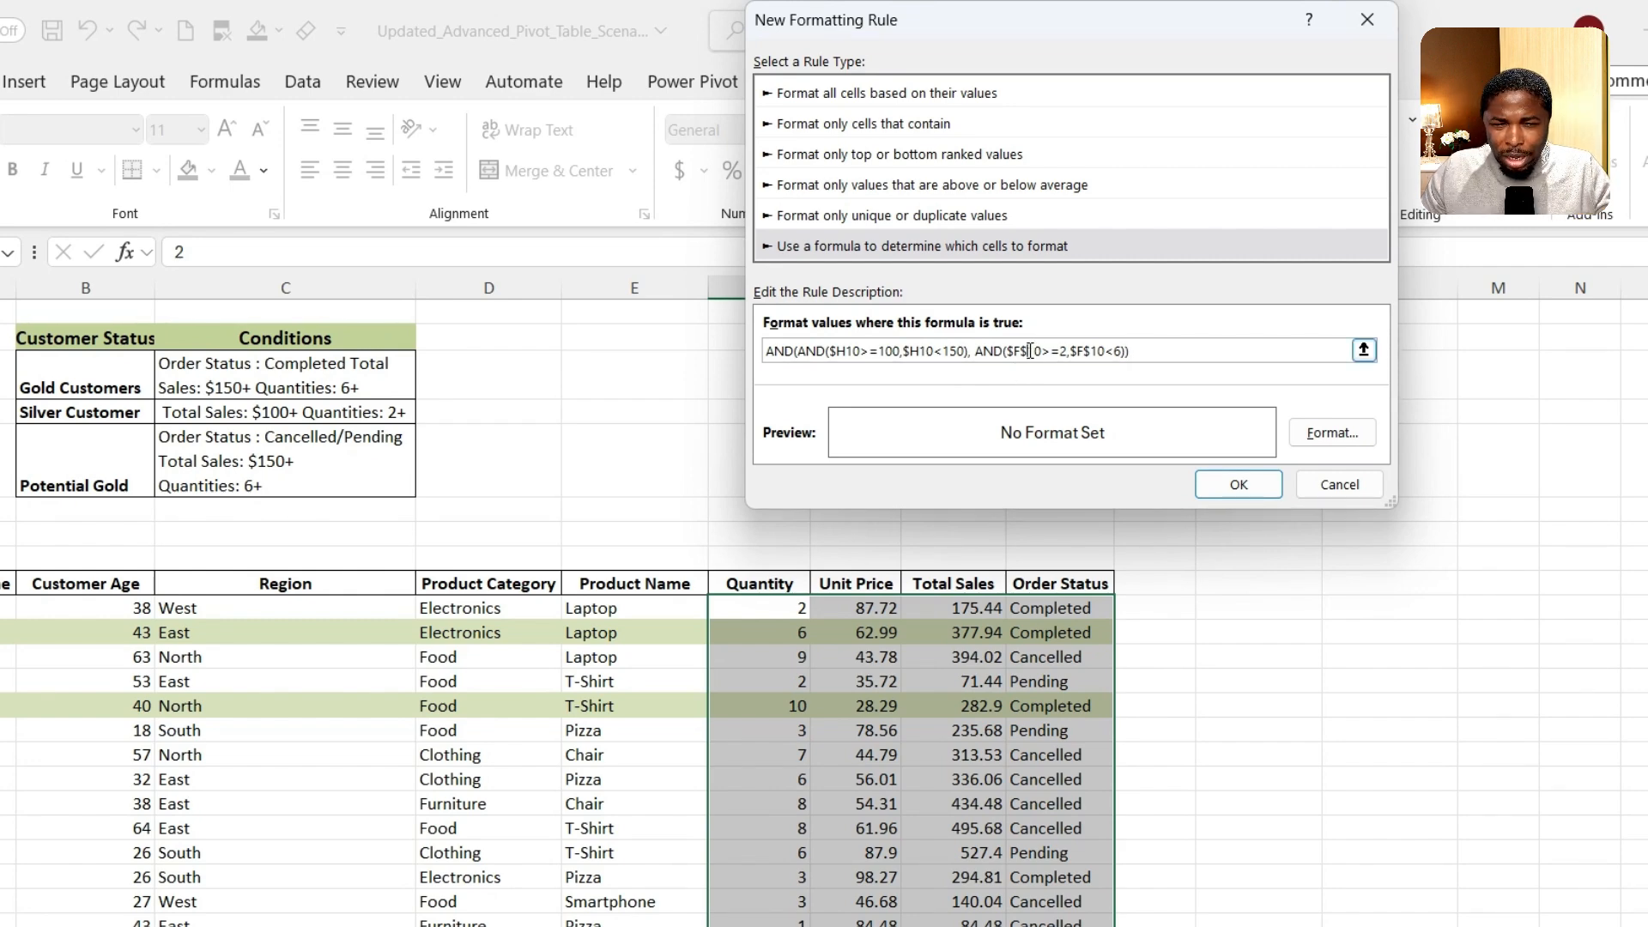
Unlock the row in both Quantity references so they read $F10
key("BackSpace")
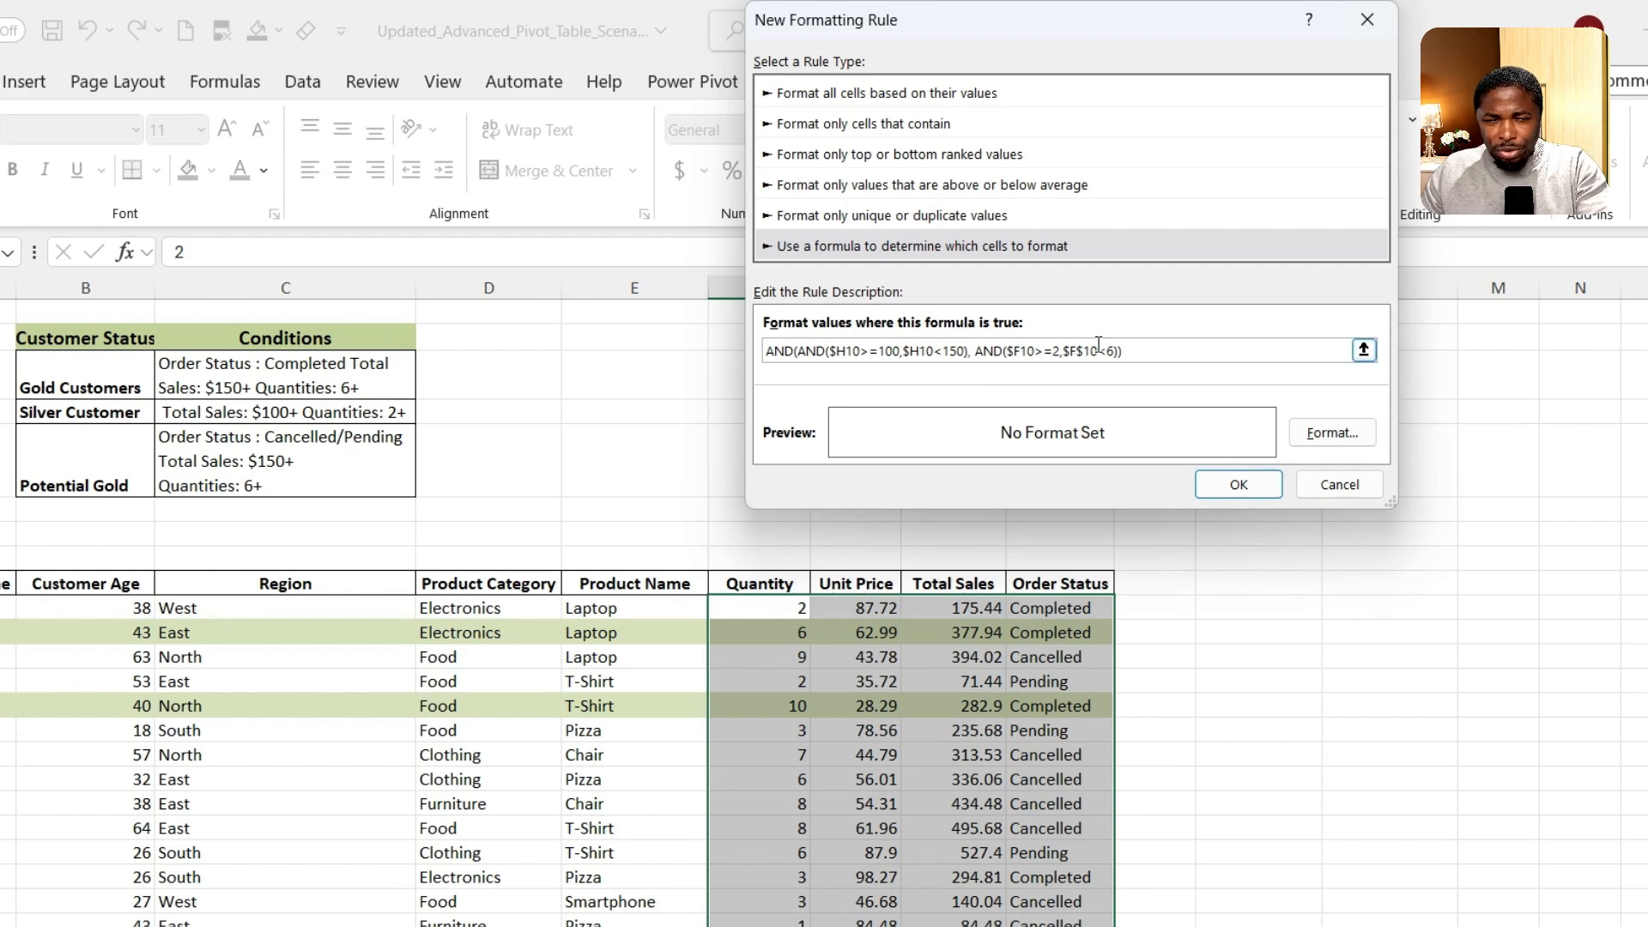
left_click(1087, 348)
key("BackSpace")
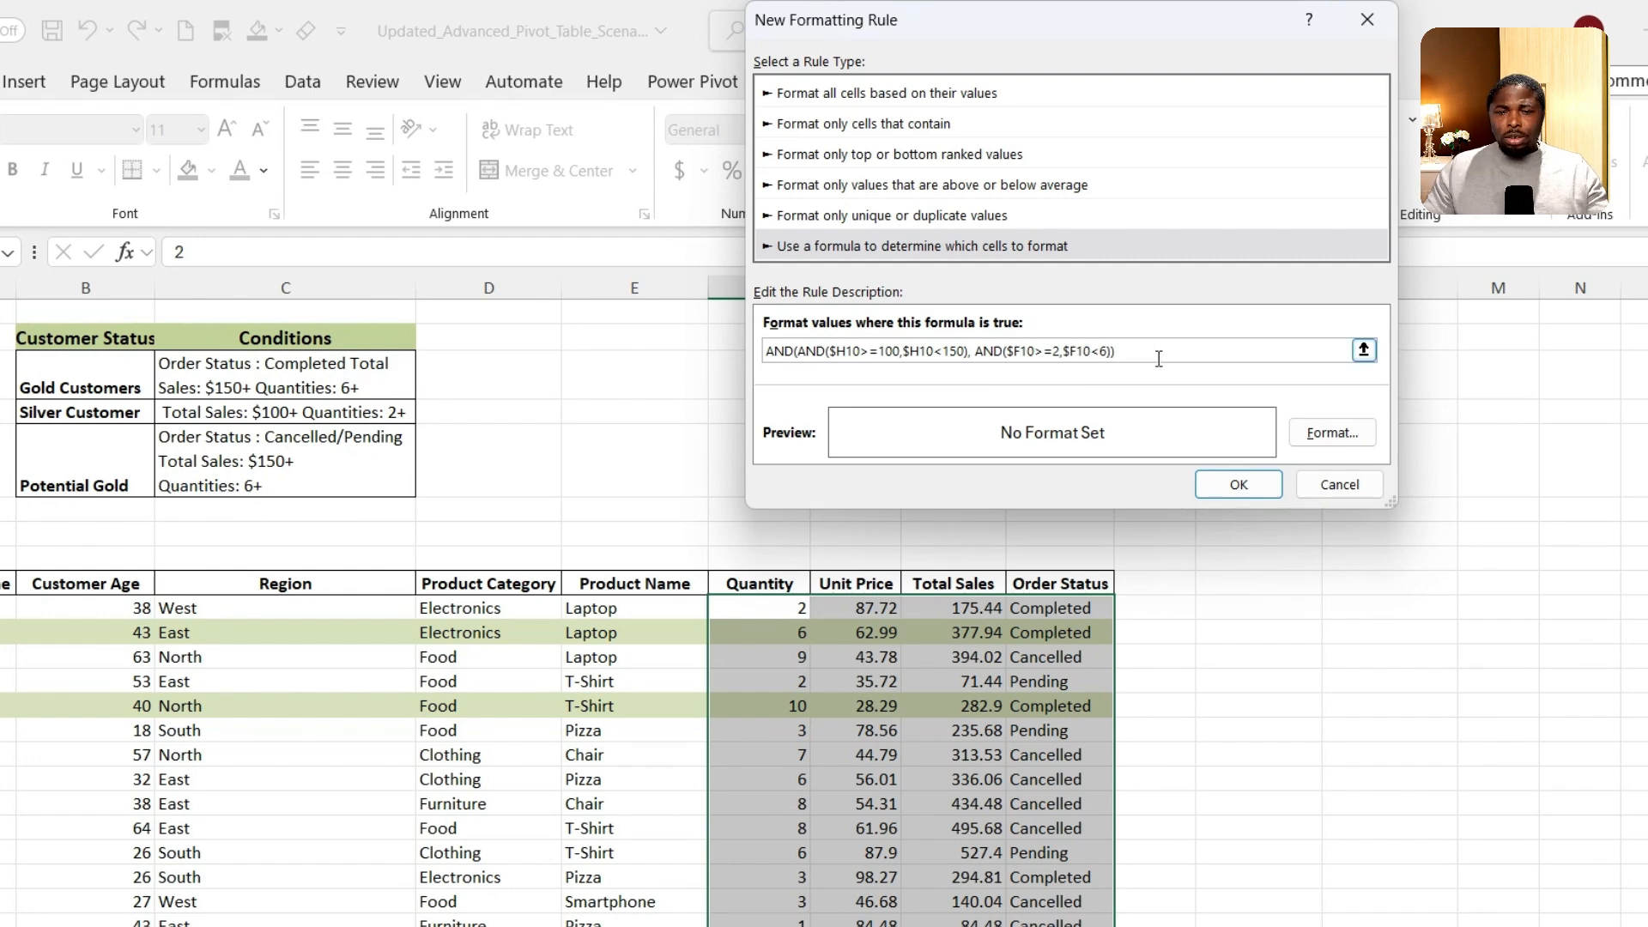
Give the rule a light blue background fill and save the new rule
left_click(1357, 431)
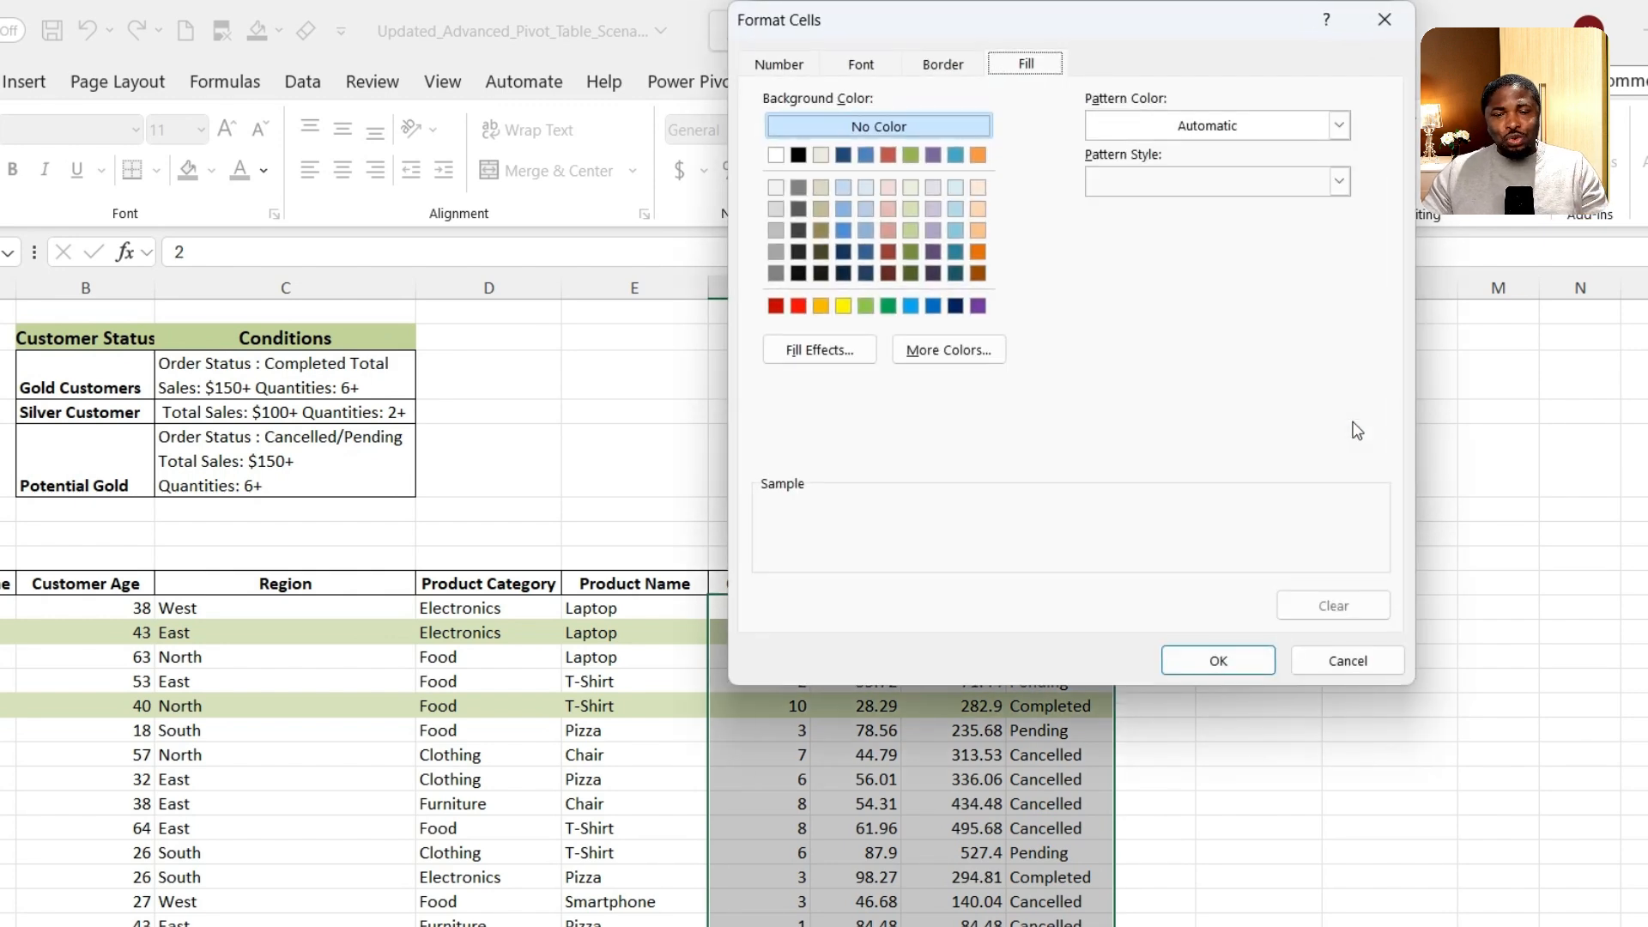
left_click(954, 189)
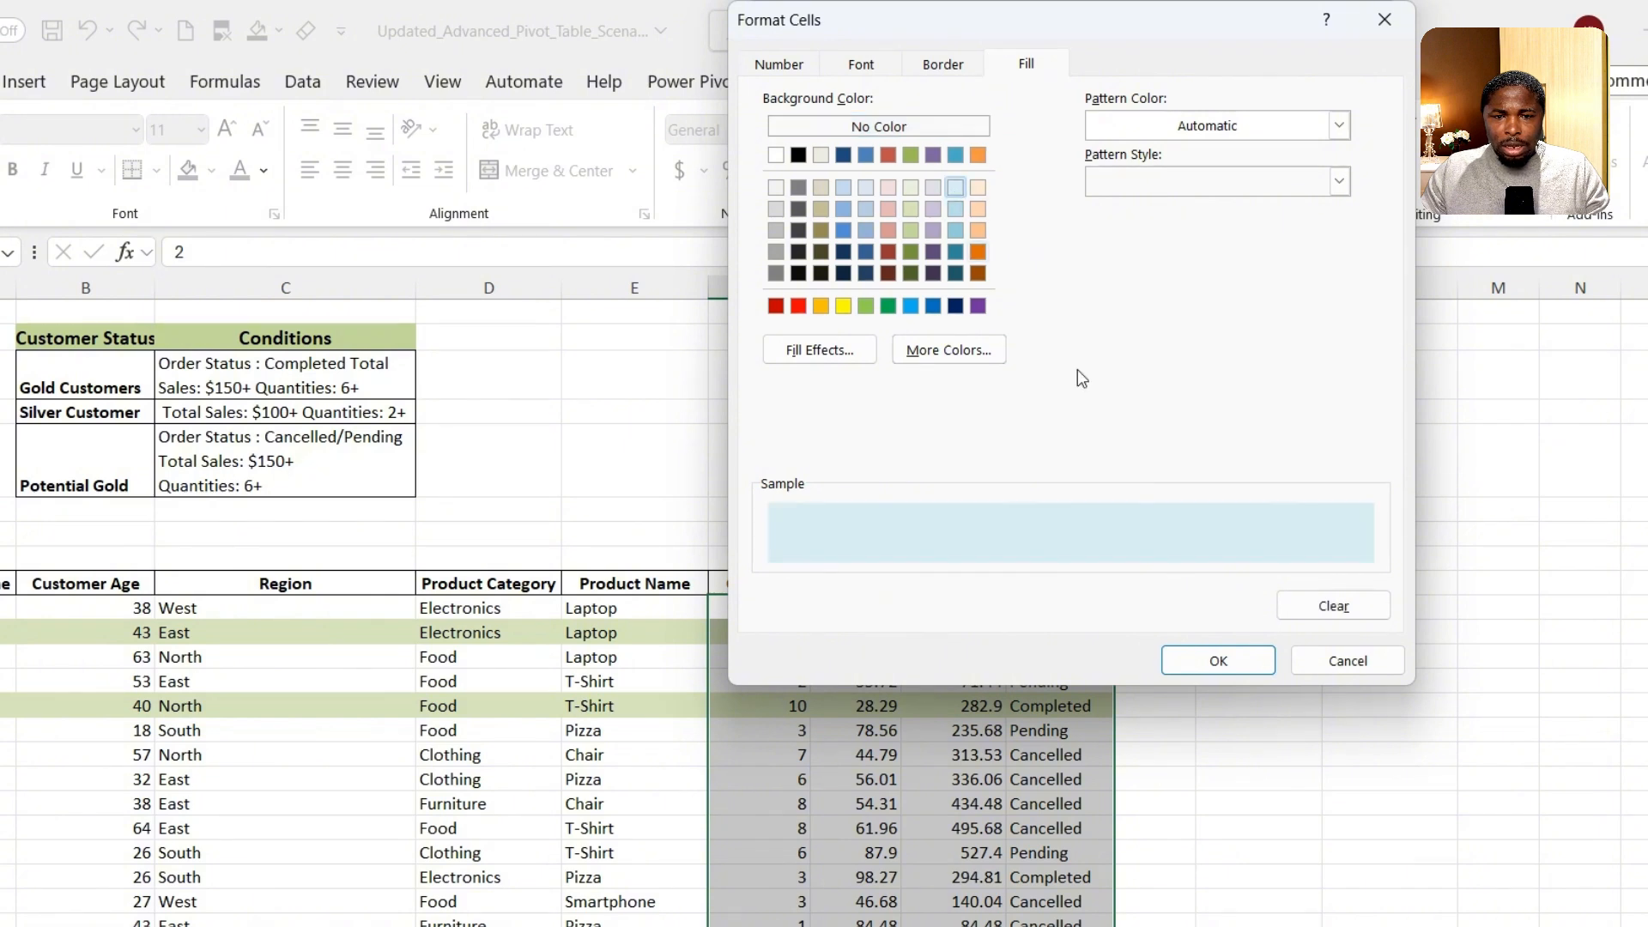
left_click(1218, 663)
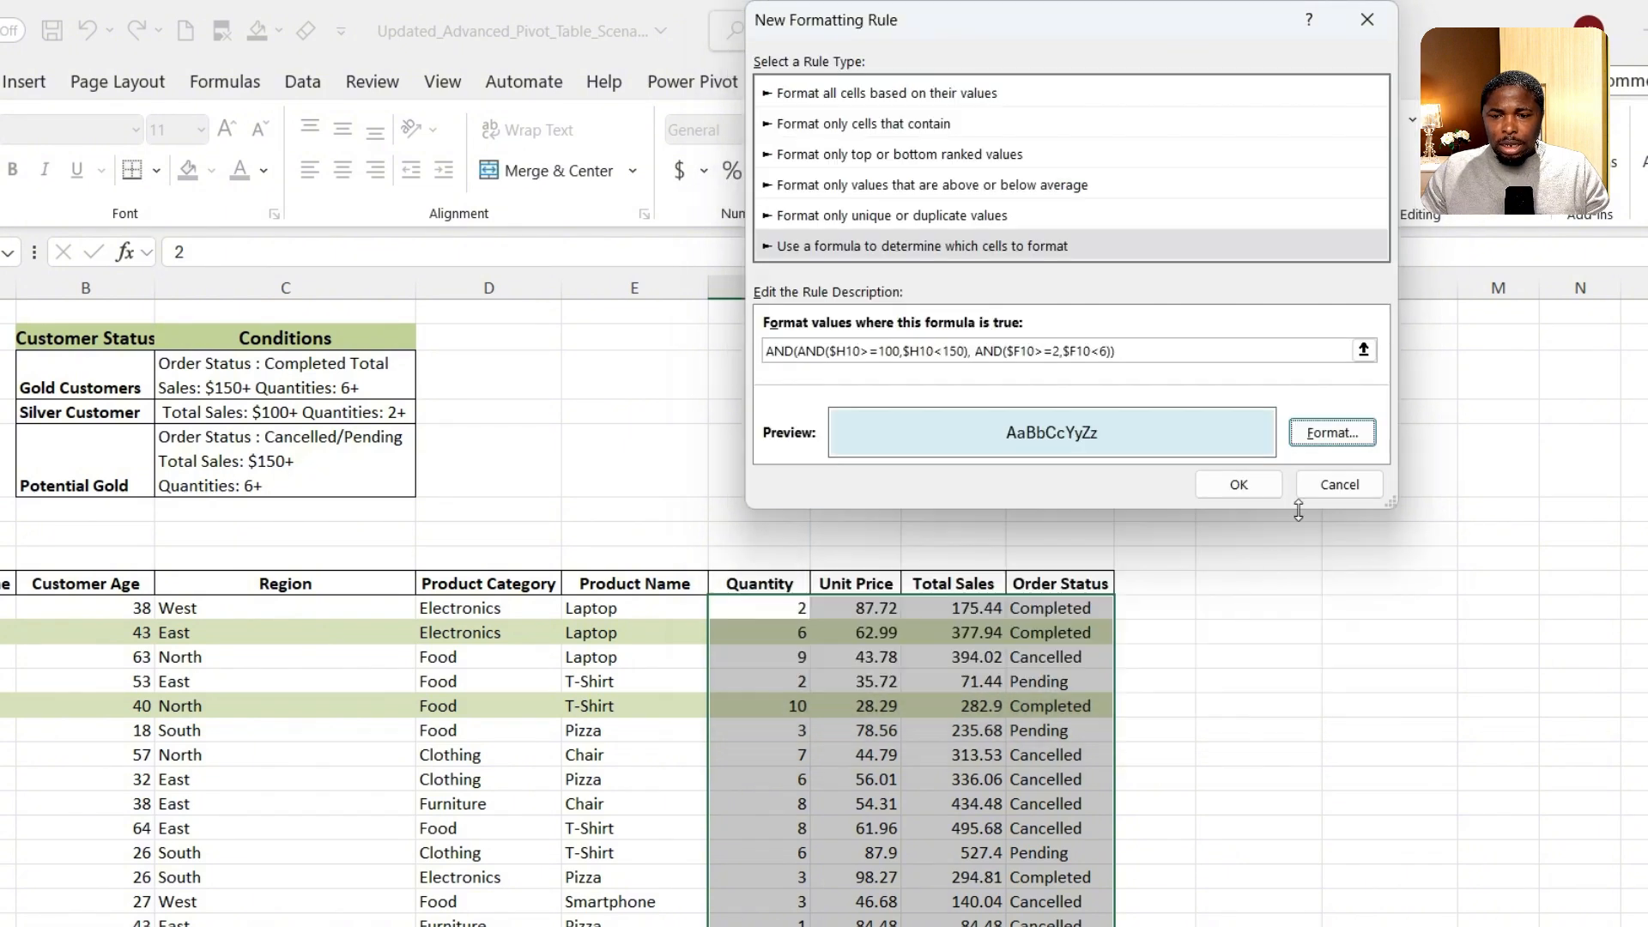
left_click(1239, 484)
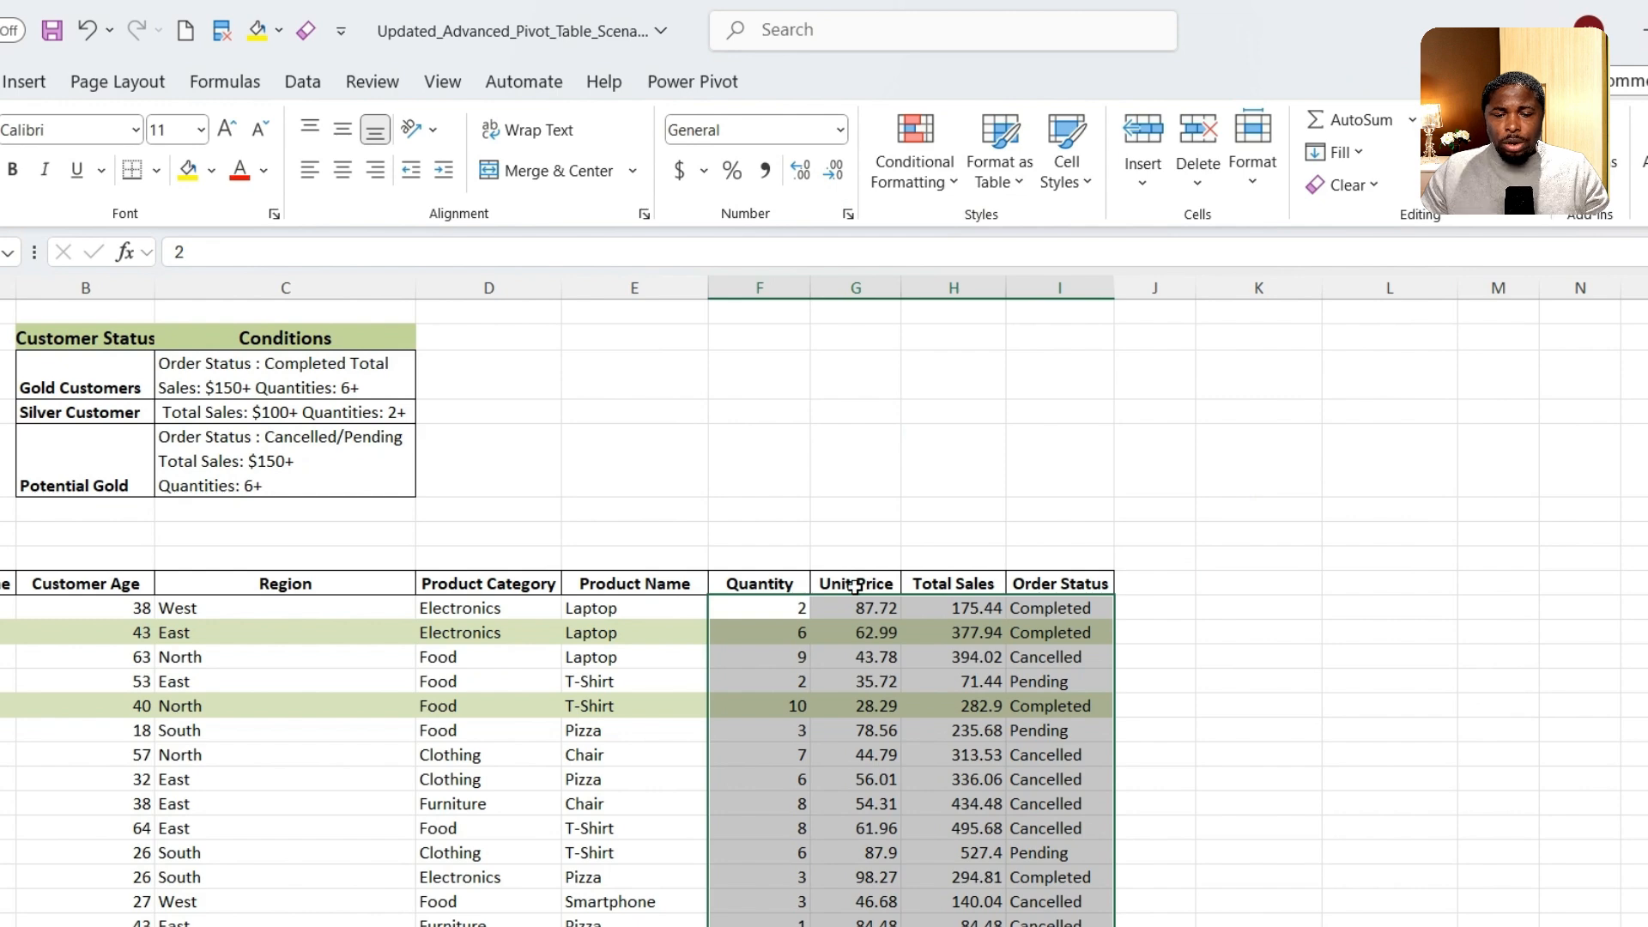
Remove the quotation marks around the light blue rule's formula so it reads =AND(AND($H10>=100,$H10<150), AND($F10>=2,$F10<6)), and apply it
scroll(855, 587, "down", 4)
scroll(855, 586, "up", 4)
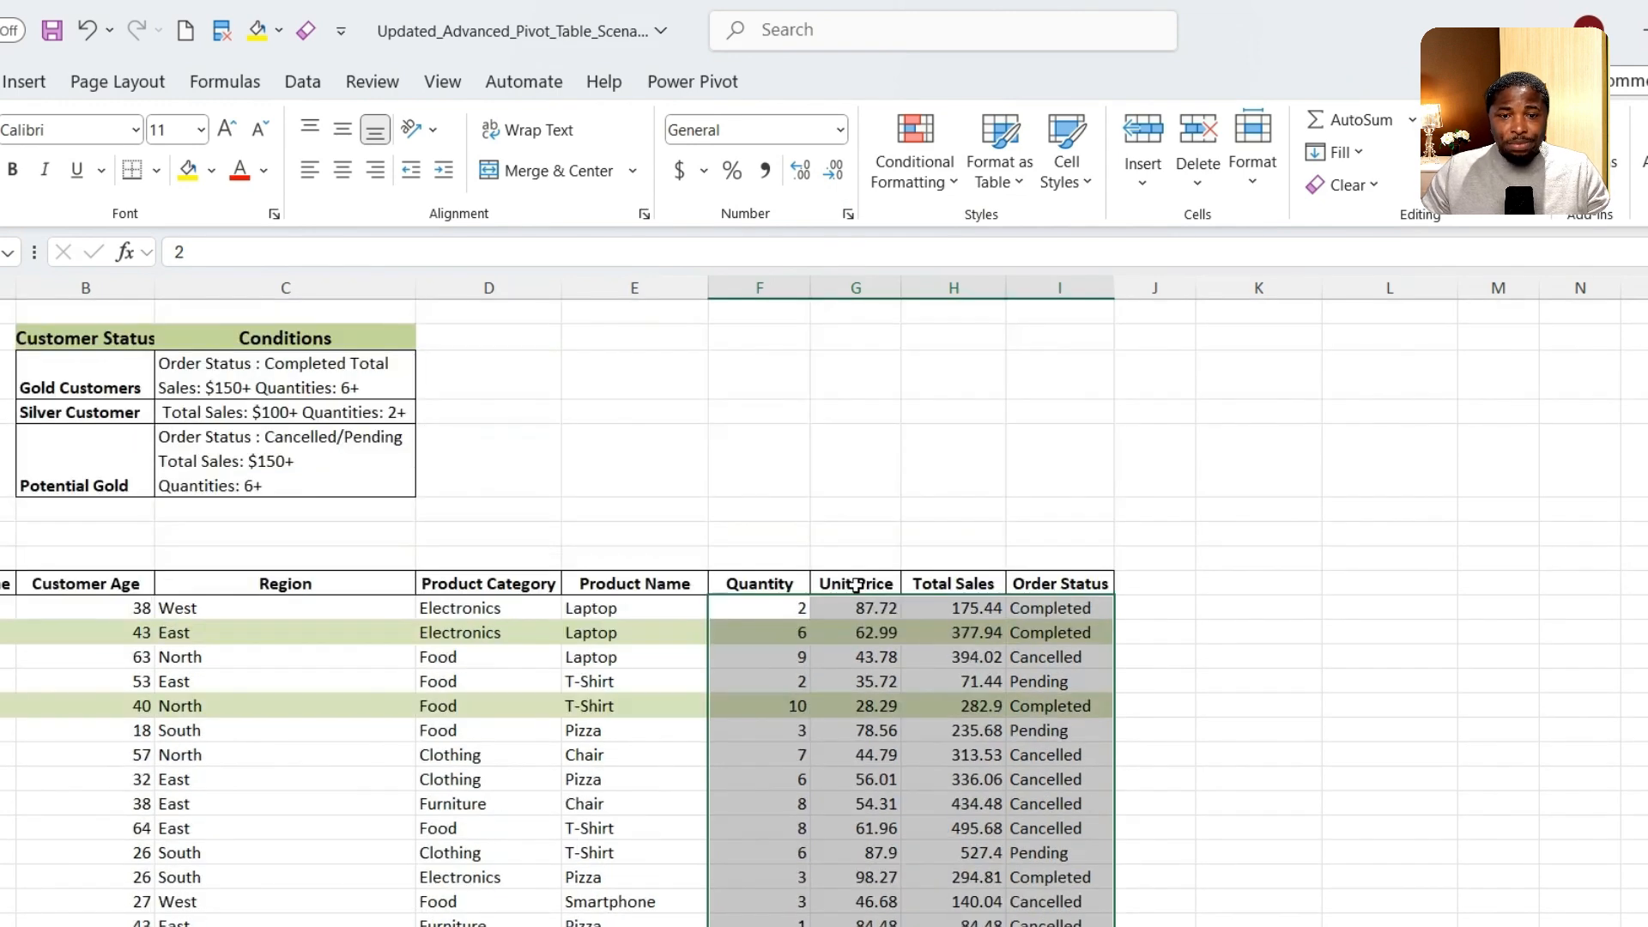
left_click(955, 184)
left_click(965, 561)
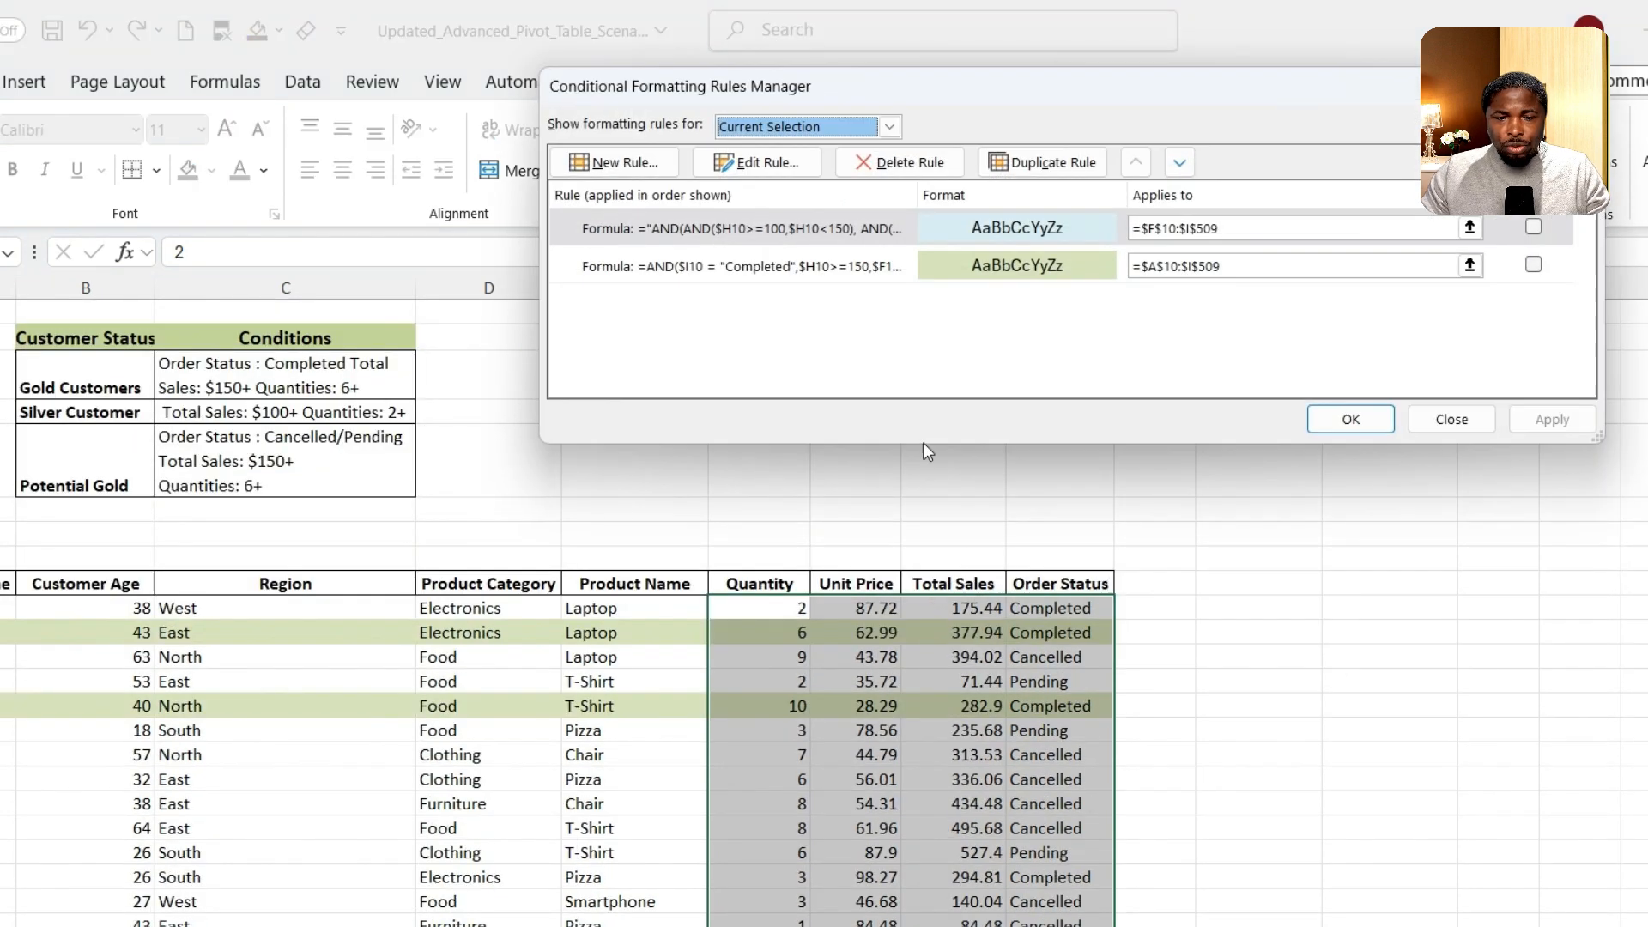
left_click(754, 214)
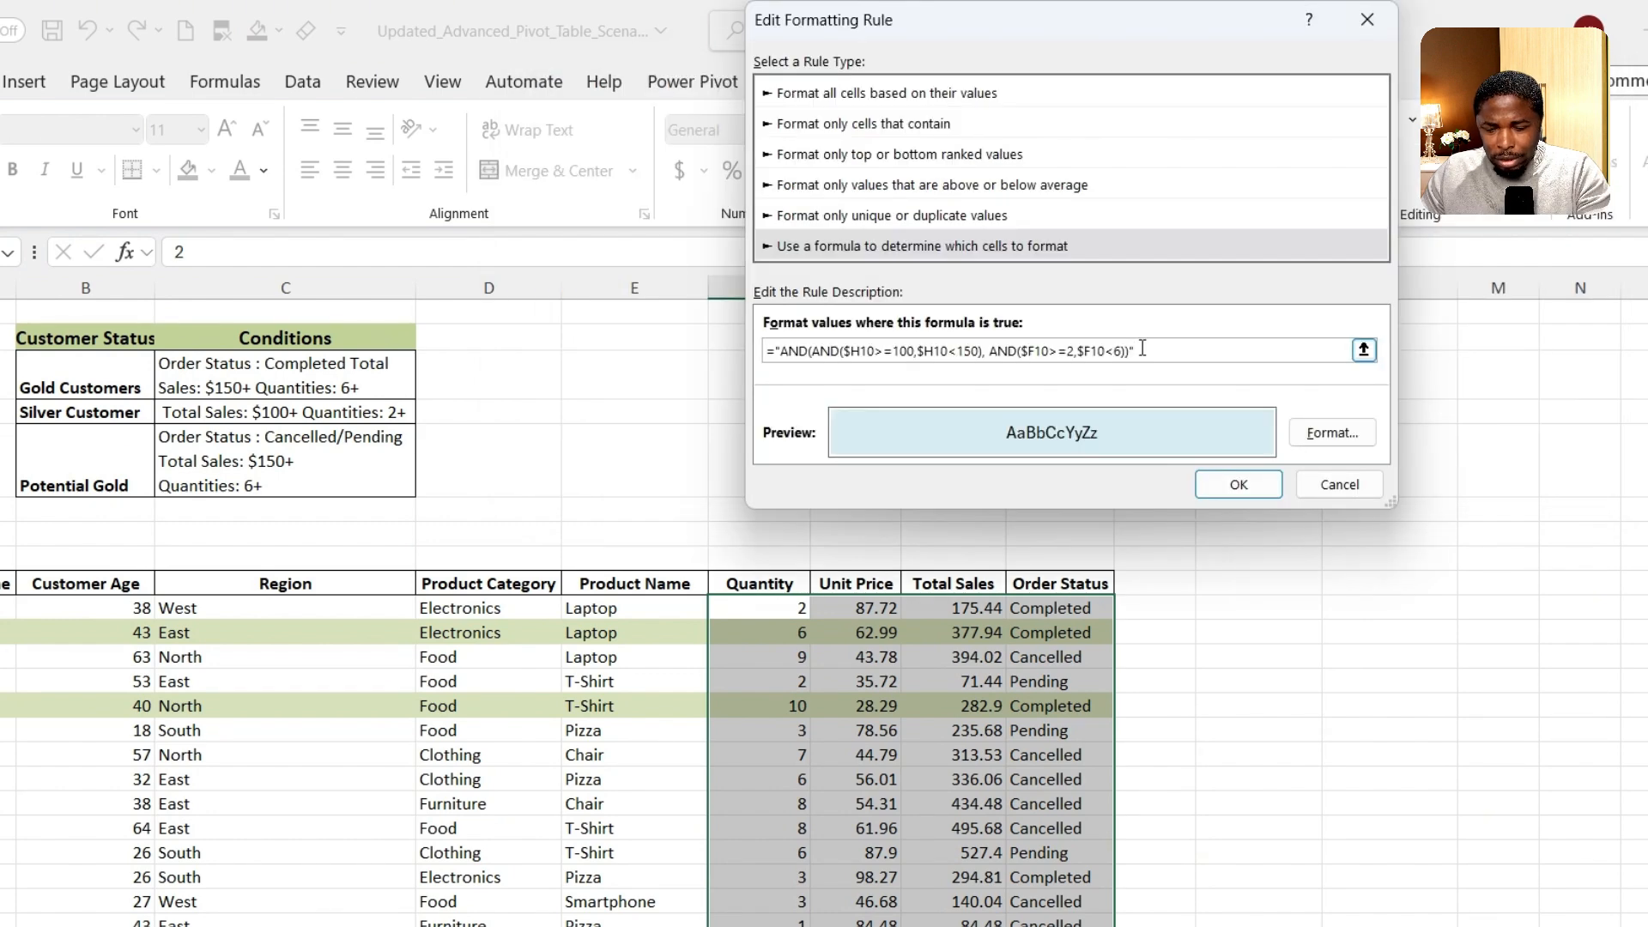
key("BackSpace")
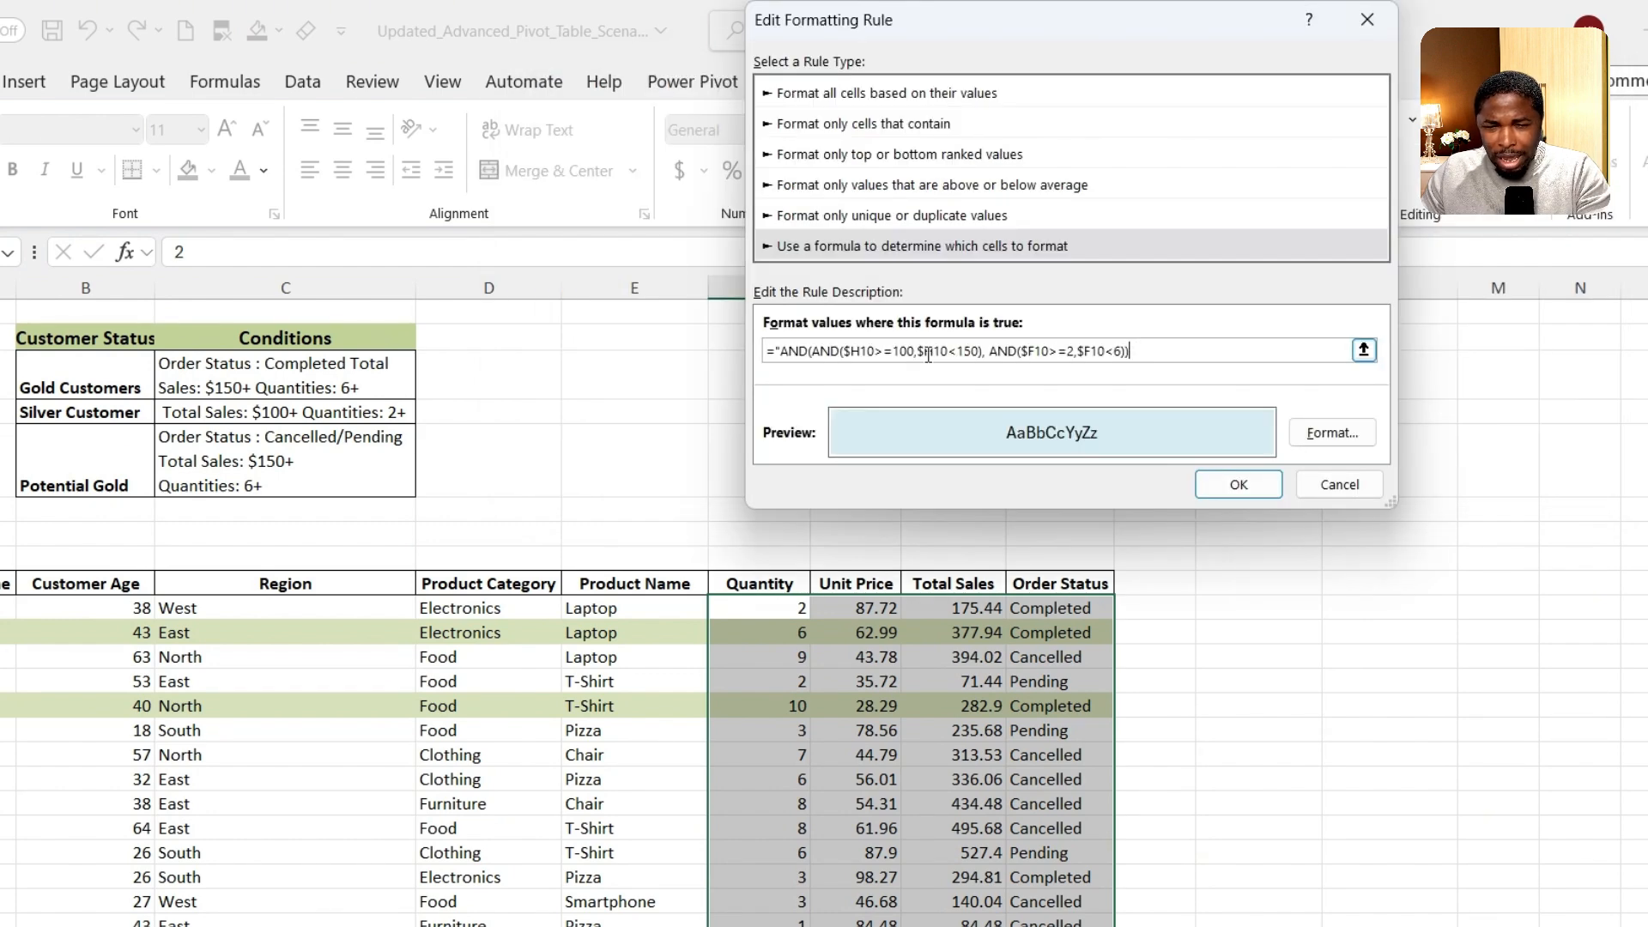
left_click(783, 348)
key("BackSpace")
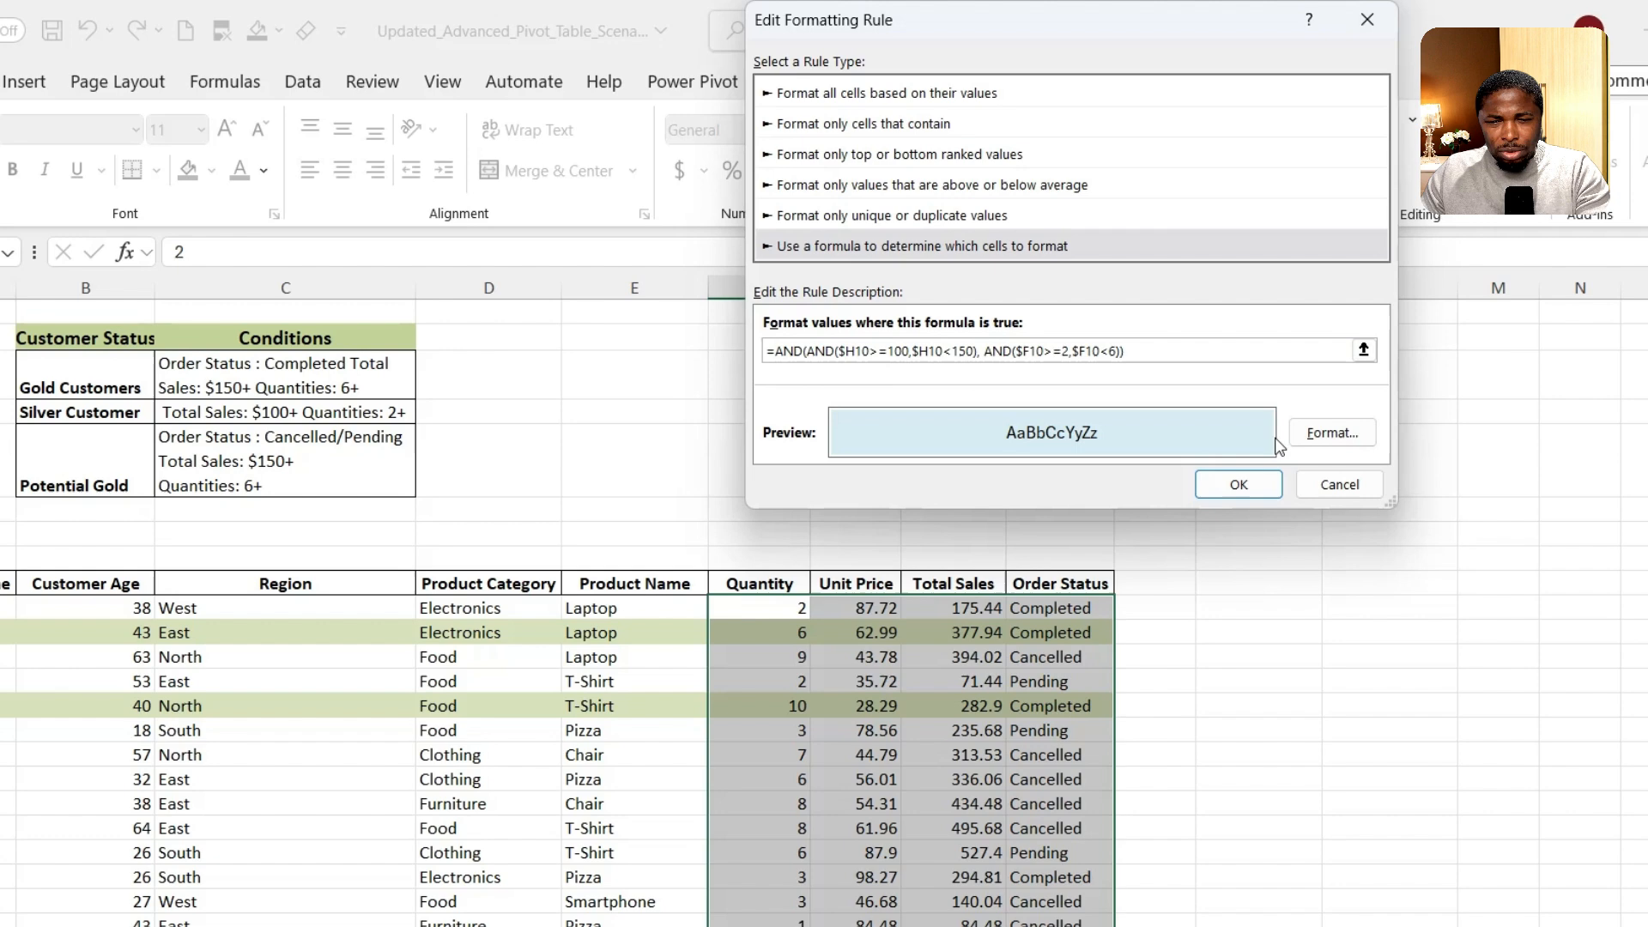
left_click(1263, 481)
left_click(1561, 420)
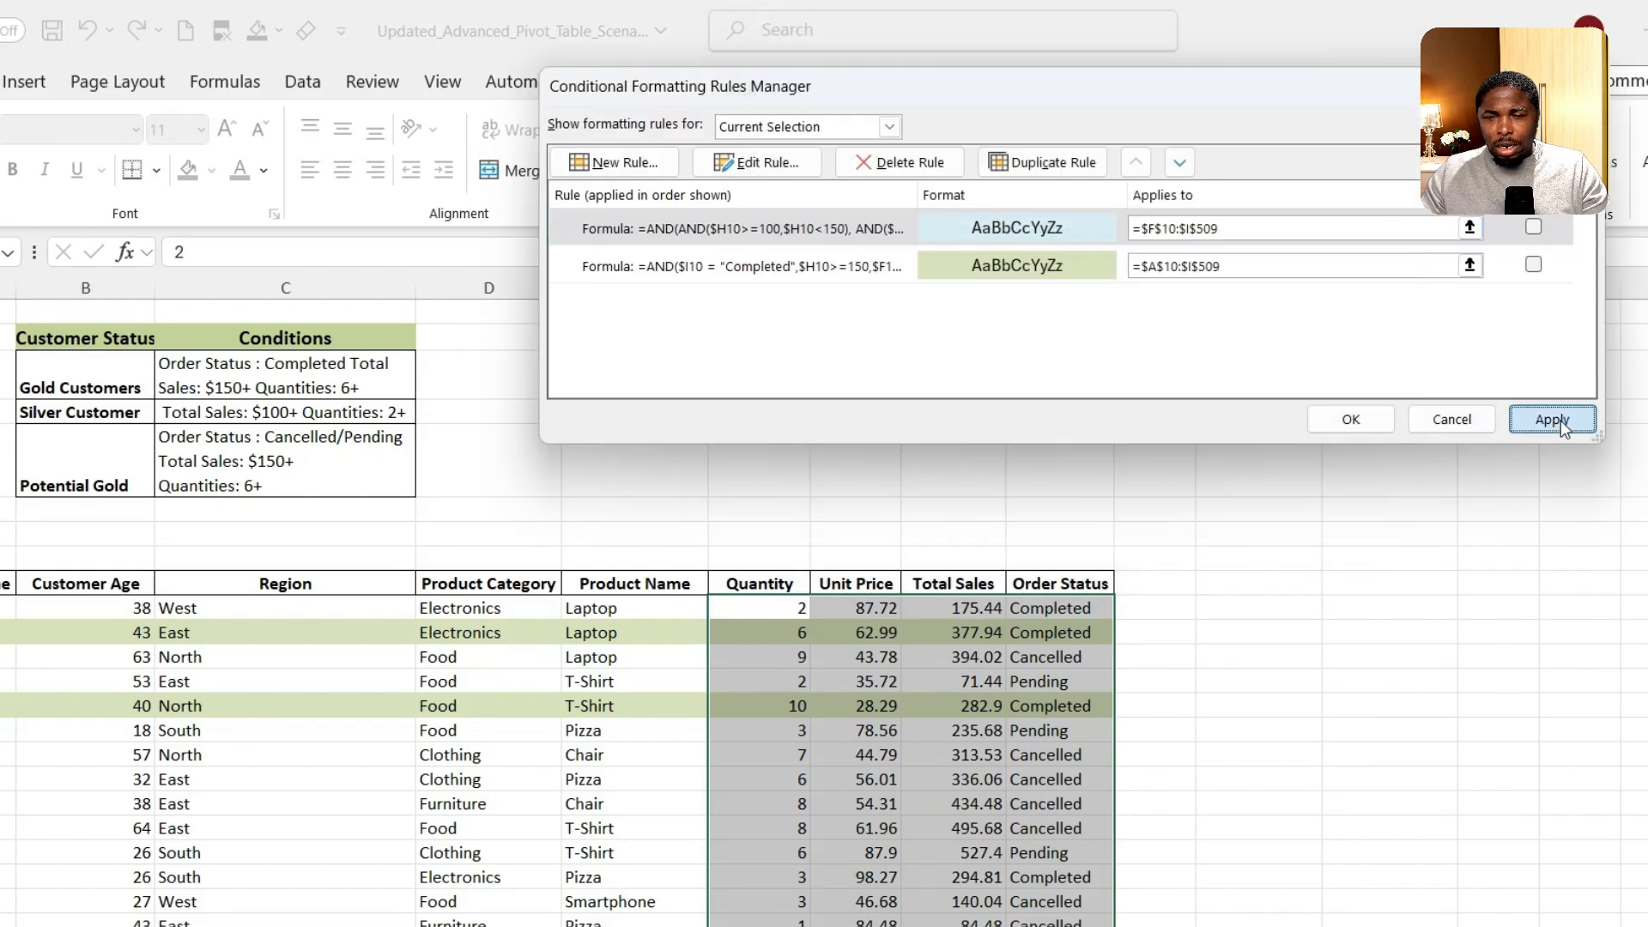
left_click(1351, 419)
Examine the highlighted sales rows, comparing their quantities, total sales and order statuses with the customer conditions
left_click(928, 755)
scroll(929, 743, "down", 3)
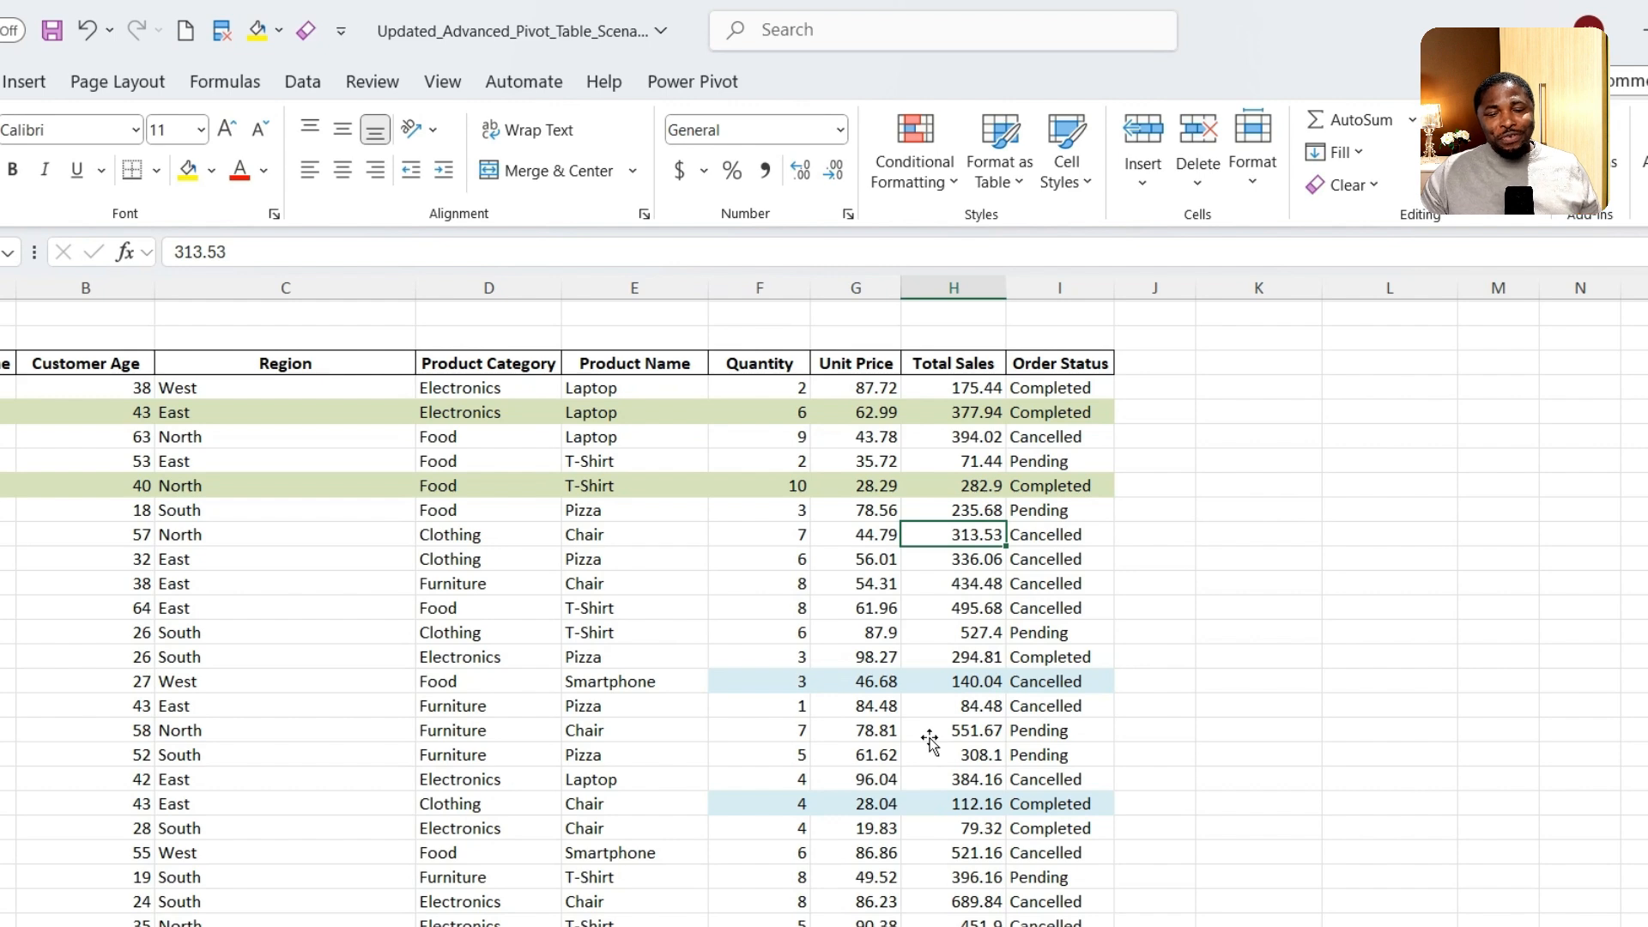
scroll(887, 687, "down", 1)
left_click(792, 609)
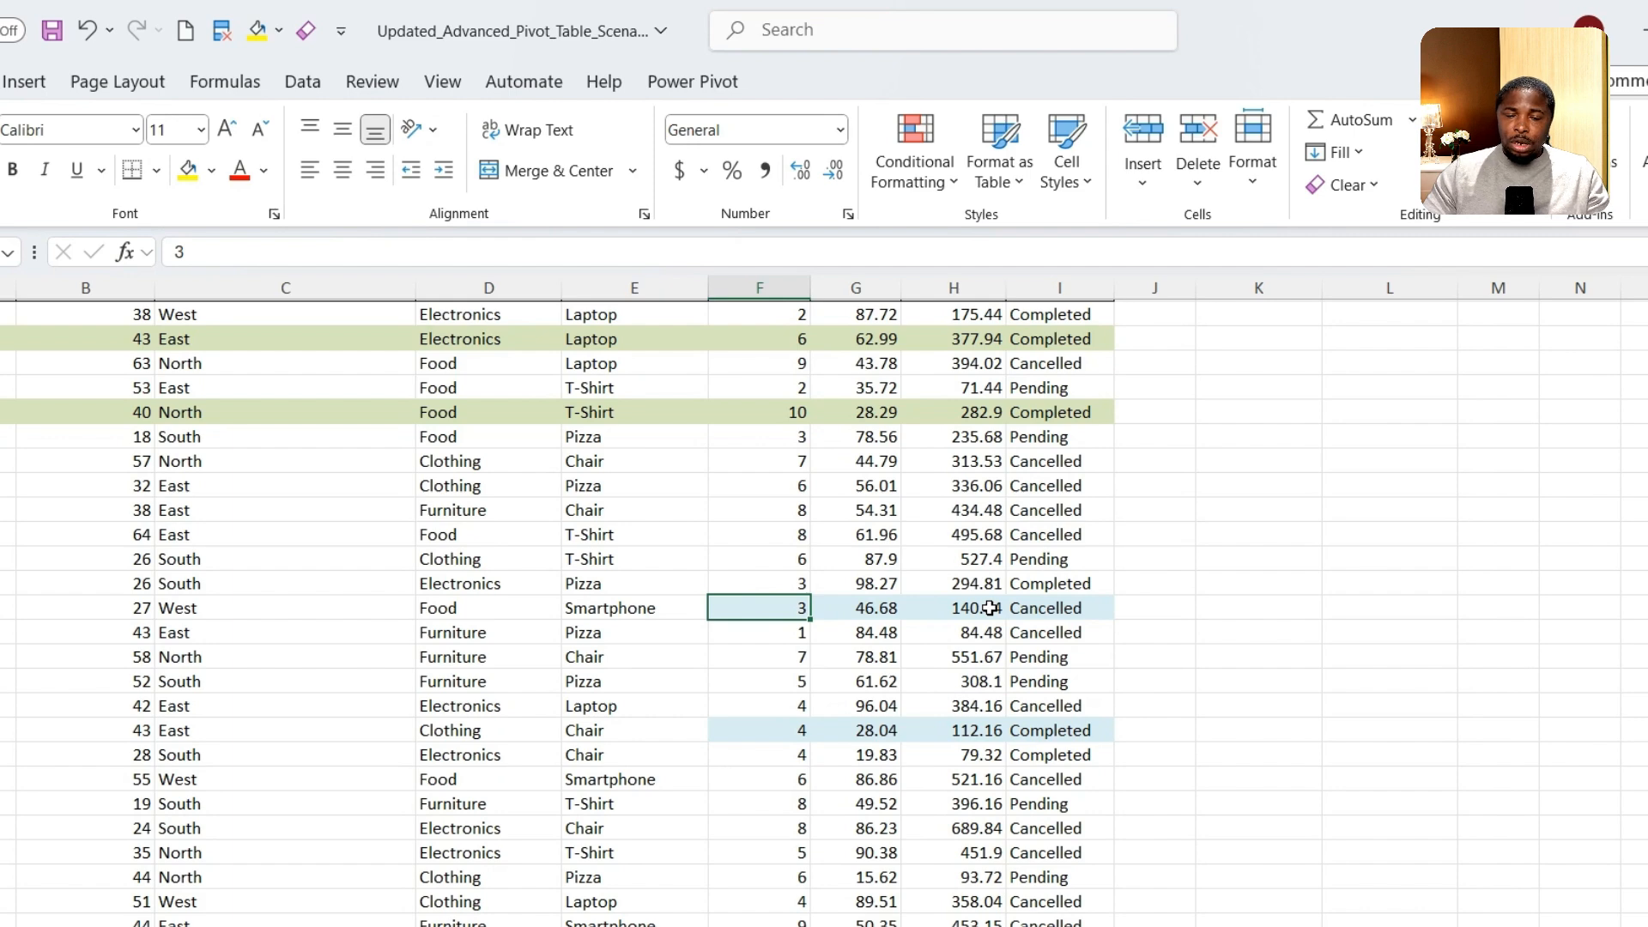
scroll(1082, 584, "up", 4)
scroll(1078, 585, "down", 1)
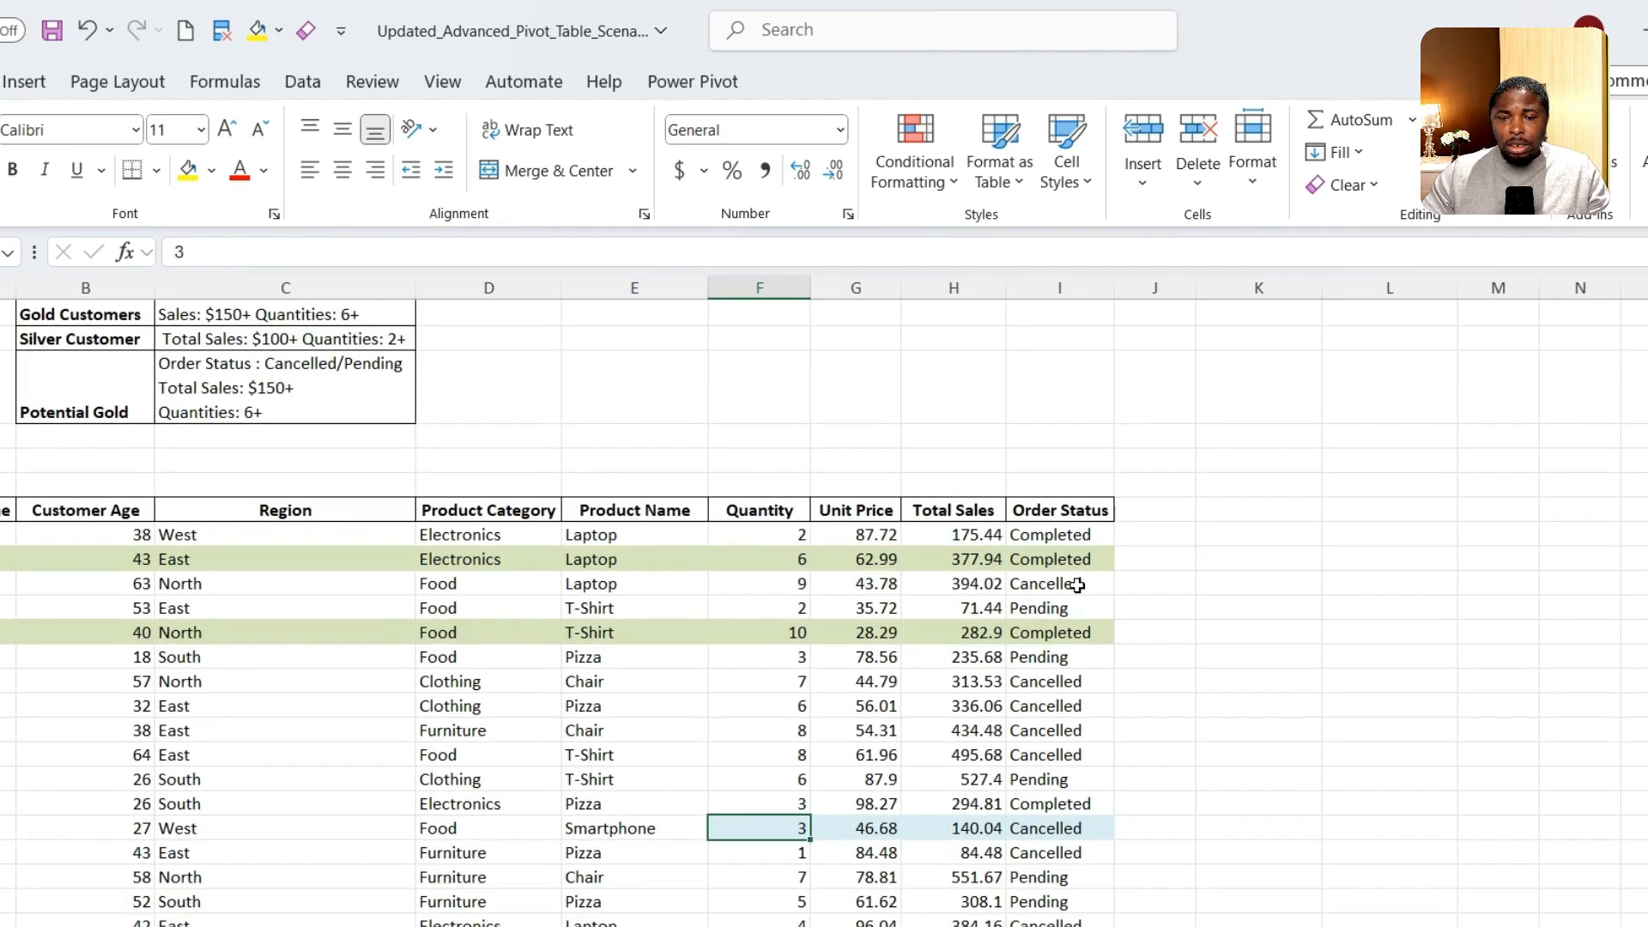
scroll(1078, 584, "down", 3)
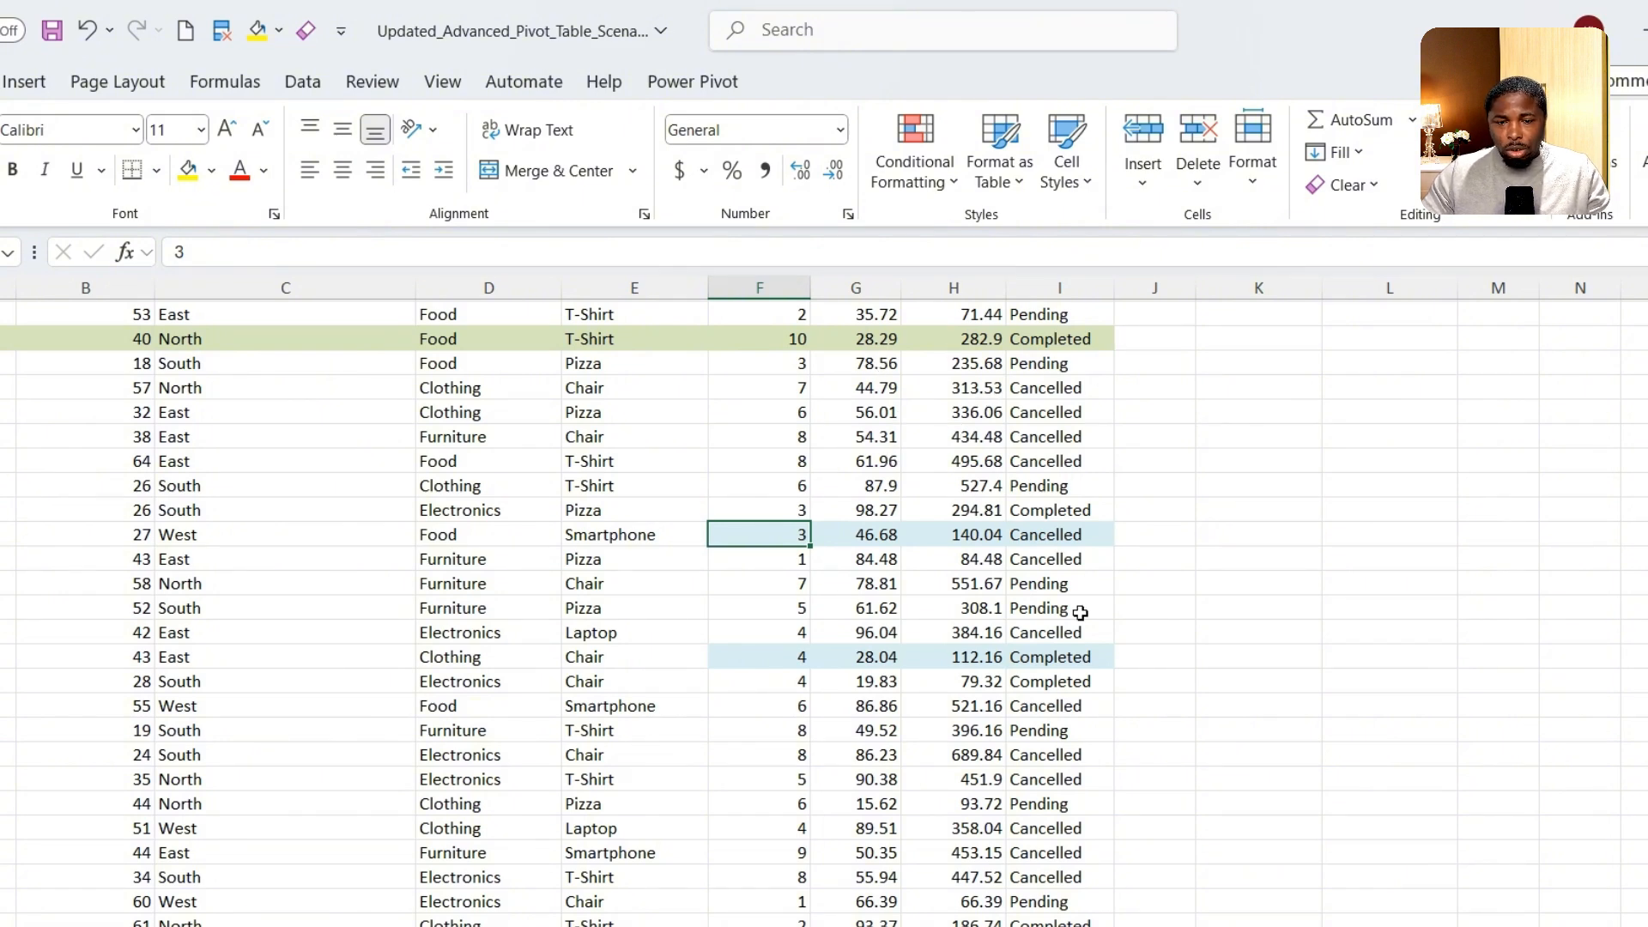
scroll(987, 691, "down", 2)
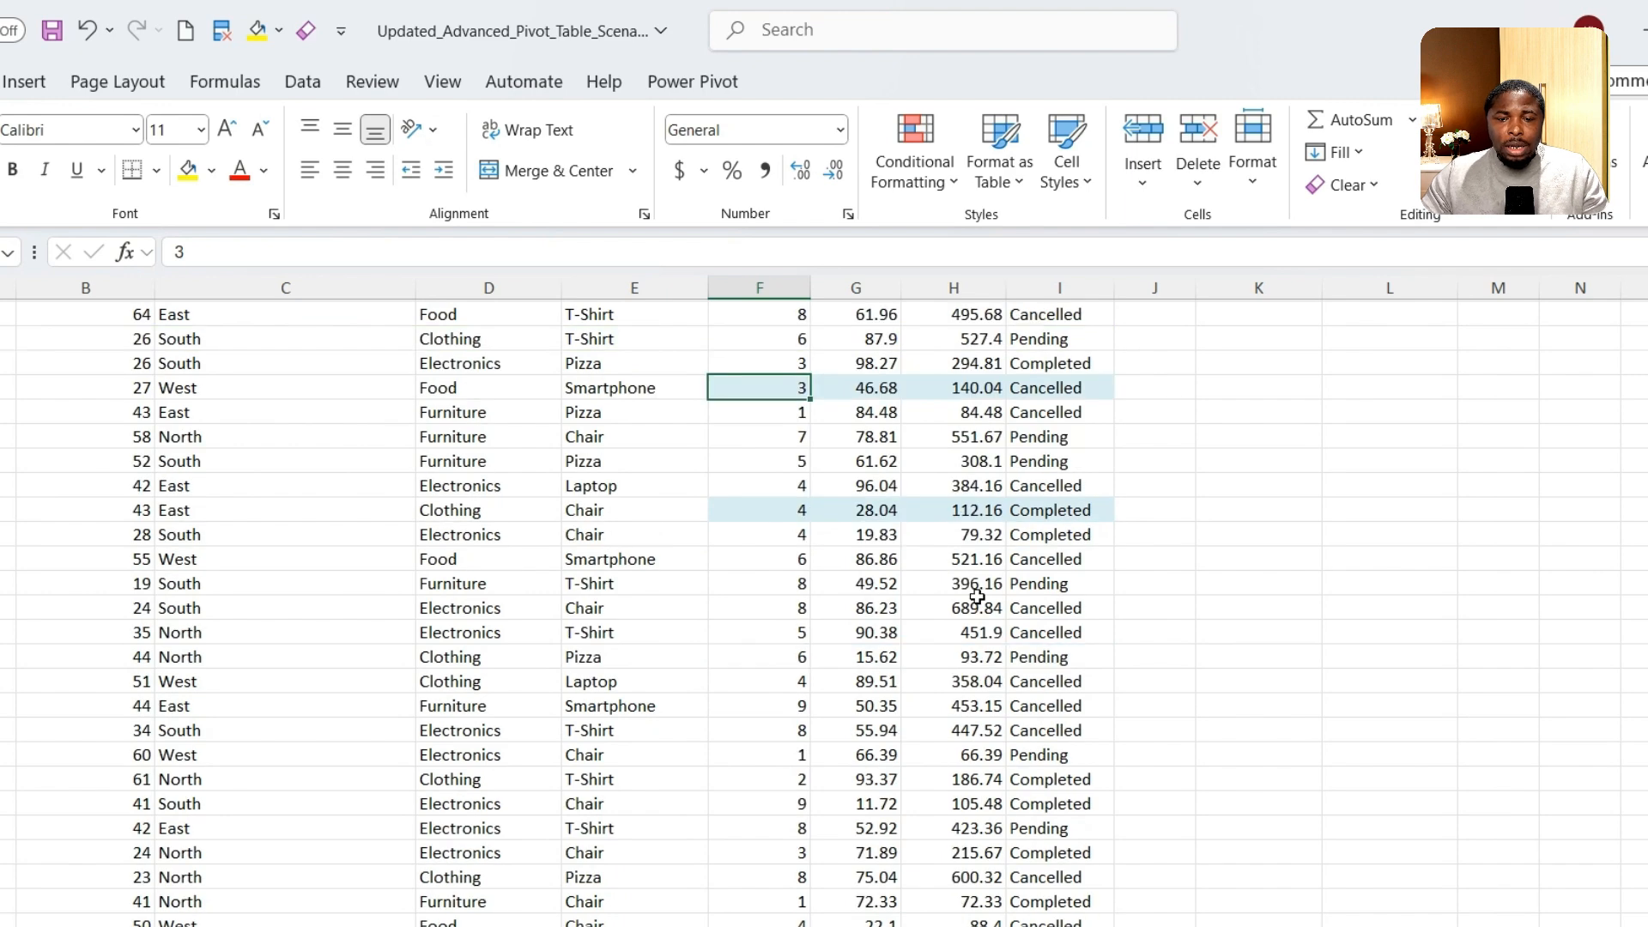
scroll(977, 596, "down", 10)
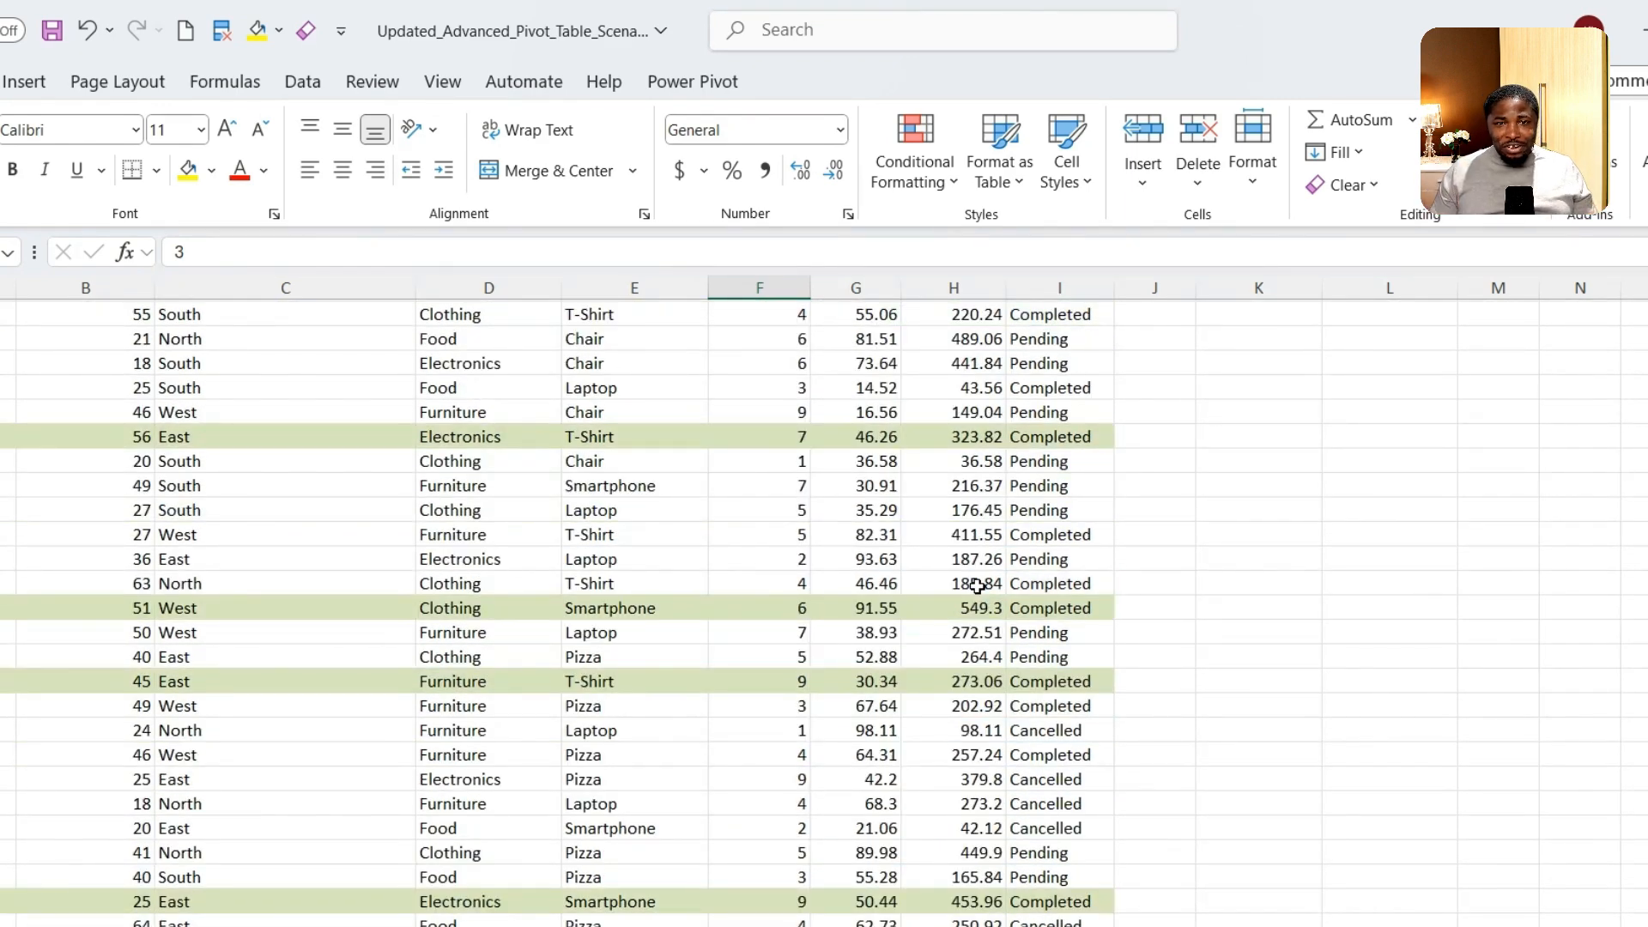
scroll(1096, 552, "up", 15)
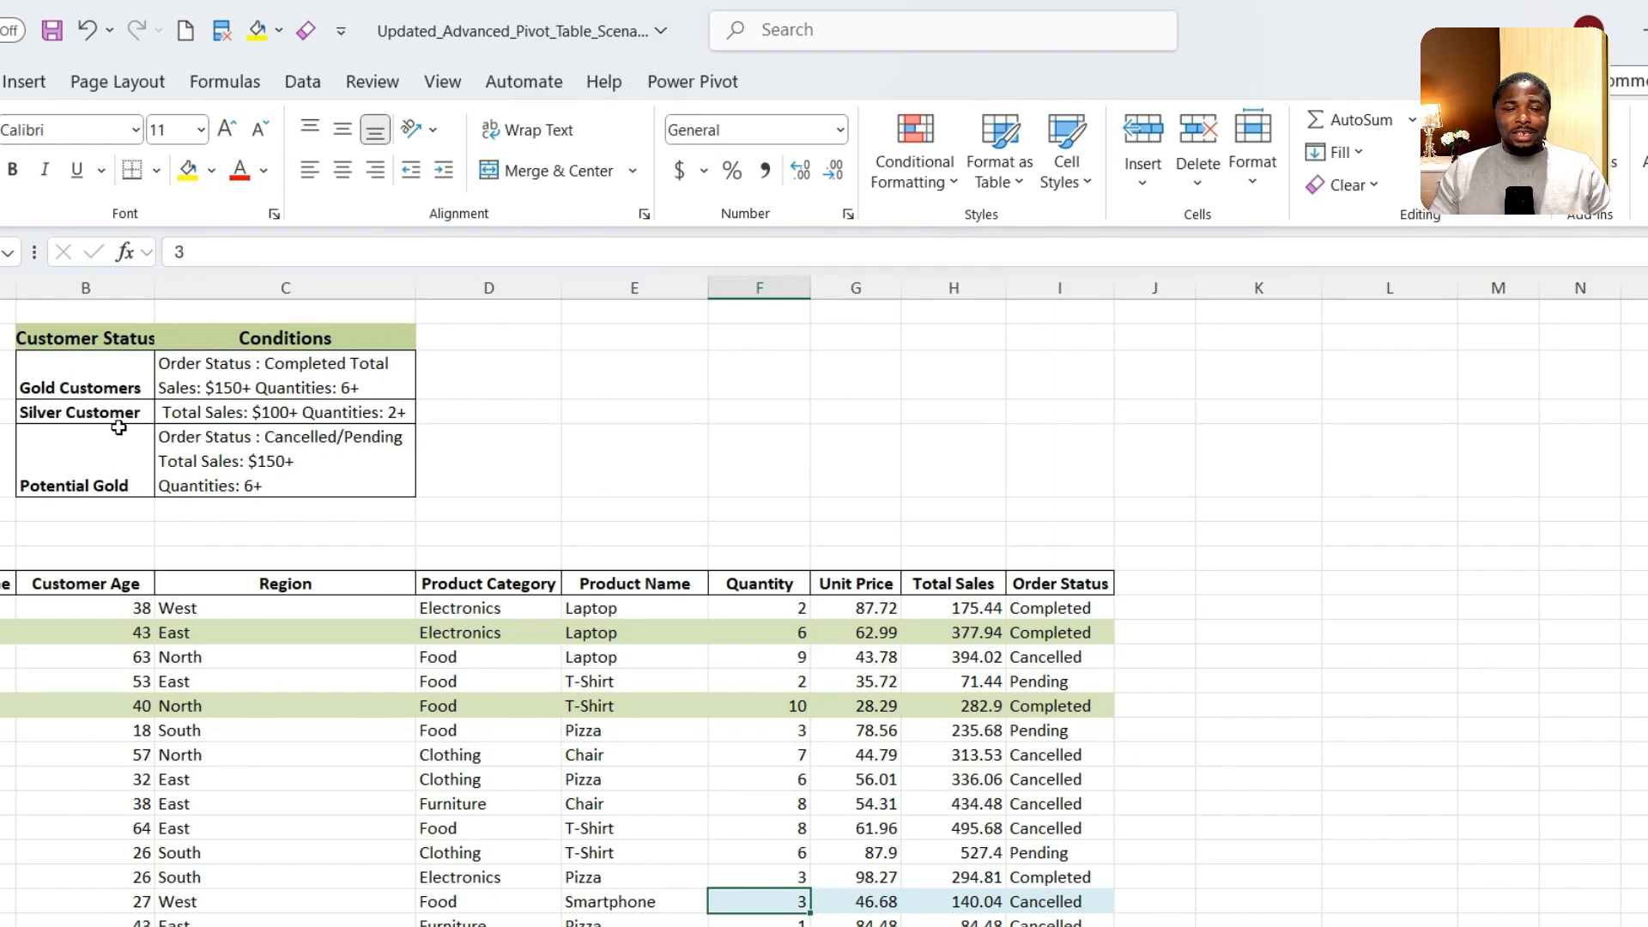
Select all sales records across the Customer Age to Order Status columns, starting from the first record
scroll(119, 427, "down", 2)
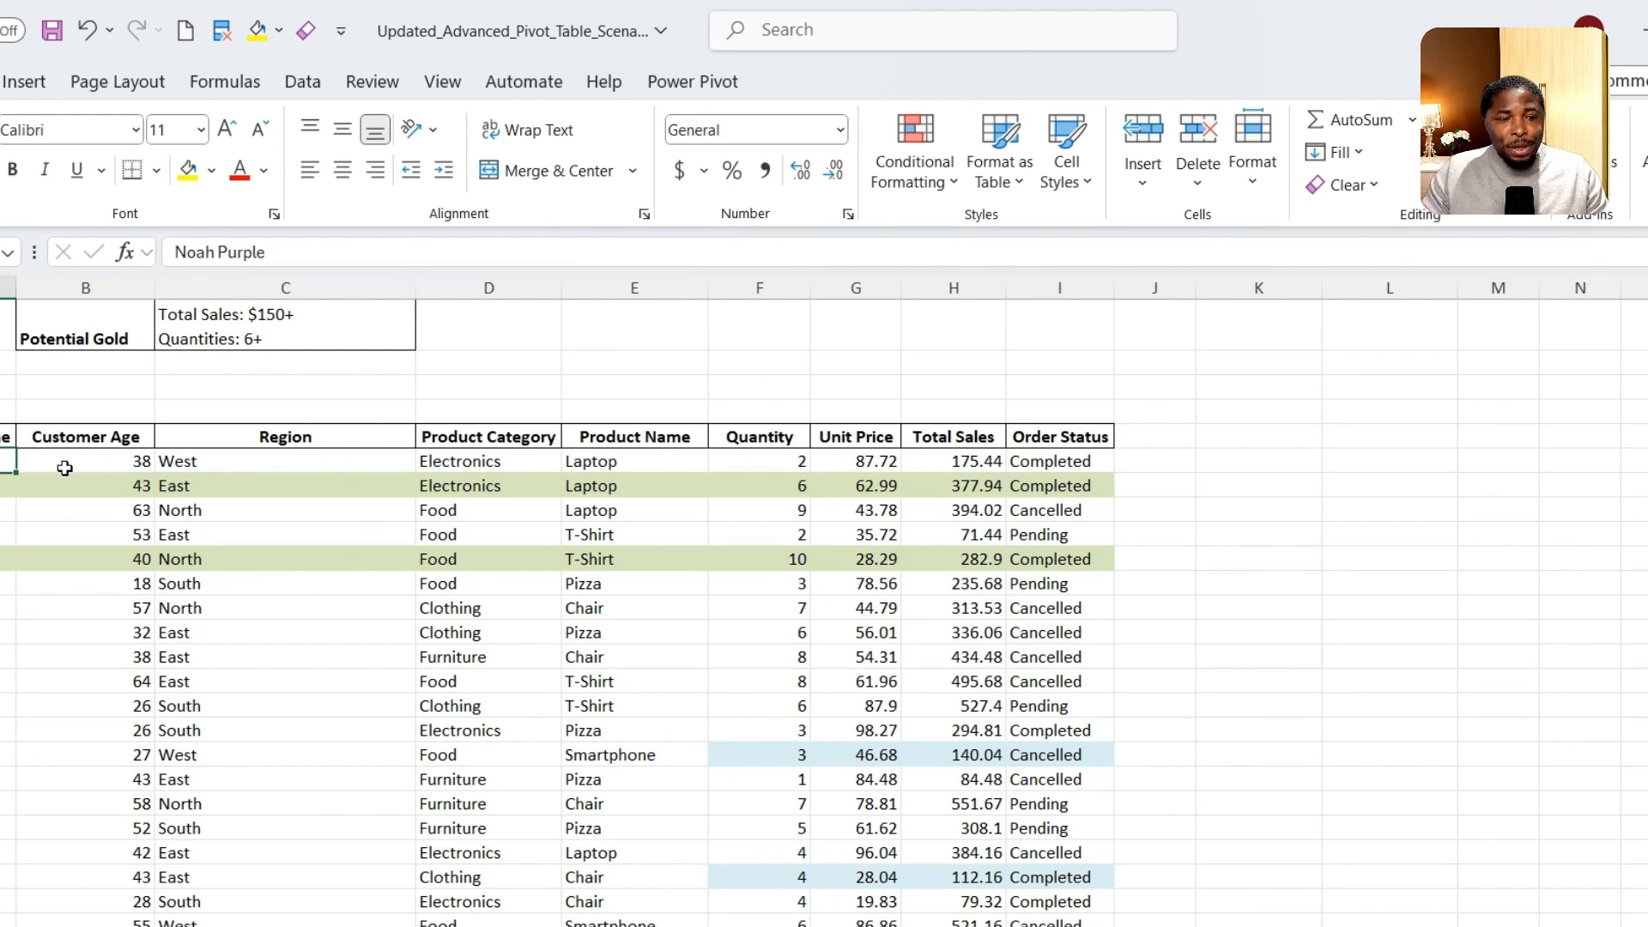
left_click(111, 461)
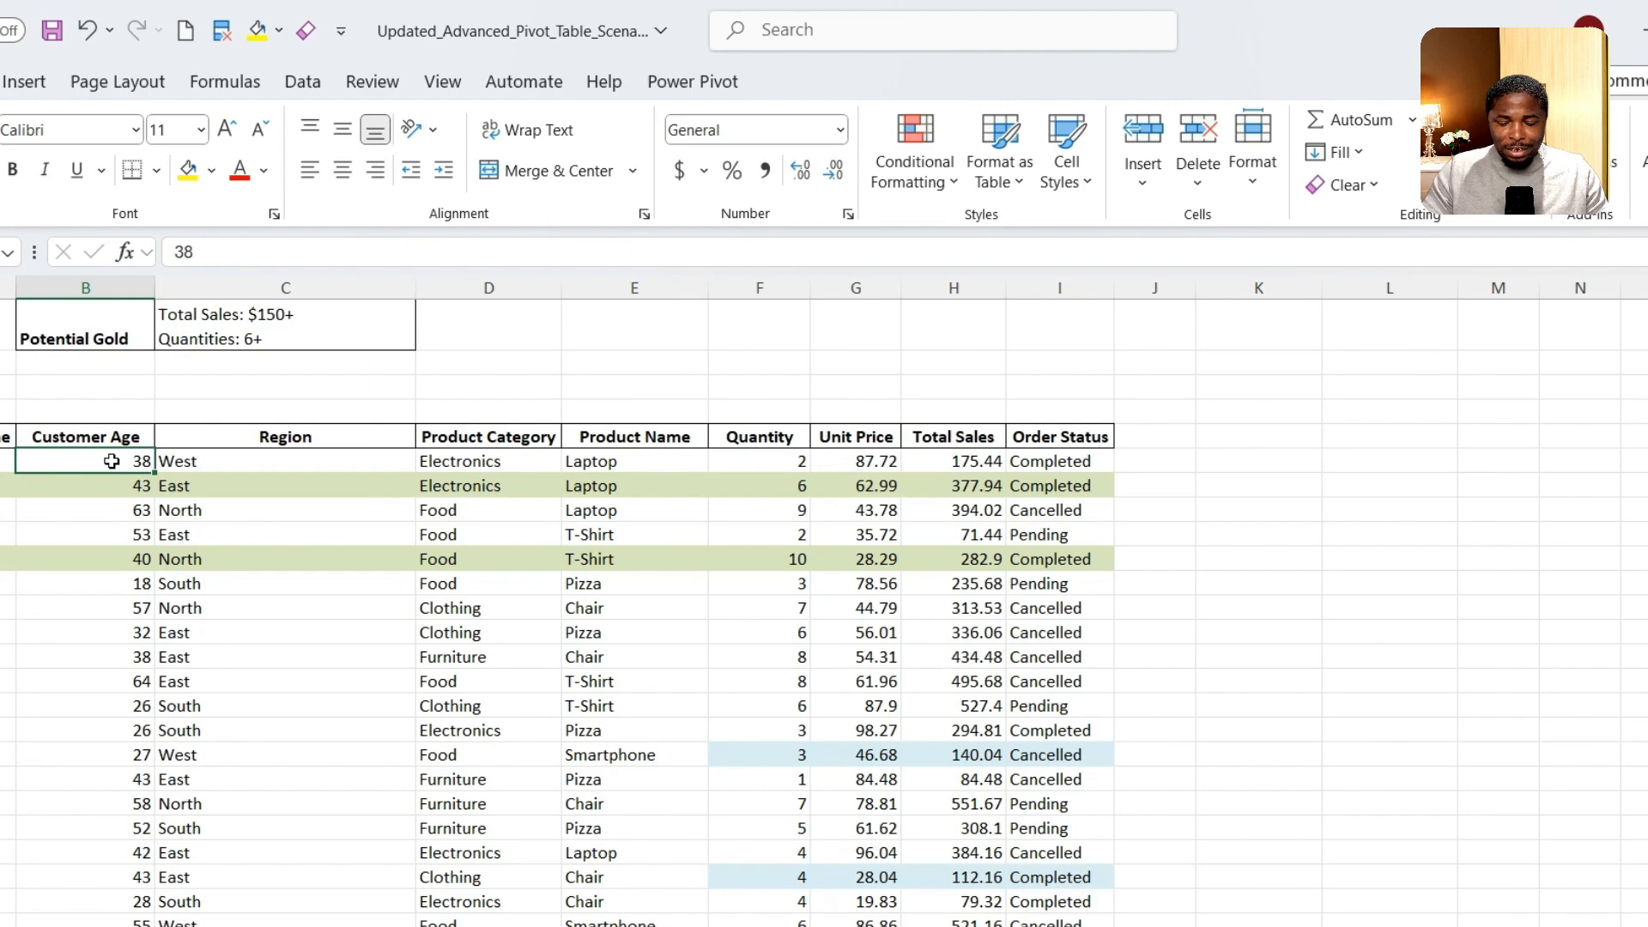
key("ctrl+shift+Right")
key("ctrl+shift+Down")
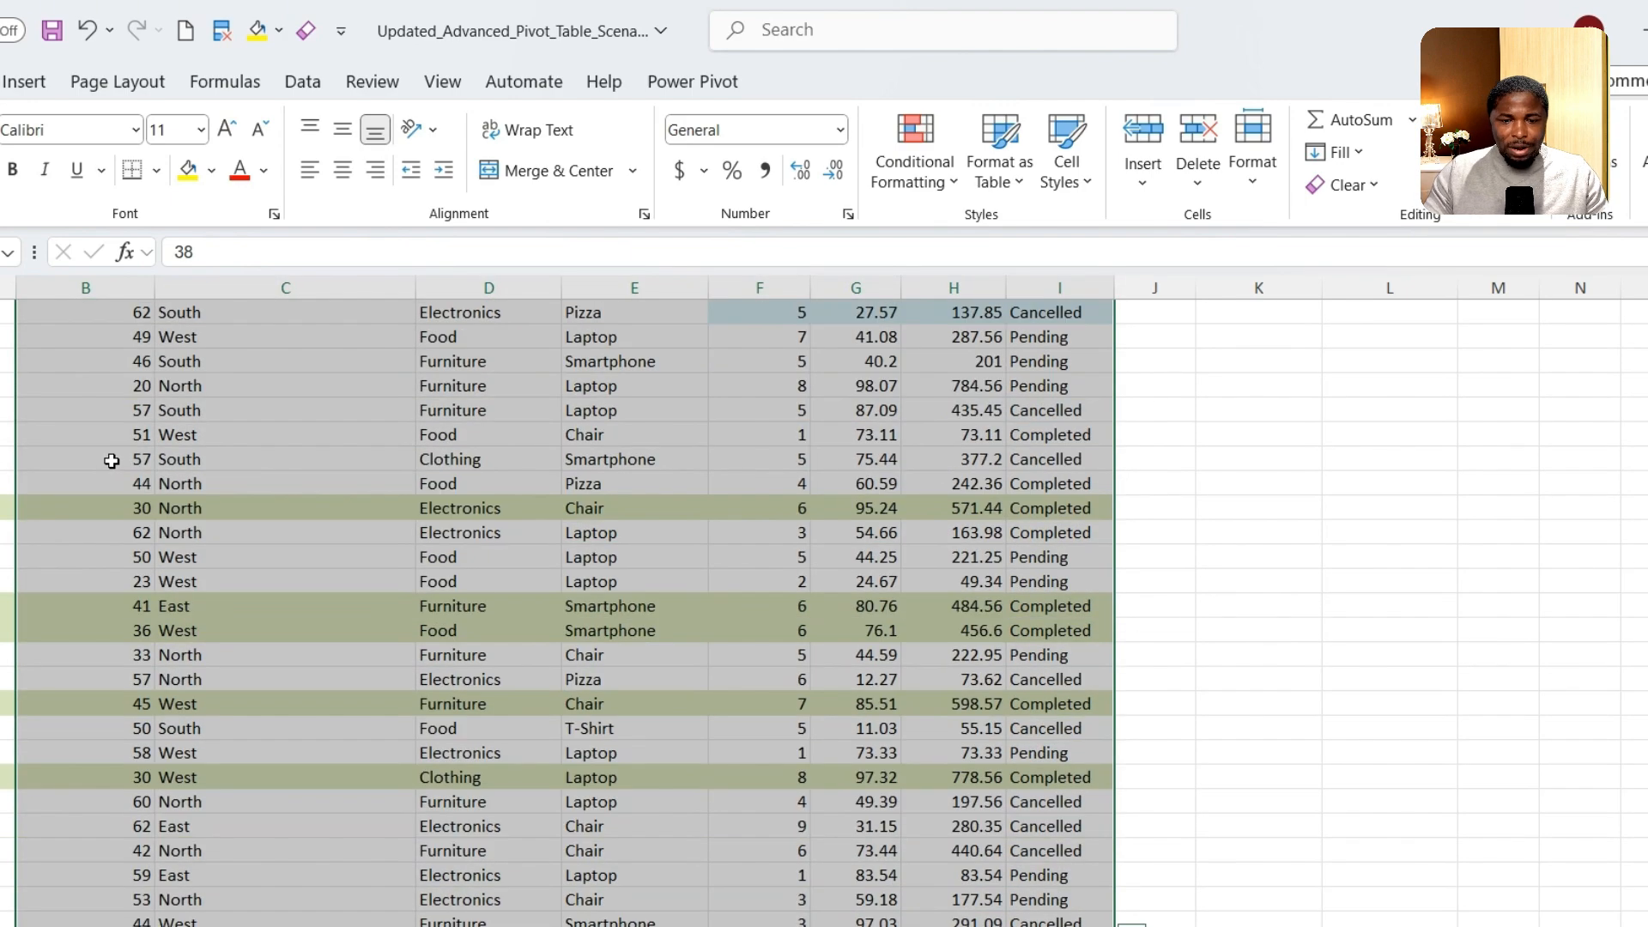
Create another conditional formatting rule that uses a formula, and begin the formula with AND(
scroll(393, 608, "up", 20)
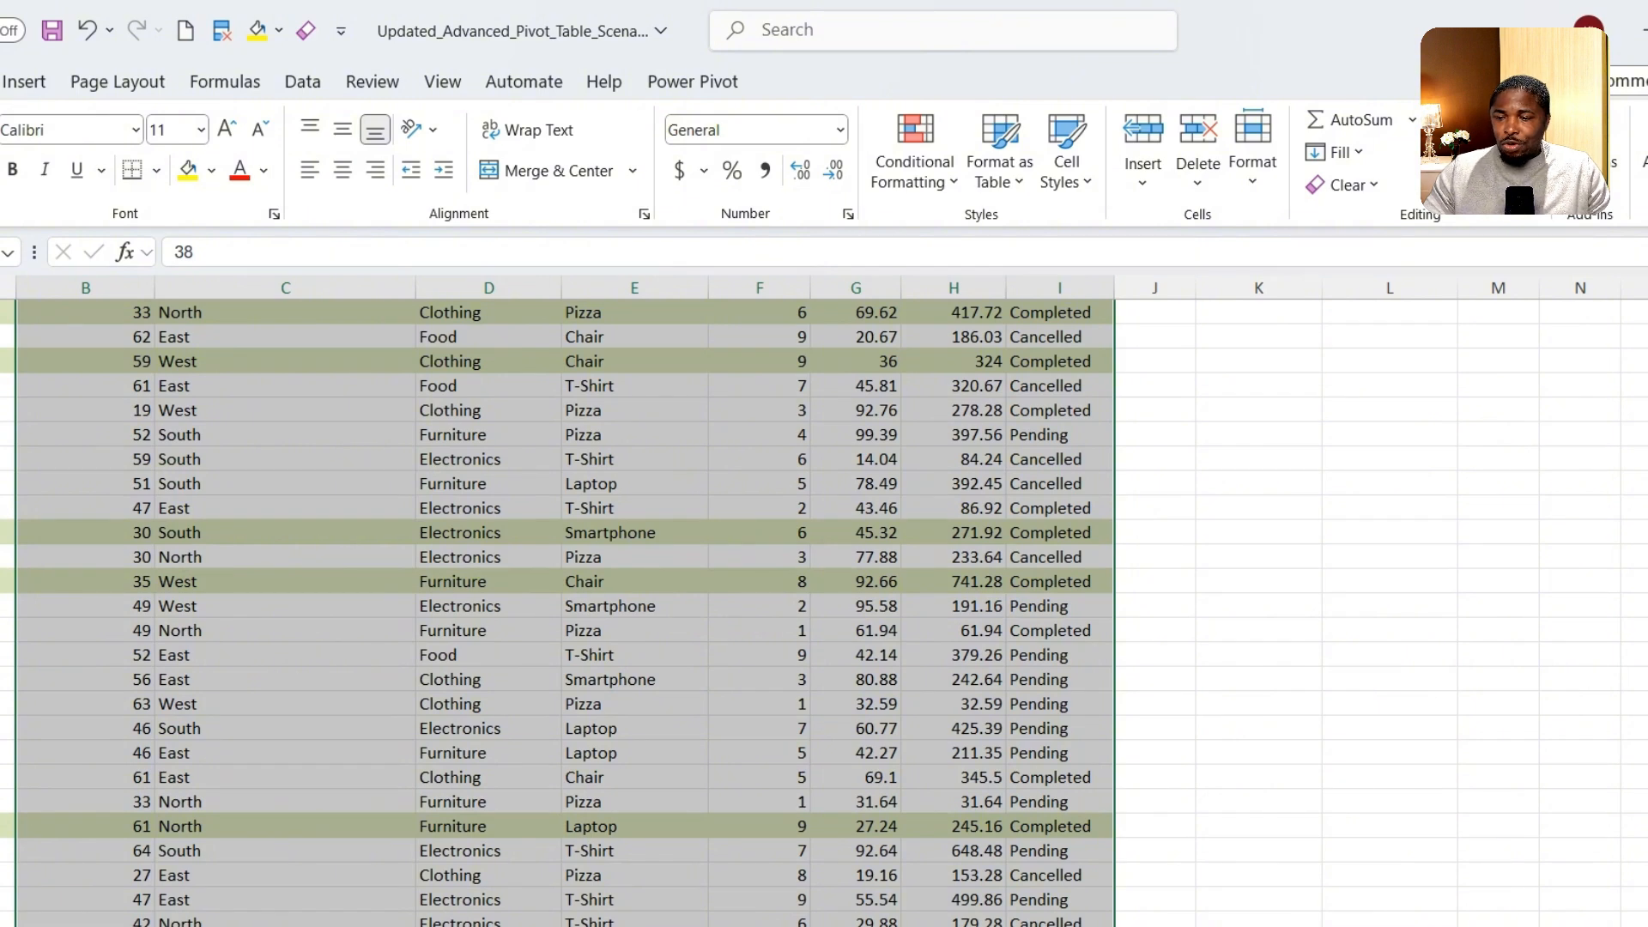
scroll(558, 610, "up", 10)
left_click(915, 155)
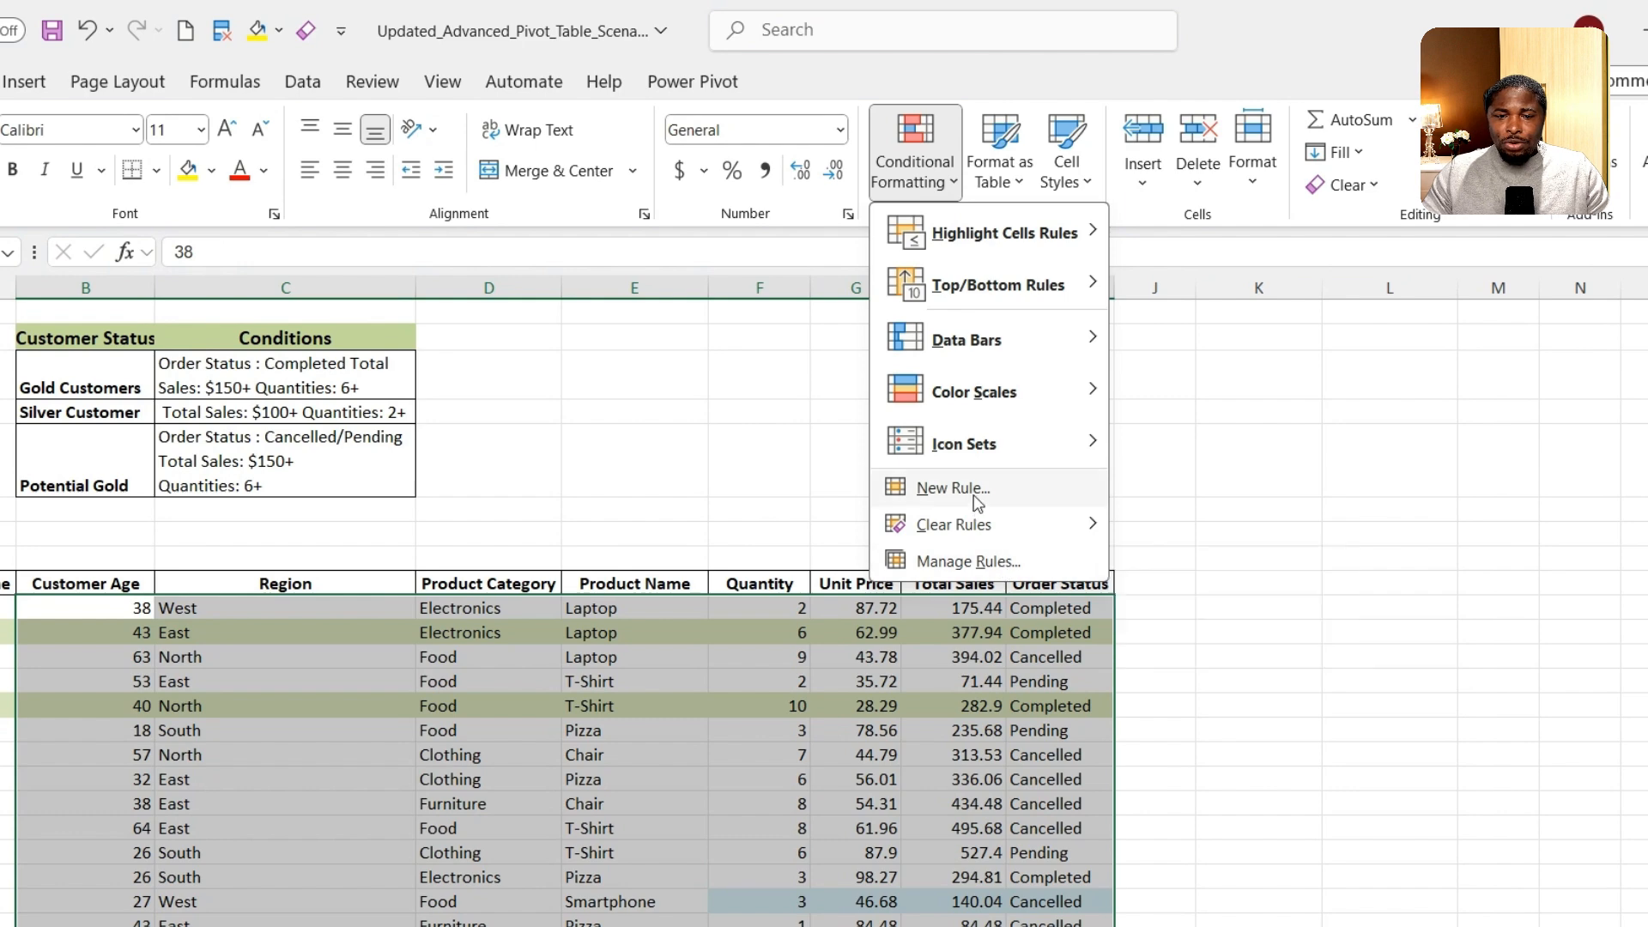
left_click(944, 488)
left_click(993, 247)
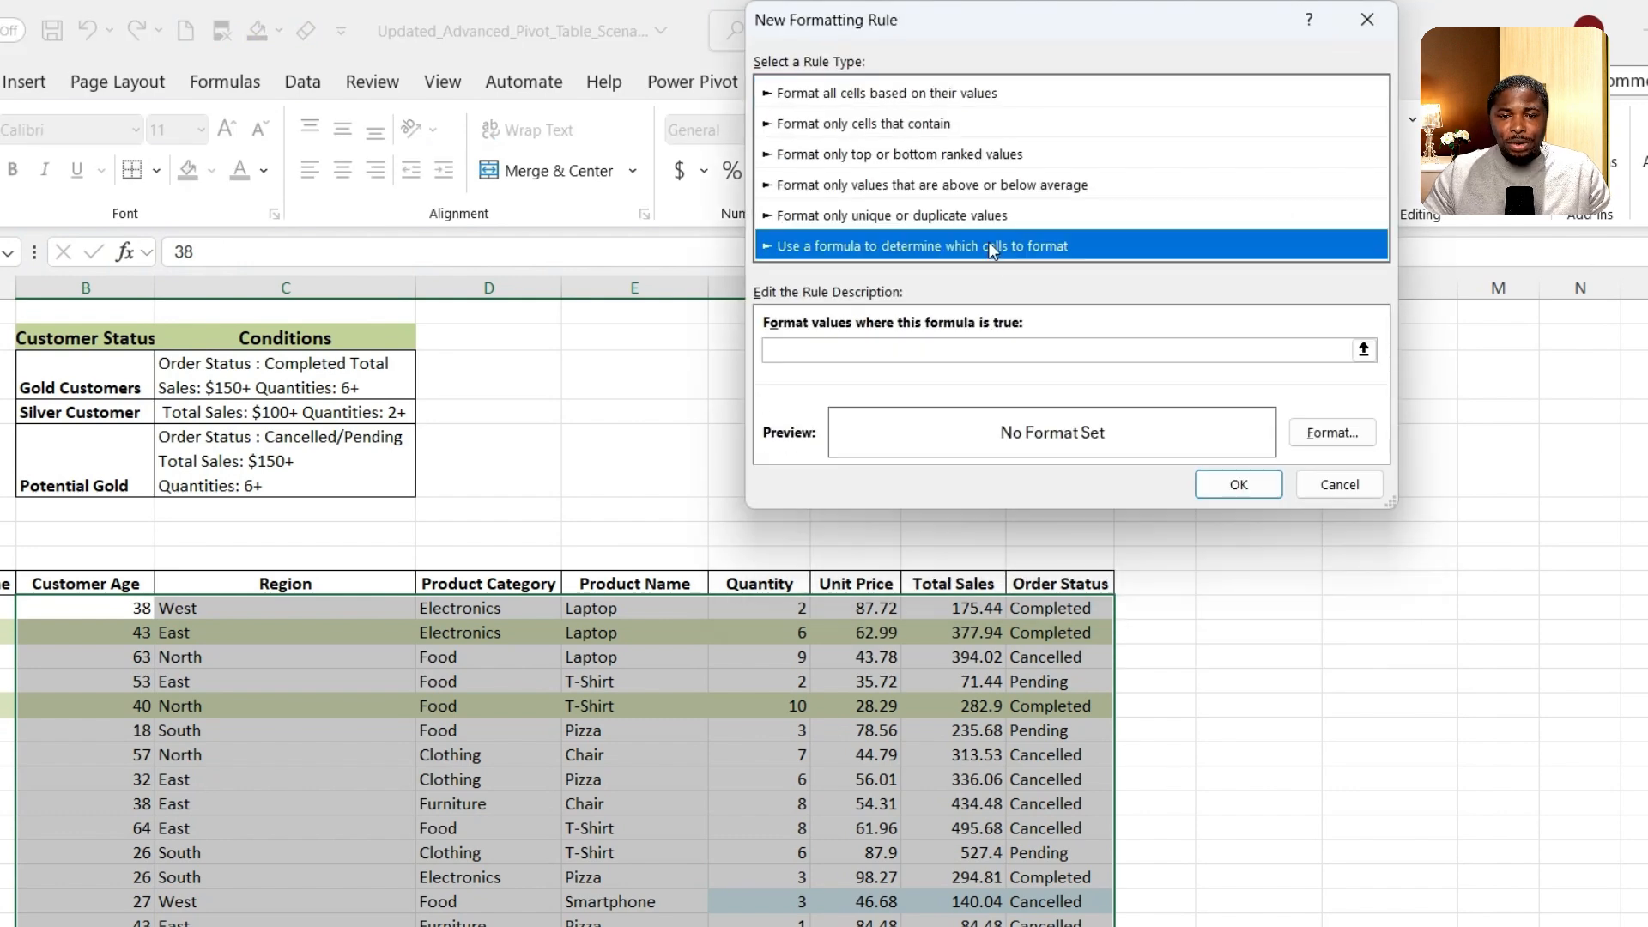
left_click(973, 348)
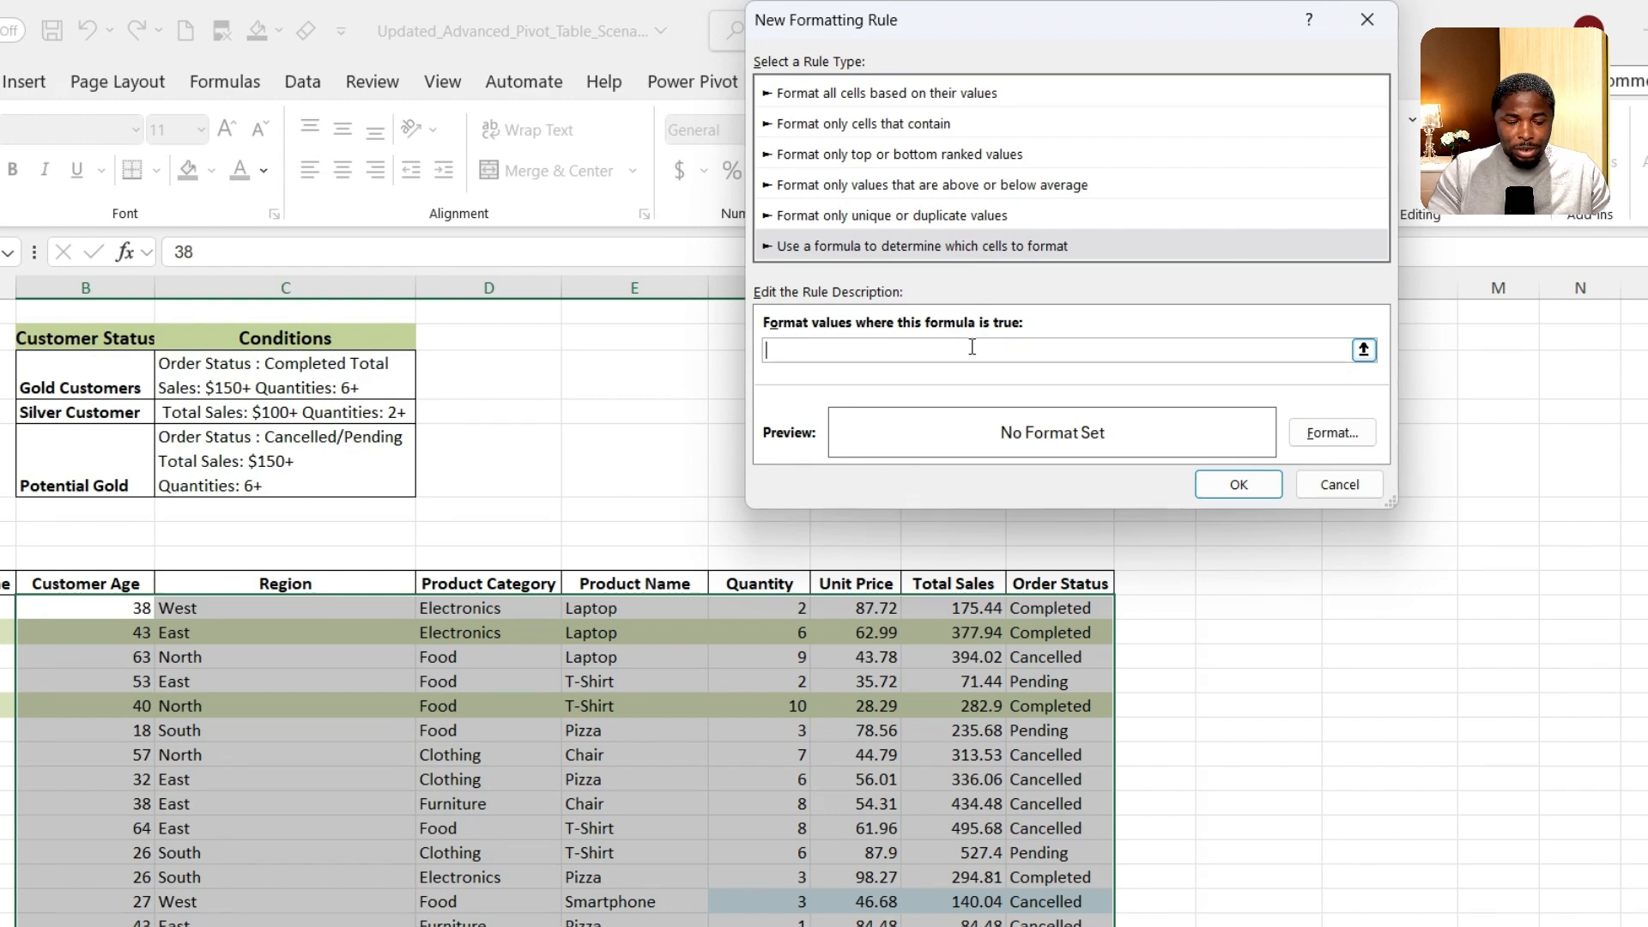
type("AND(")
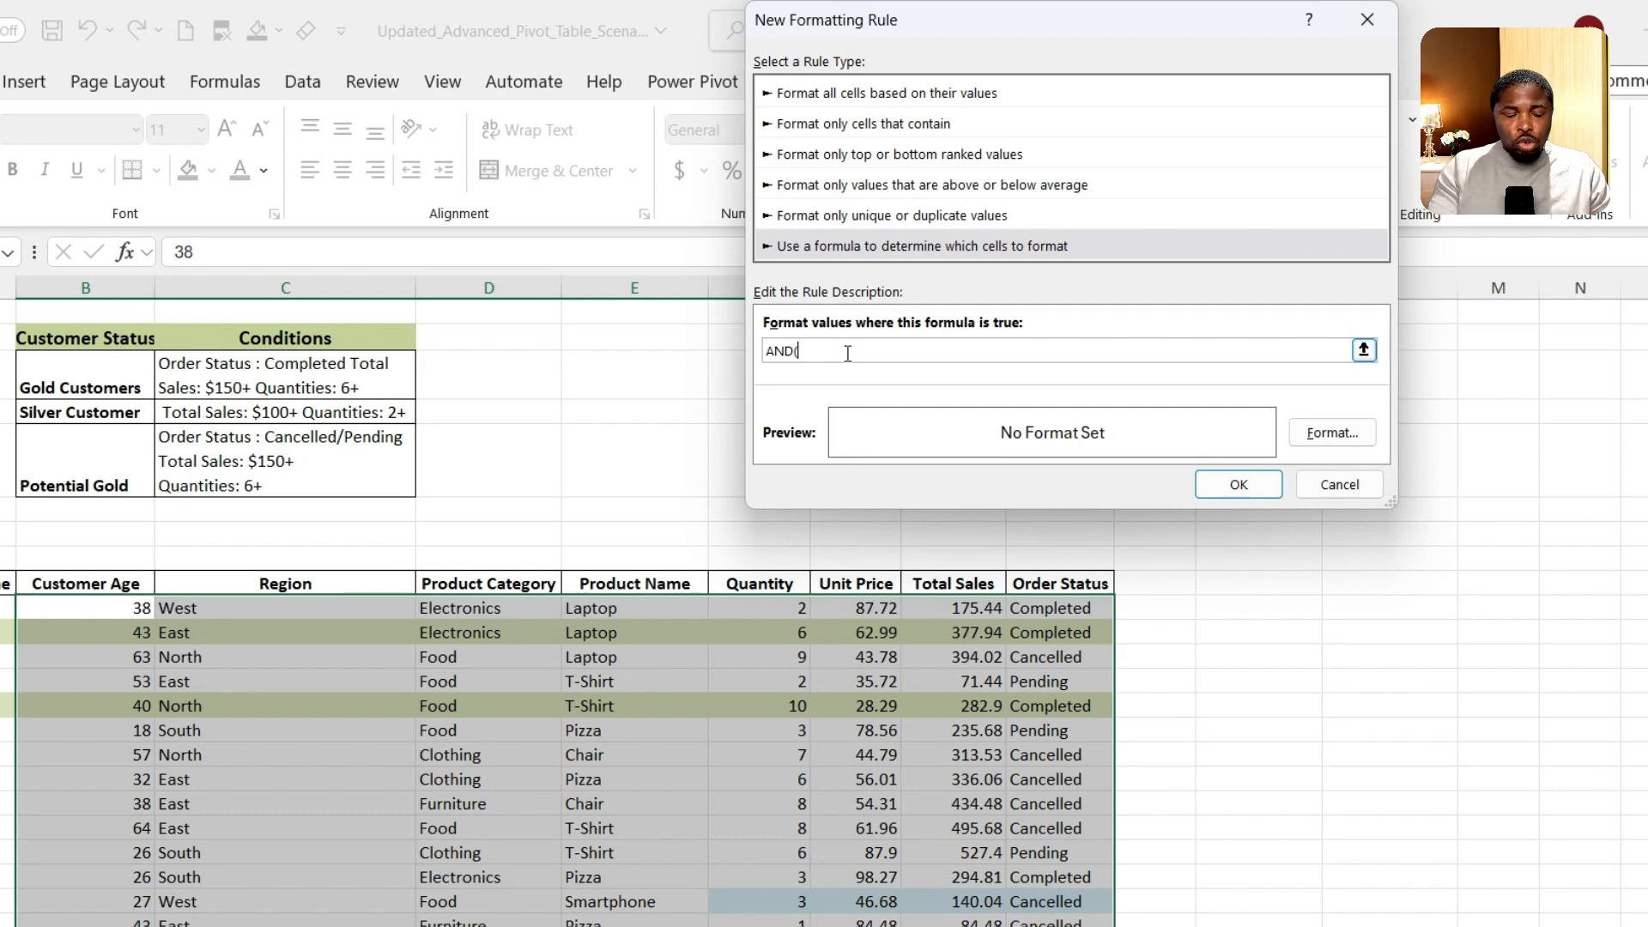
Extend the formula with OR+$I$10="Cancelled",$I$10="Pending" to test the first record's Order Status cell
type("OR")
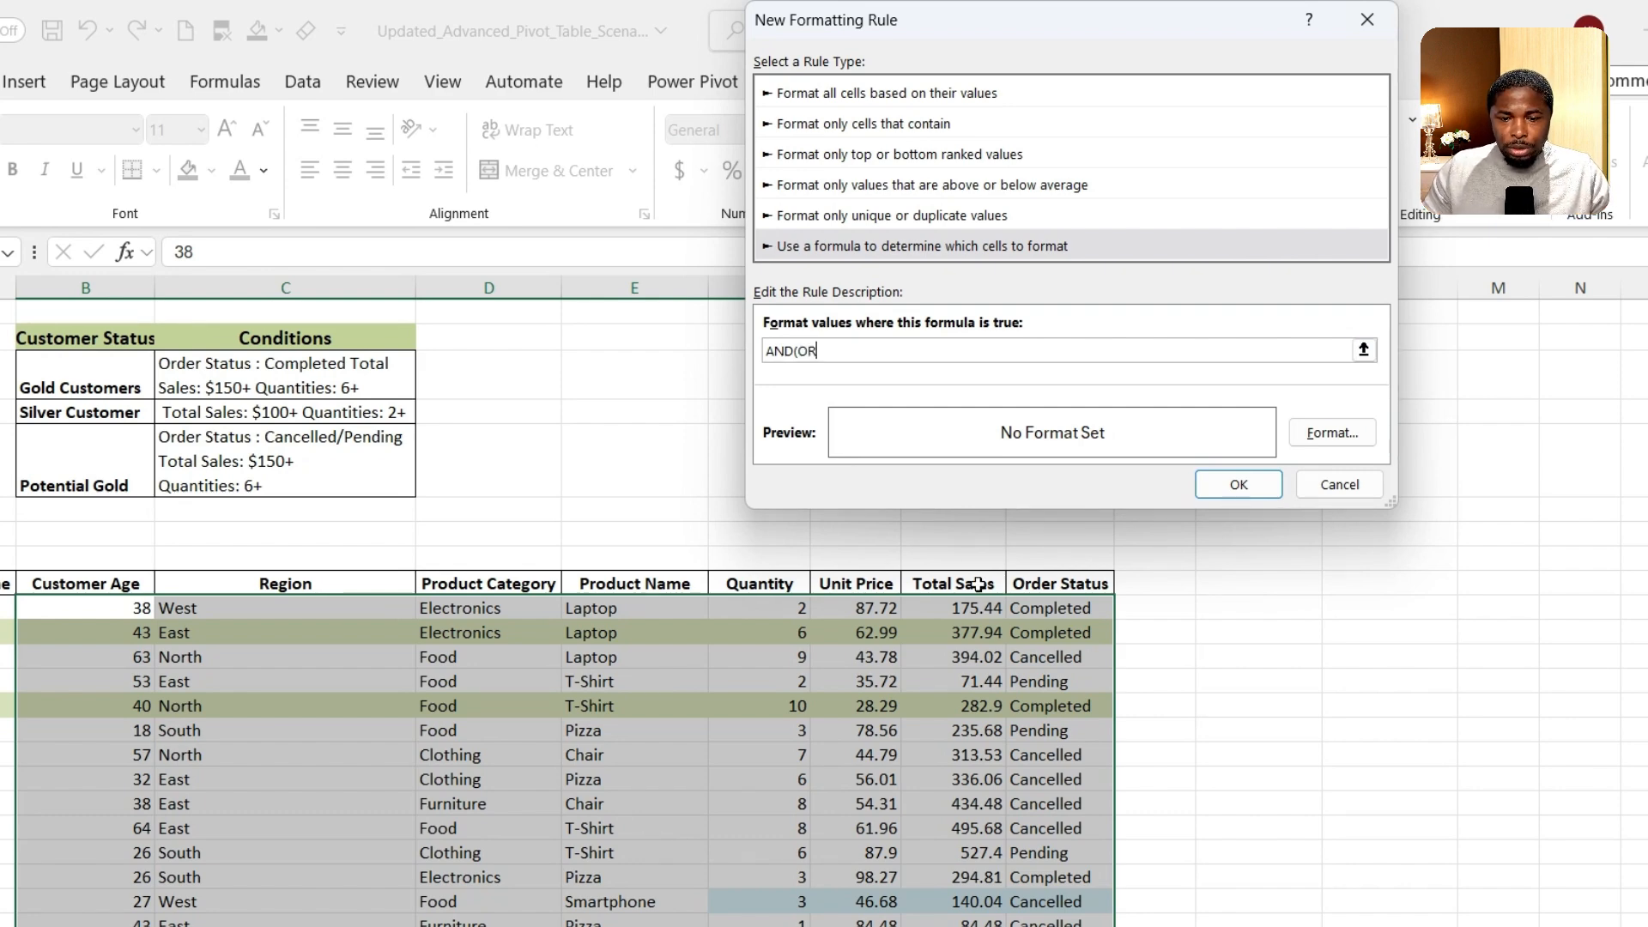
left_click(1049, 611)
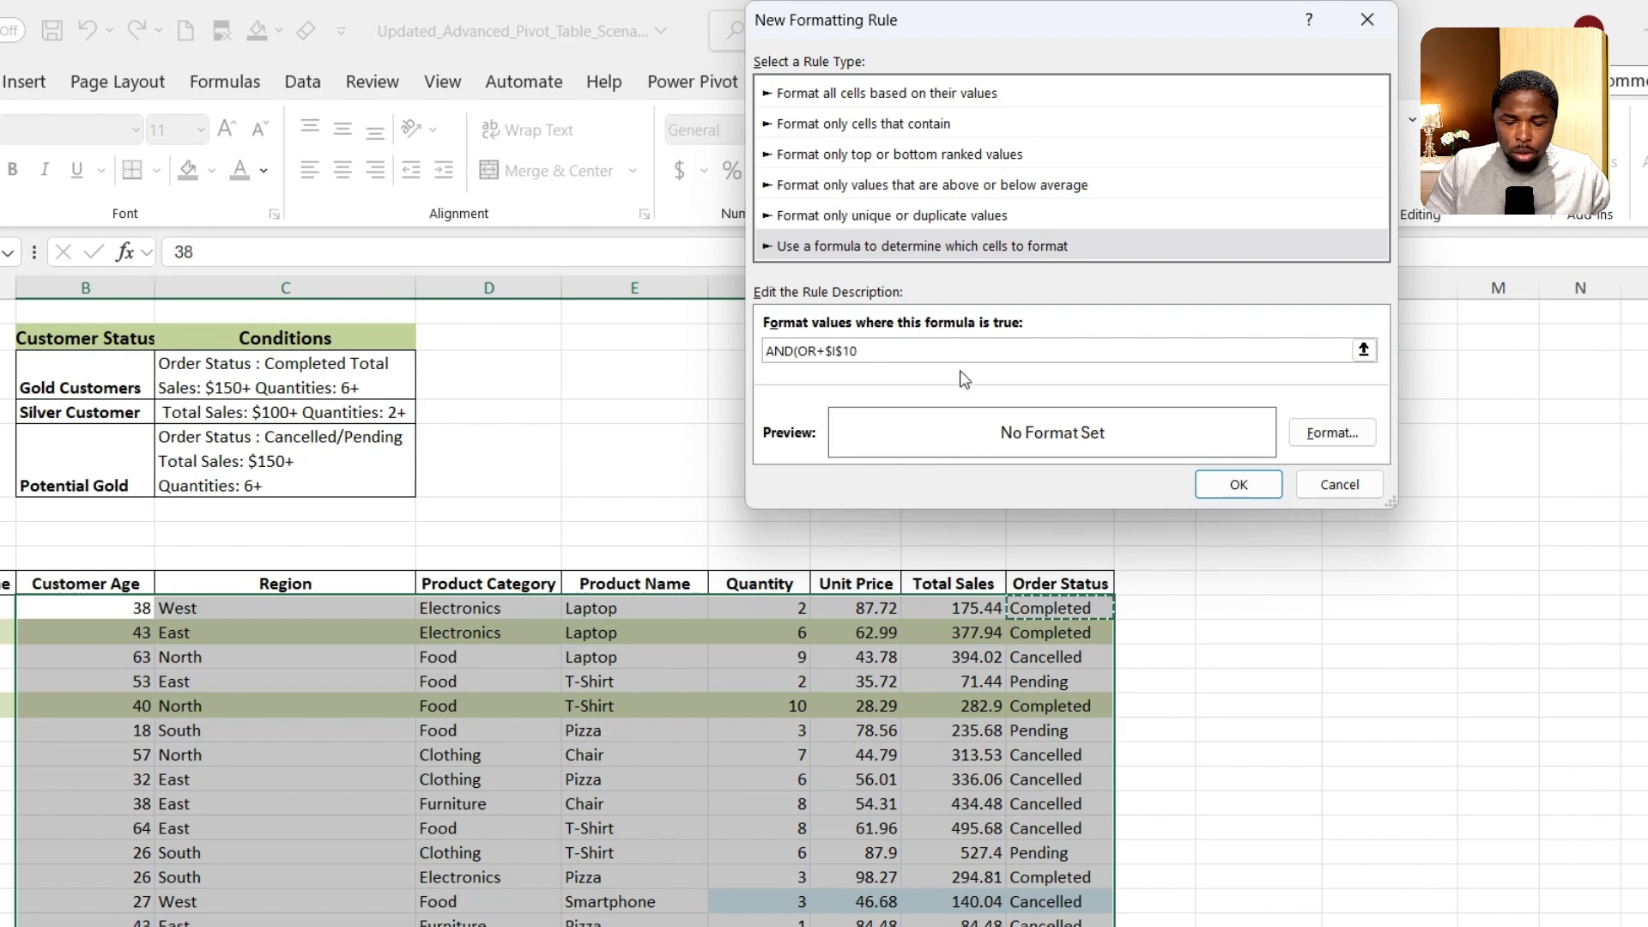
type("=\"")
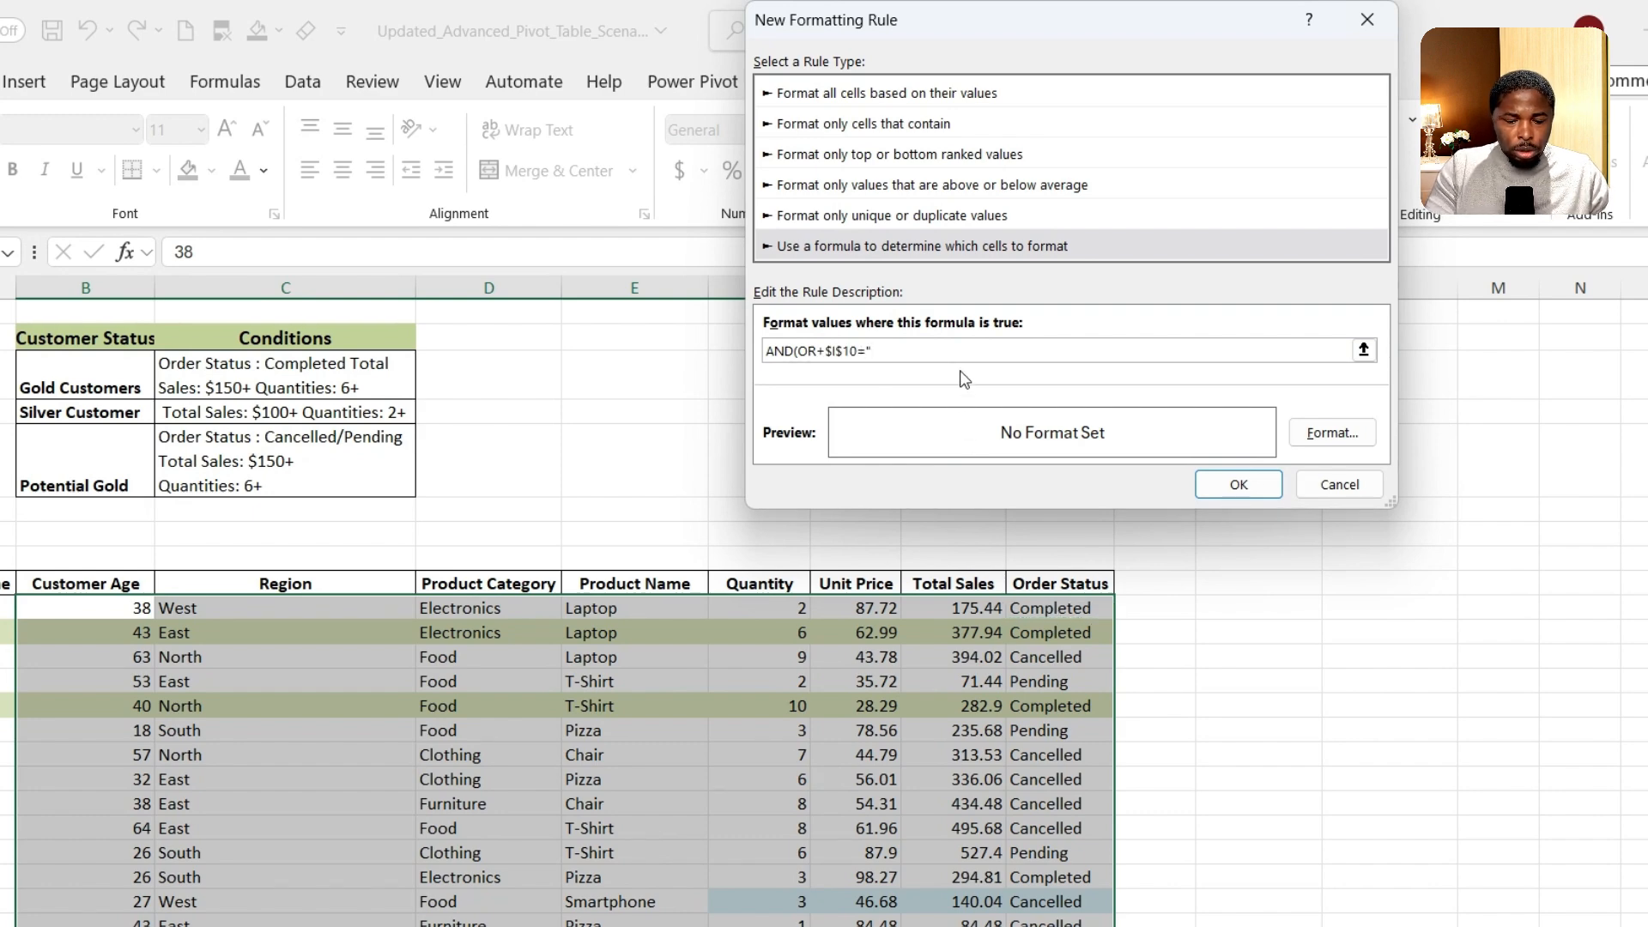
type("Cancelled\"")
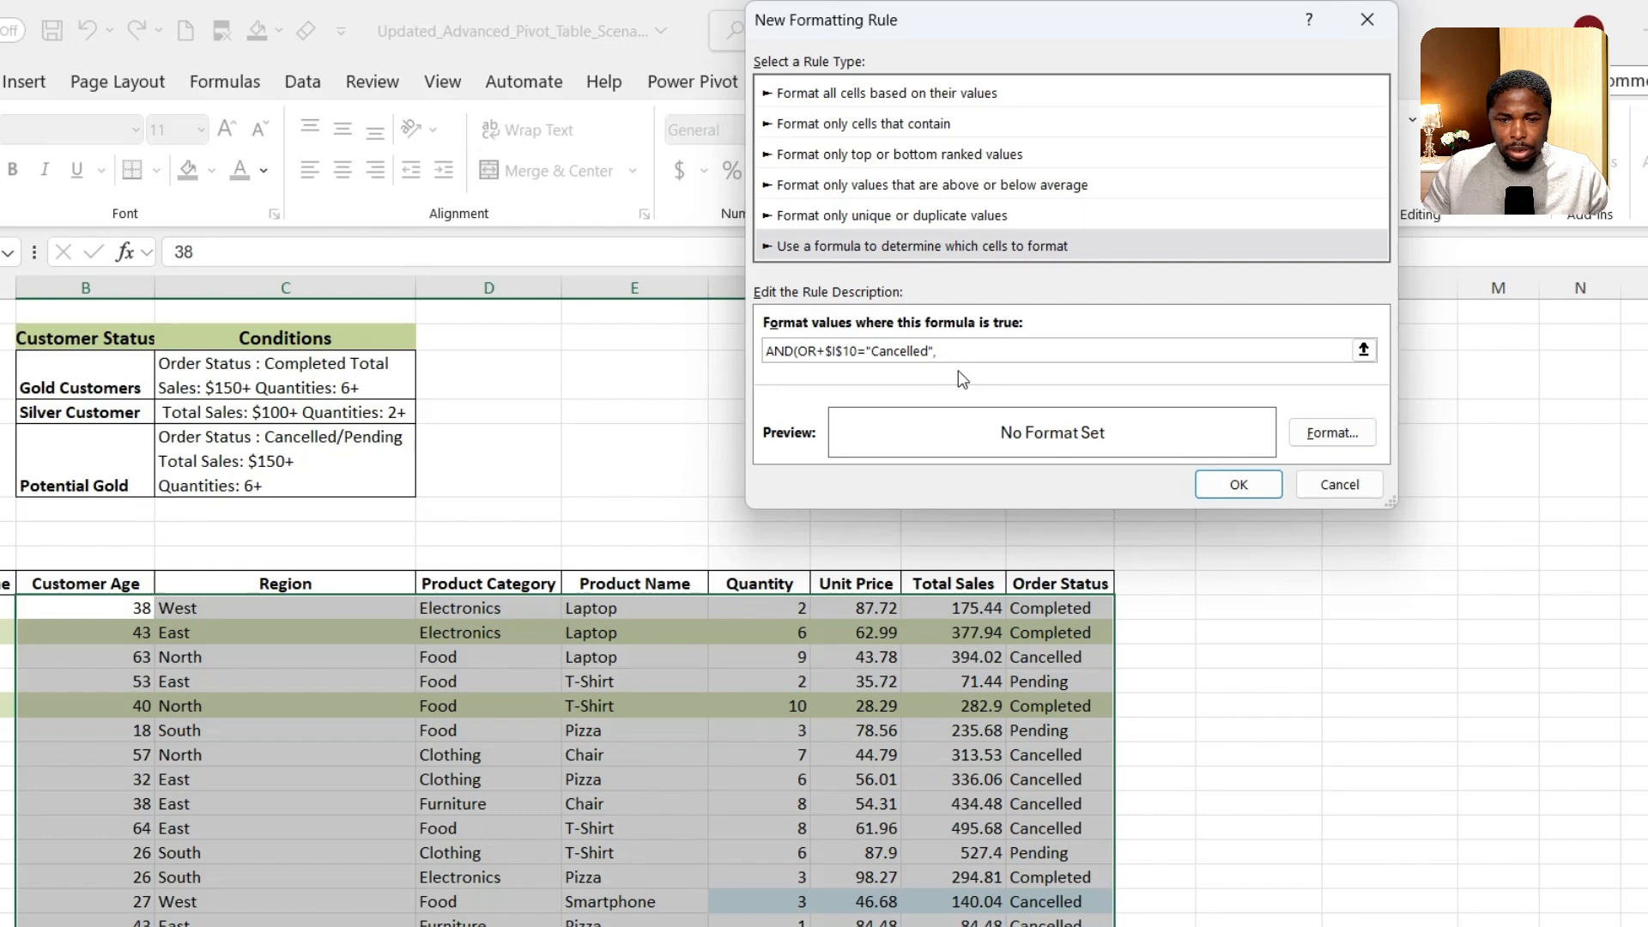
type(",")
left_click(1080, 608)
type("=")
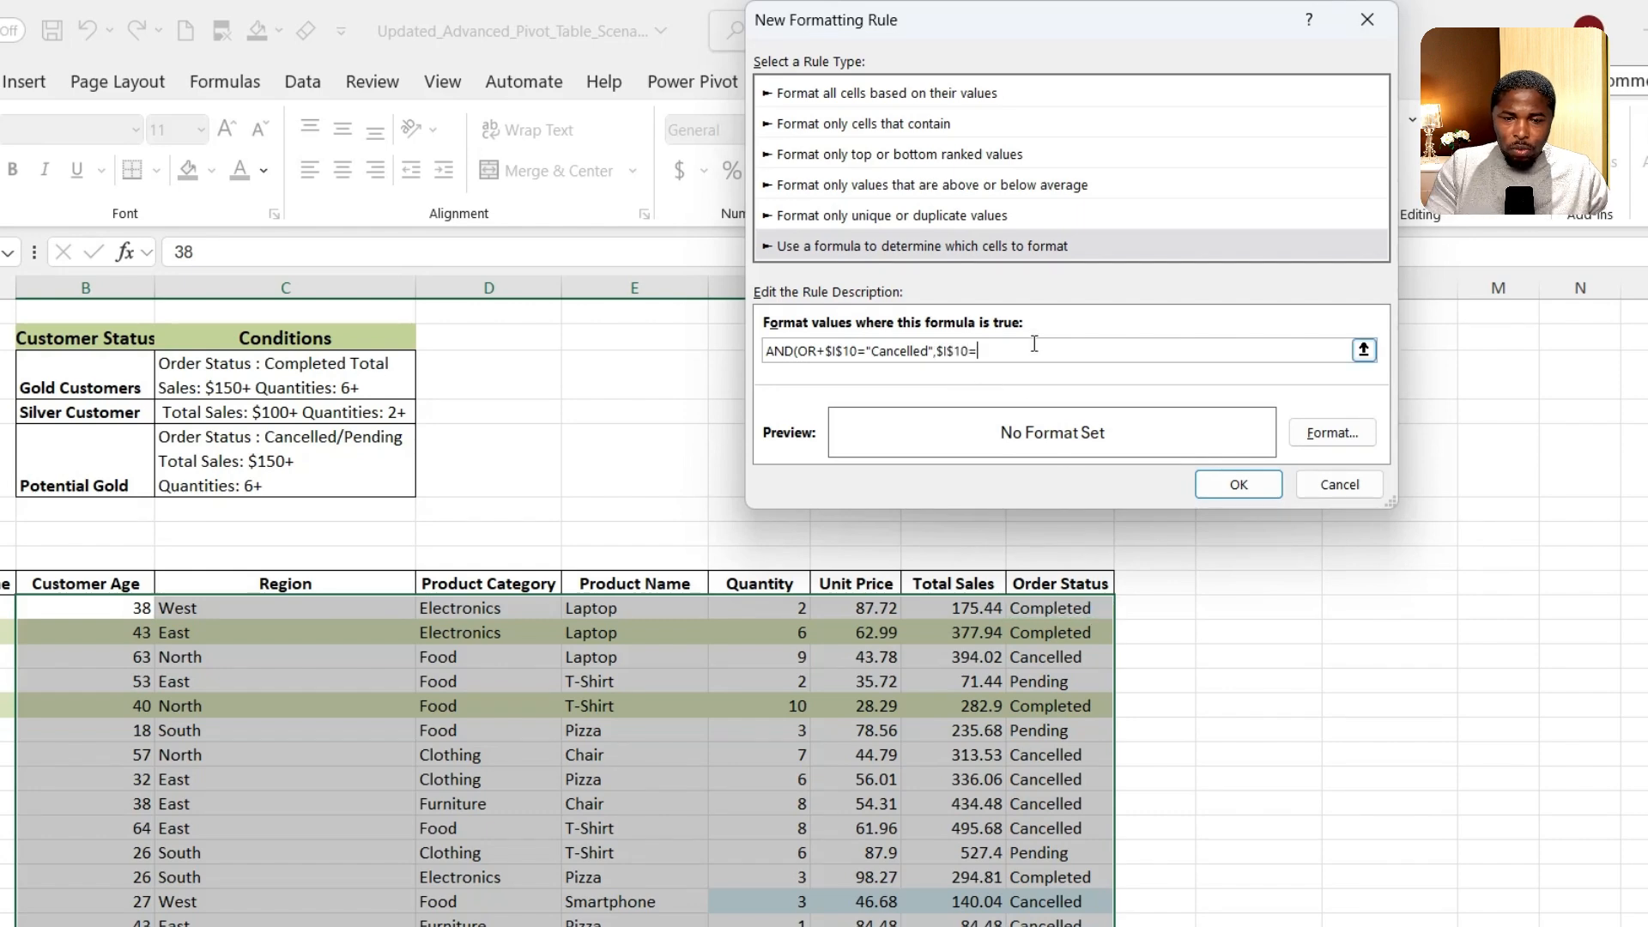
type("\"Pending\"")
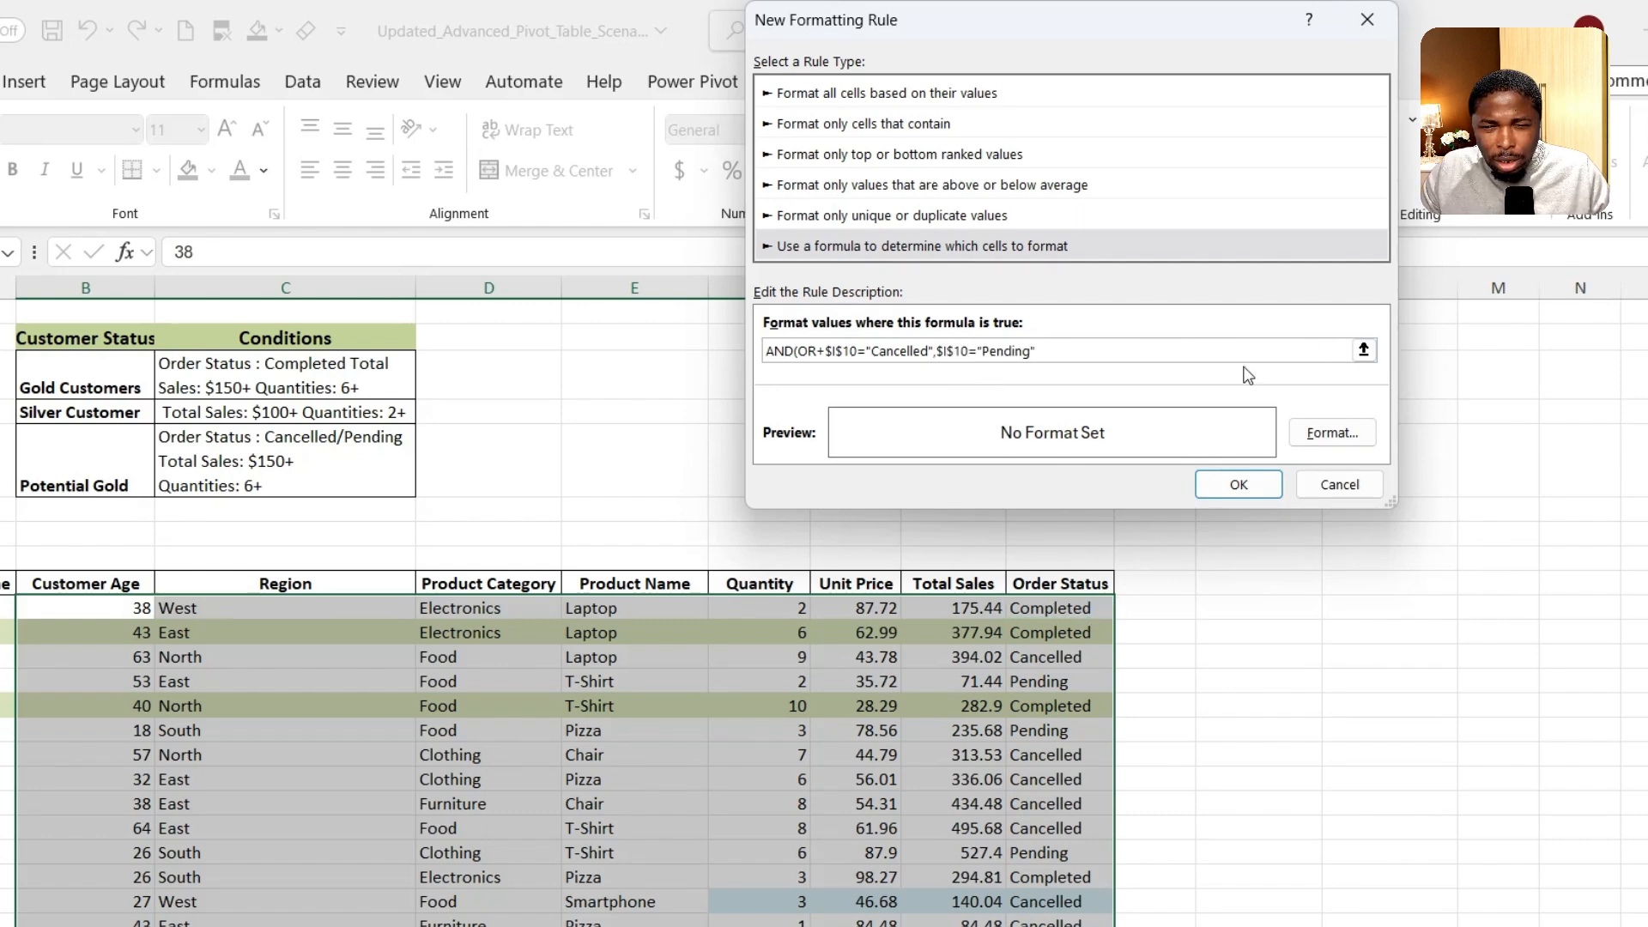
Change both Order Status references in the formula to $I10 and close the OR part with a parenthesis and comma
left_click(954, 352)
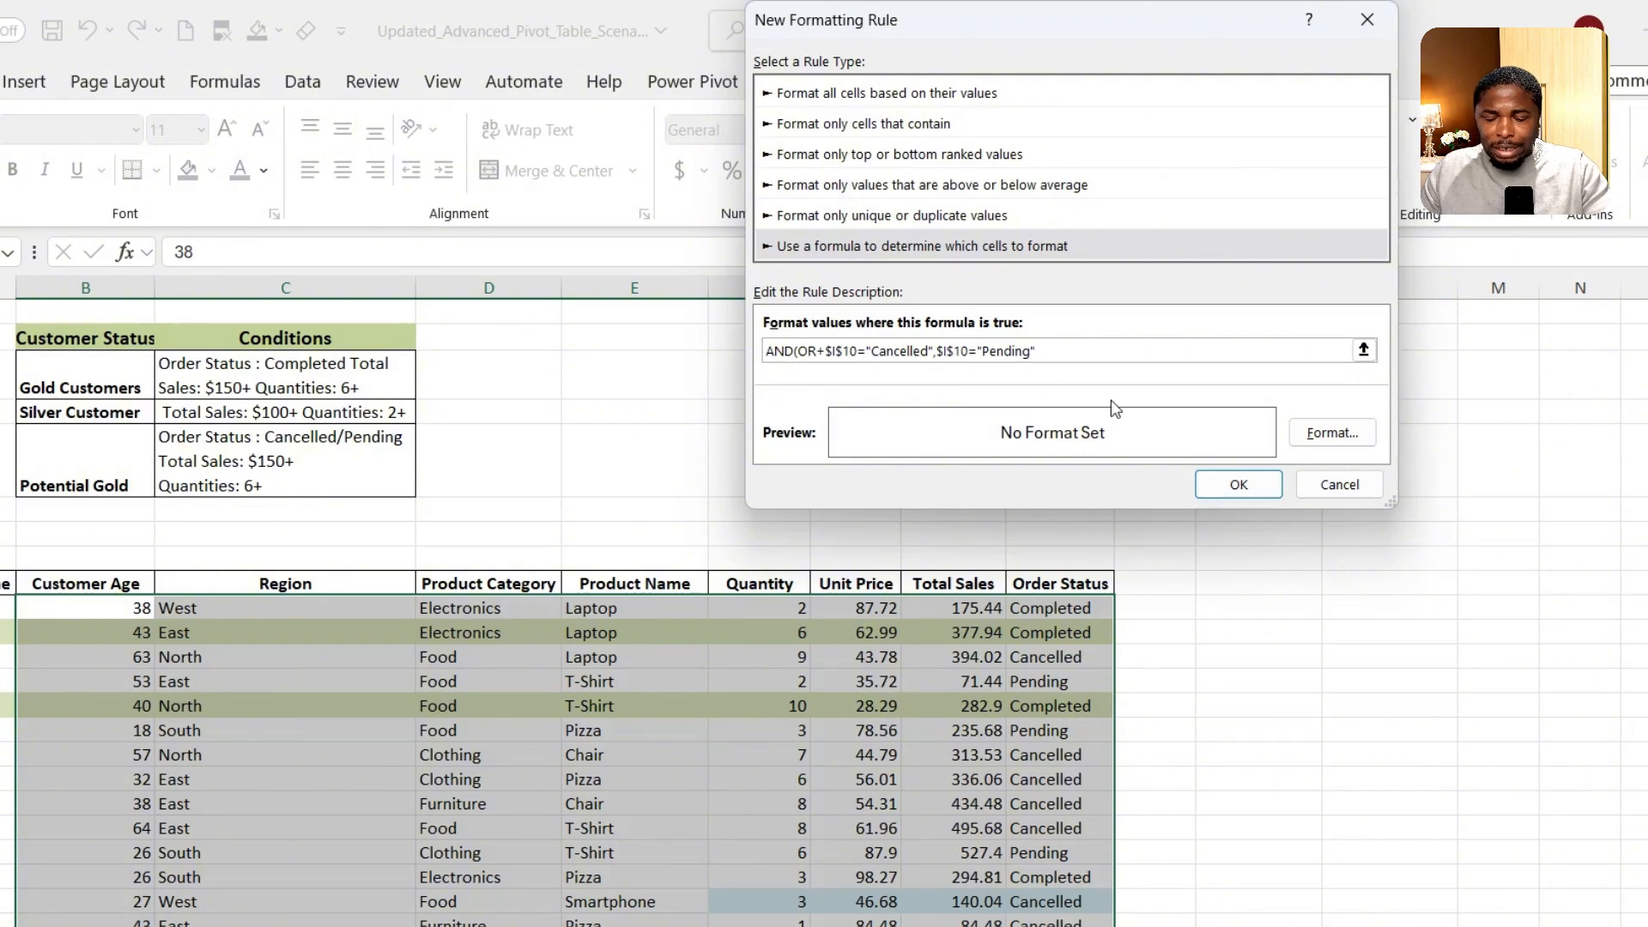
key("BackSpace")
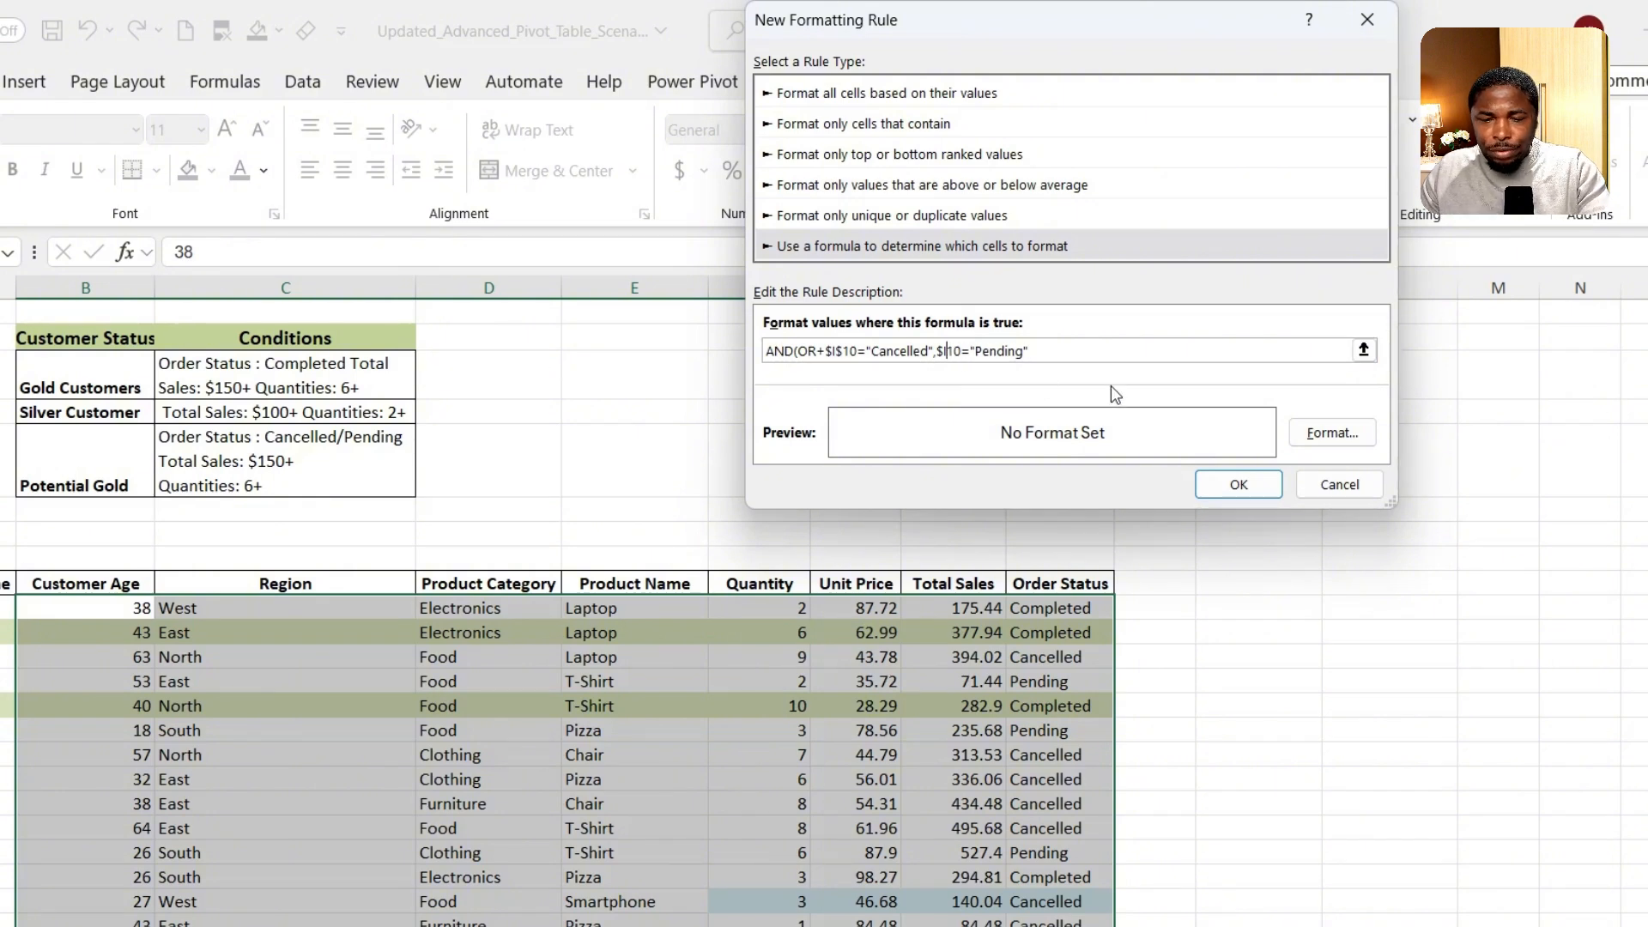
left_click(846, 349)
key("BackSpace")
left_click(1079, 352)
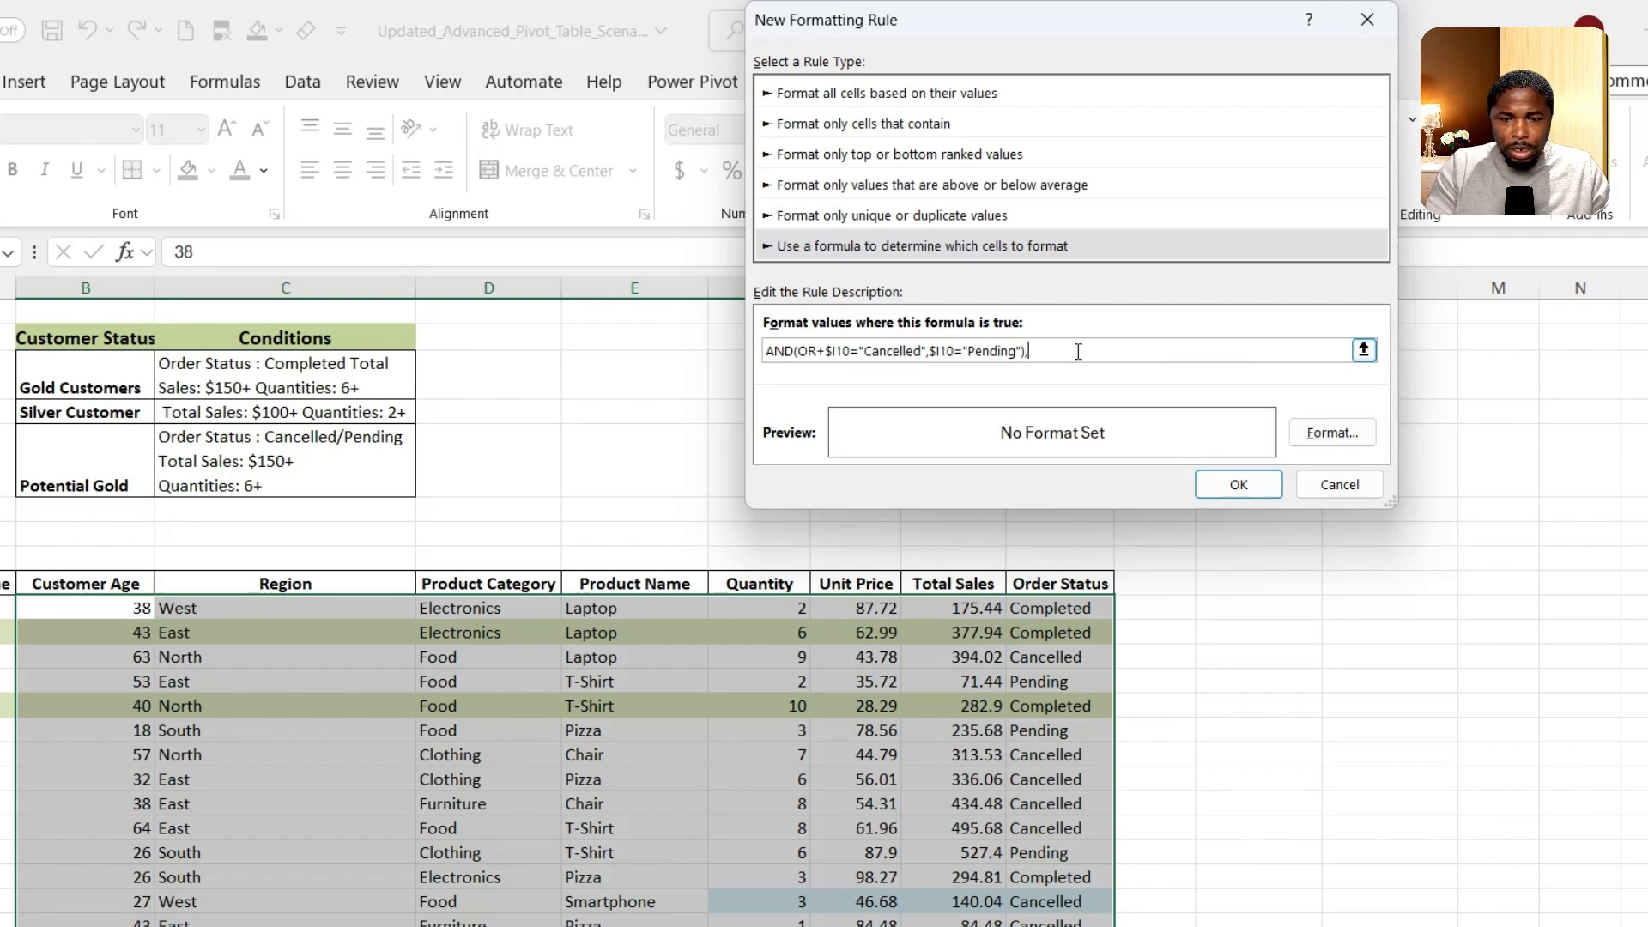
Finish the formula with AND($H10>=150, $F10>=6)), keeping only the columns absolute in the Total Sales and Quantity references
type("AND")
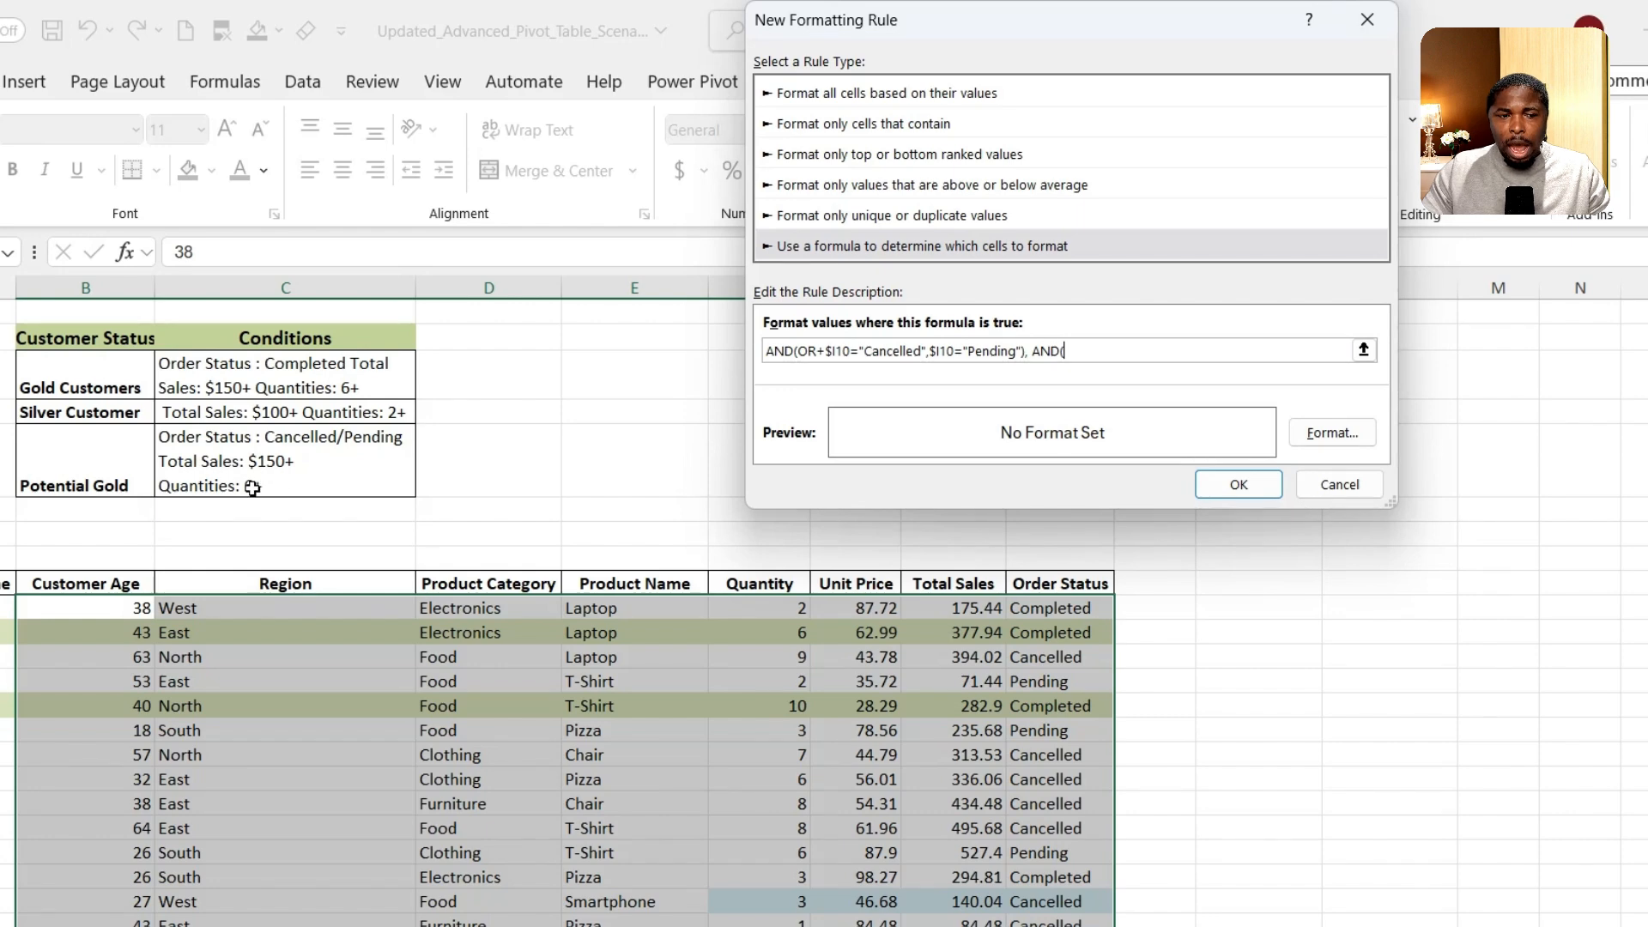
type("(")
left_click(979, 607)
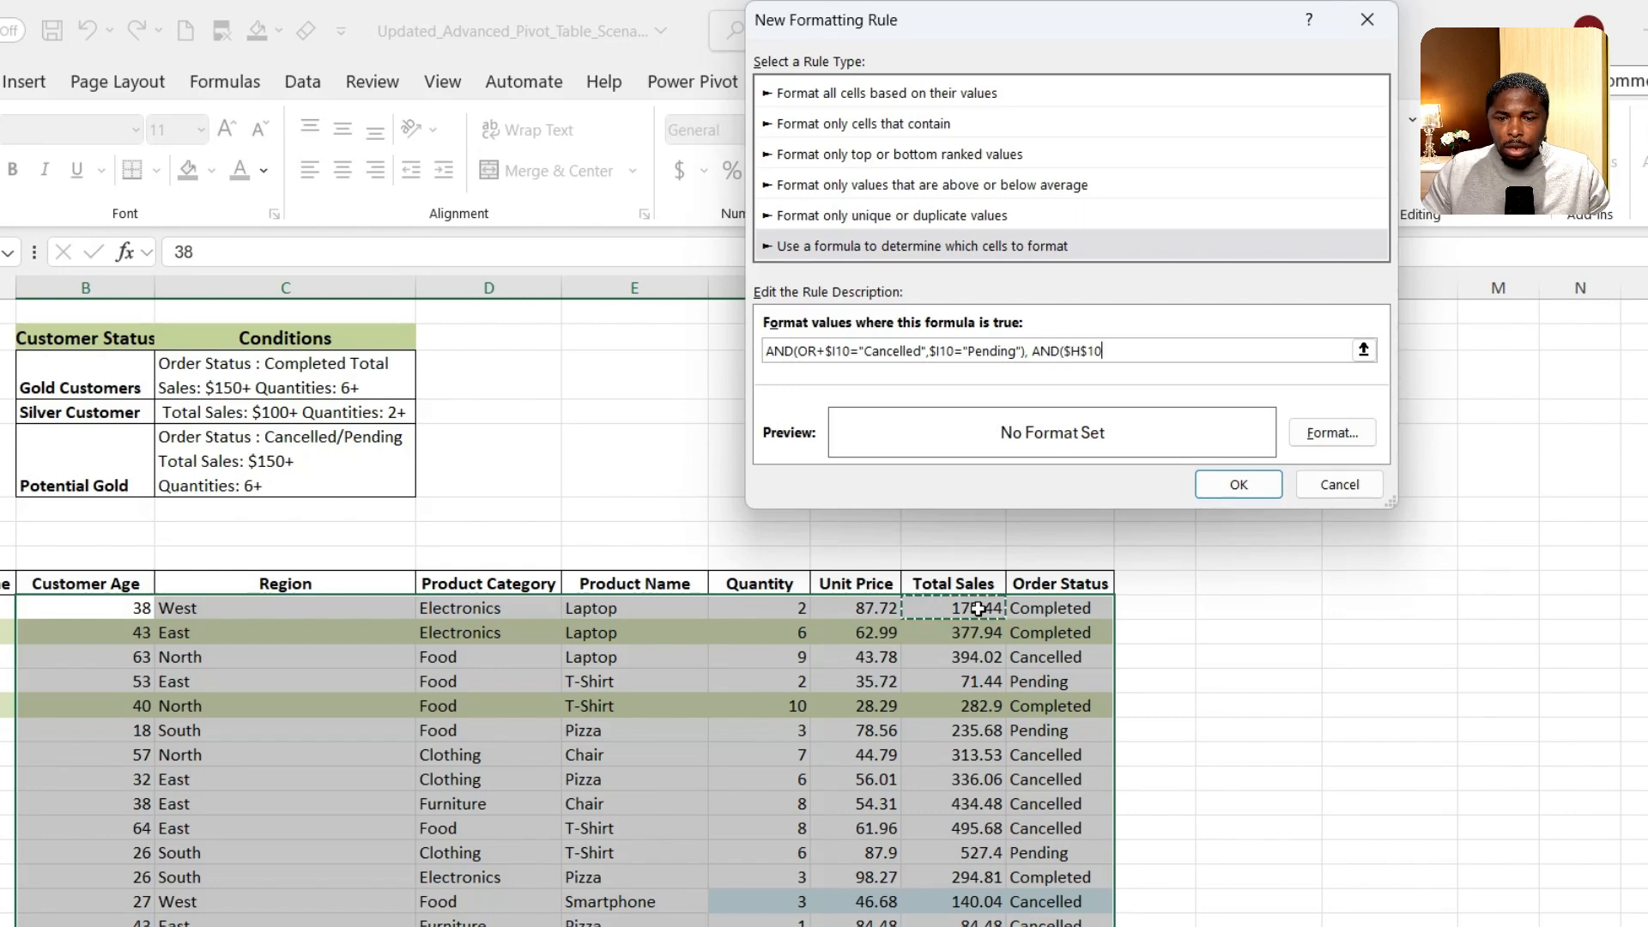
type(">")
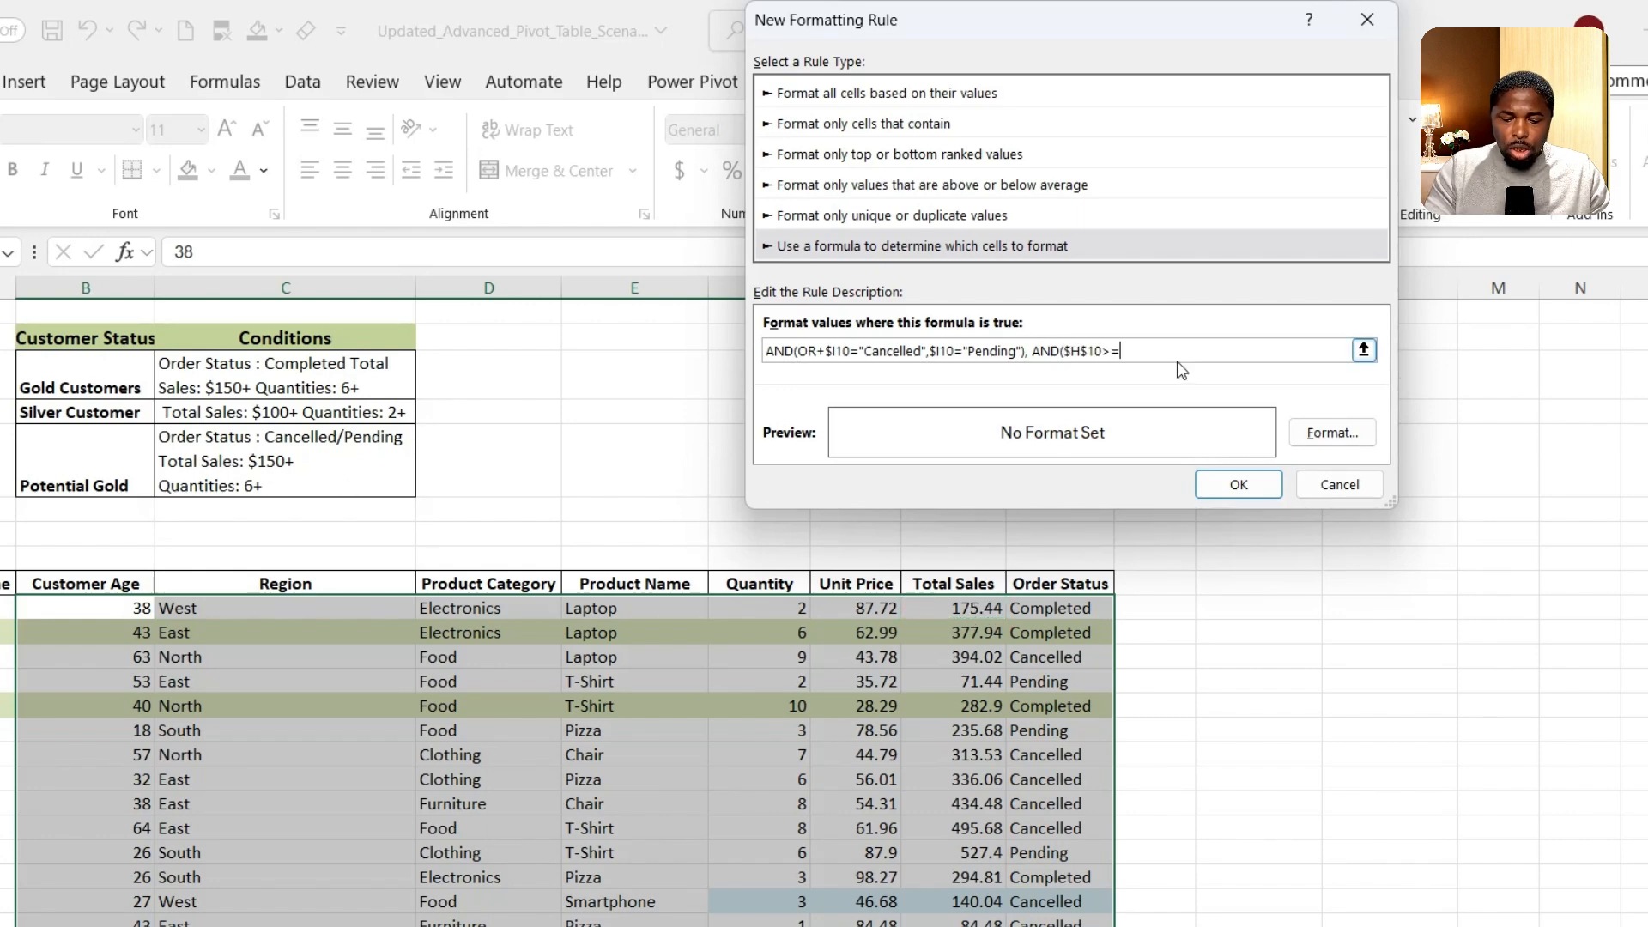
type("=1")
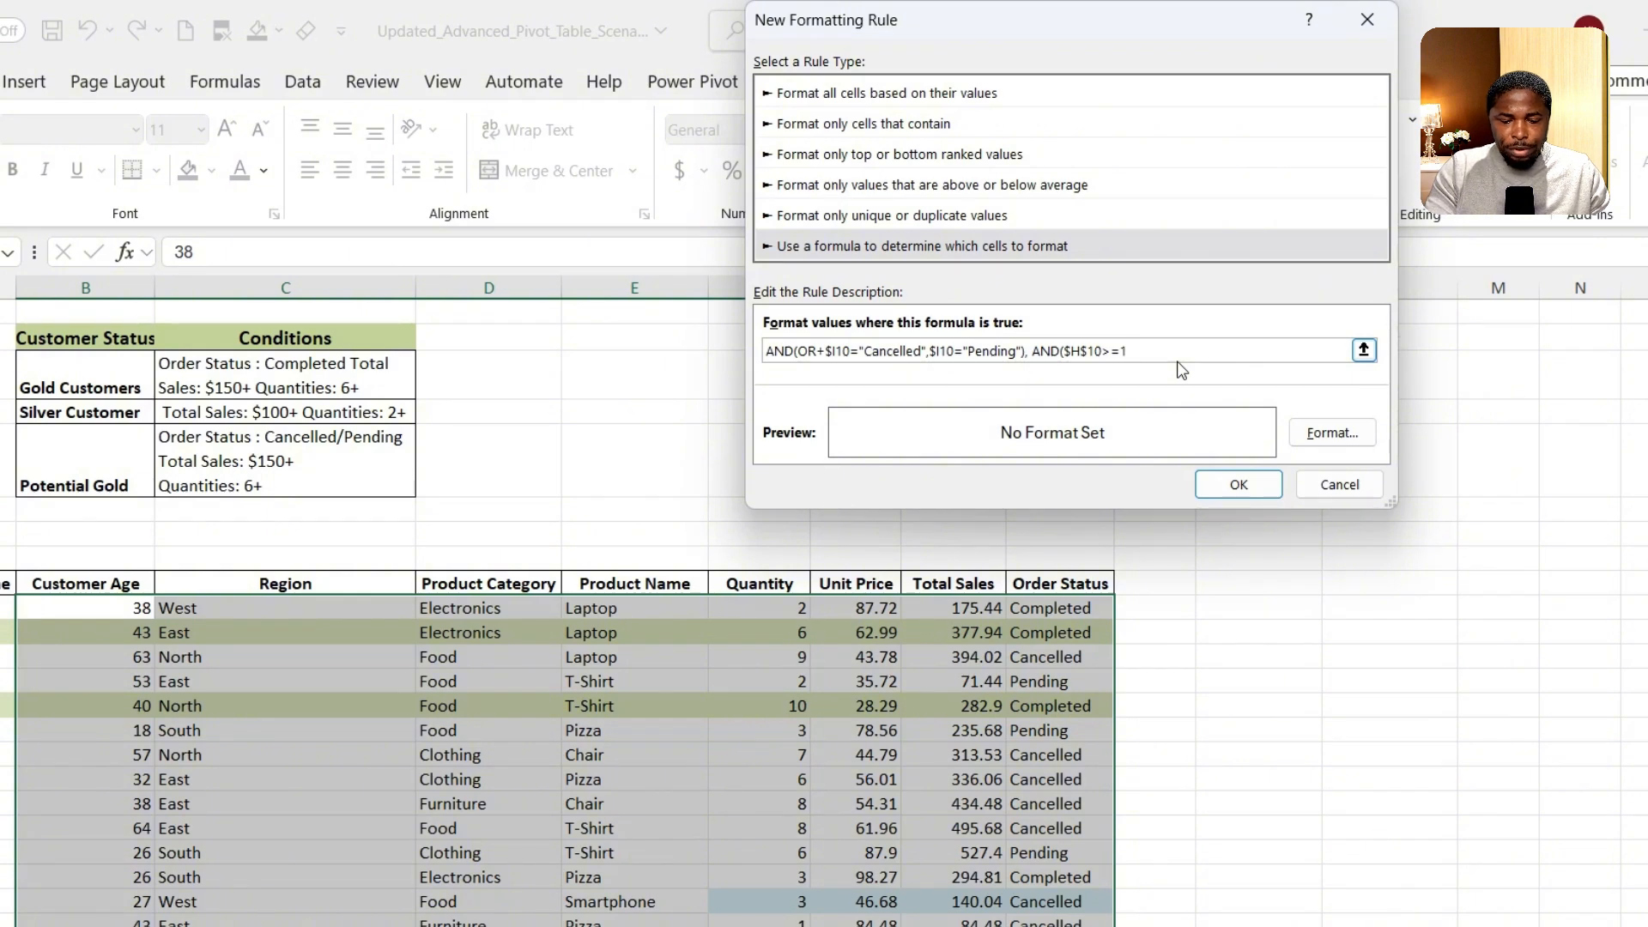
type("50,")
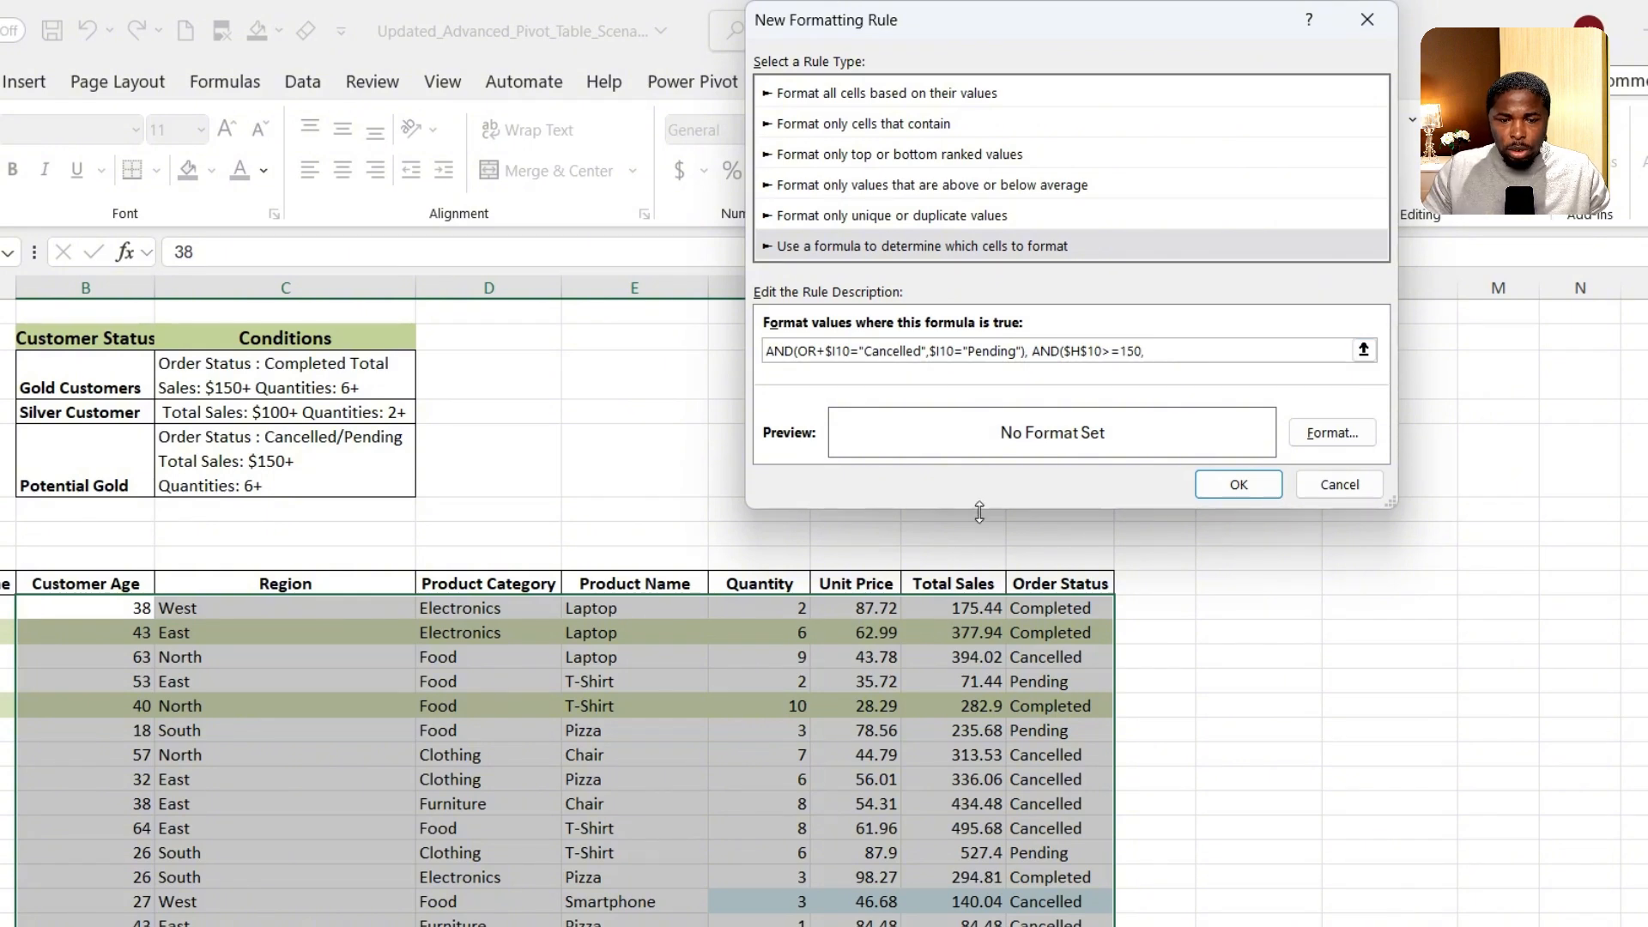
left_click(777, 606)
type(">=6))")
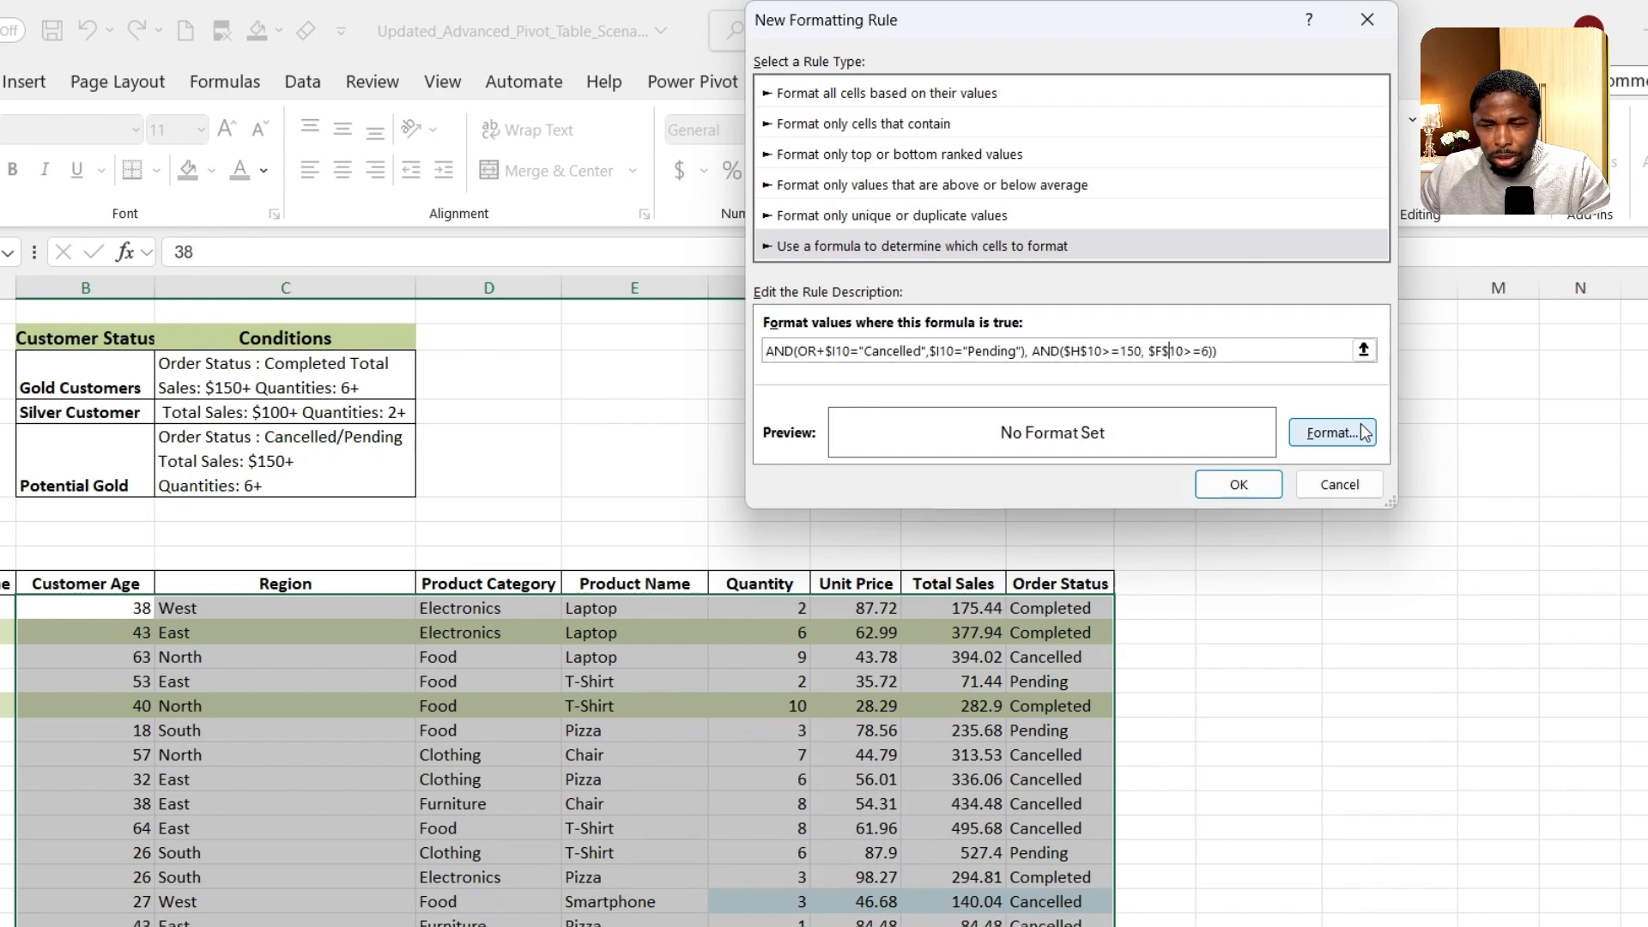
key("BackSpace")
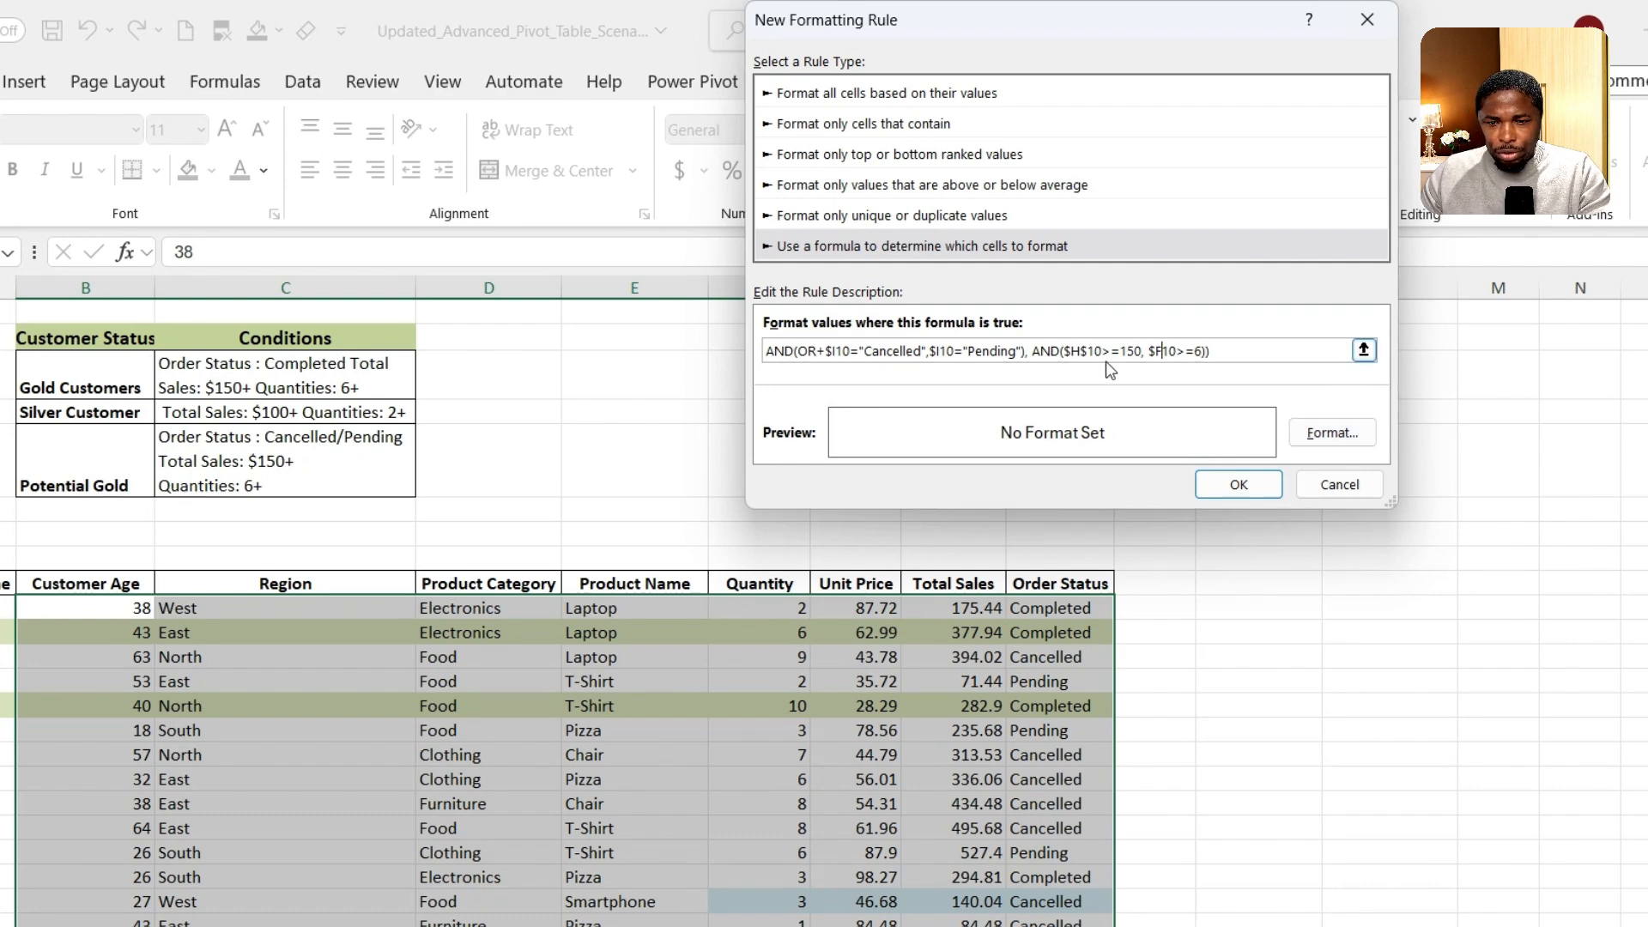
left_click(1088, 351)
key("BackSpace")
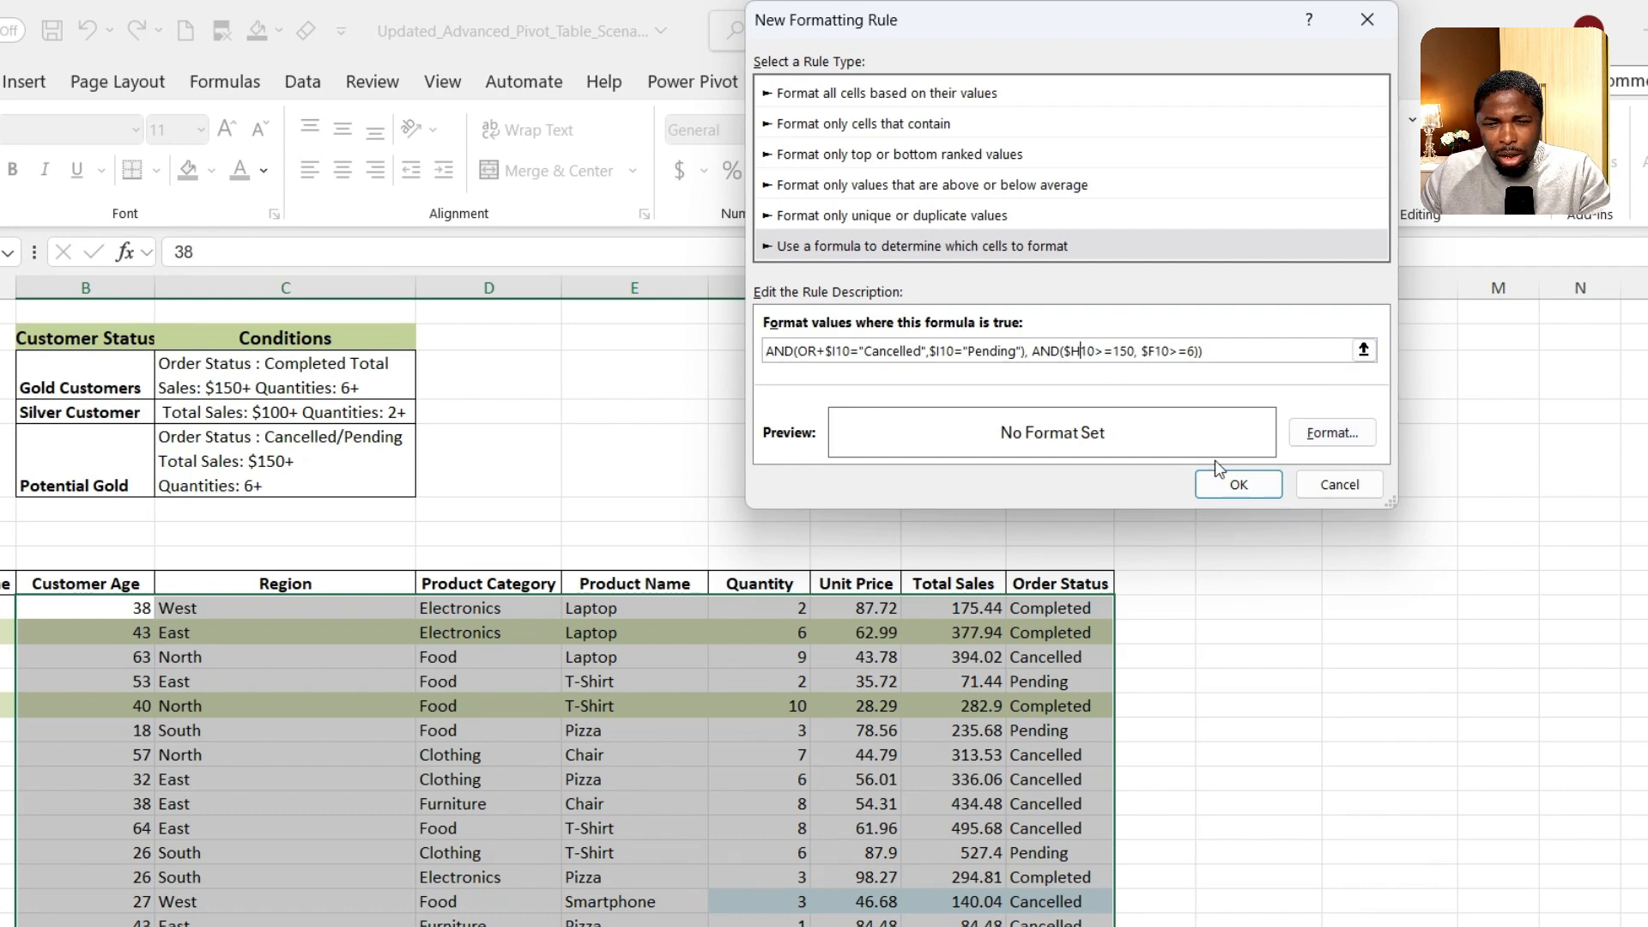
Give the rule a custom light gold fill, #FFEAA7, and create the rule
left_click(1336, 432)
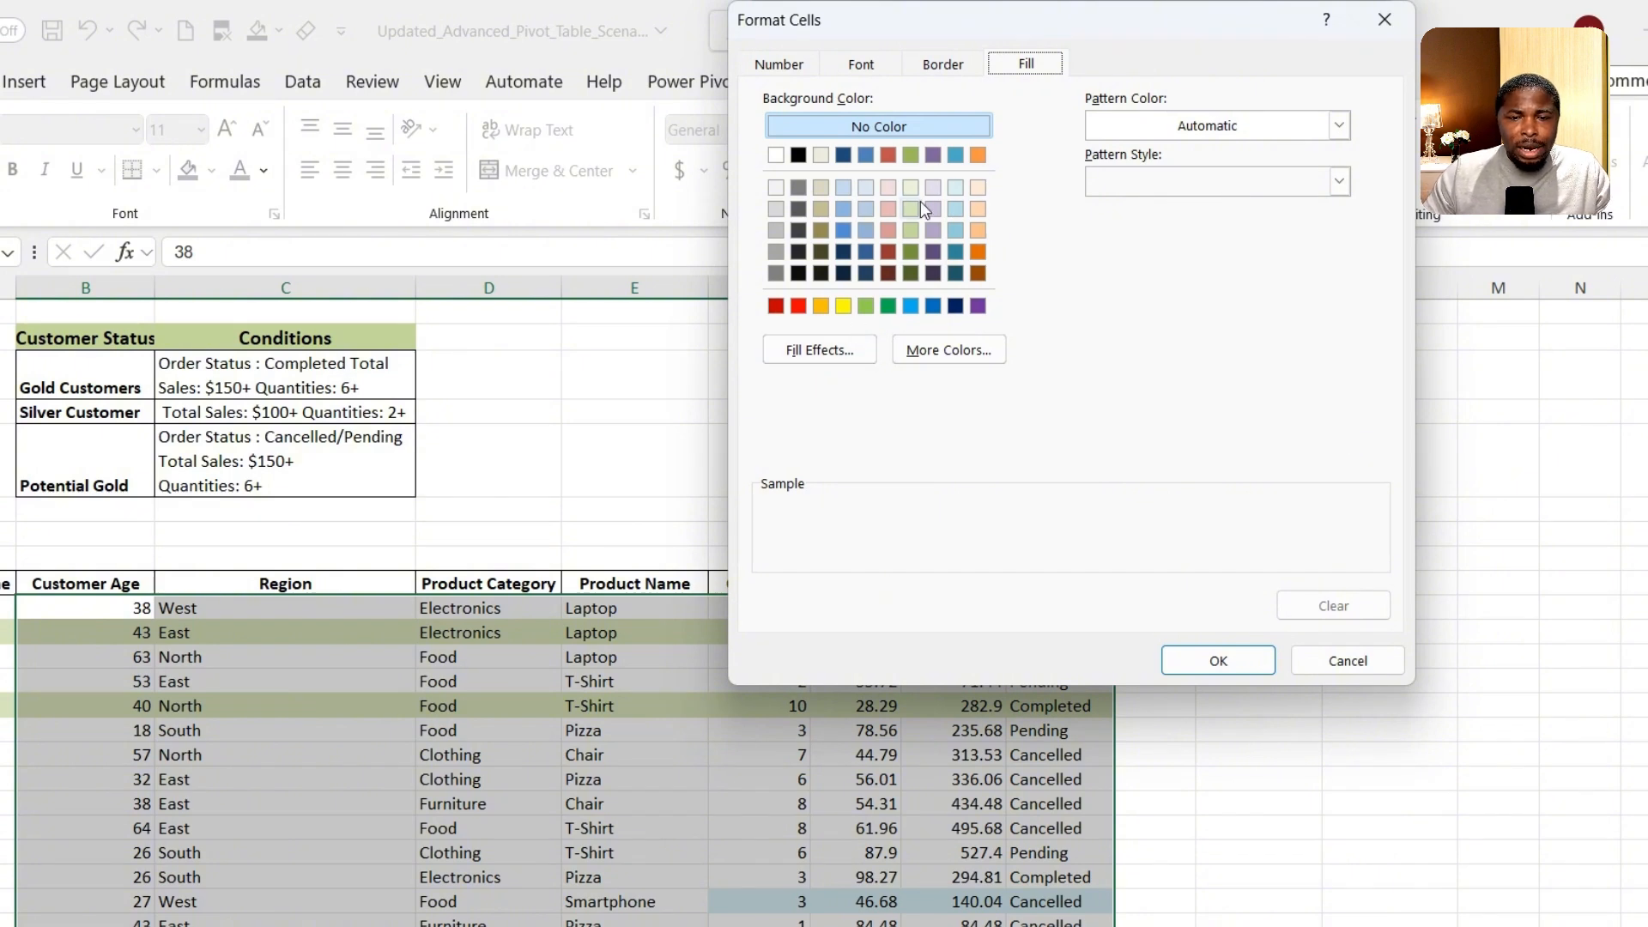
left_click(823, 305)
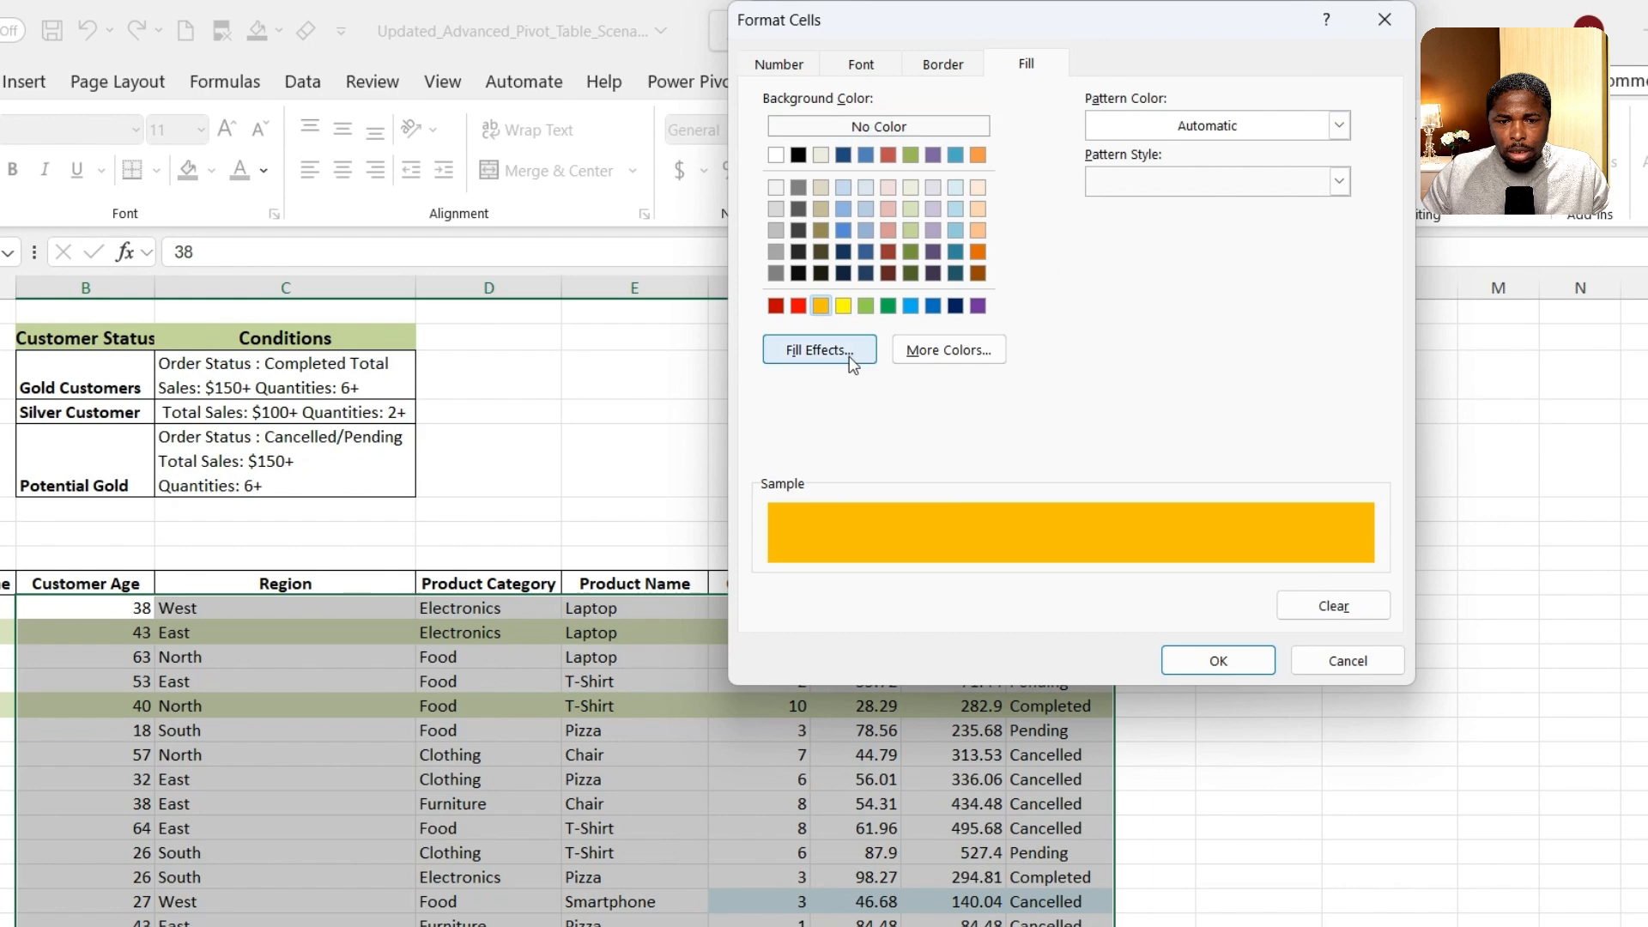
left_click(943, 358)
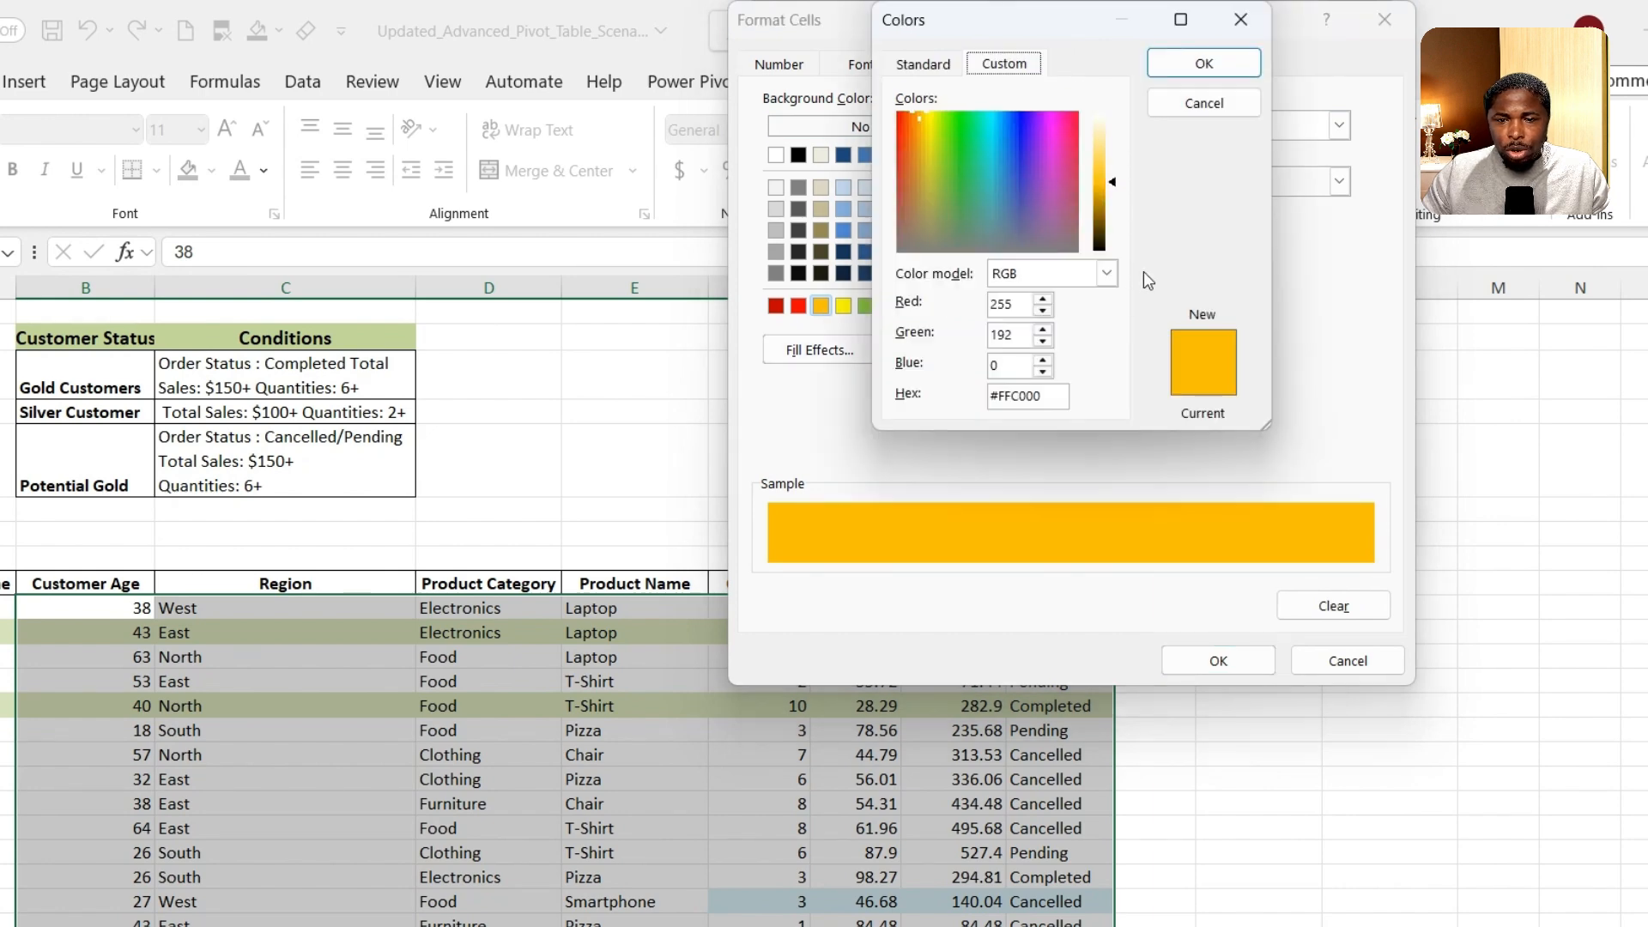
left_click_drag(1115, 183, 1109, 146)
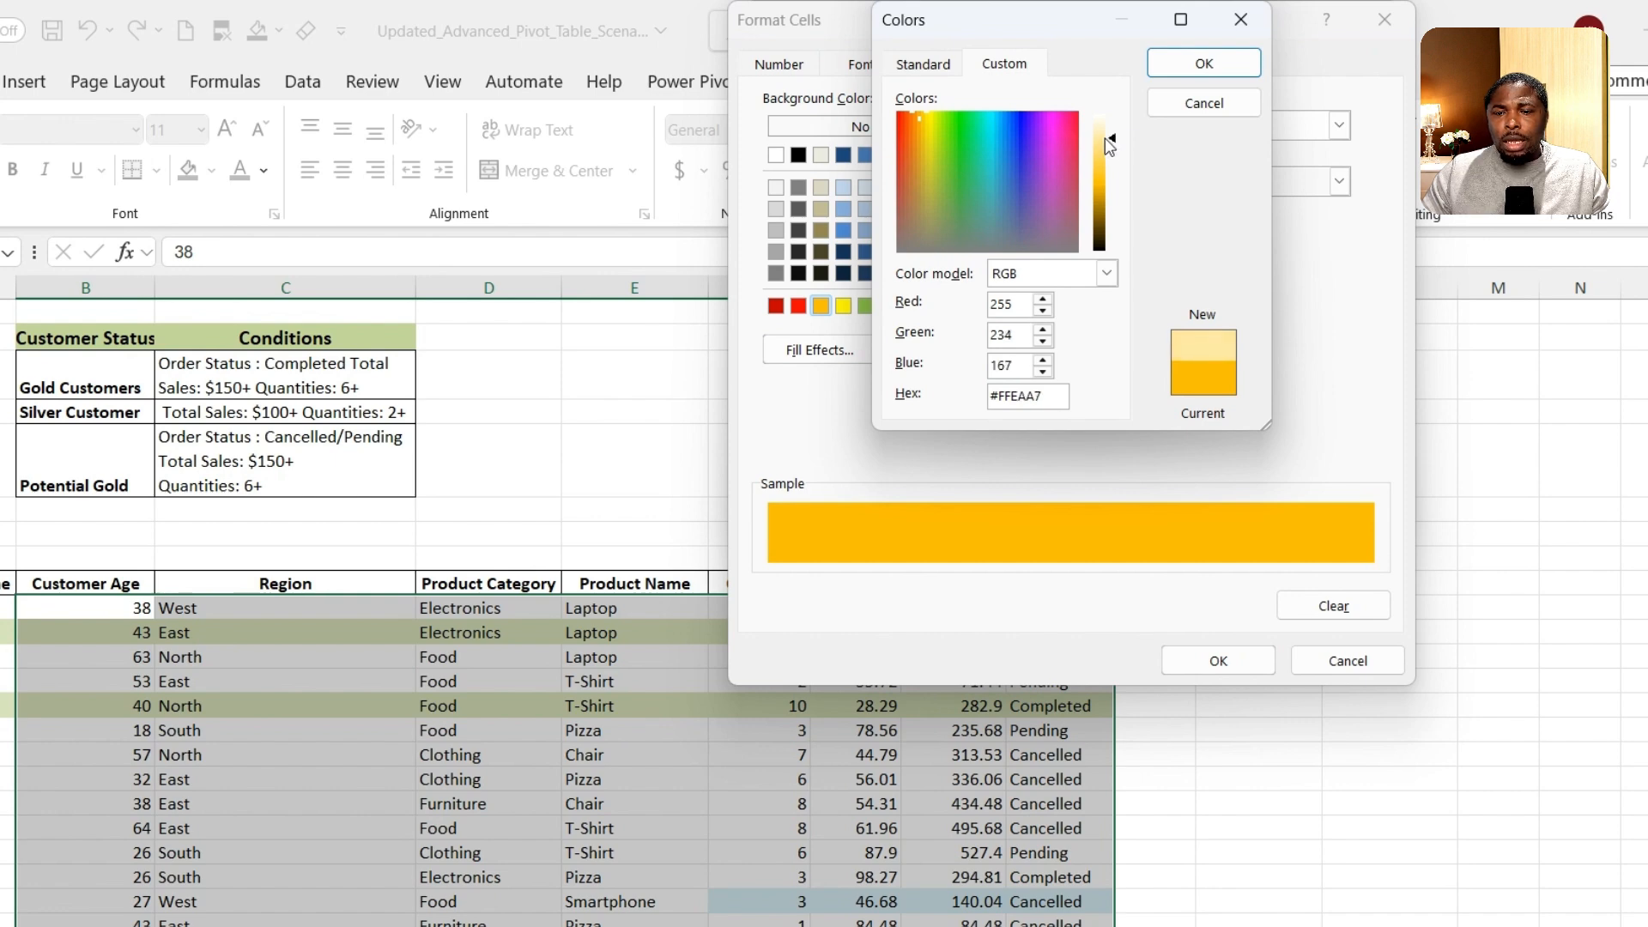
left_click(1231, 73)
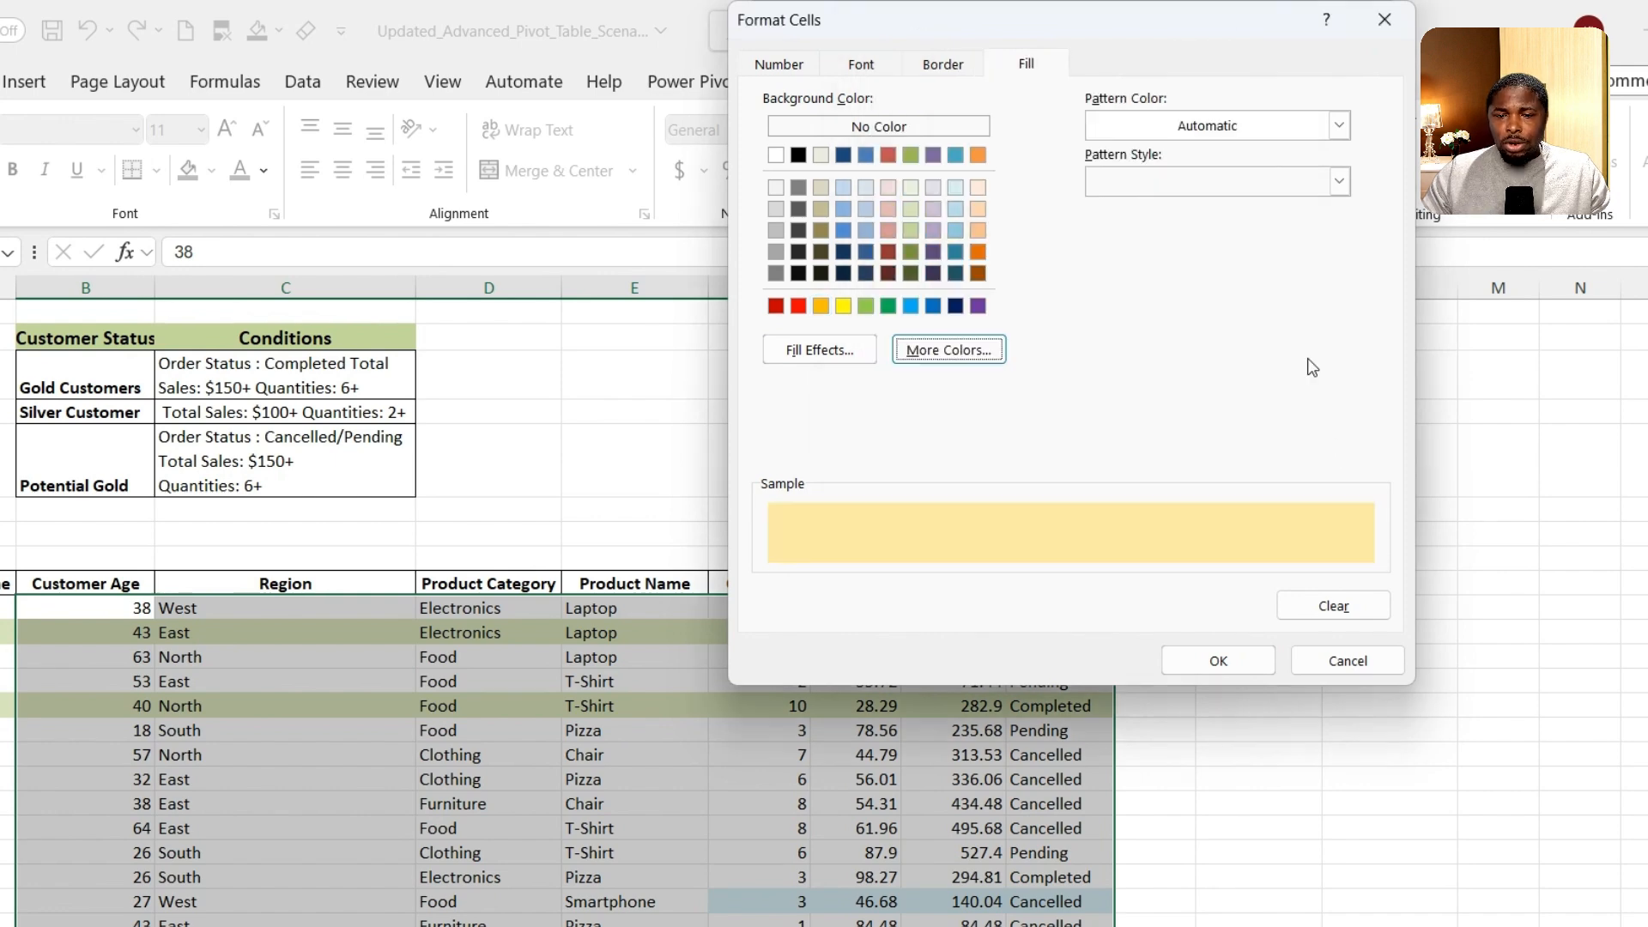
left_click(1219, 665)
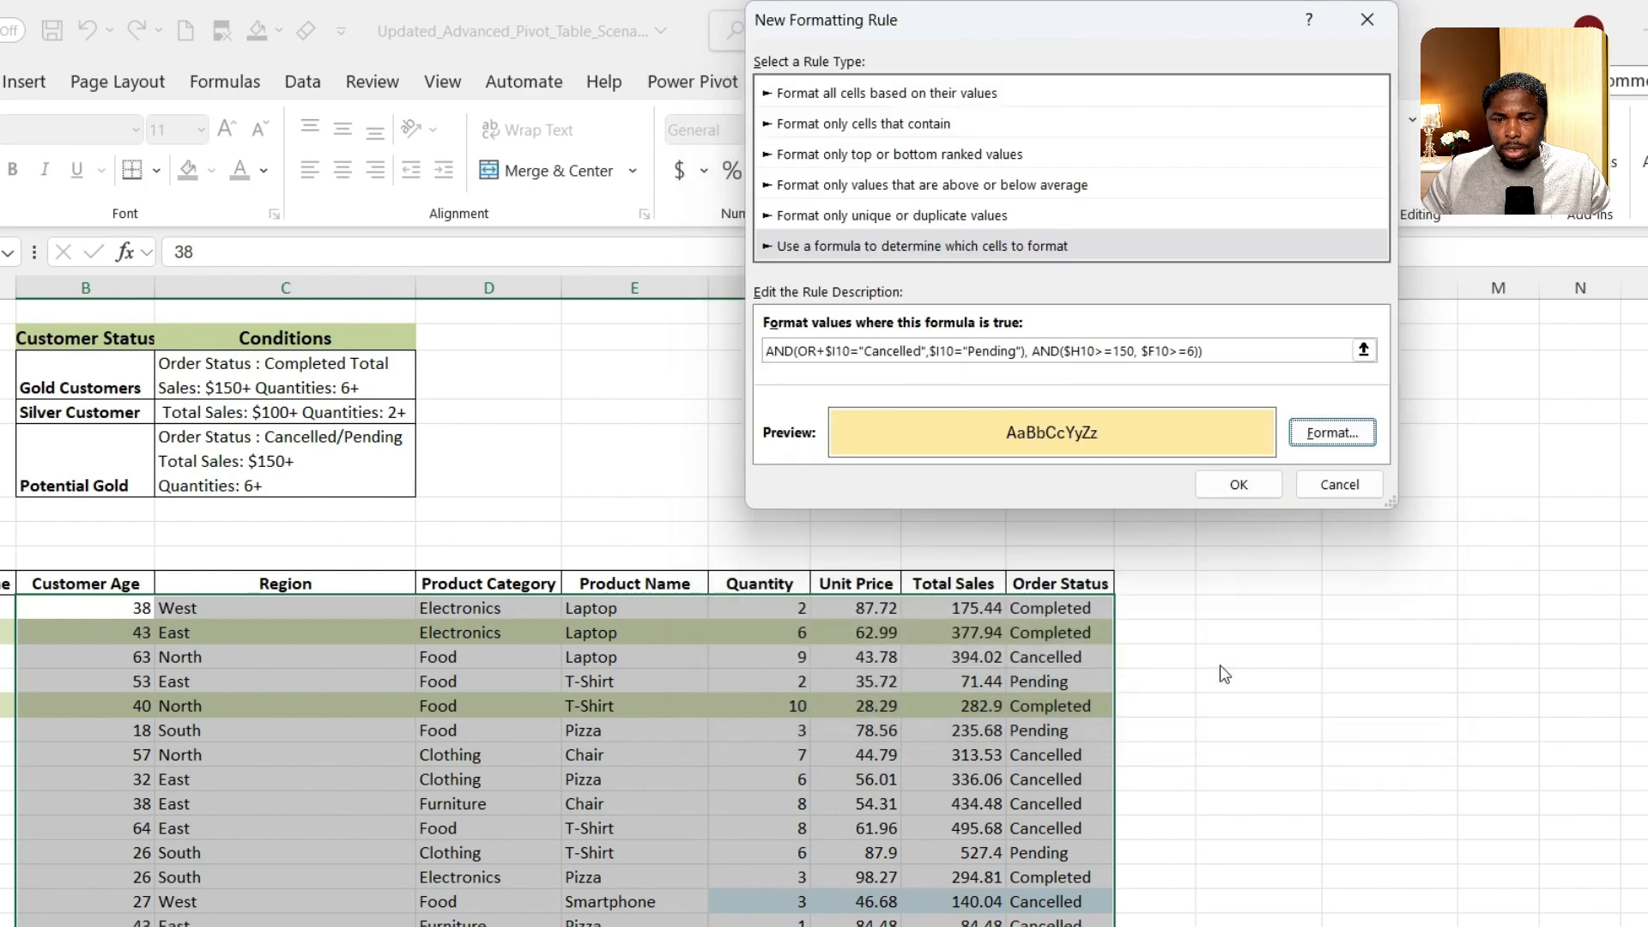
left_click(1268, 481)
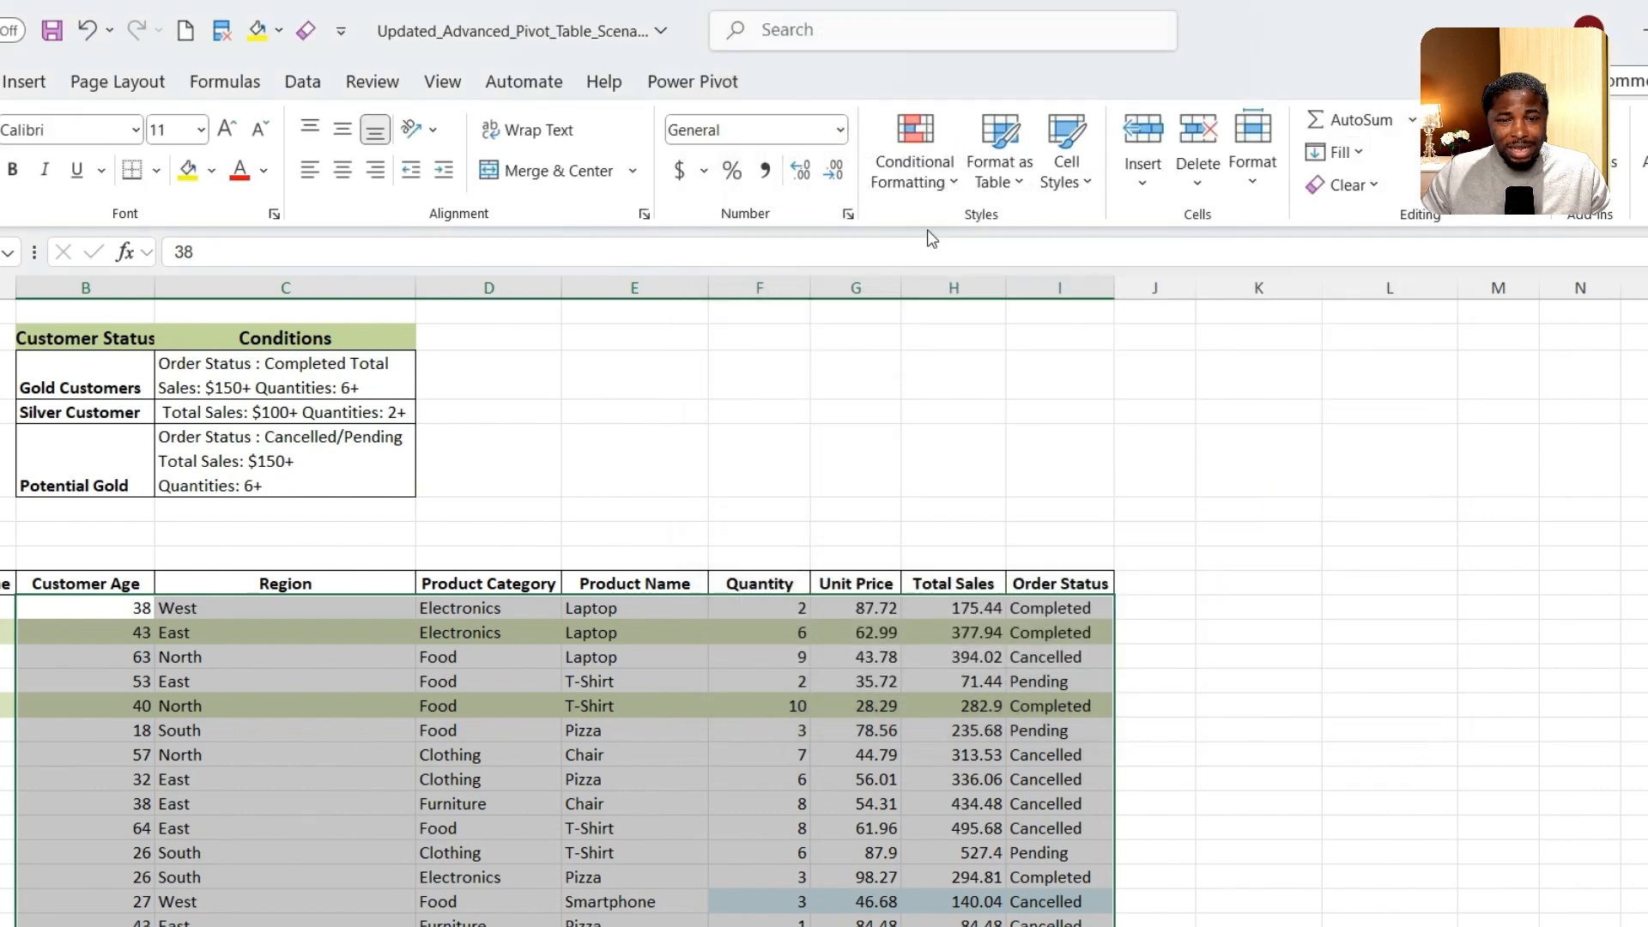
Open the light gold rule for editing and remove the quotation marks that enclose its whole formula
left_click(953, 188)
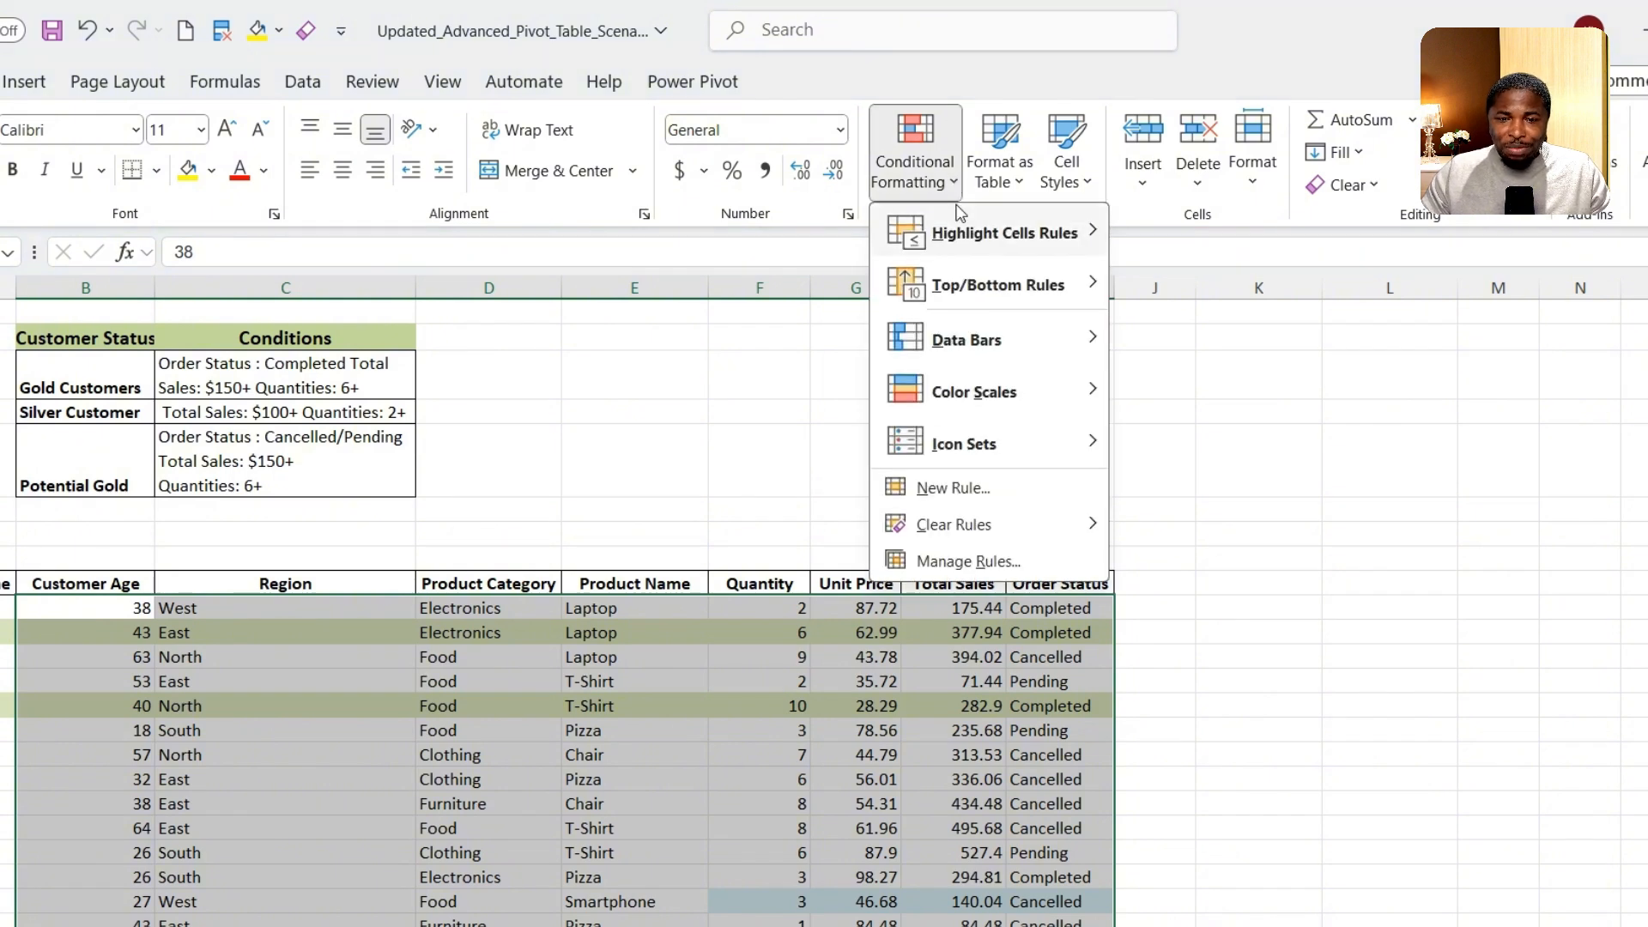
left_click(987, 564)
left_click(826, 232)
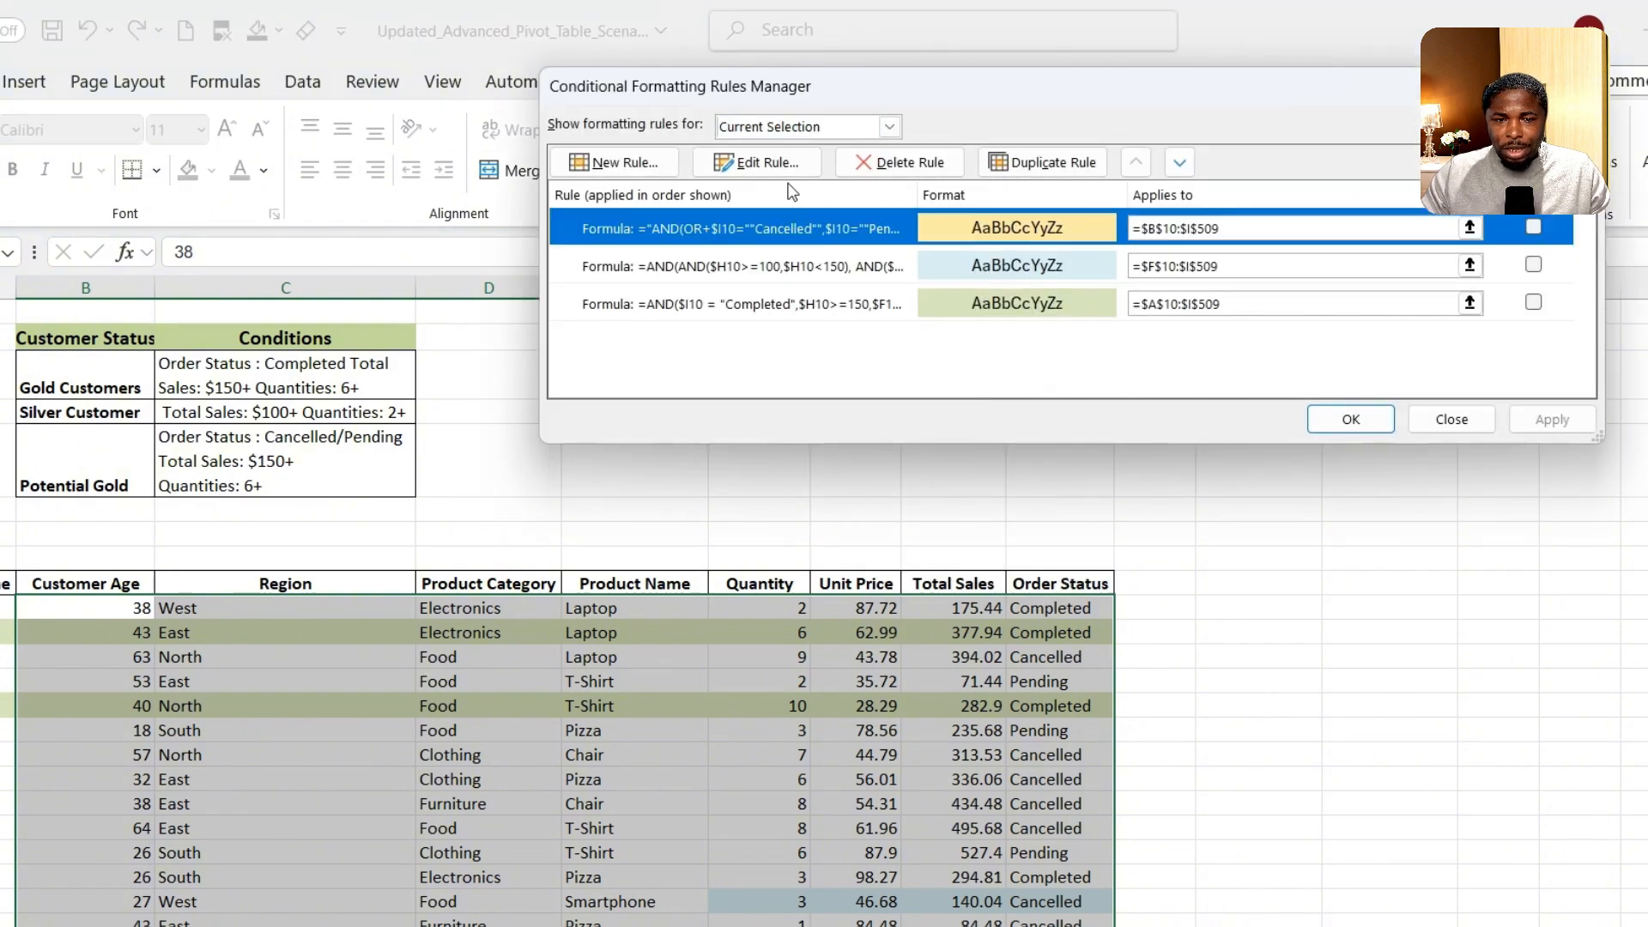
left_click(773, 168)
left_click(1274, 348)
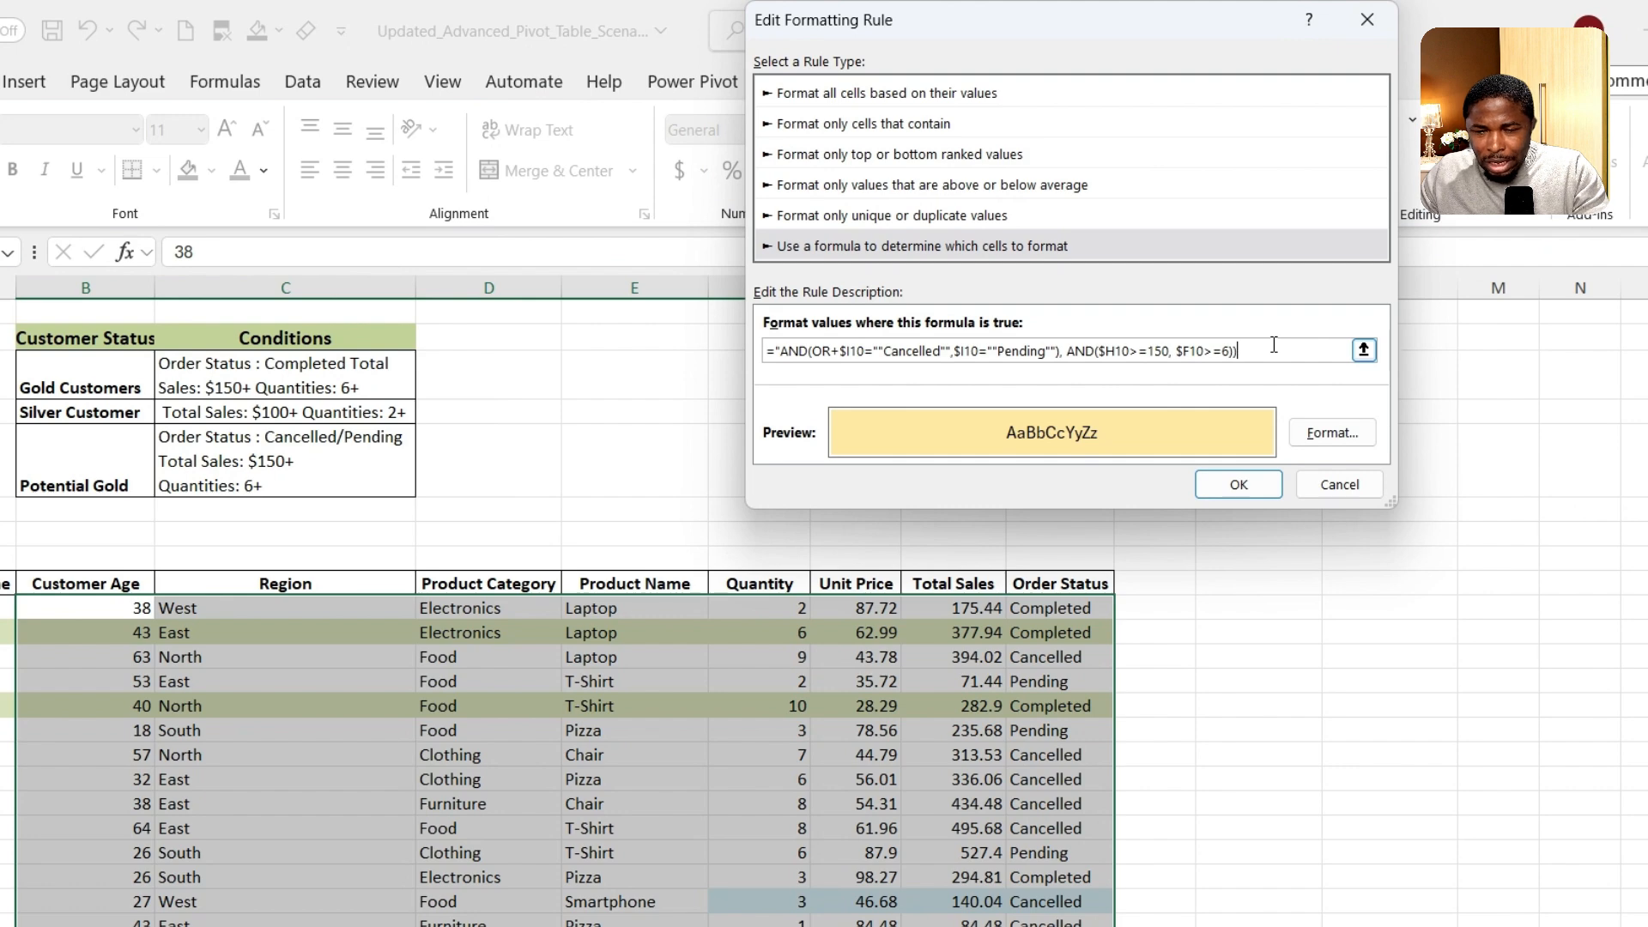
left_click(783, 348)
key("BackSpace")
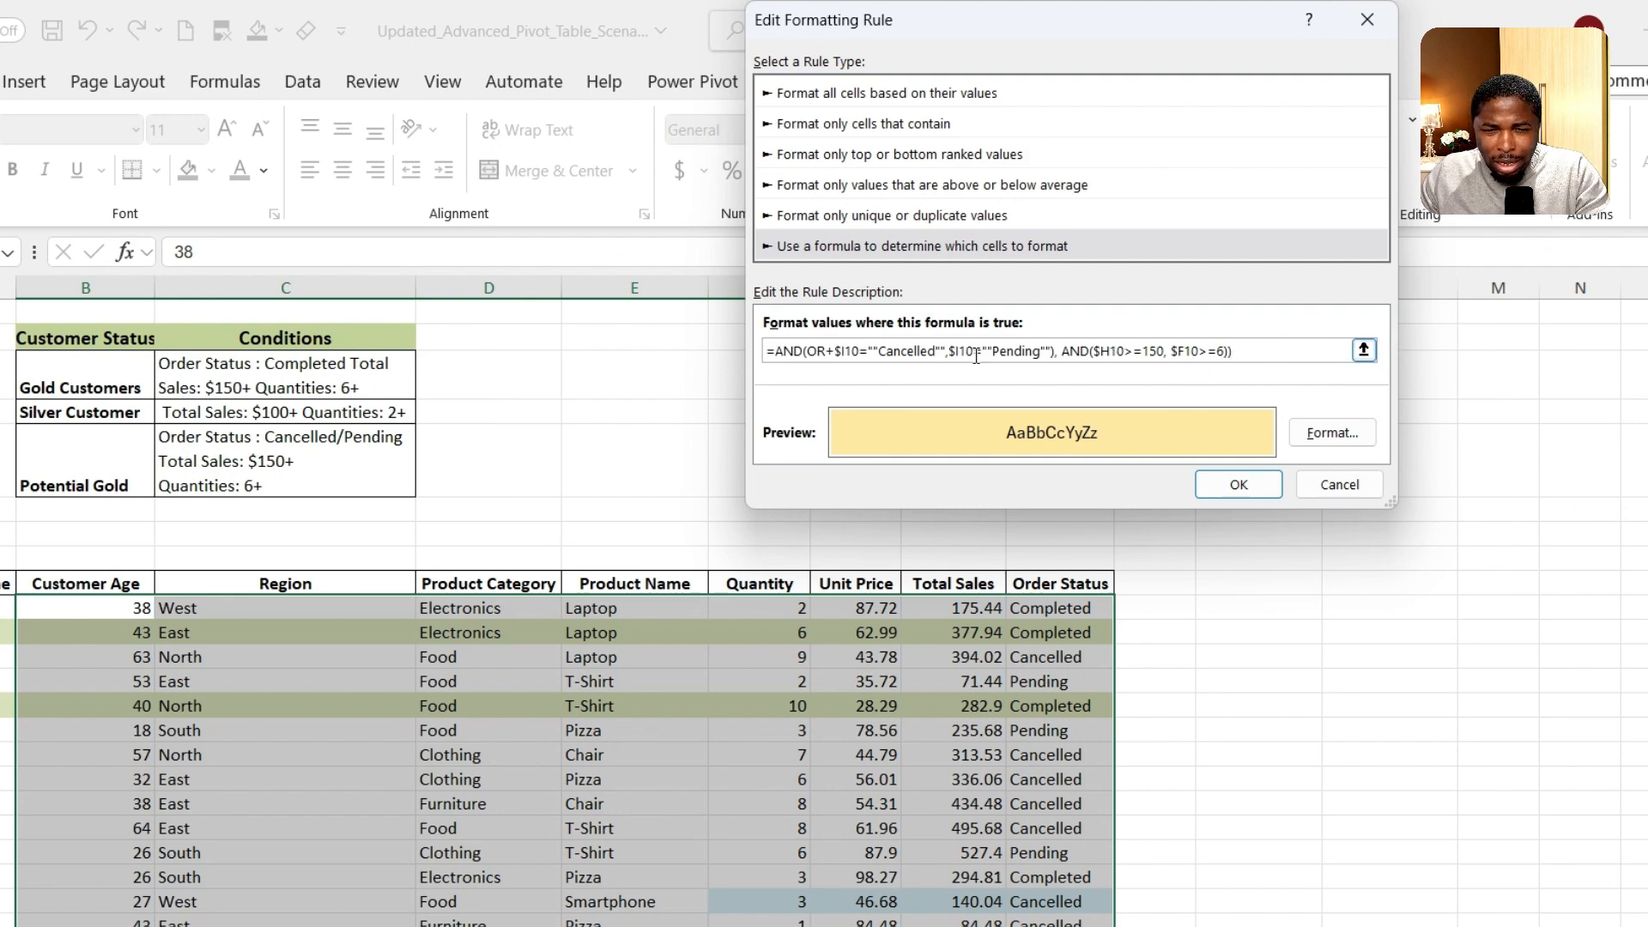
Reduce the doubled quotation marks around Cancelled and Pending in the formula to single pairs, and try to confirm the rule
key("BackSpace")
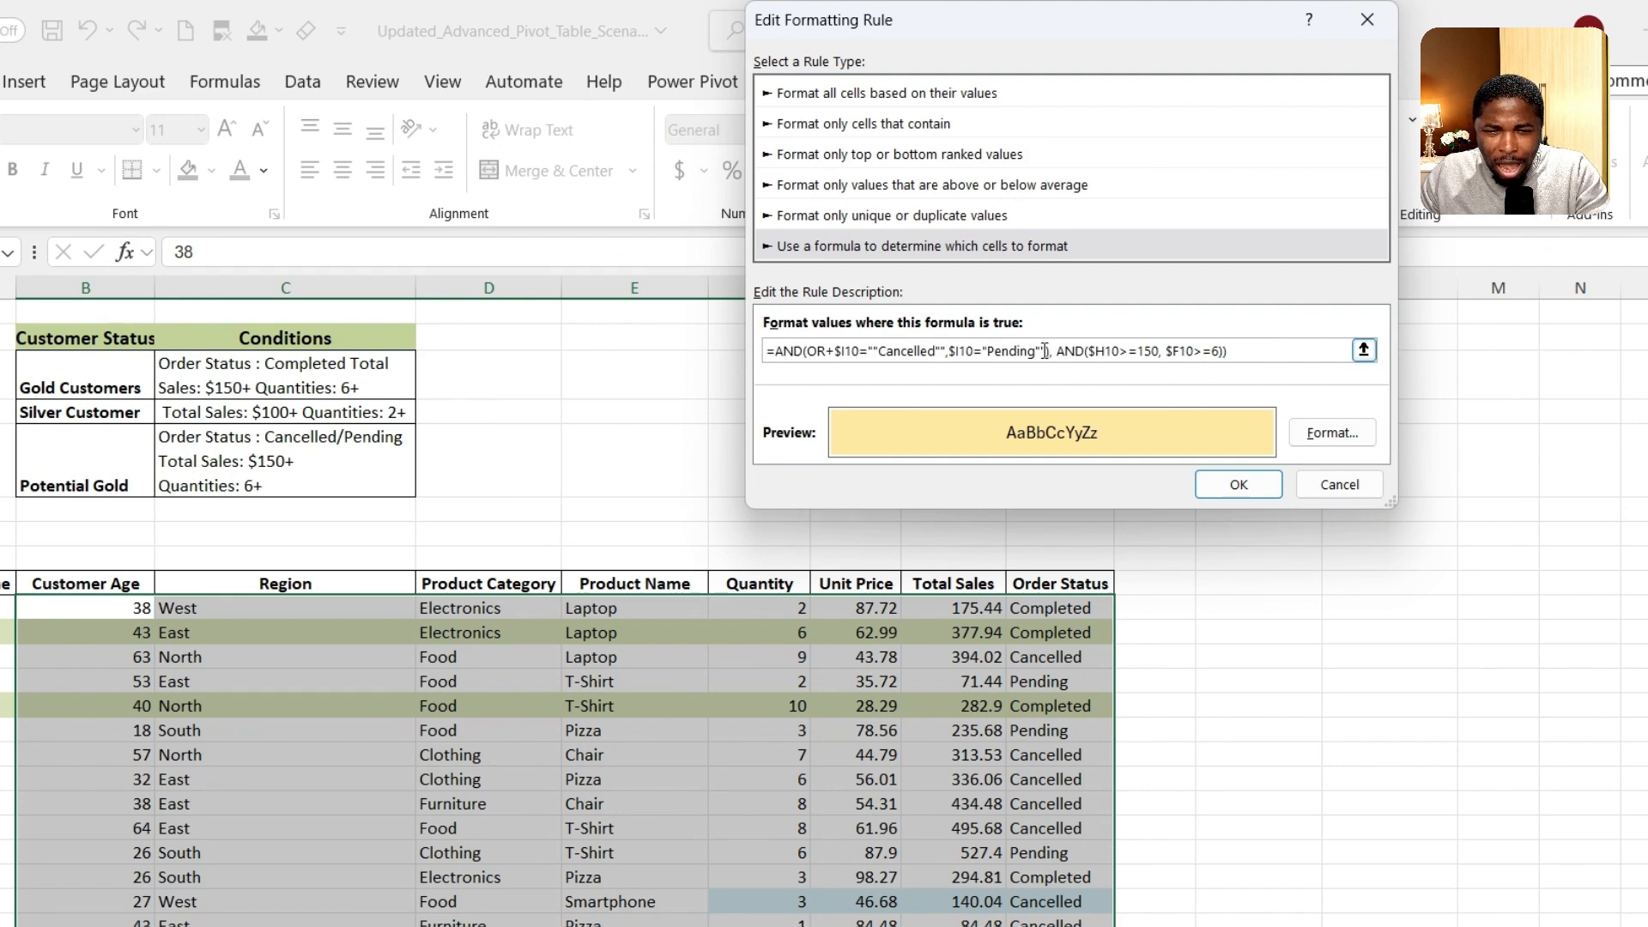
key("BackSpace")
left_click(946, 352)
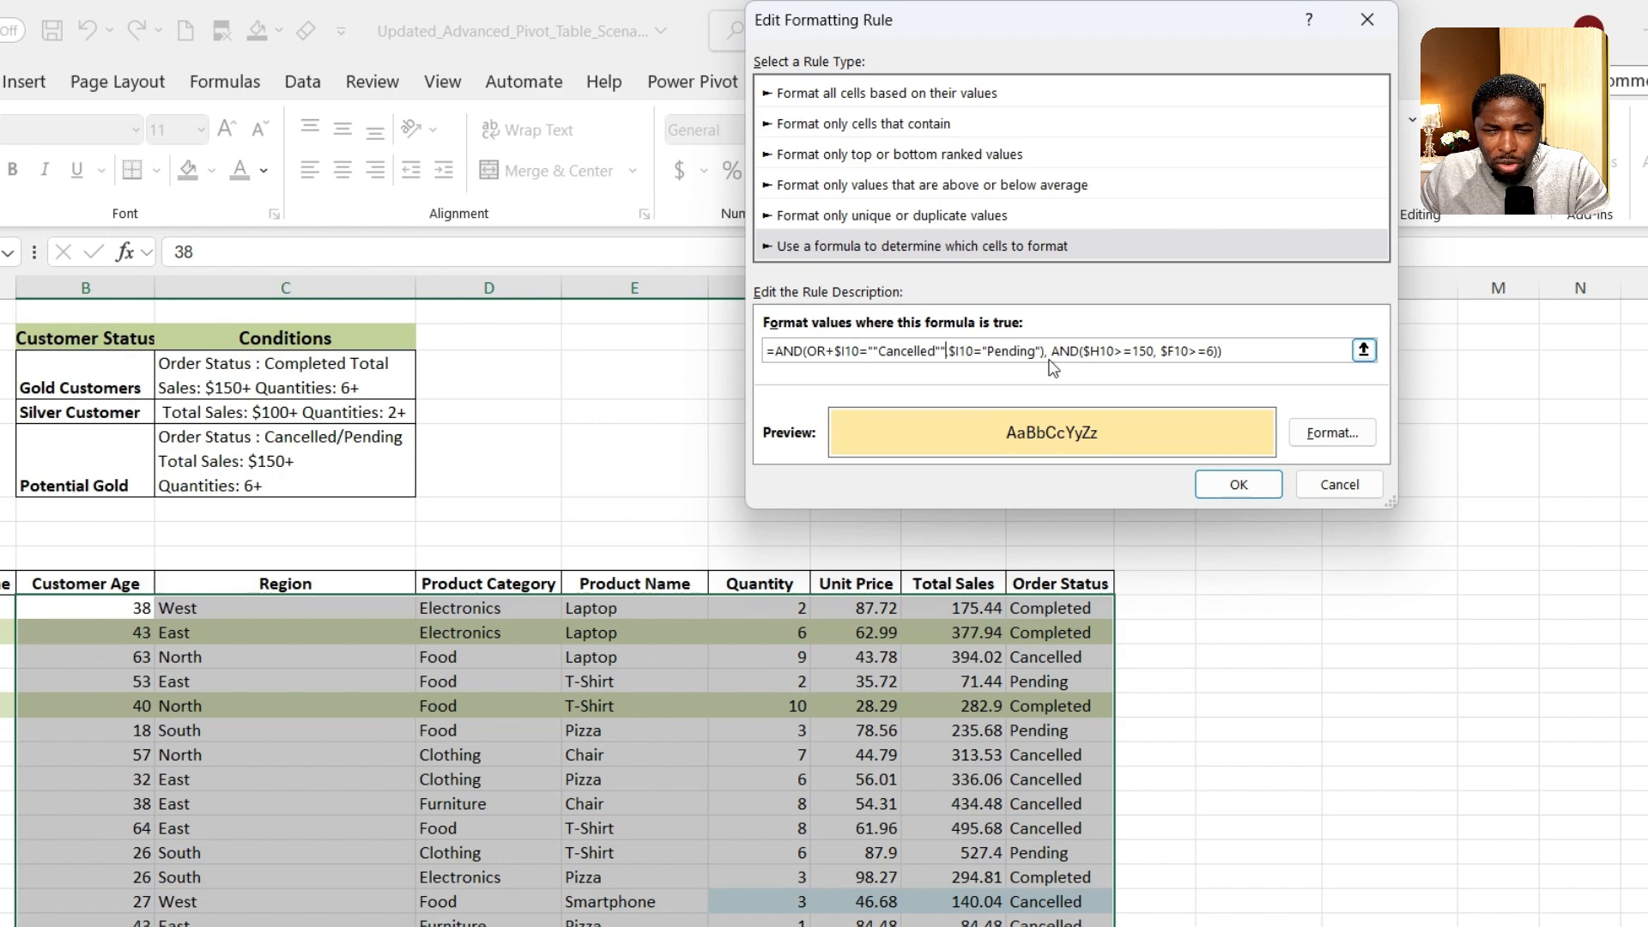
key("BackSpace")
left_click(874, 351)
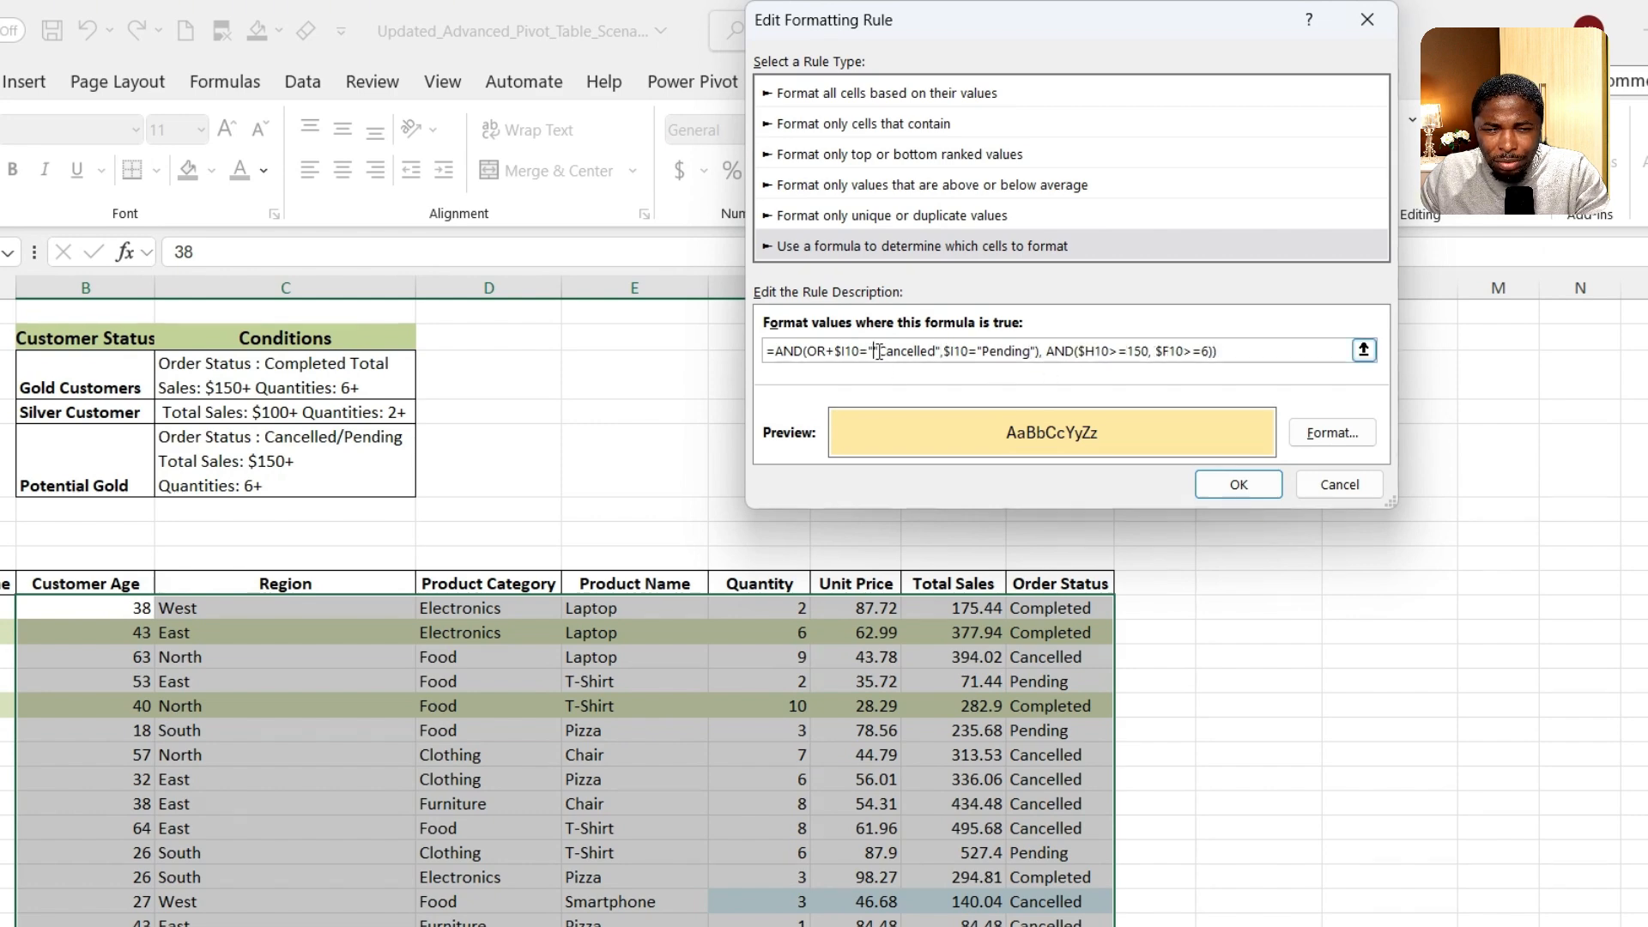
key("BackSpace")
left_click(1239, 486)
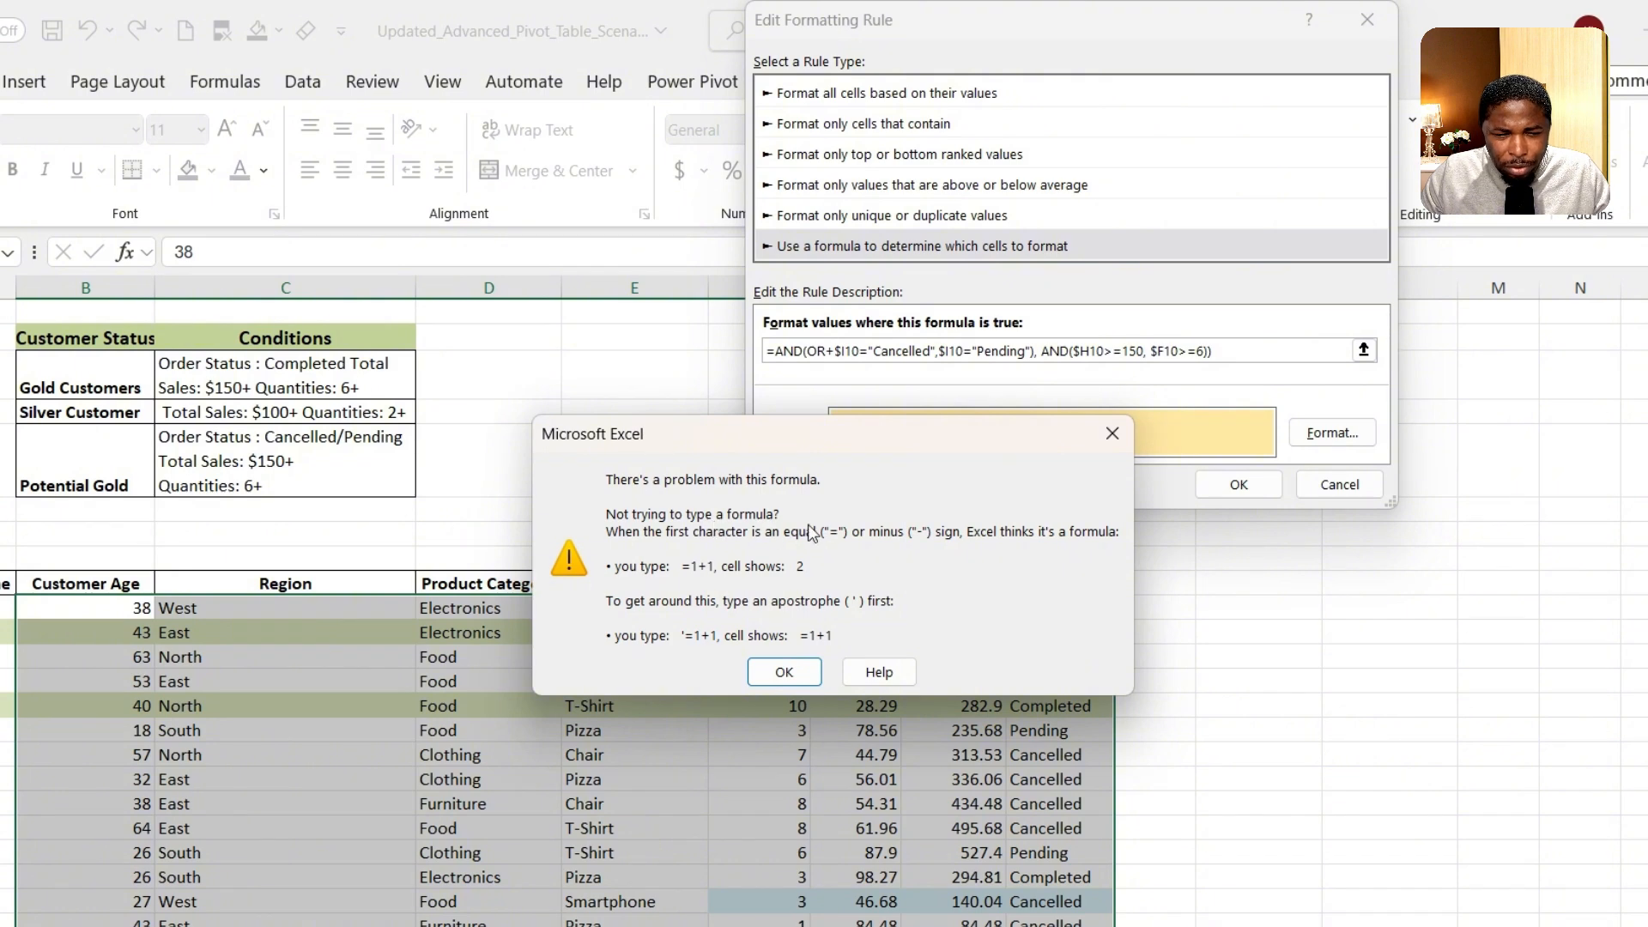
left_click(1112, 434)
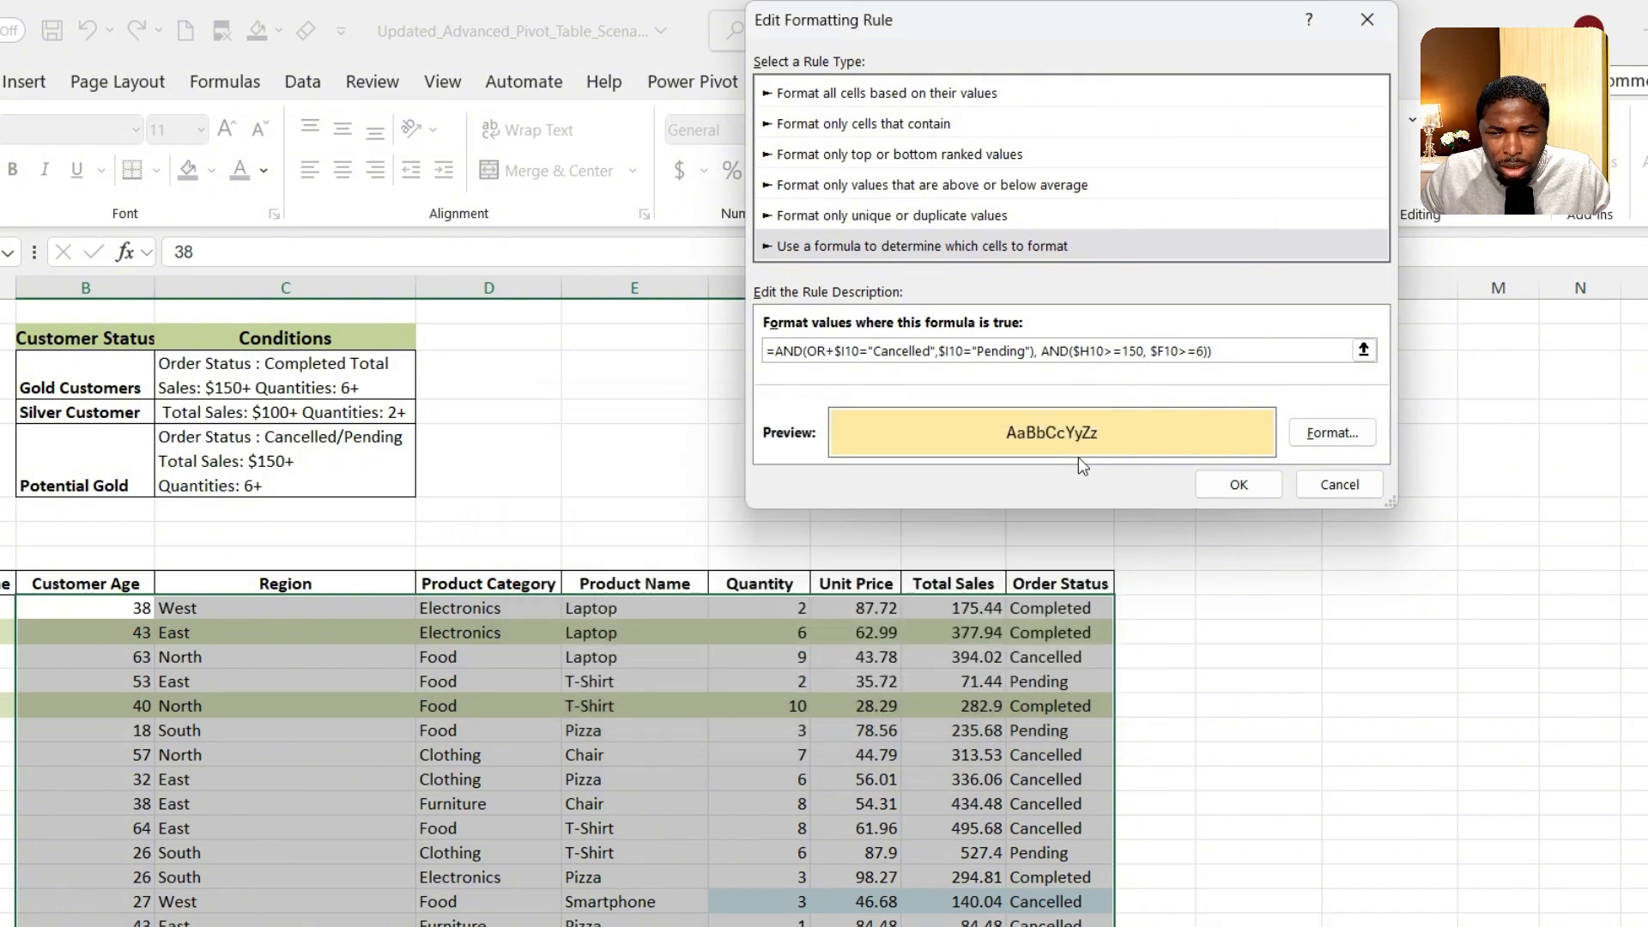
Replace the plus sign after OR with an opening parenthesis, so it reads OR($I10="Cancelled",$I10="Pending"), and apply the rule
left_click(838, 352)
key("BackSpace")
type("(")
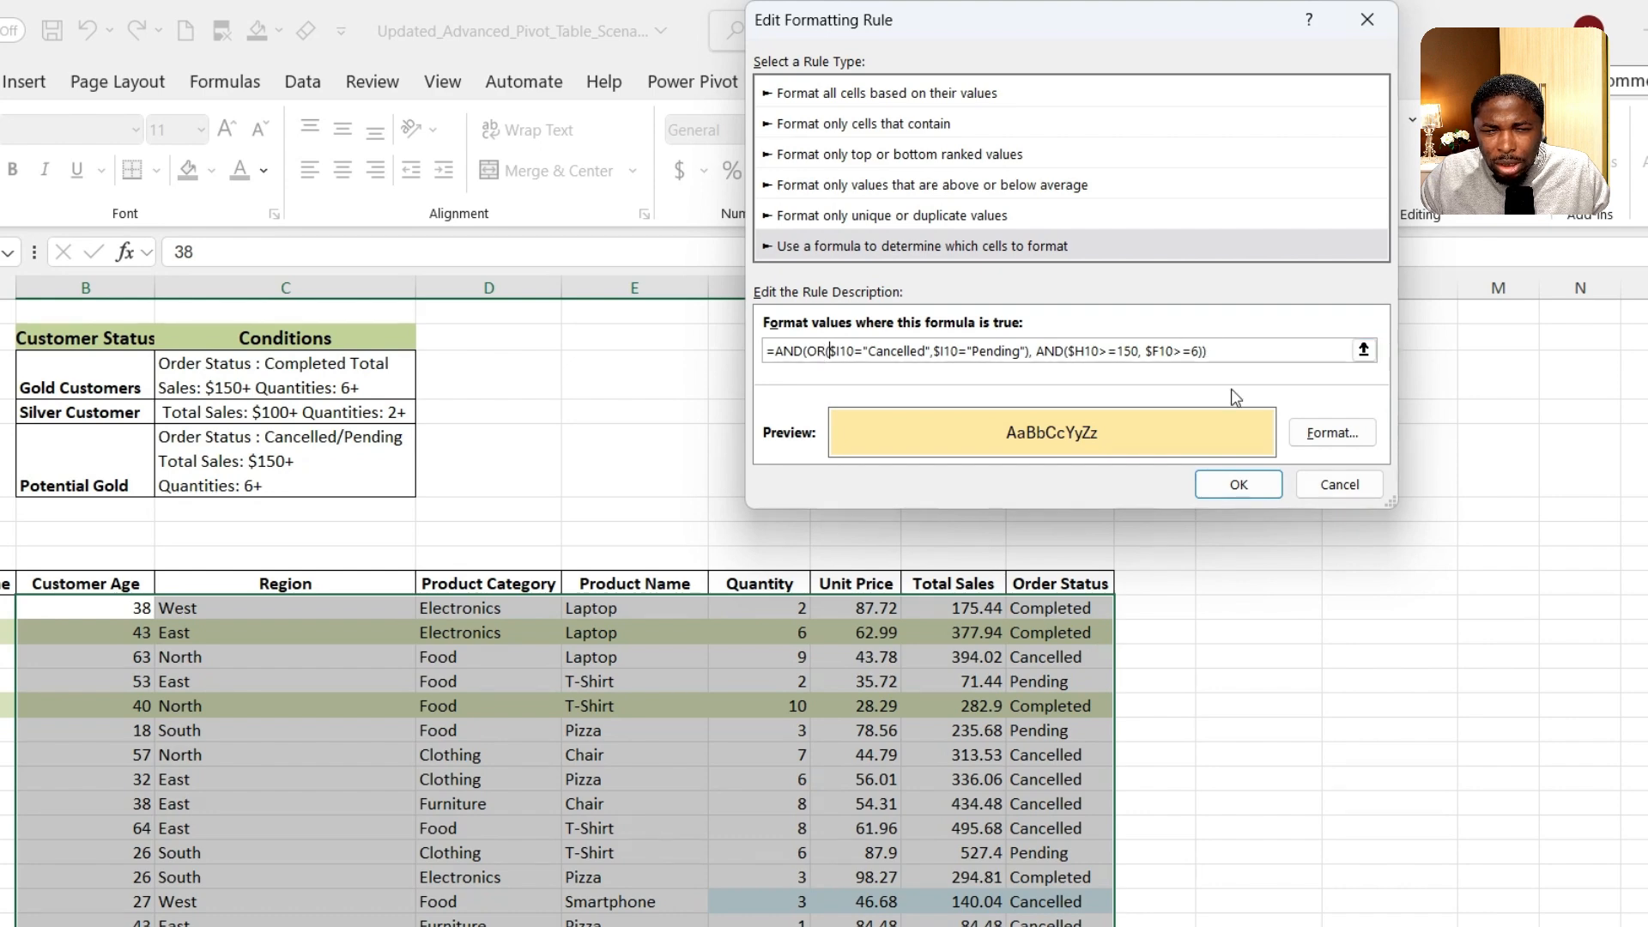
left_click(1248, 488)
left_click(1545, 421)
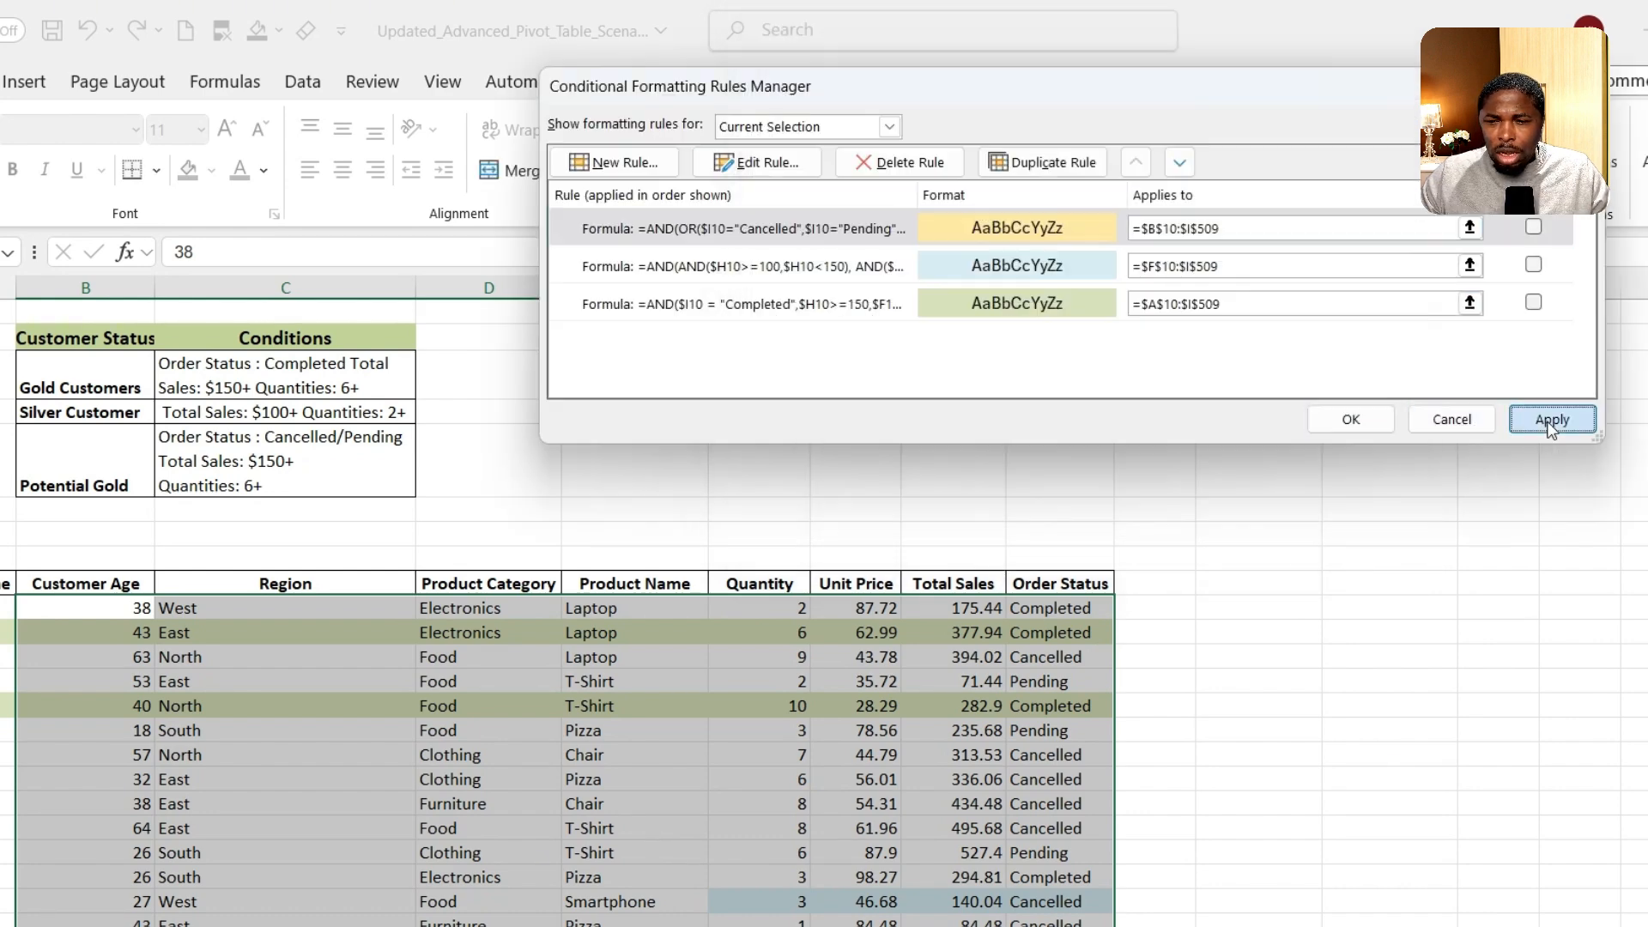
Accept the conditional formatting rules, close the rules manager and check the highlighted sales rows against the customer conditions
left_click(1367, 424)
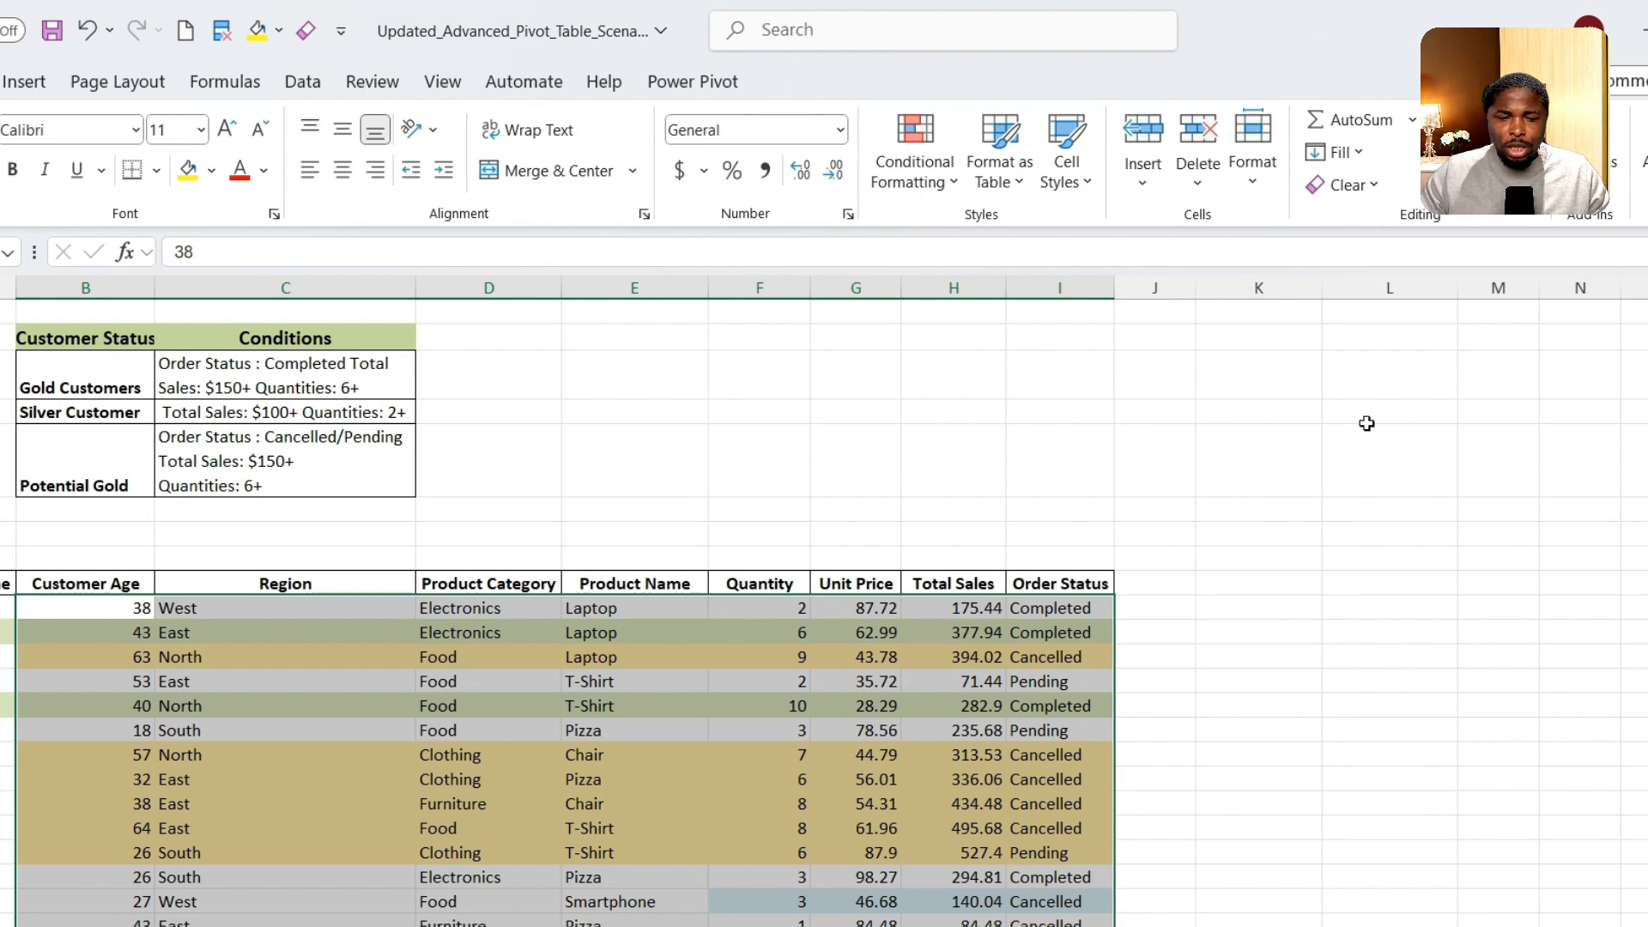
left_click(1155, 587)
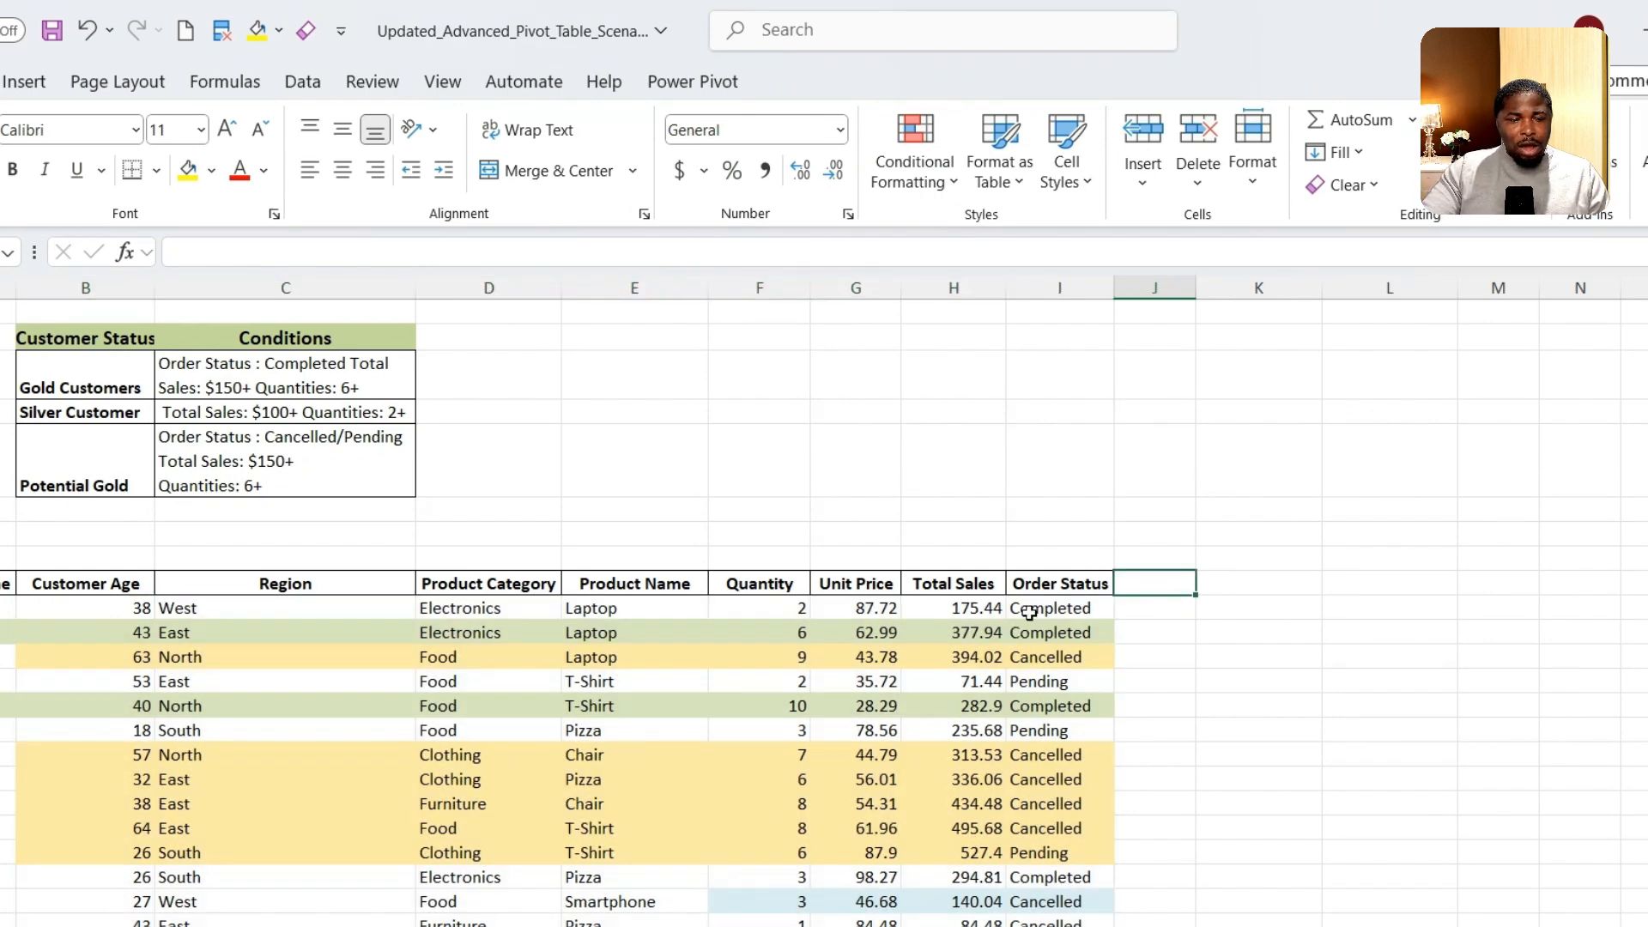
scroll(1029, 613, "down", 2)
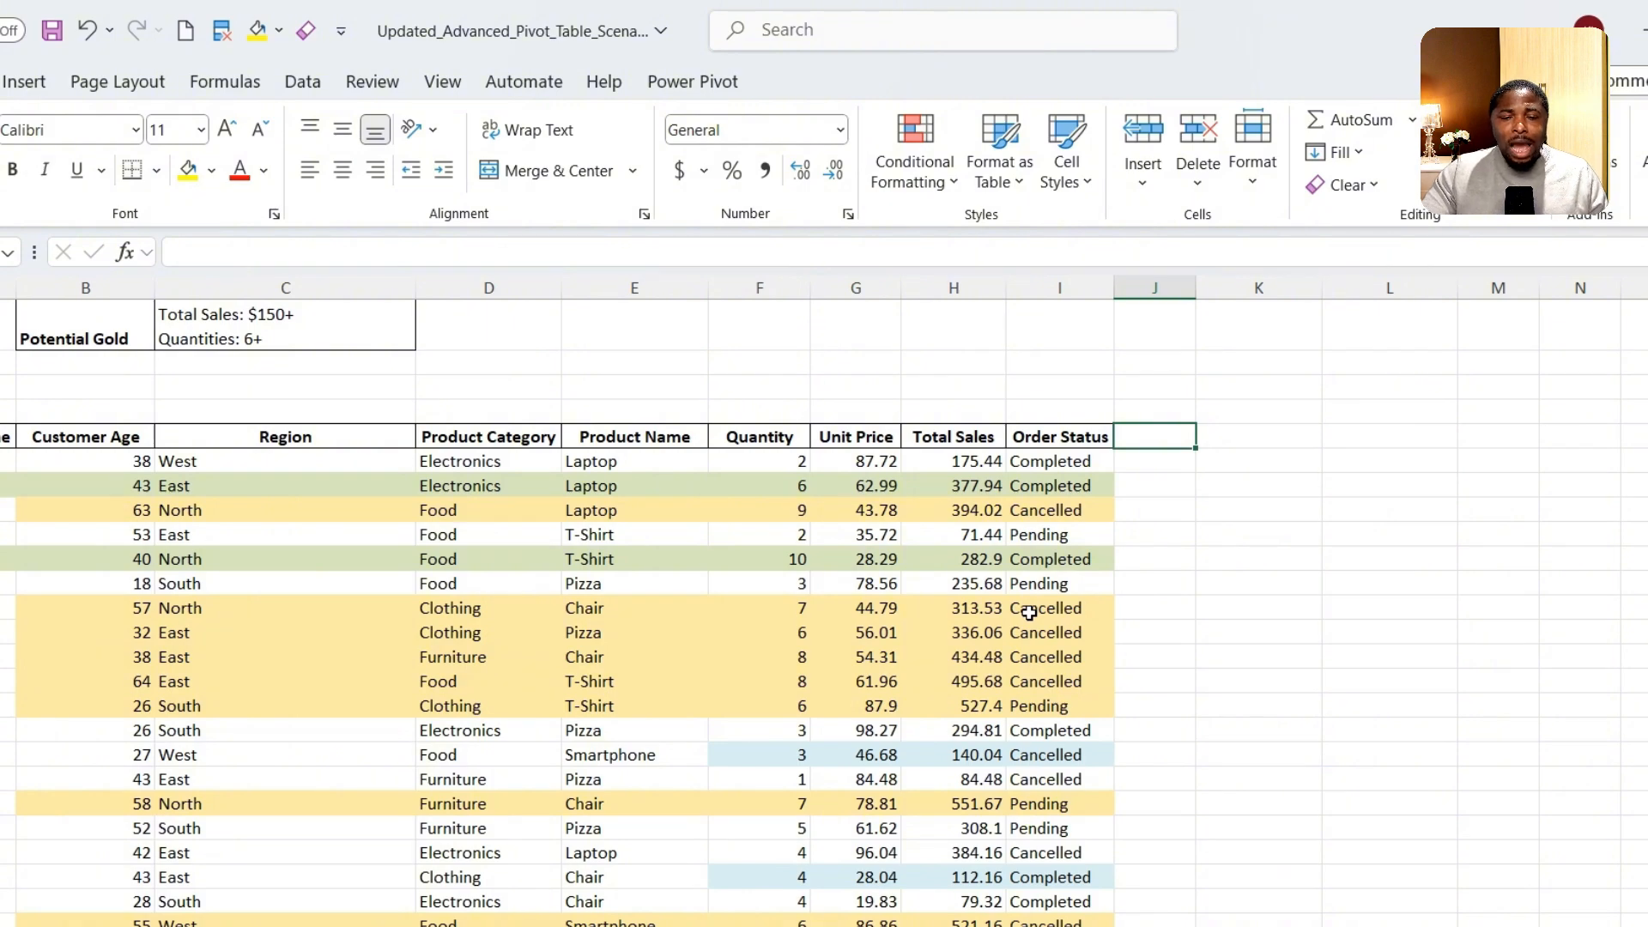
scroll(936, 571, "down", 5)
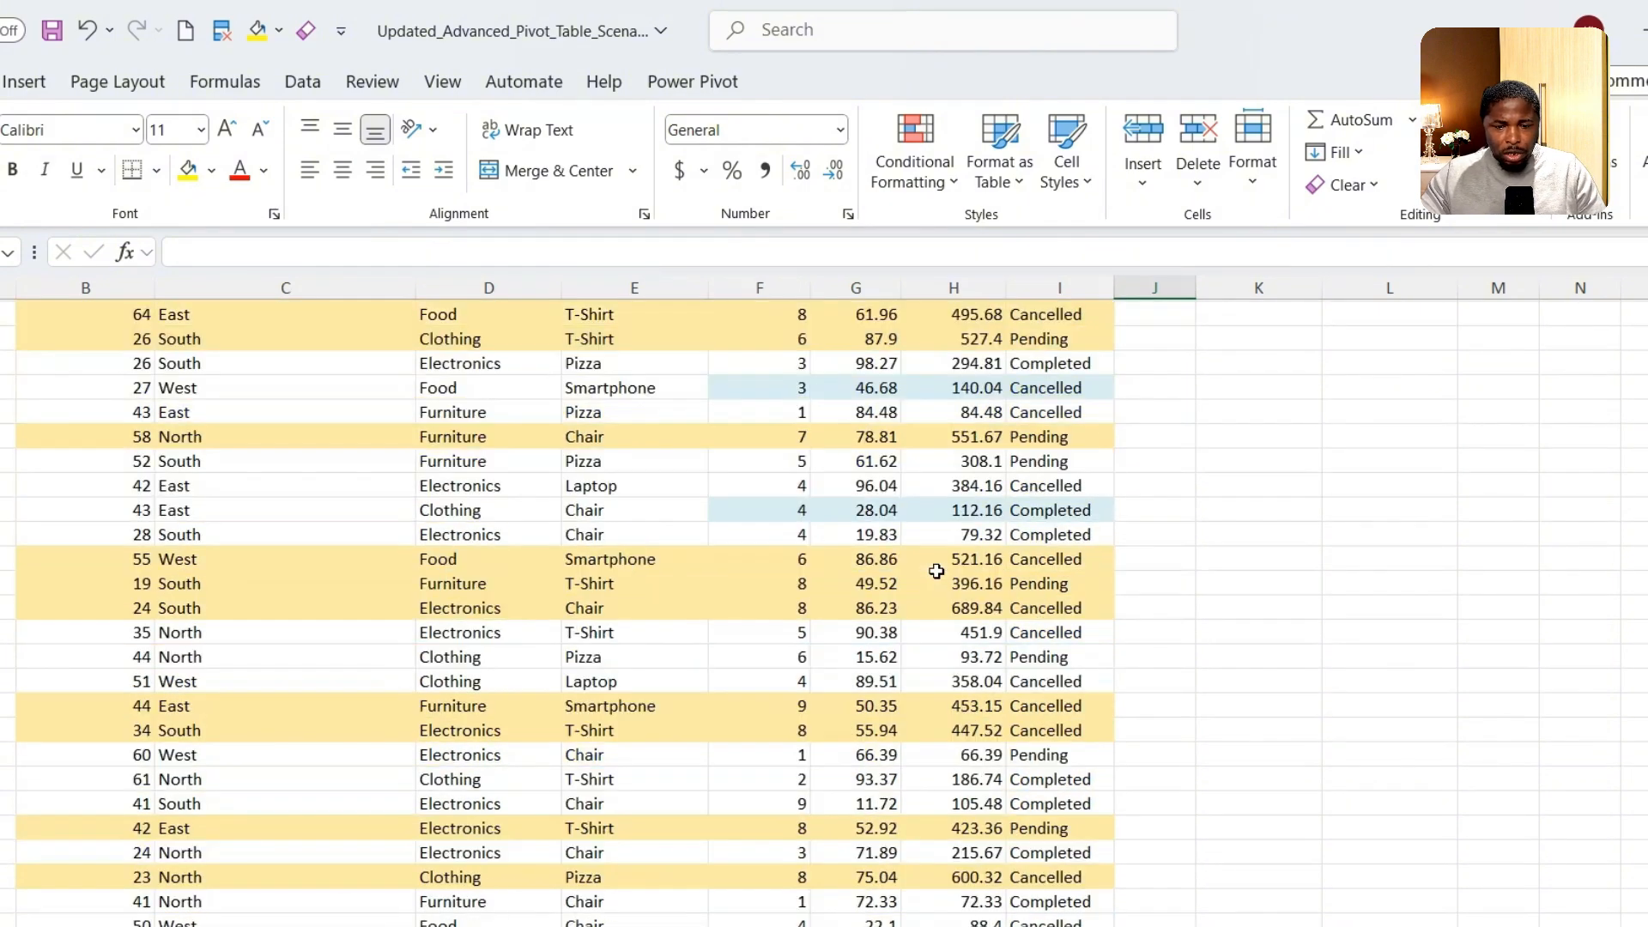
scroll(936, 571, "up", 7)
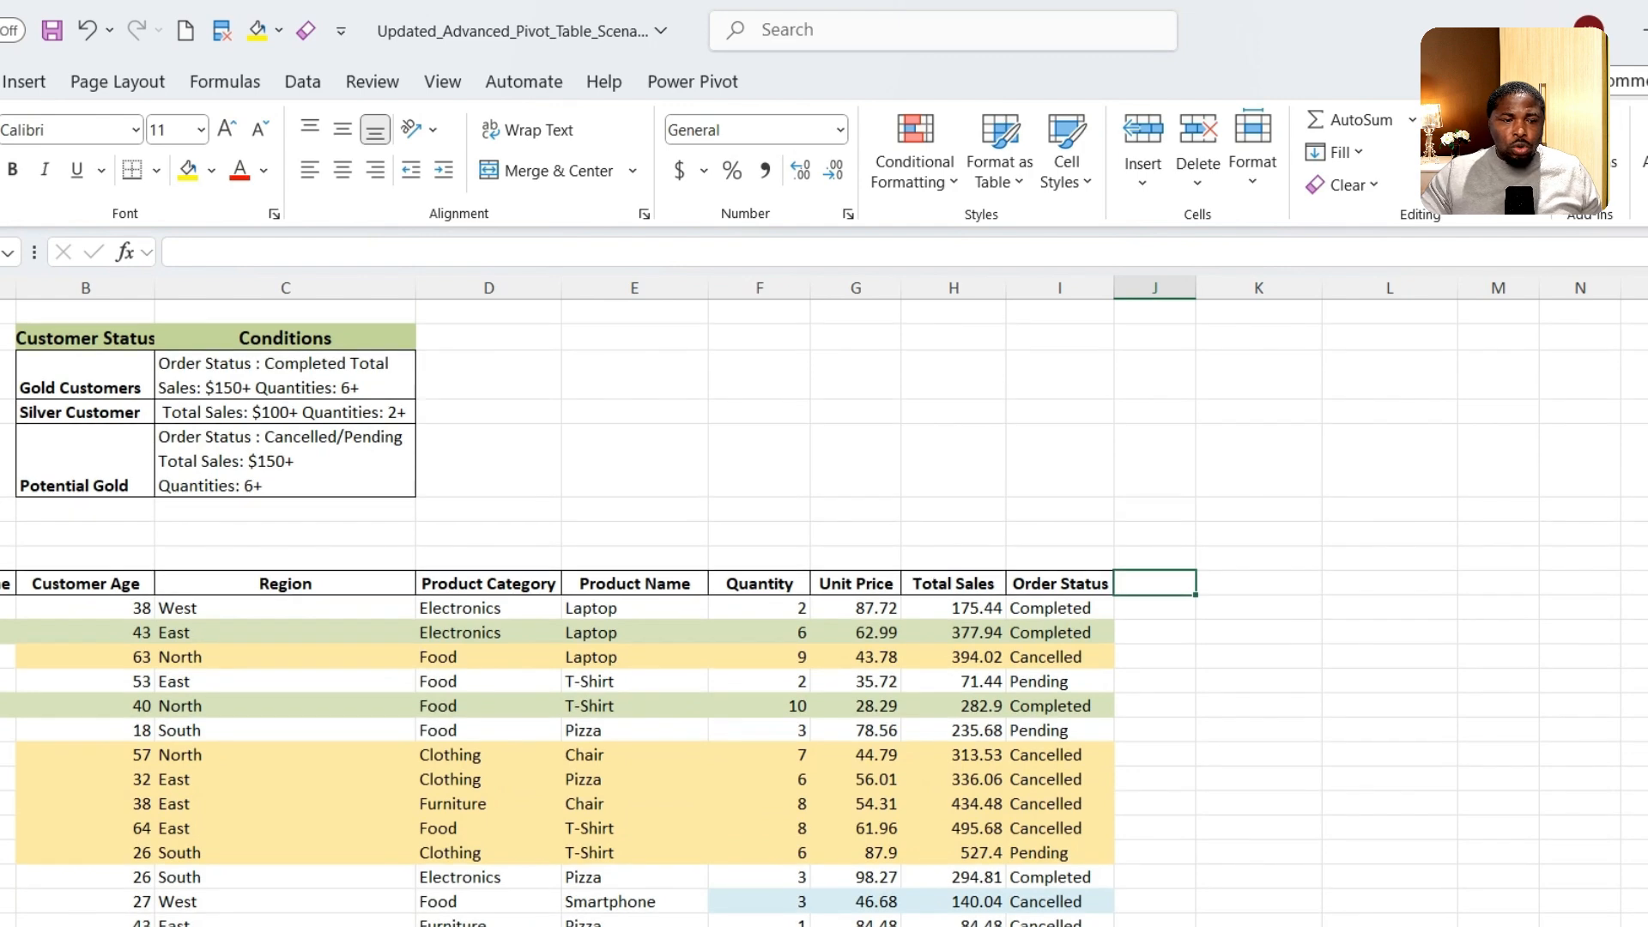
Add filters to the sales table's header row, using the whole table from Customer Name to Order Status as the range
left_click_drag(6, 583, 1048, 726)
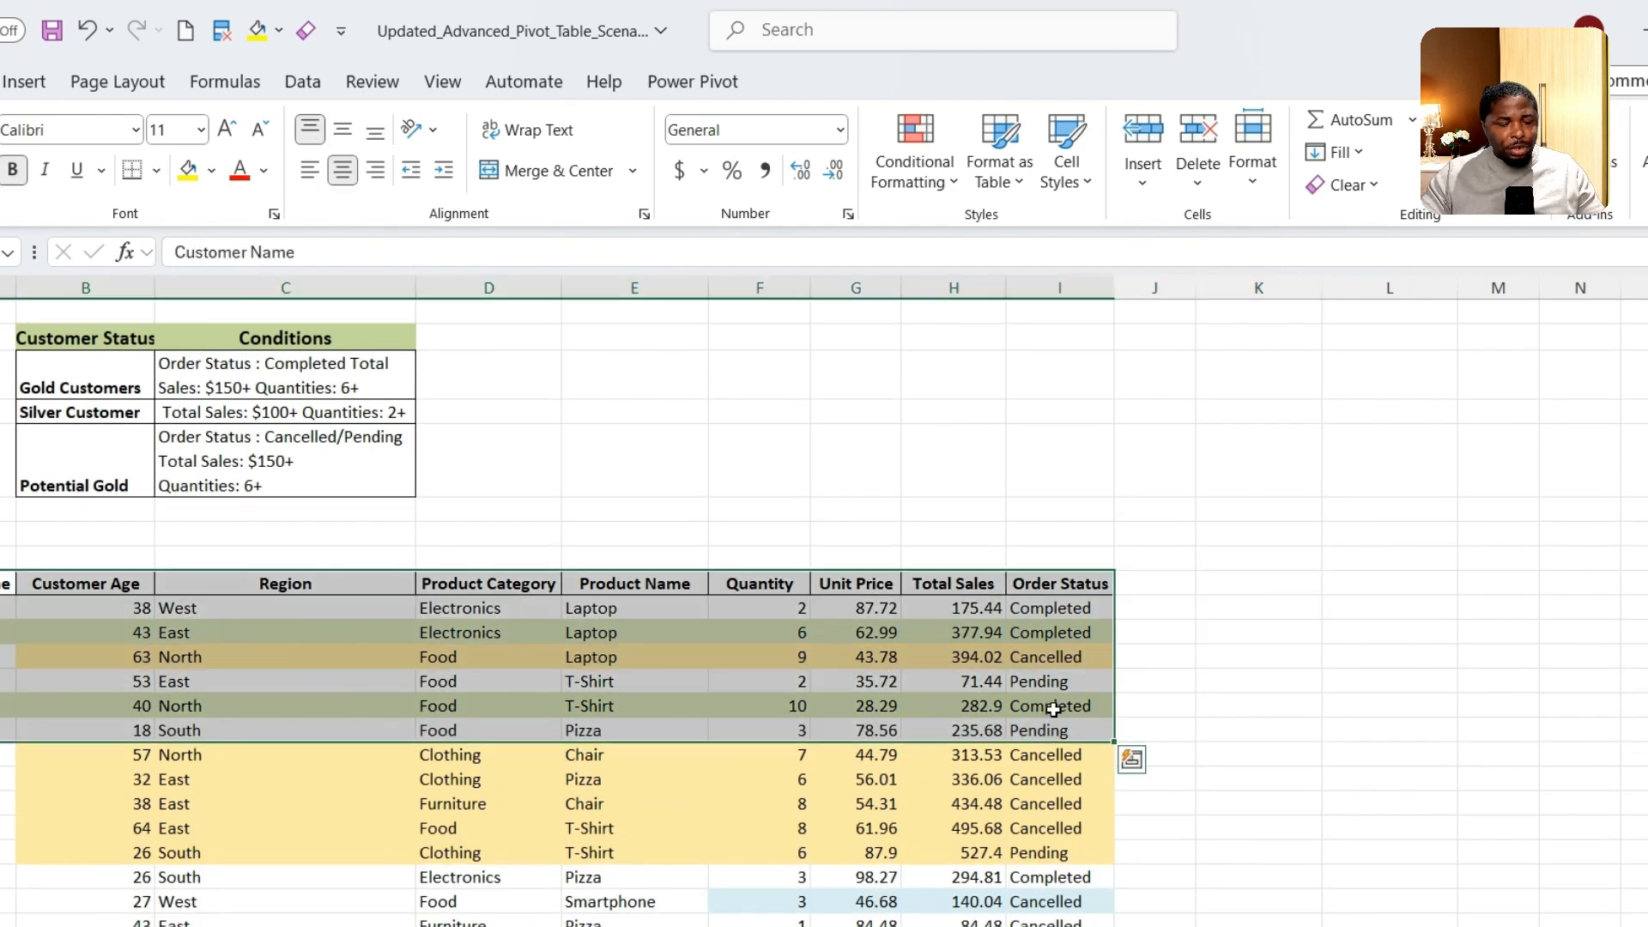
key("ctrl+shift+Down")
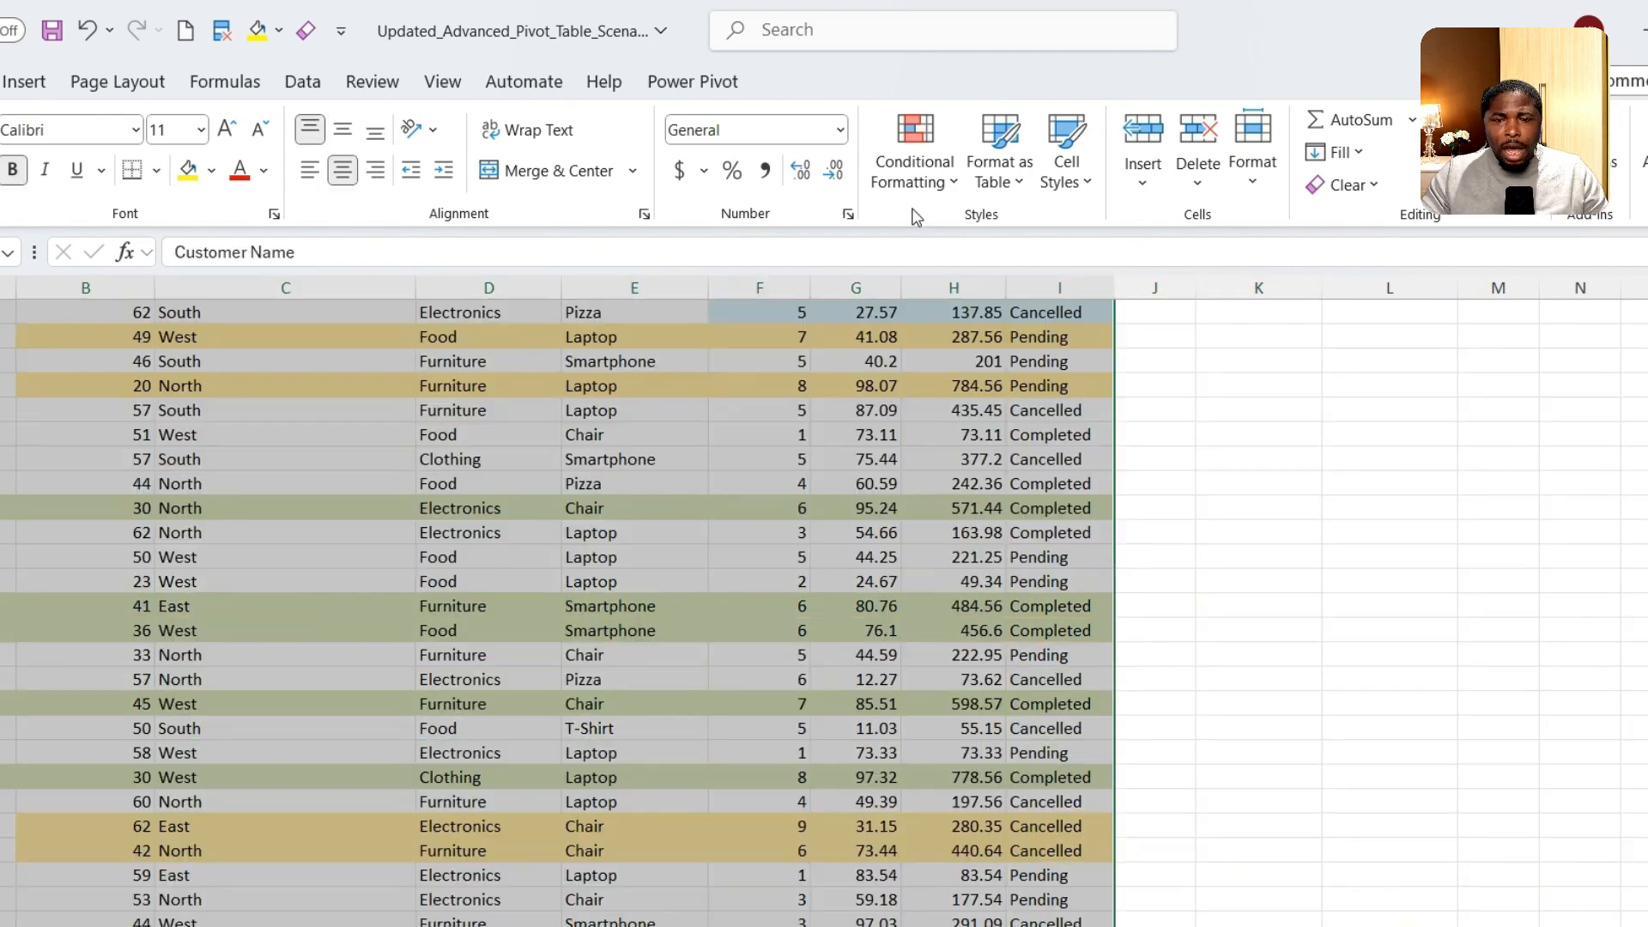
left_click(303, 81)
left_click(942, 155)
scroll(1073, 382, "up", 4)
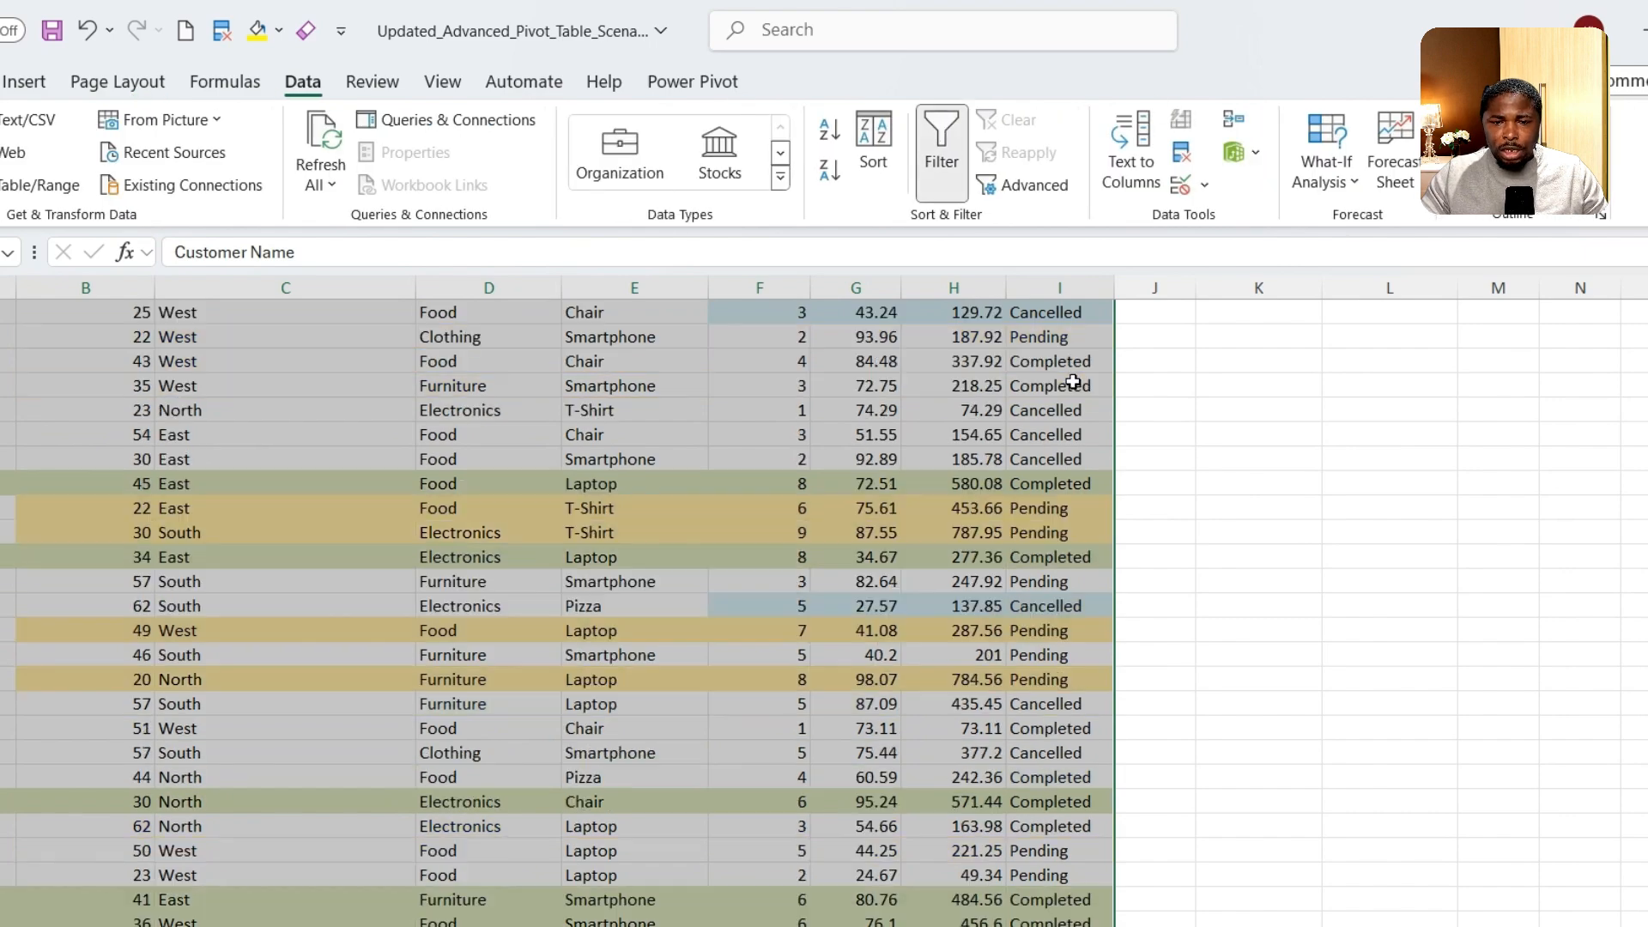
scroll(1073, 382, "up", 10)
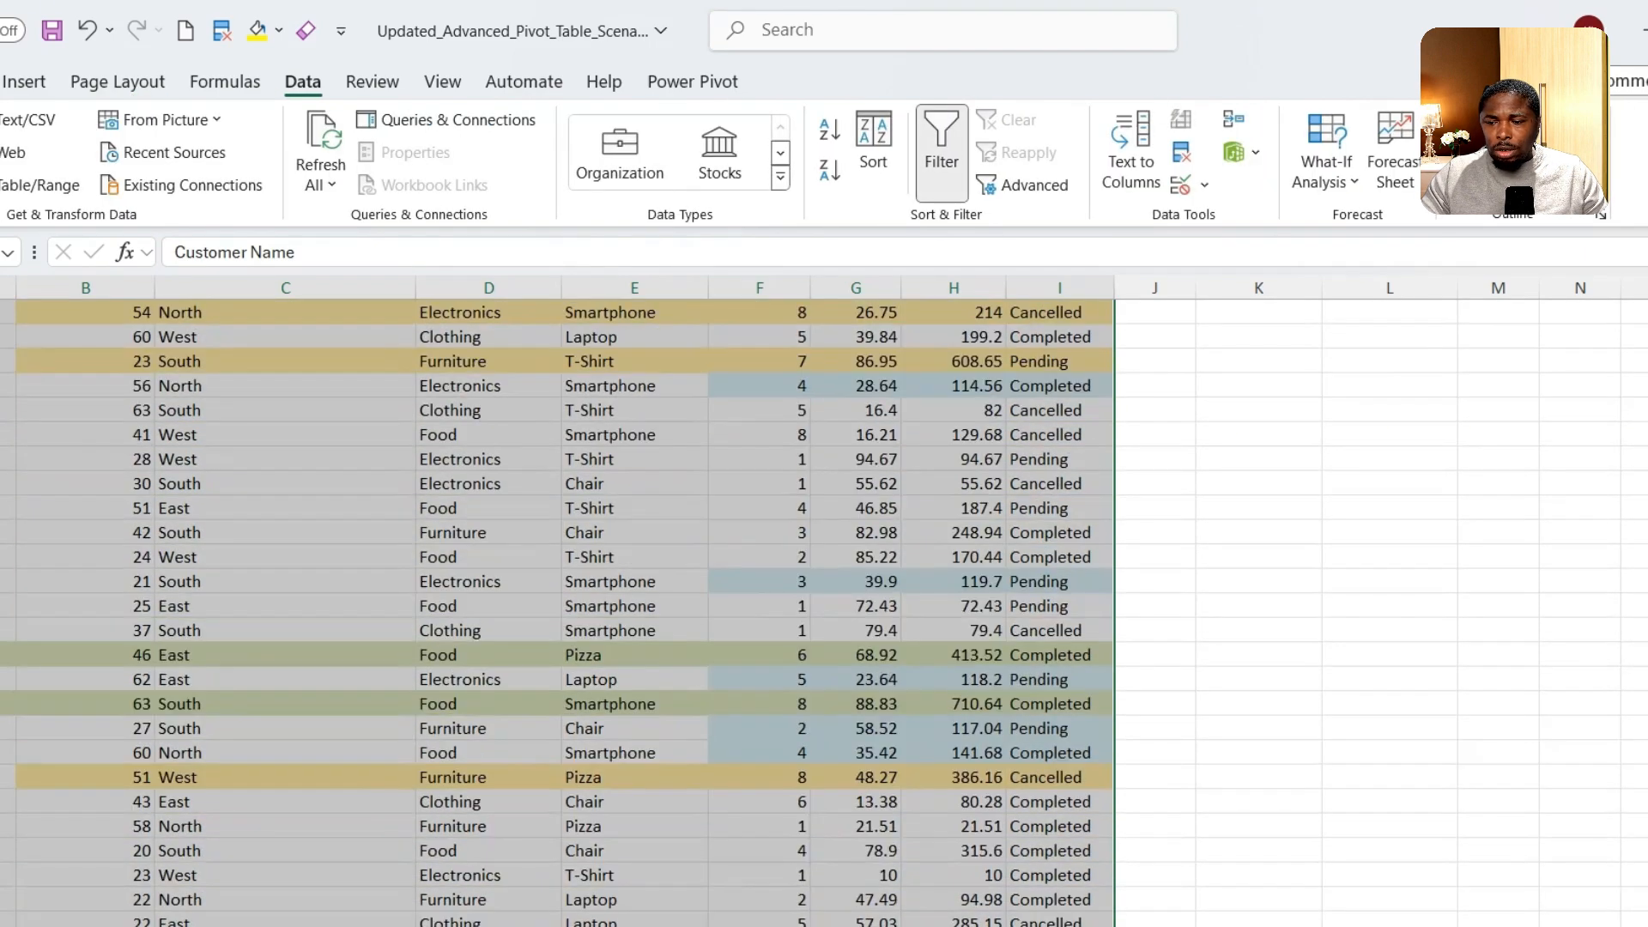
scroll(603, 659, "up", 10)
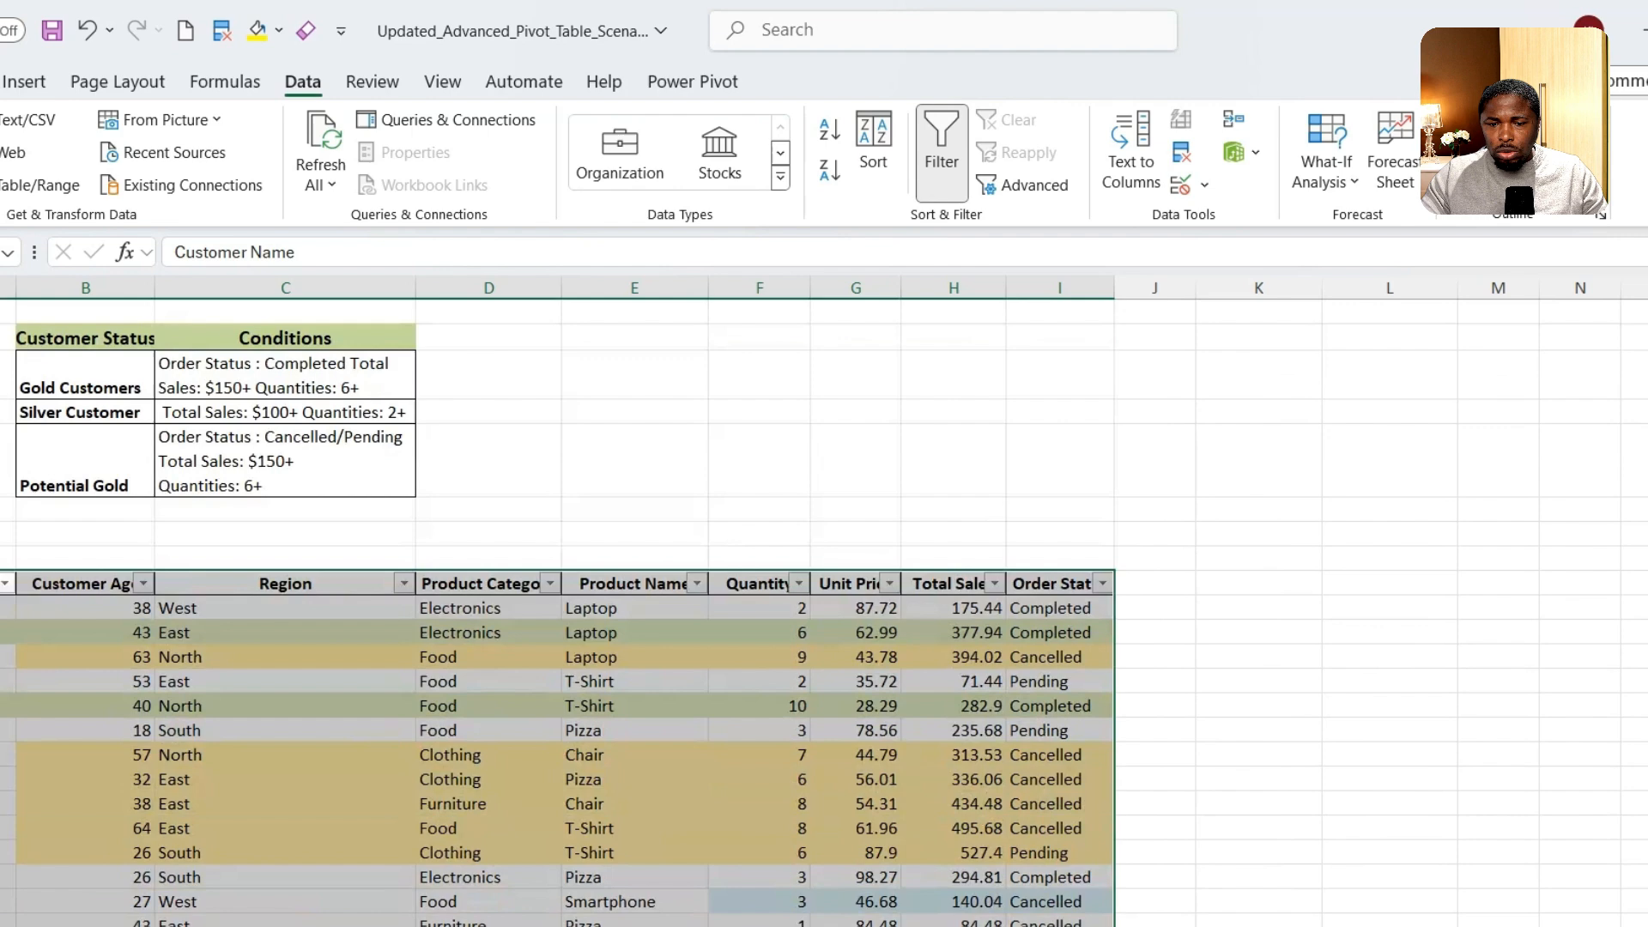
left_click(603, 659)
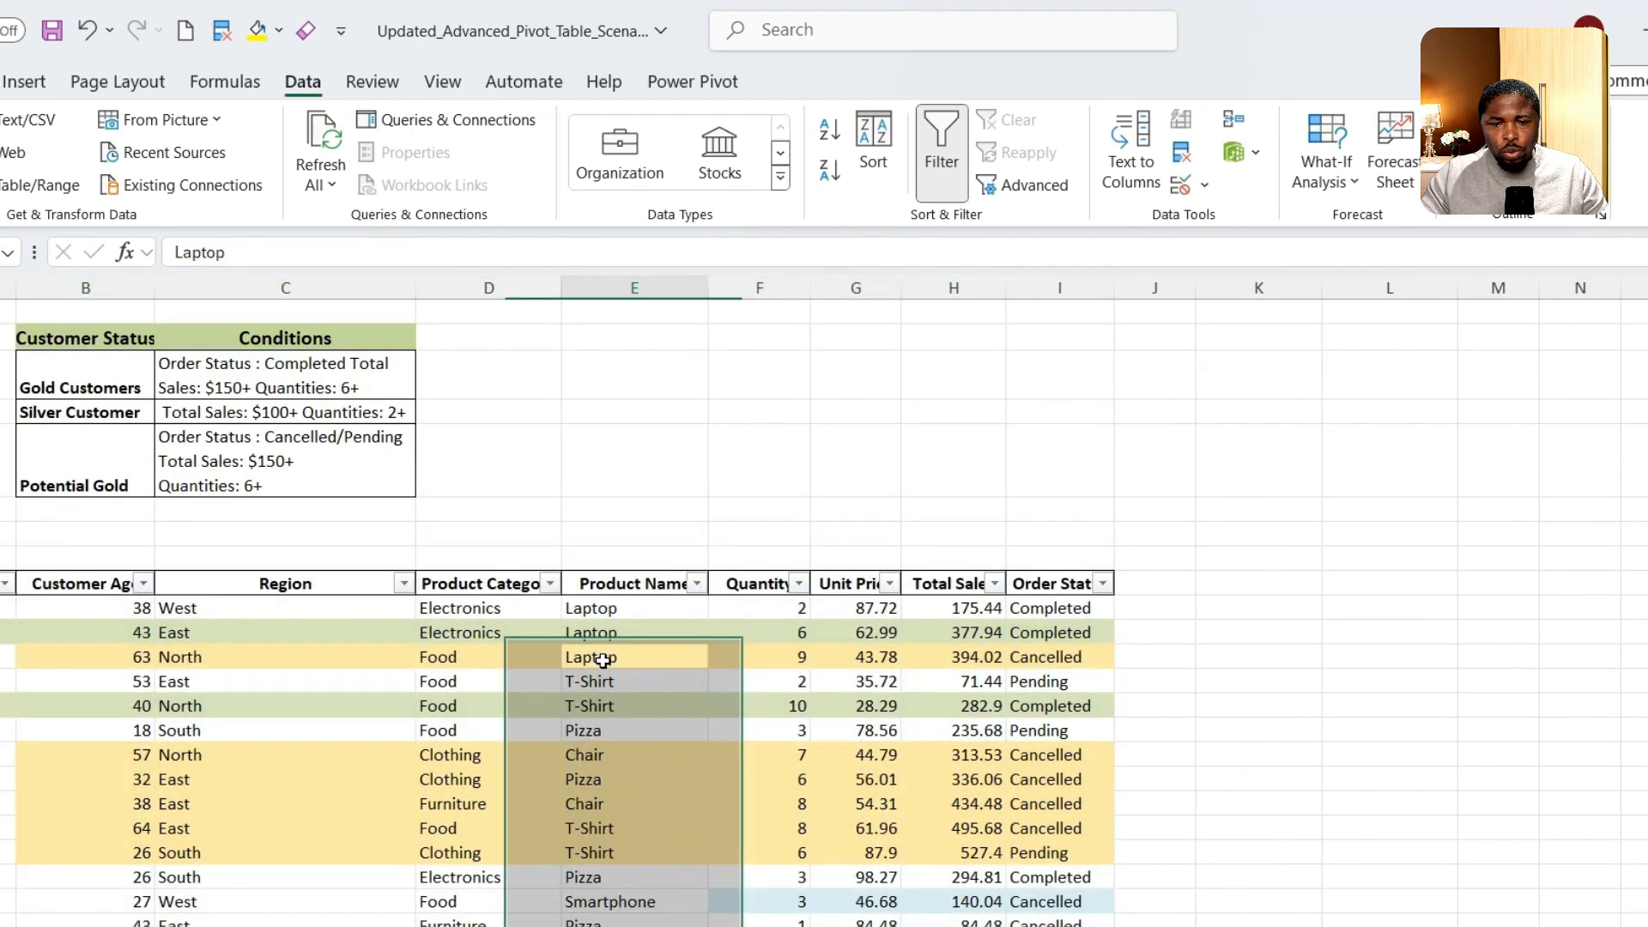
Filter the Customer Age column by the light gold cell color and review the Potential Gold rows
left_click(143, 584)
mouse_move(399, 213)
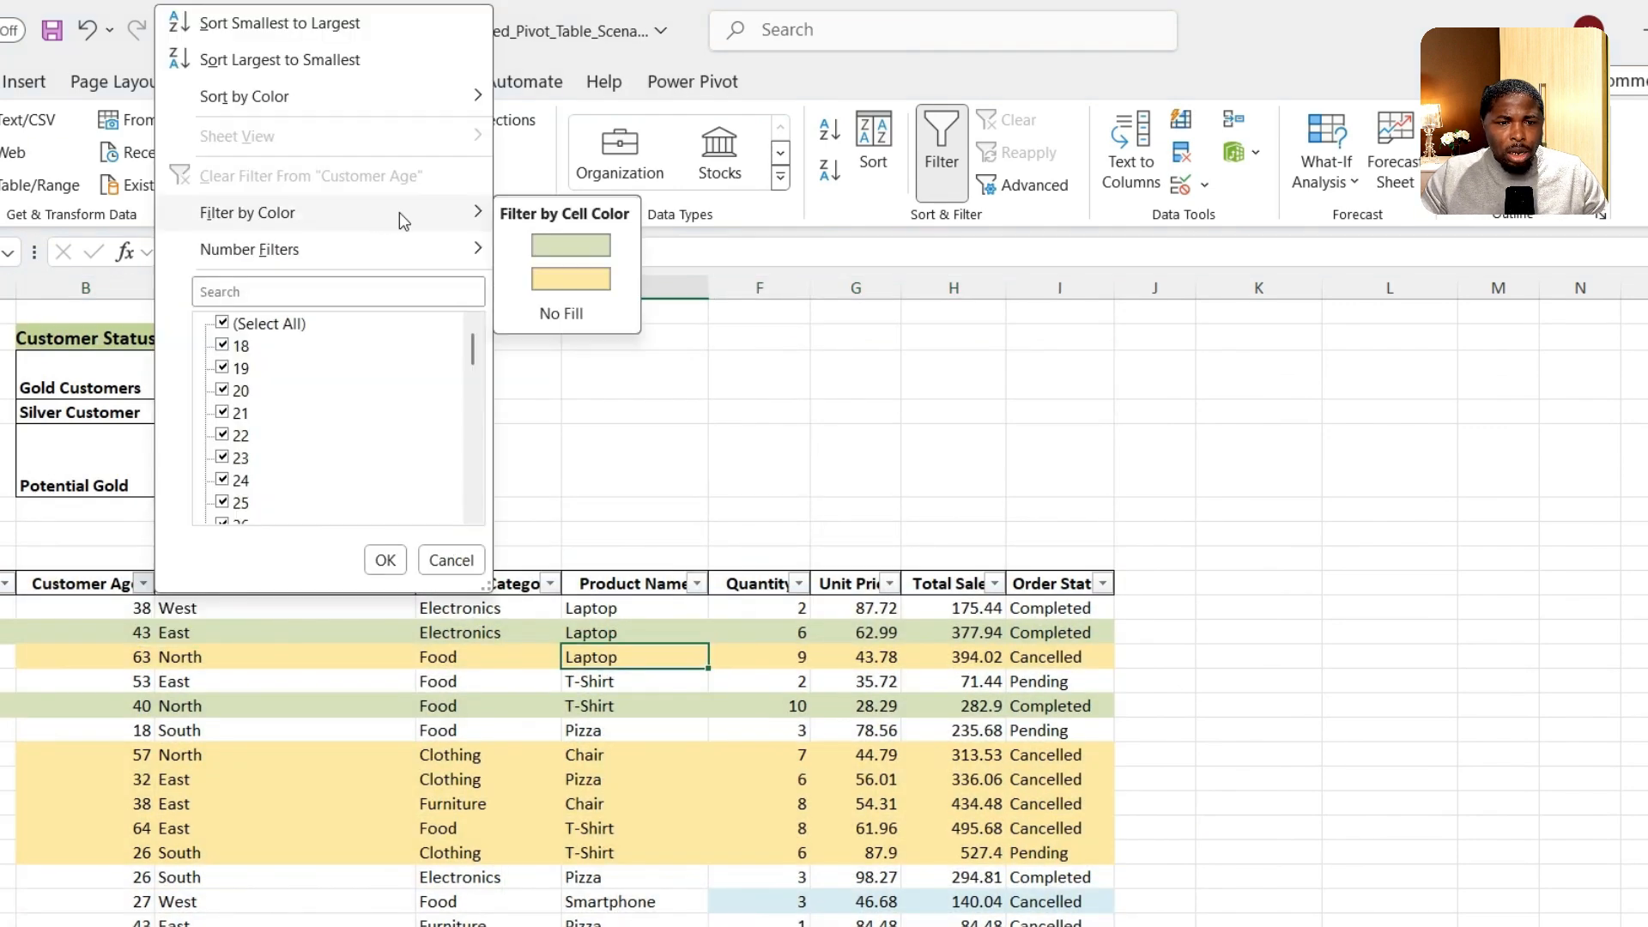
left_click(567, 269)
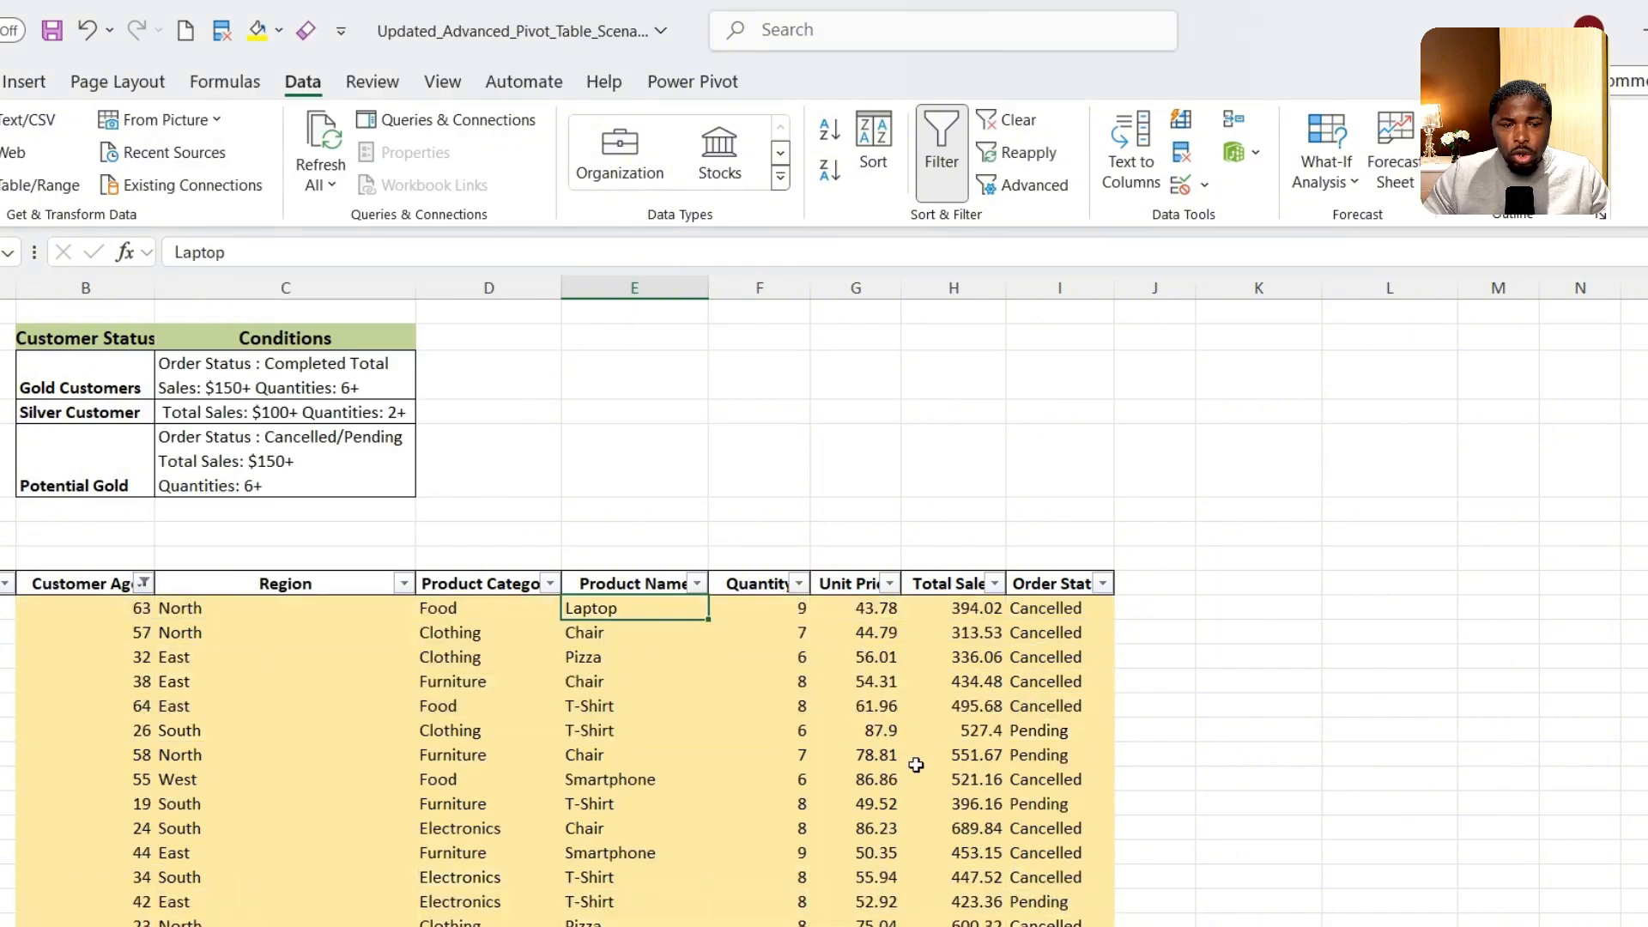
scroll(944, 755, "down", 7)
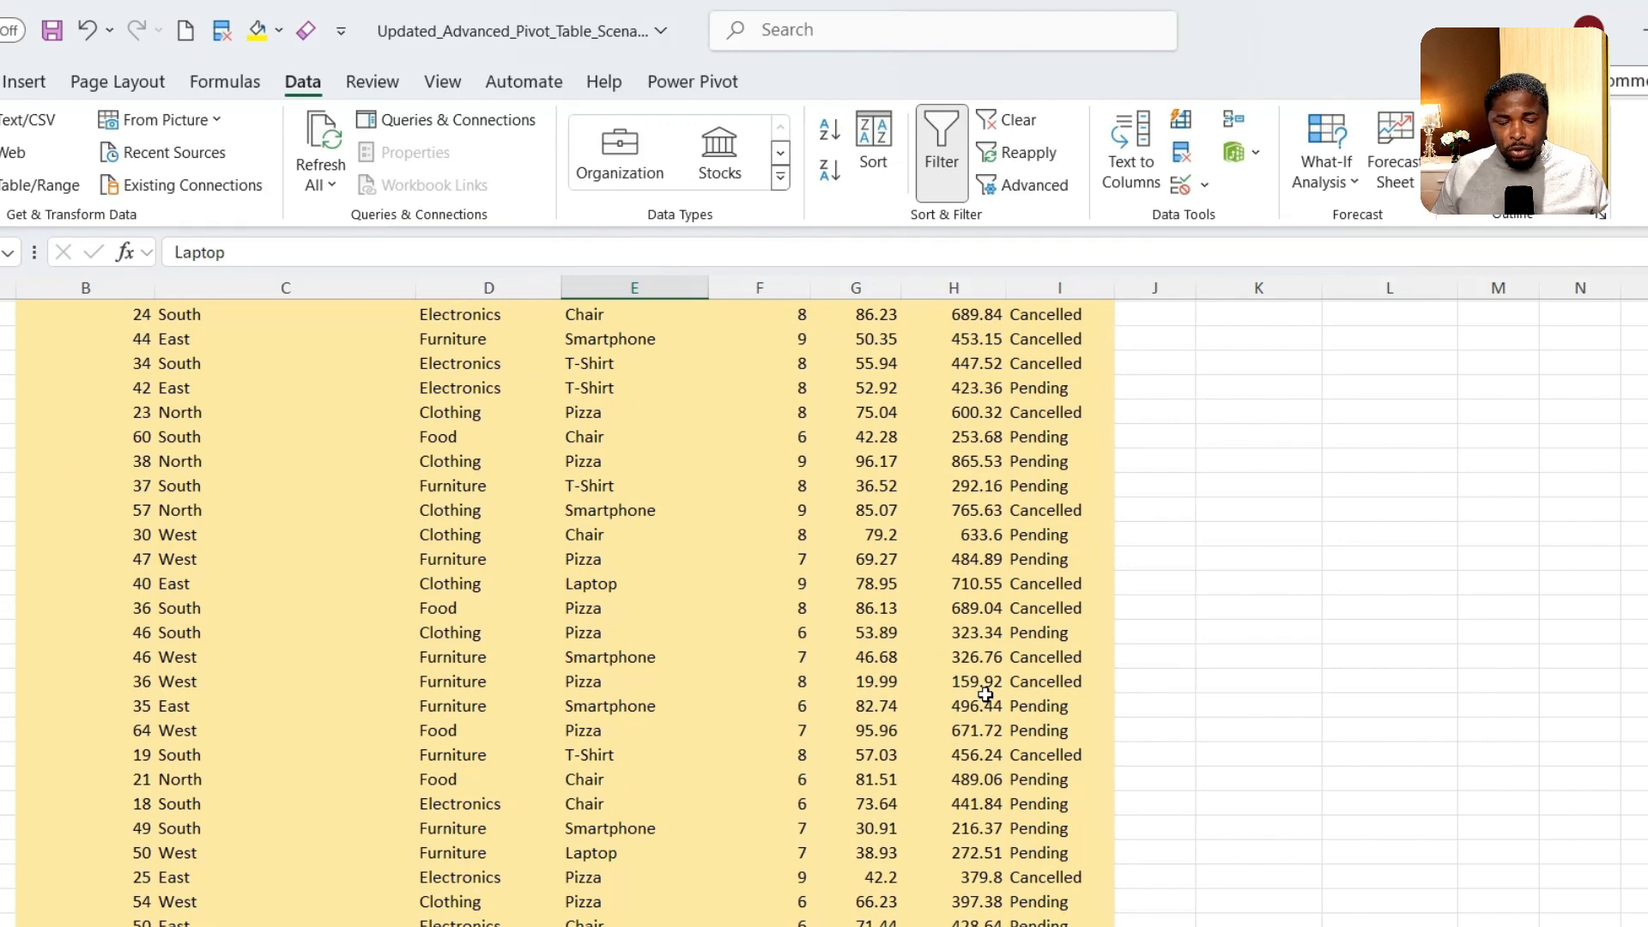
scroll(986, 694, "up", 7)
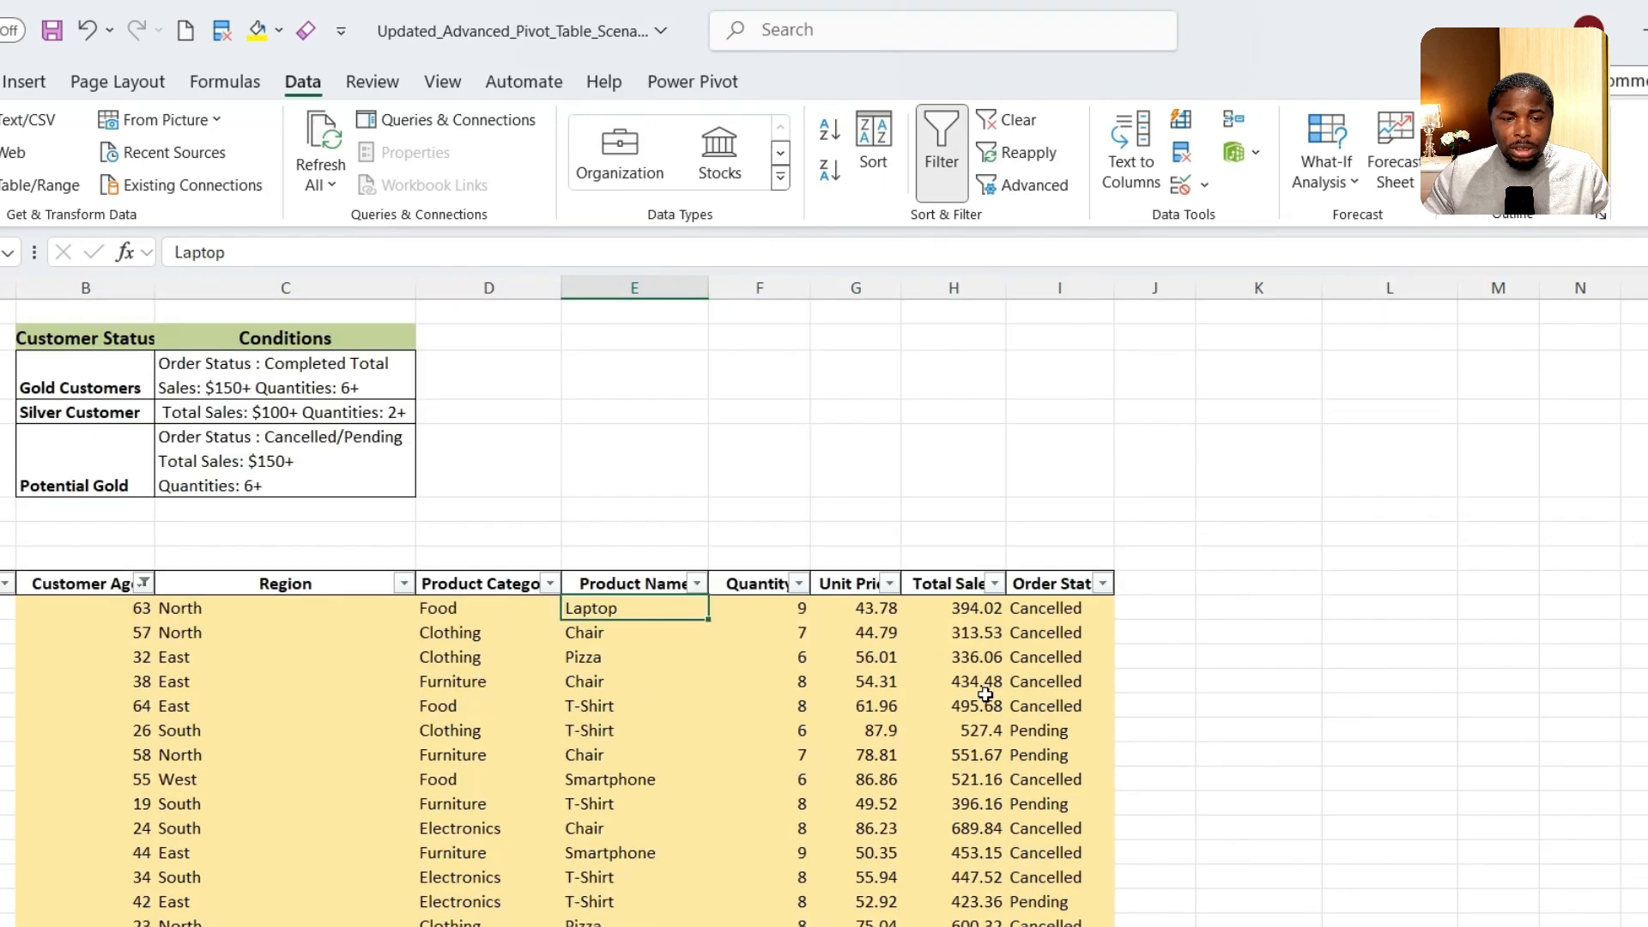